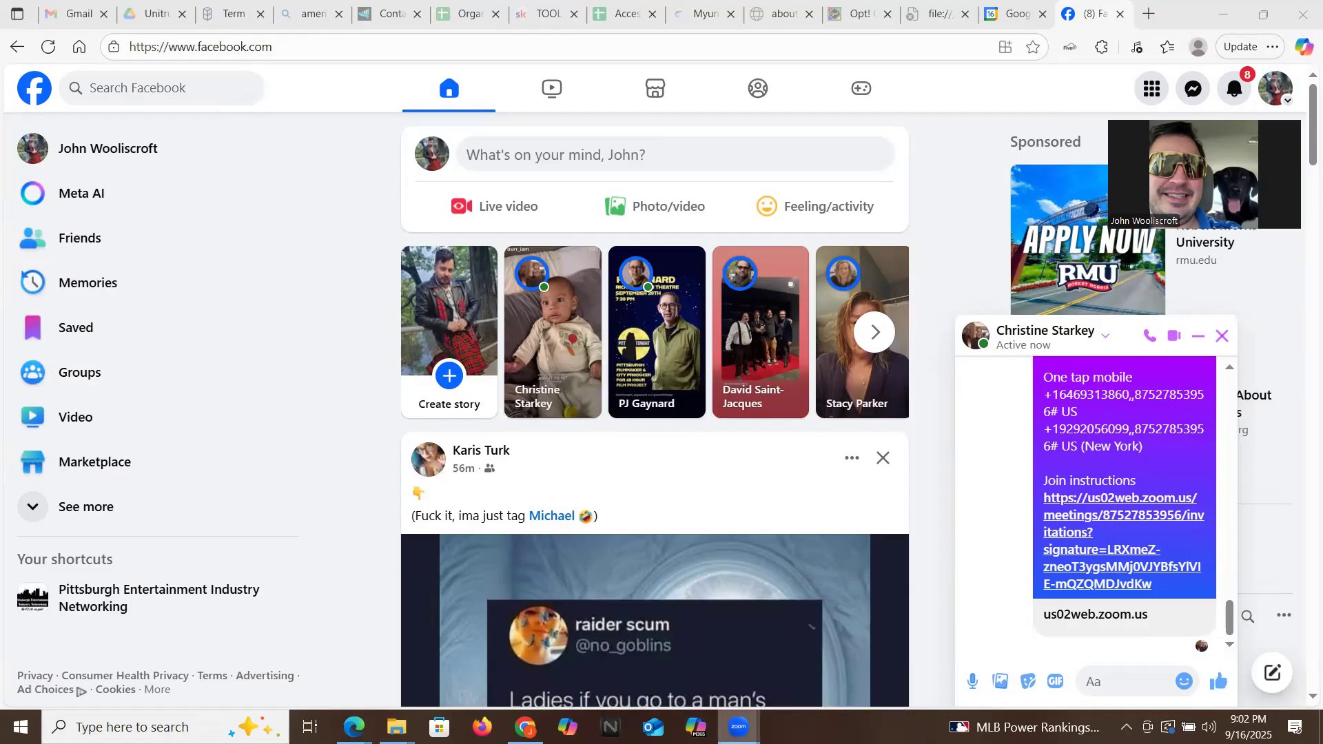
Minimize the browser and file explorer windows and launch DaVinci Resolve from the desktop.
mouse_move(747, 717)
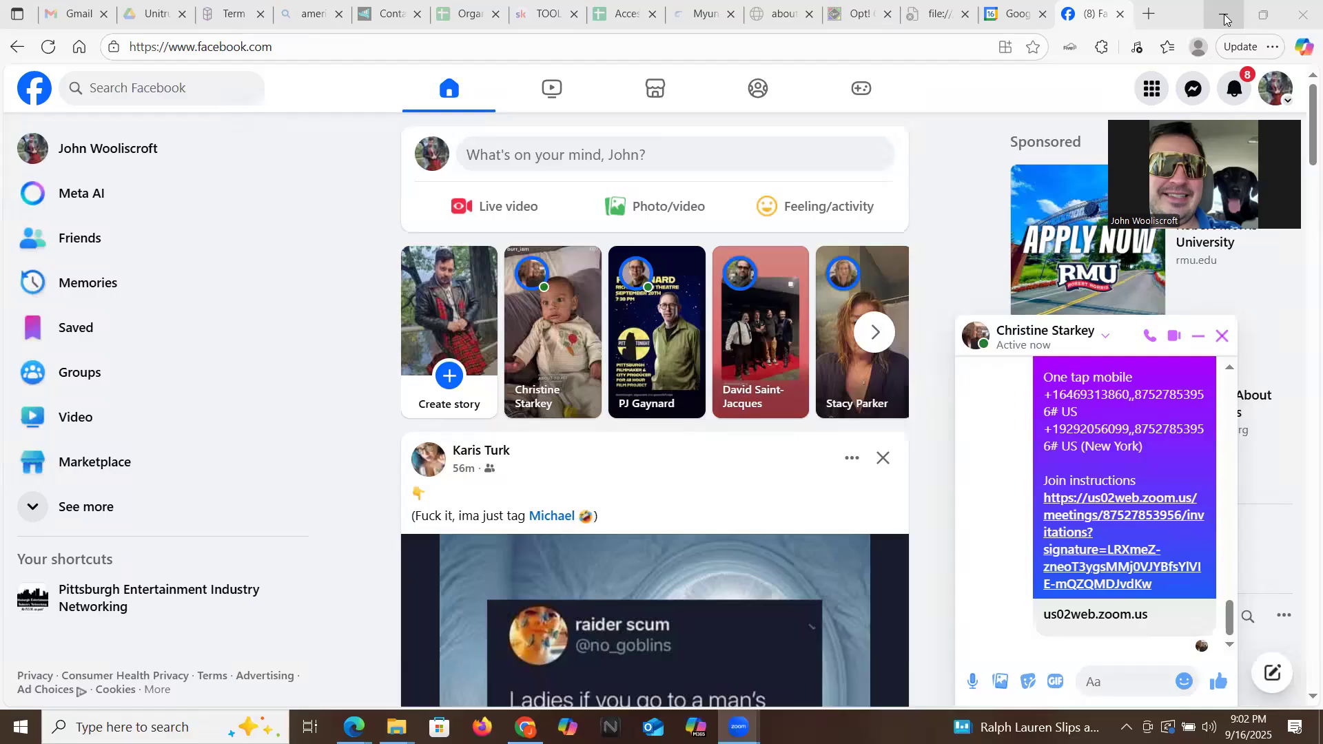
click(1225, 16)
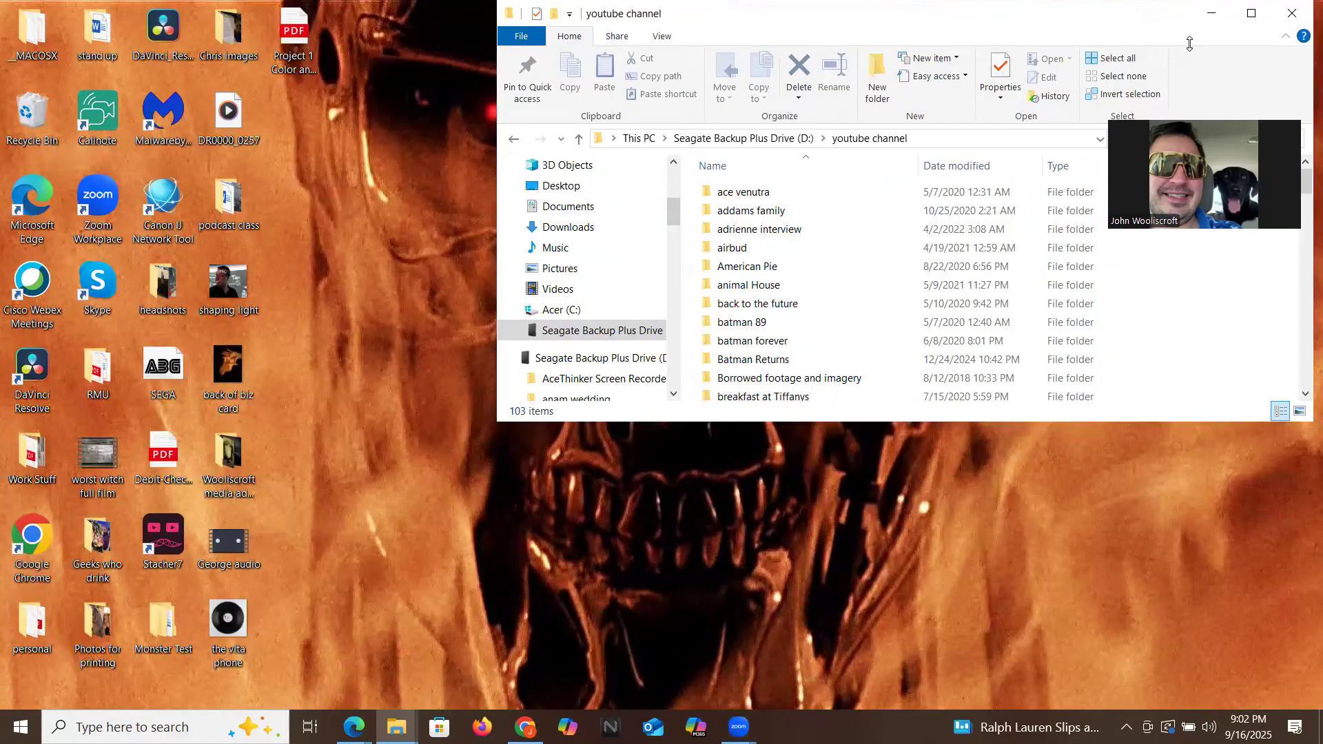
key(super+Down)
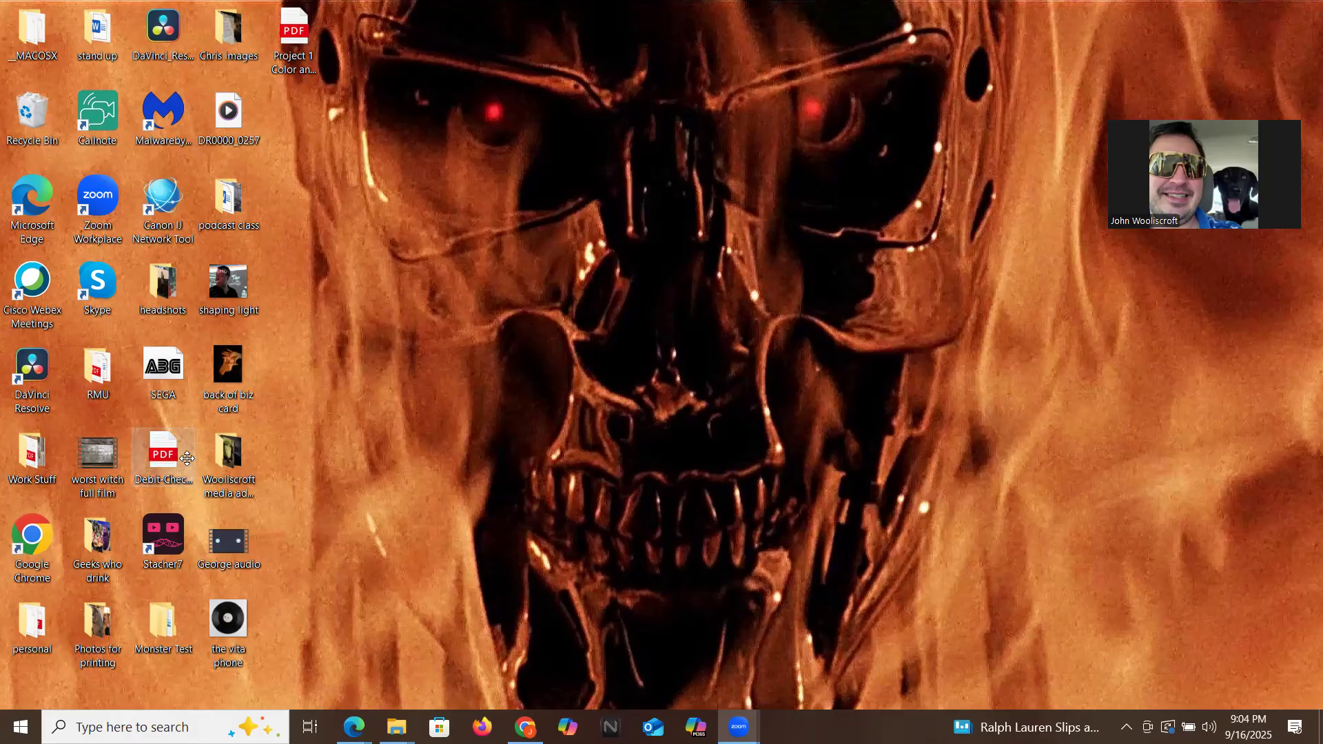
click(29, 357)
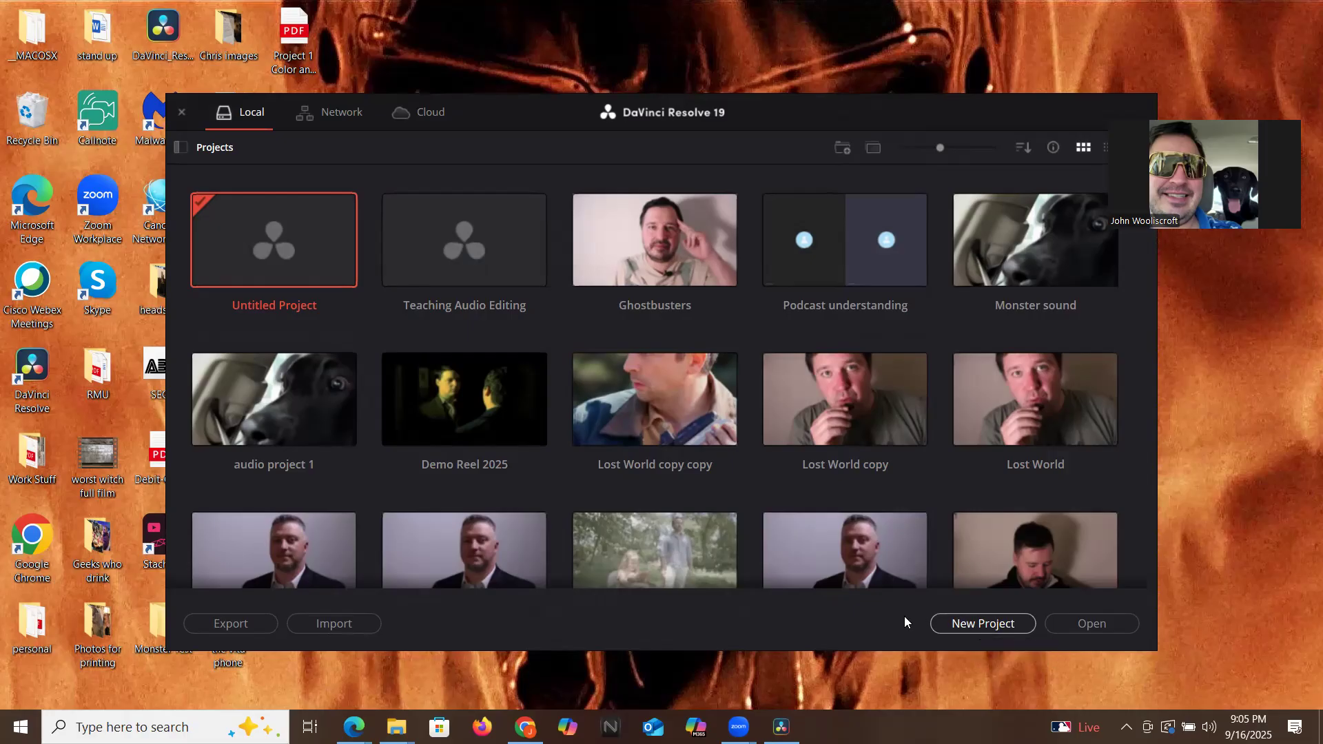
Dismiss the new project prompt and open the existing Teaching Audio Editing project.
click(956, 623)
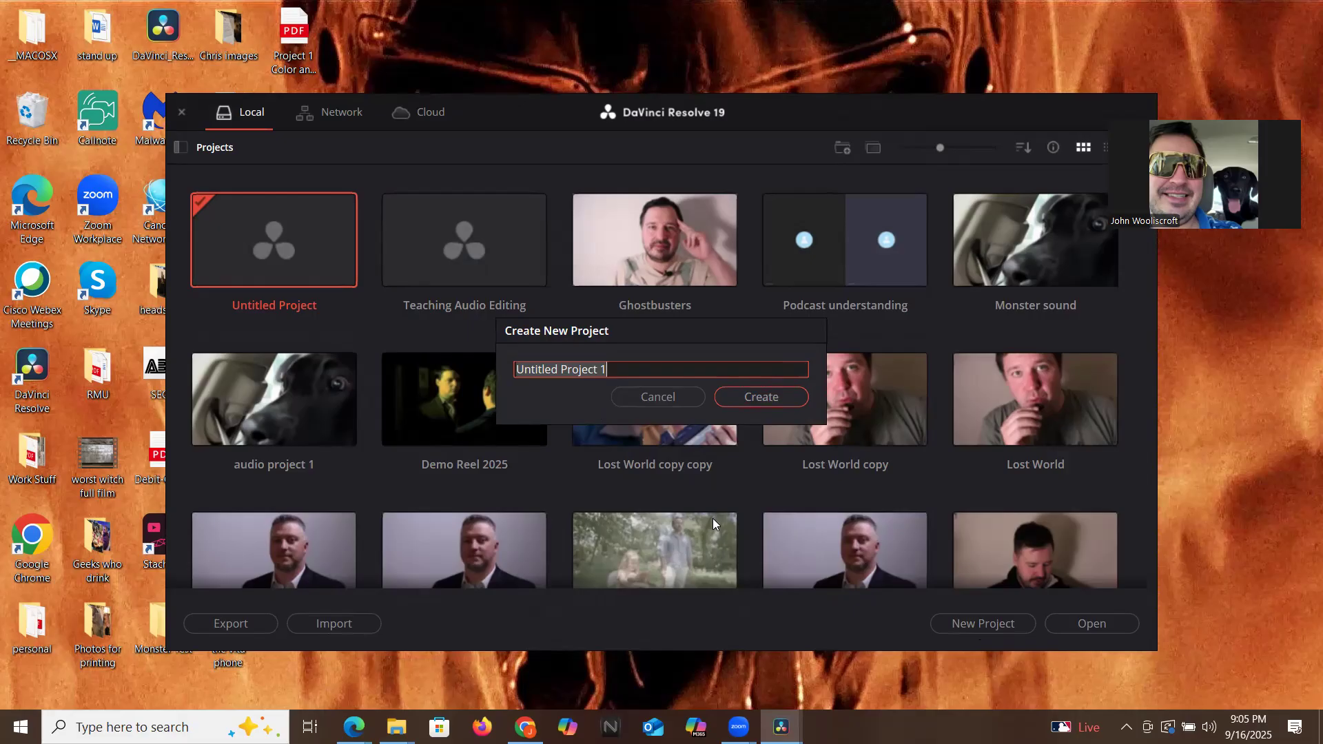
click(654, 397)
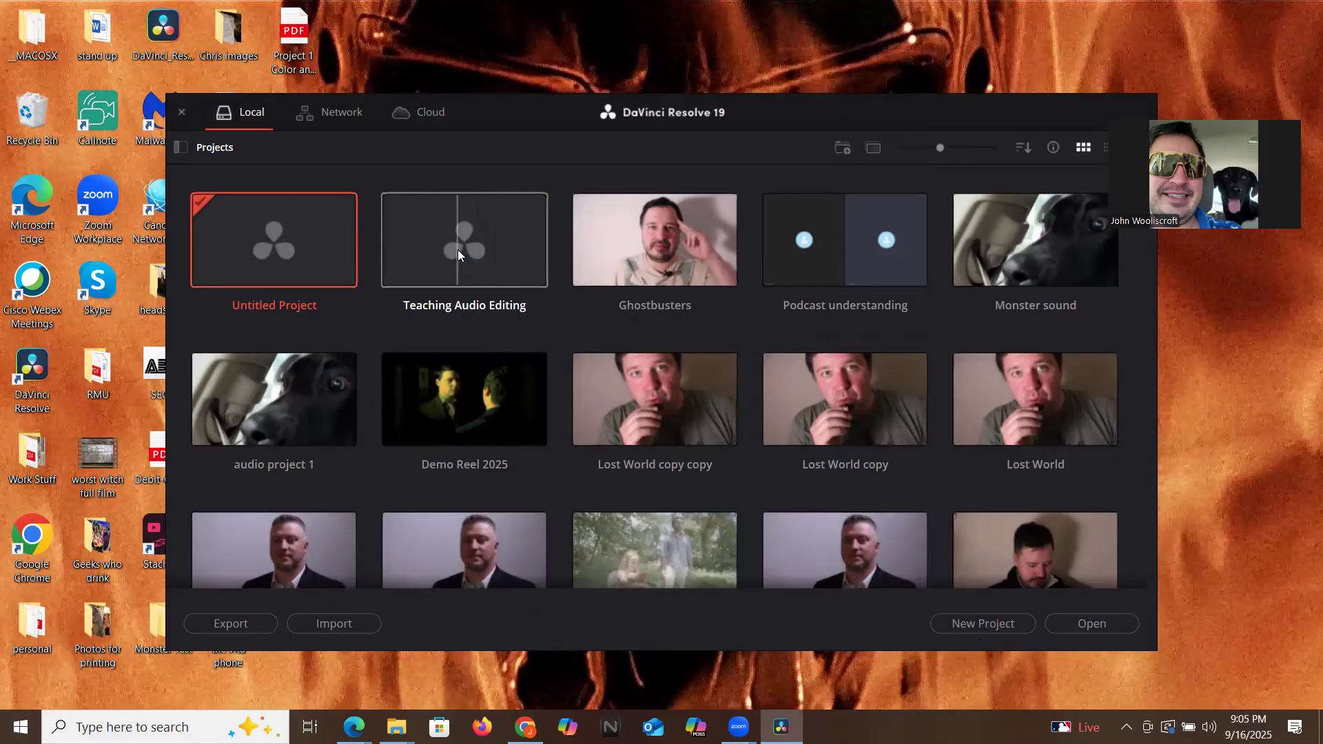
double_click(458, 252)
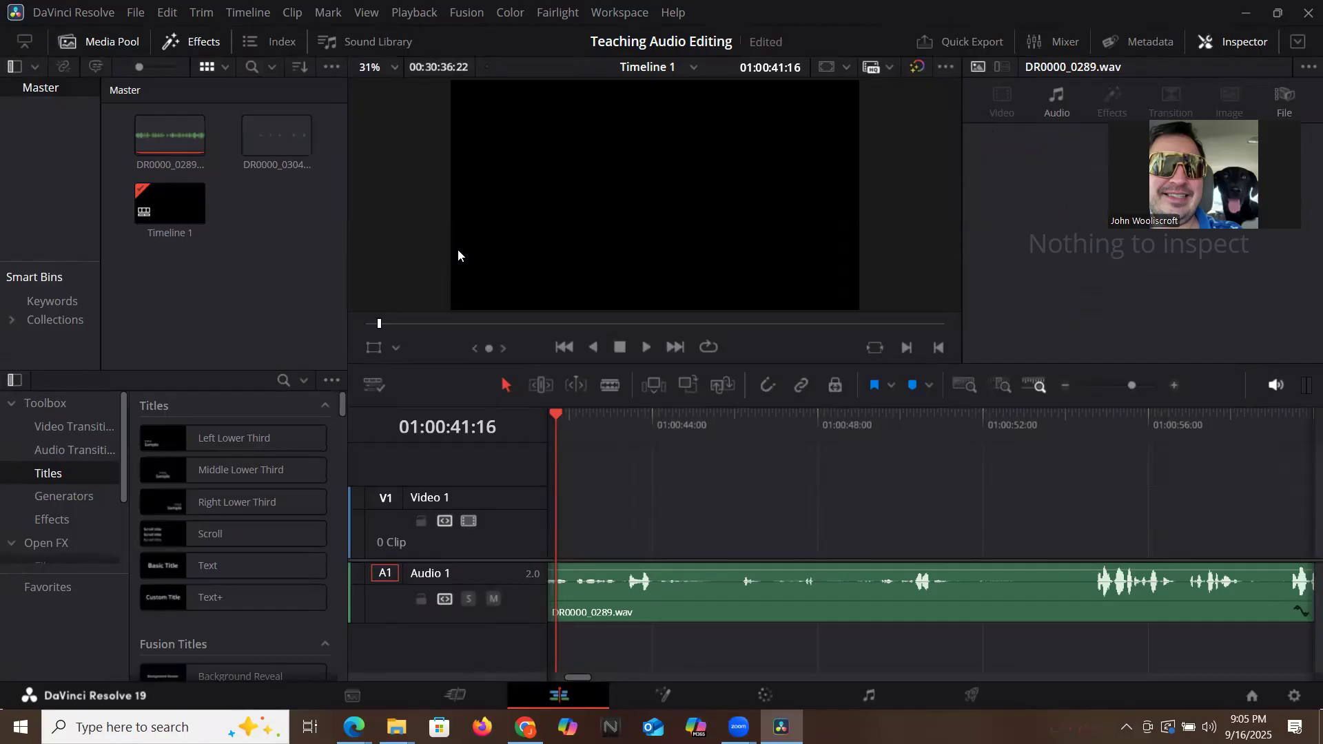
Cut the DR0000_0289.wav clip out of the Audio 1 track.
click(664, 600)
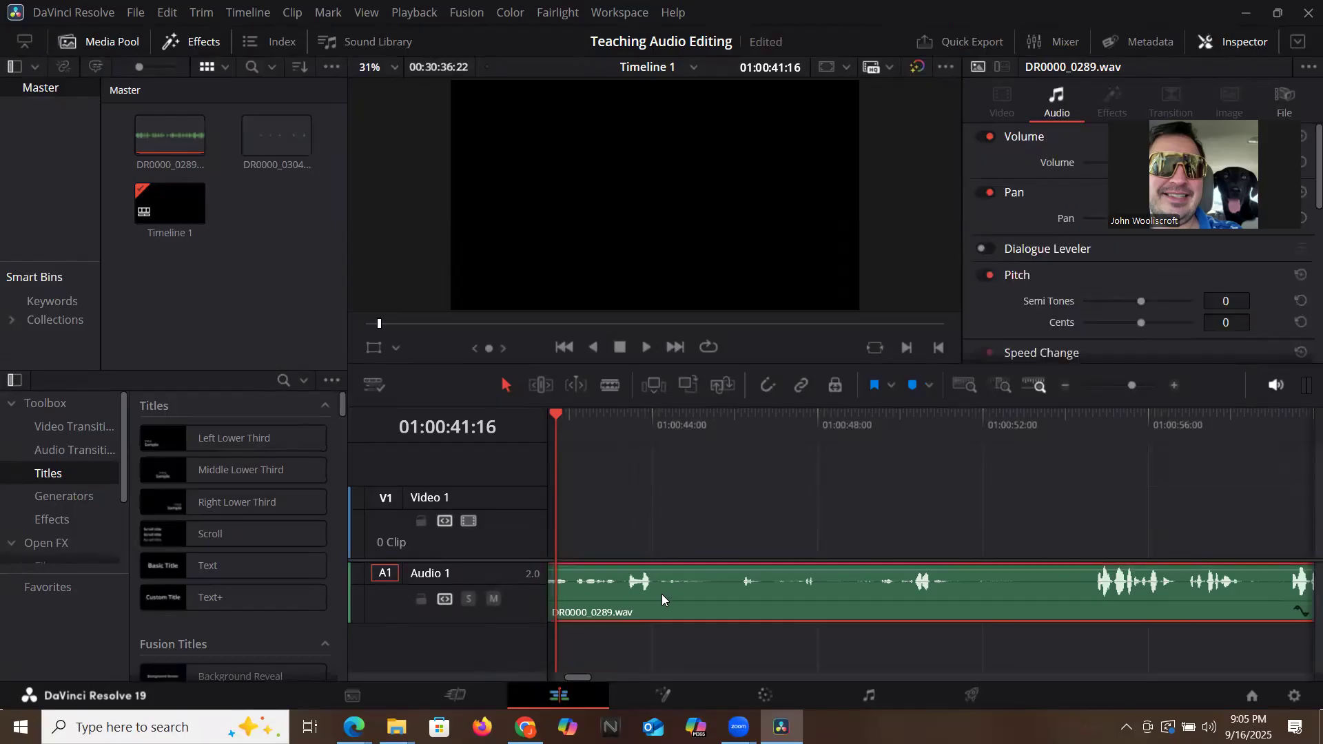
right_click(661, 595)
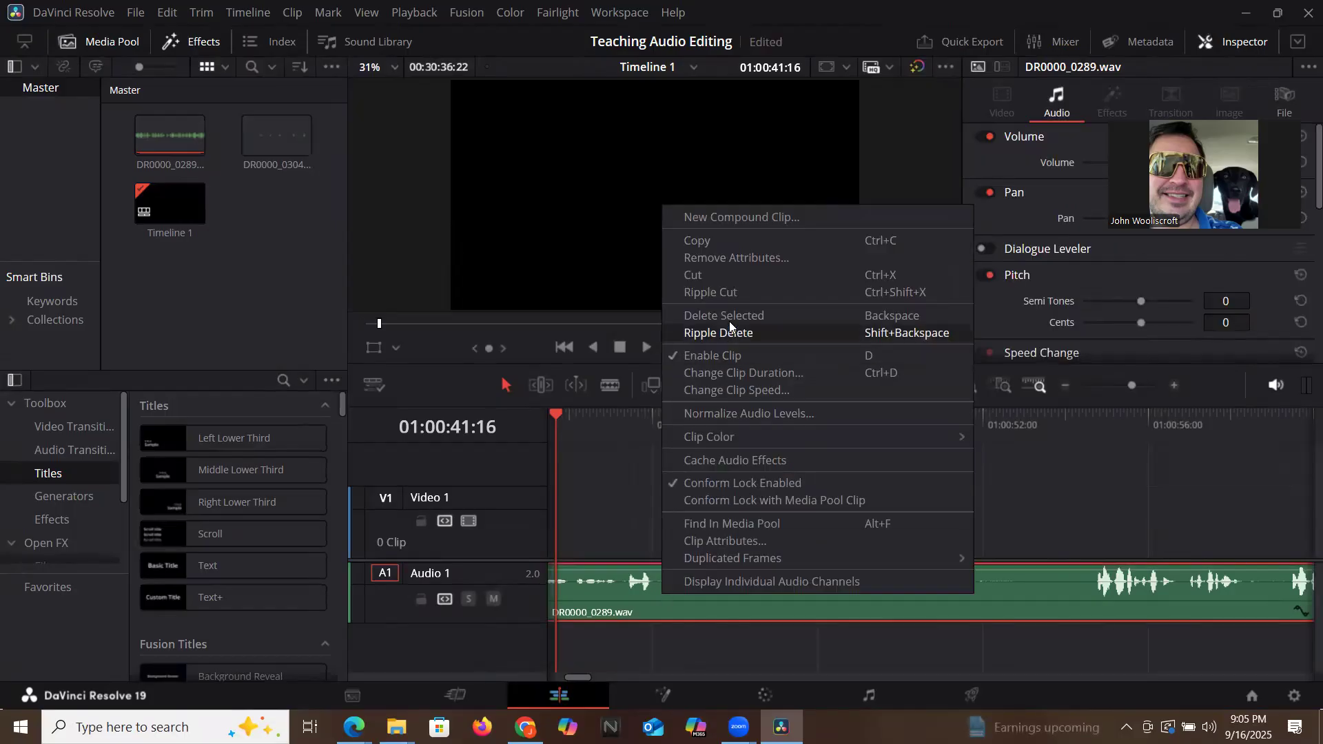
click(715, 273)
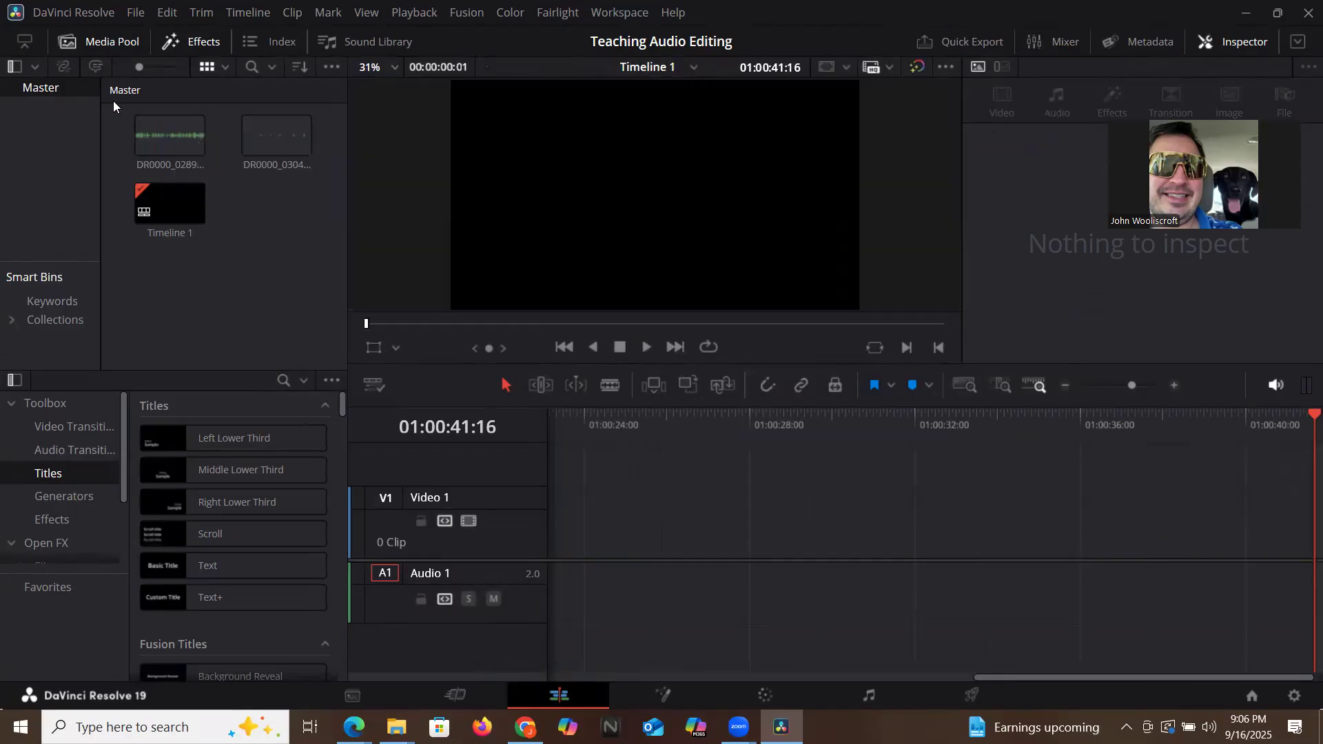
click(135, 12)
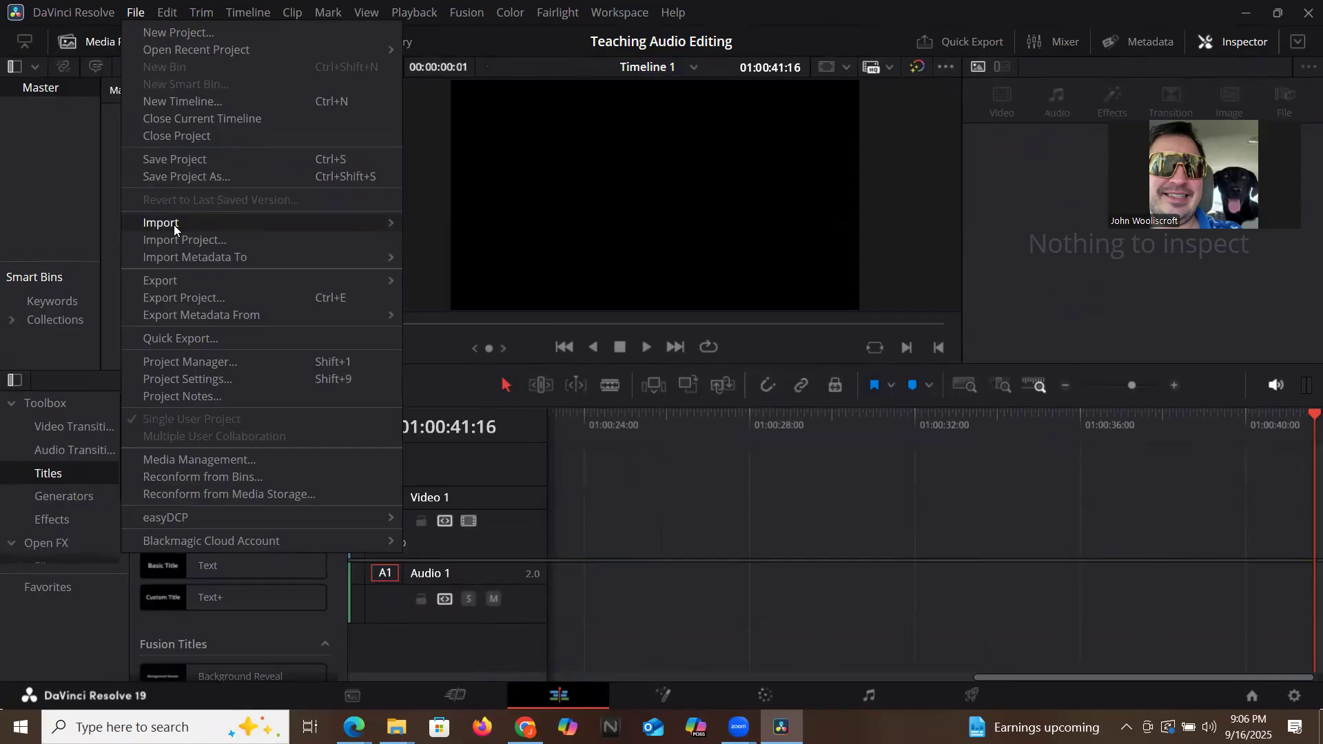
mouse_move(176, 226)
click(454, 241)
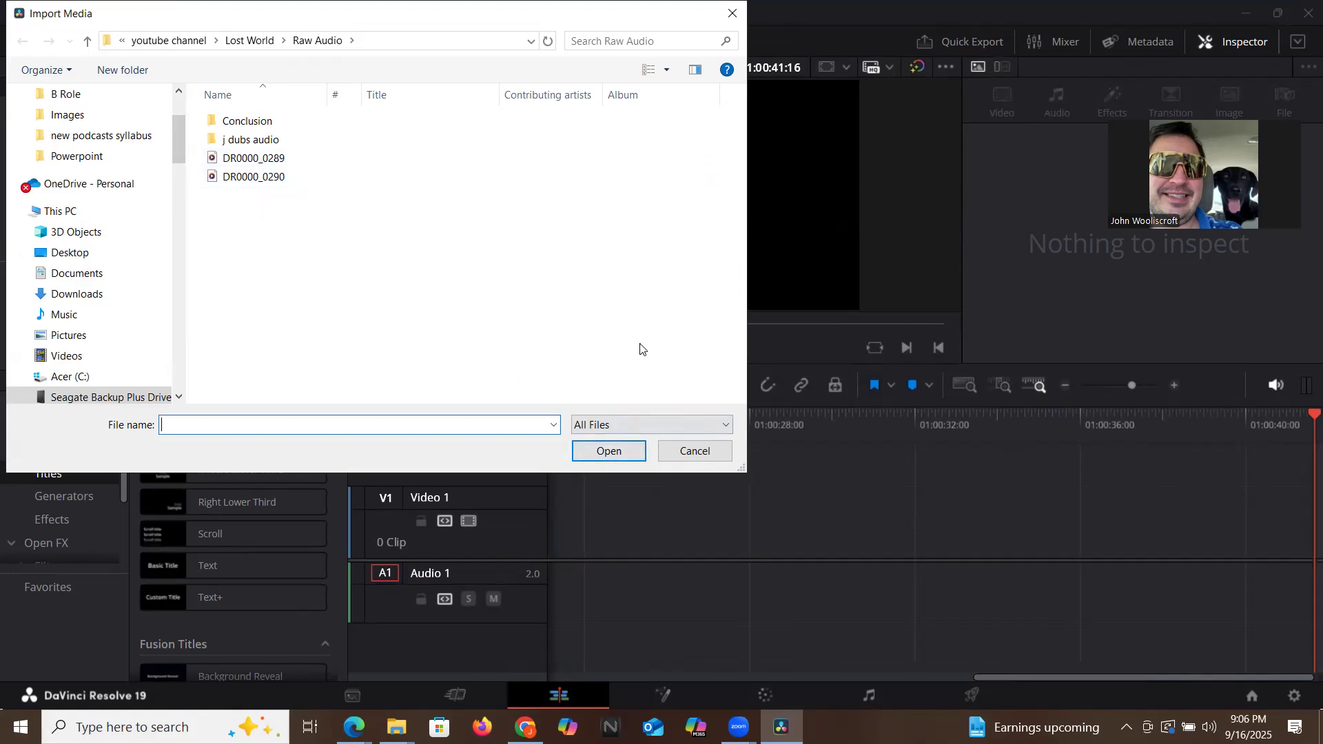
click(693, 455)
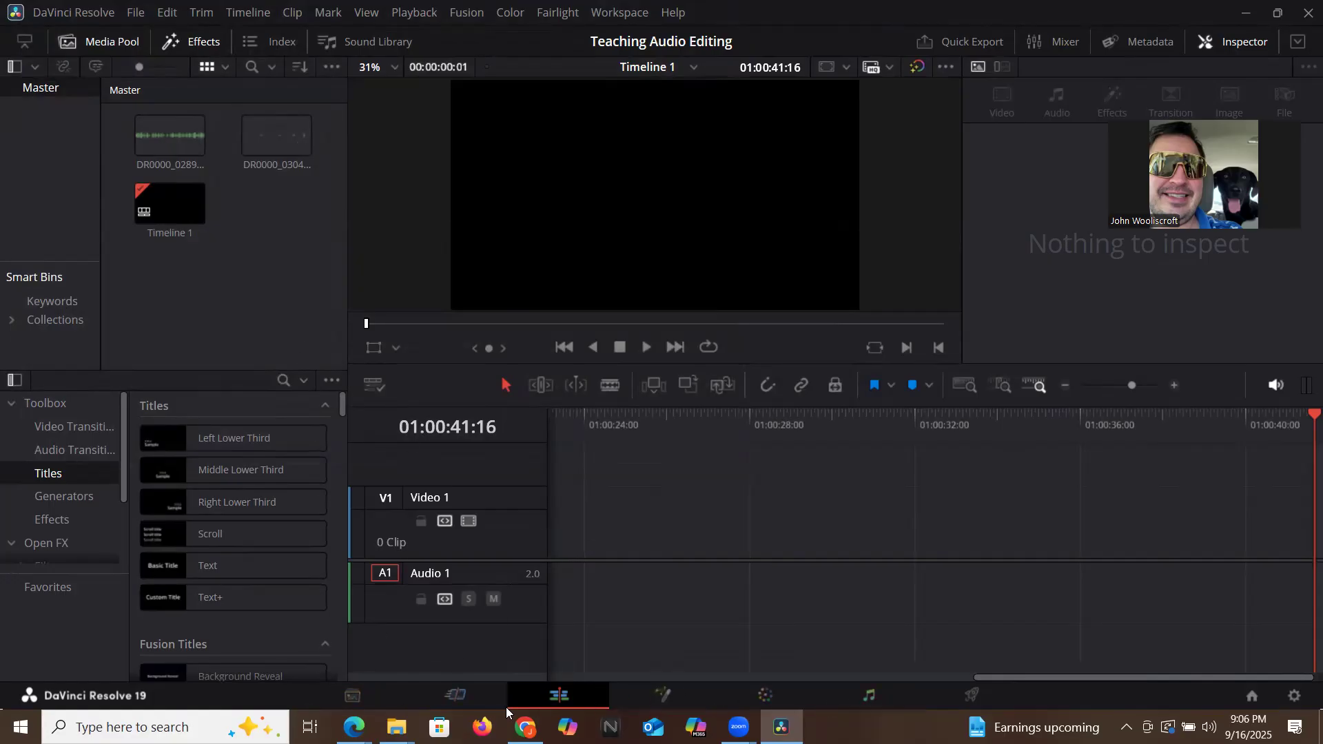
Look through the Media, Cut, Fusion, Color, Fairlight and Deliver workspaces and return to the Edit workspace.
click(347, 703)
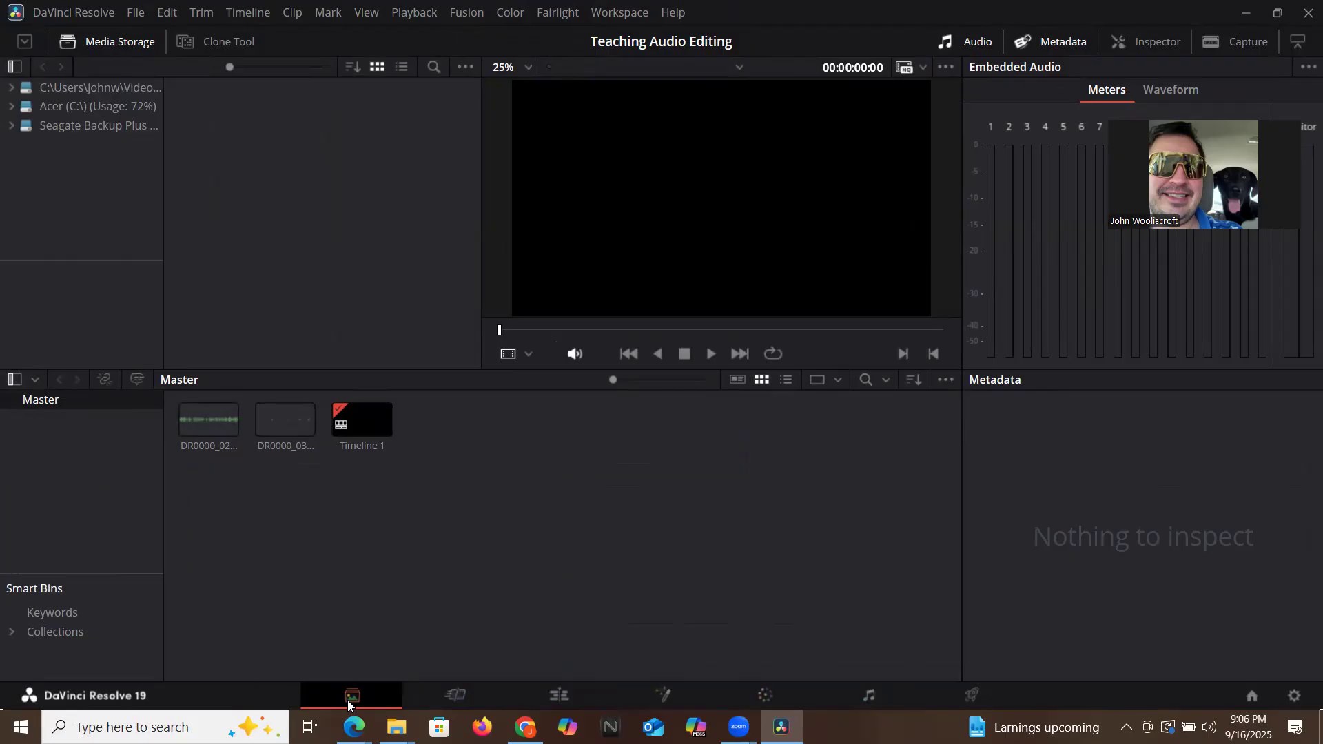
click(457, 697)
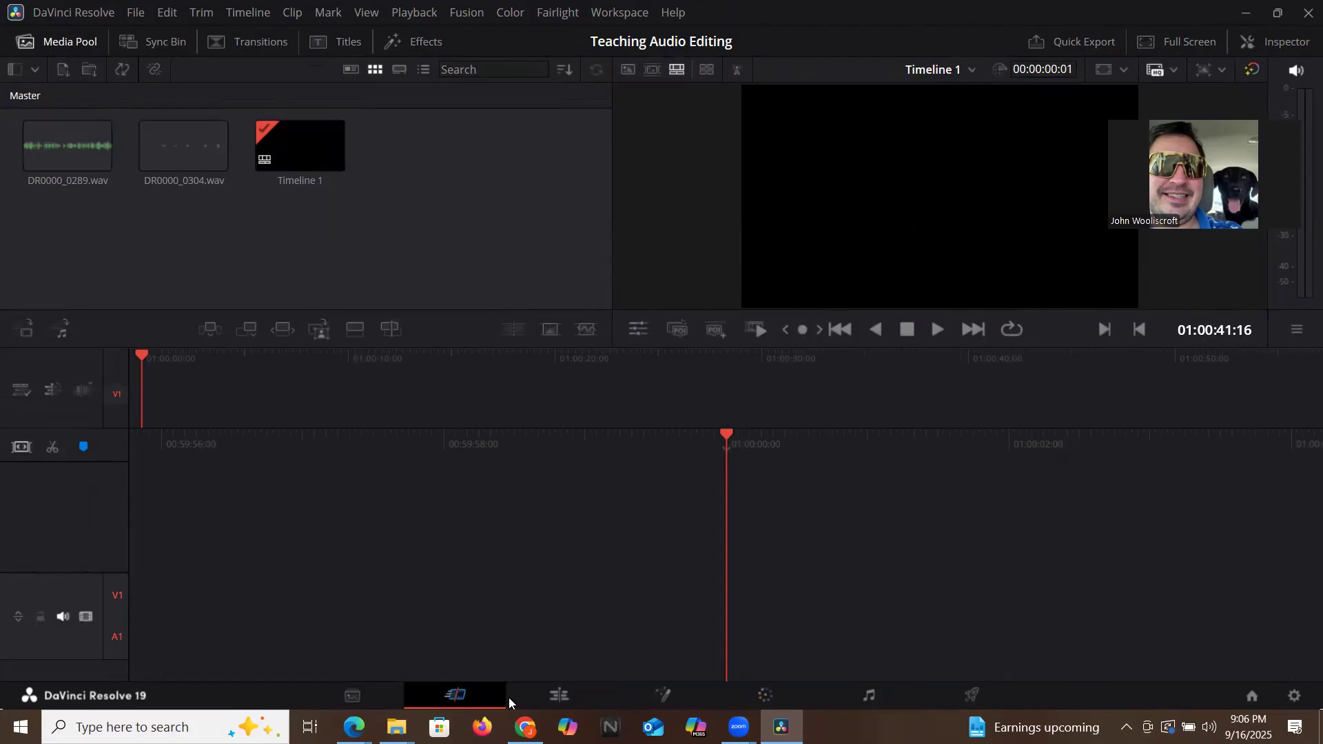
click(669, 699)
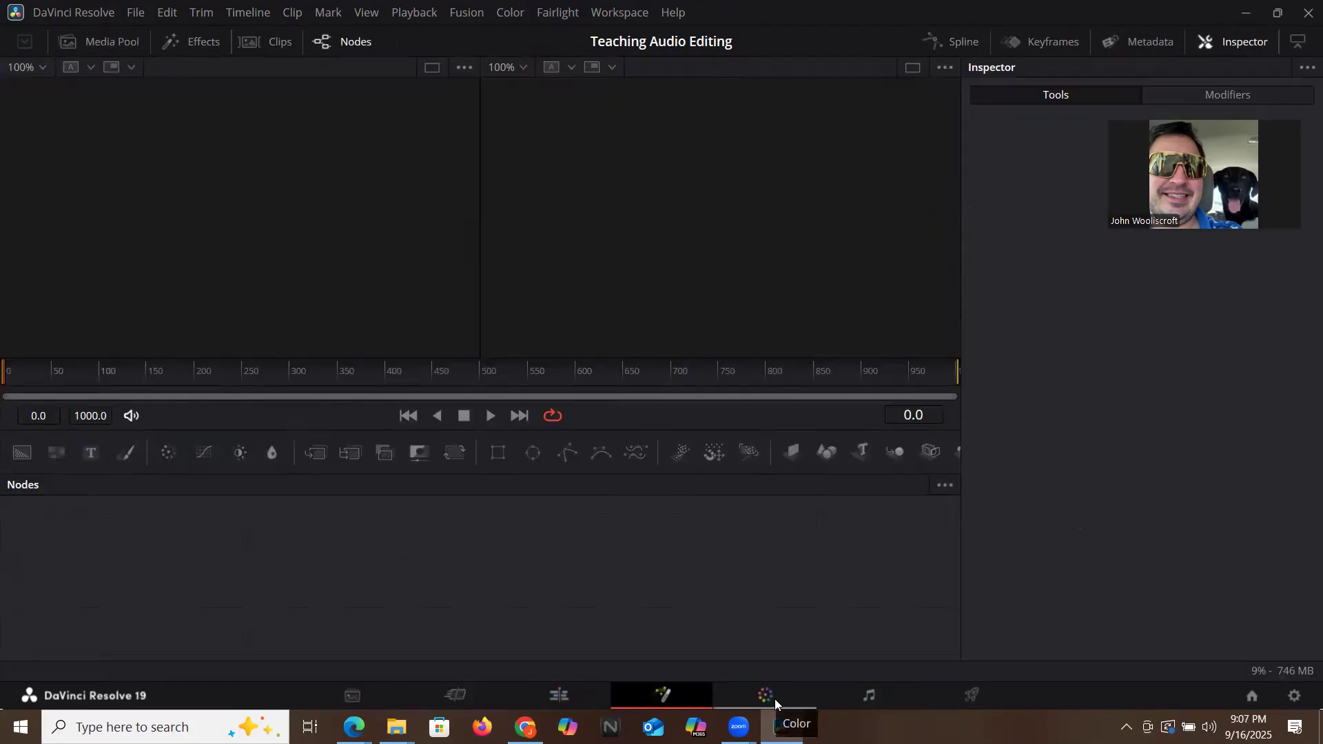
click(775, 699)
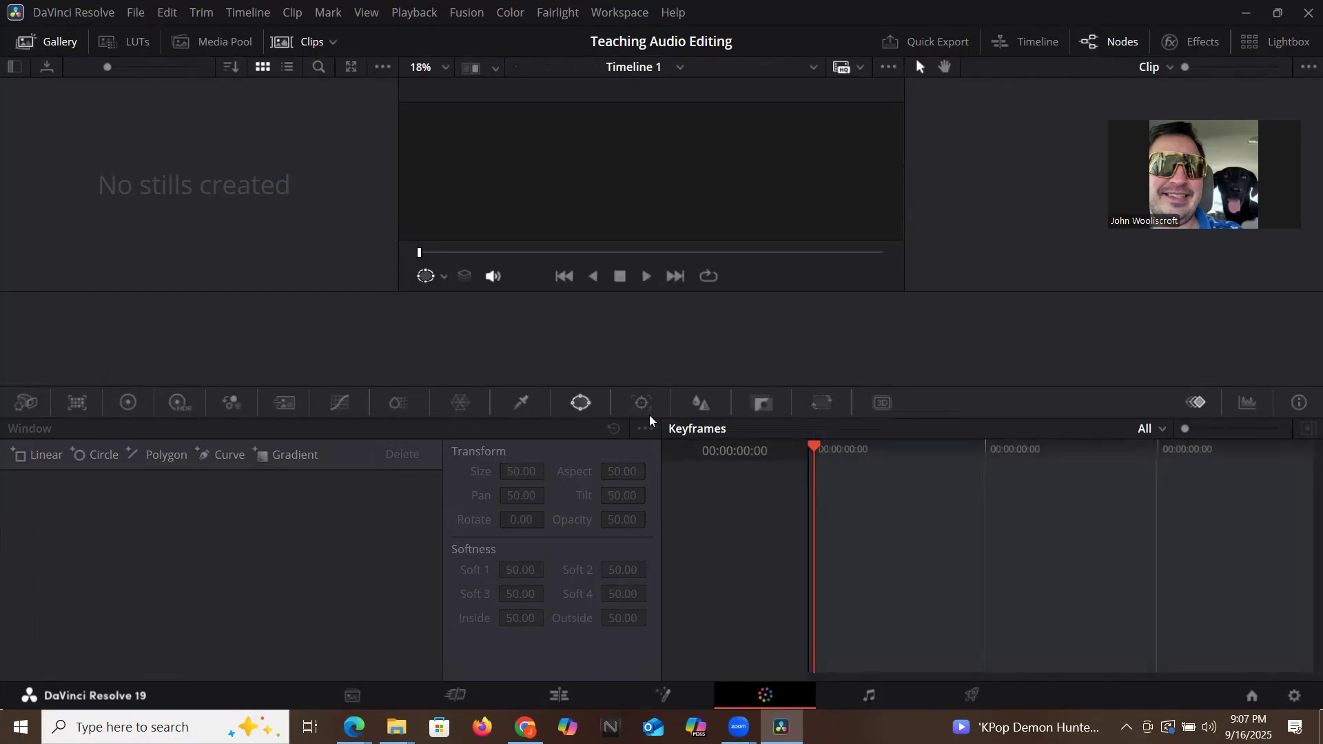
click(874, 698)
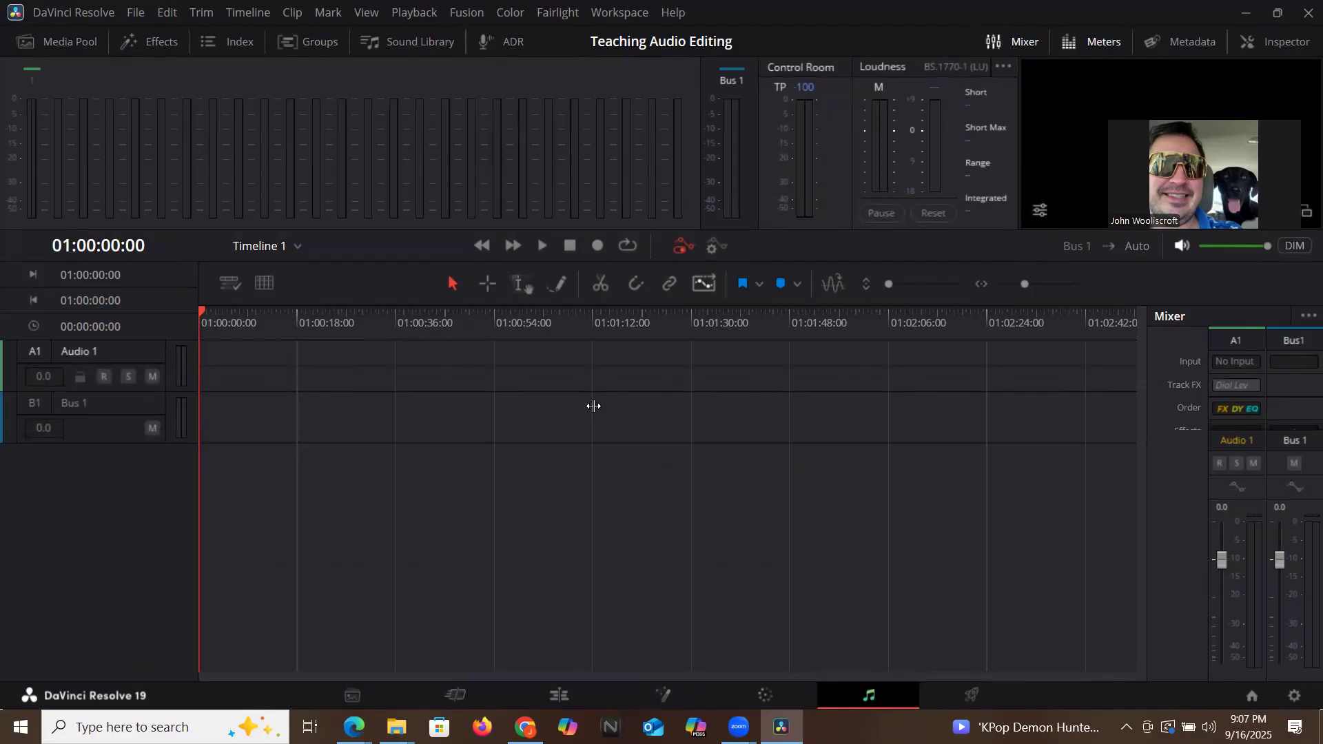
click(557, 697)
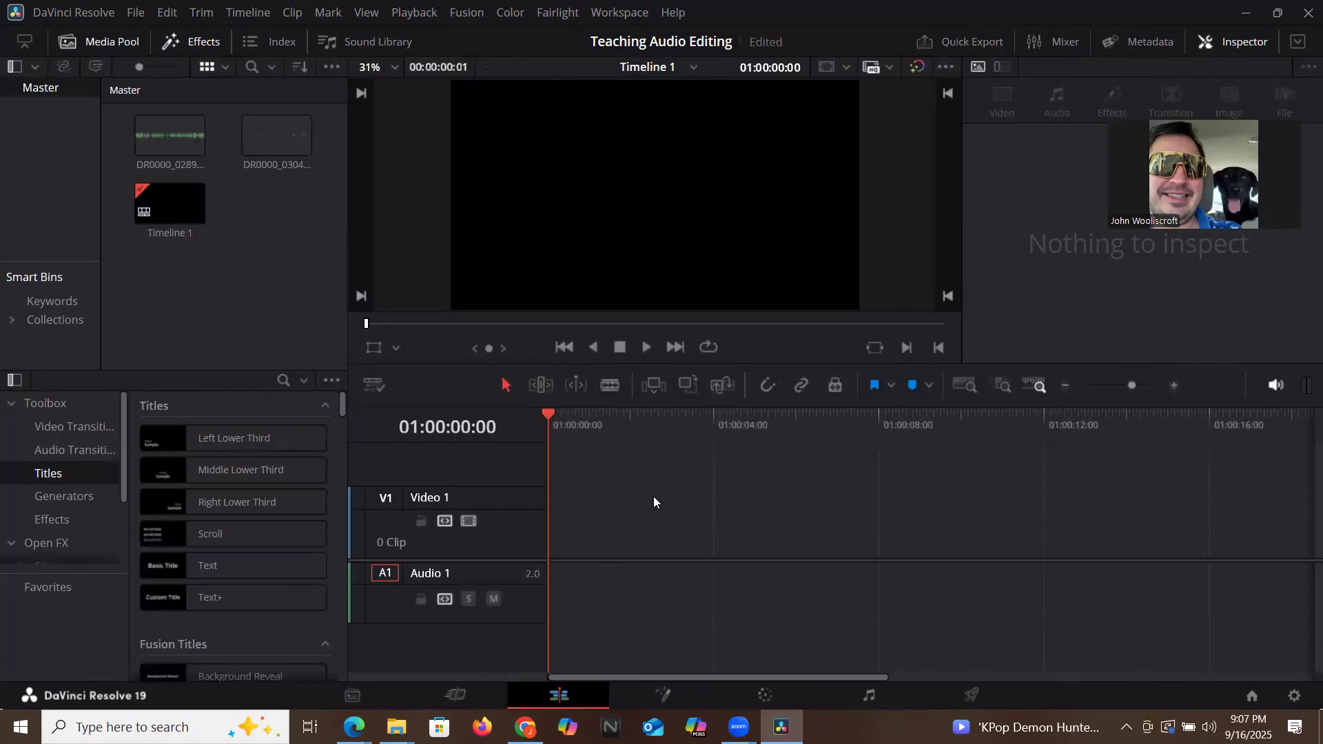
click(874, 698)
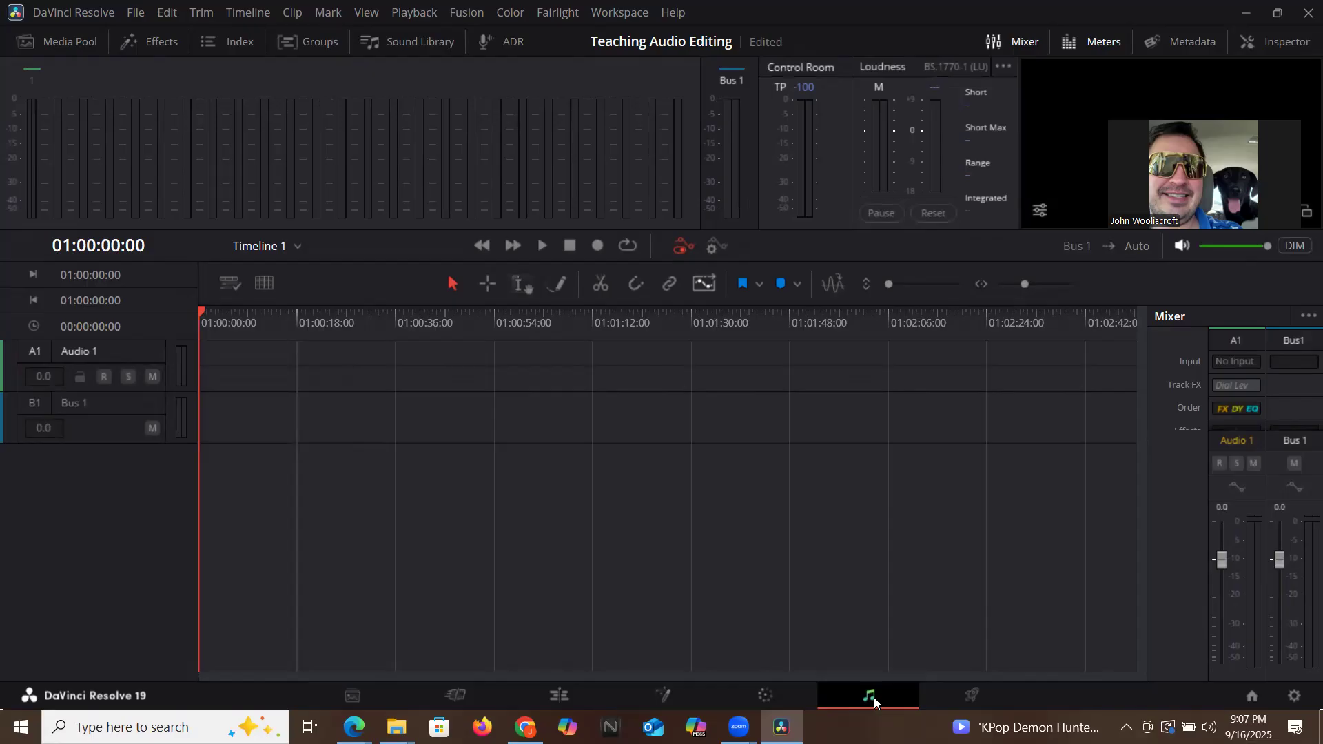
click(976, 698)
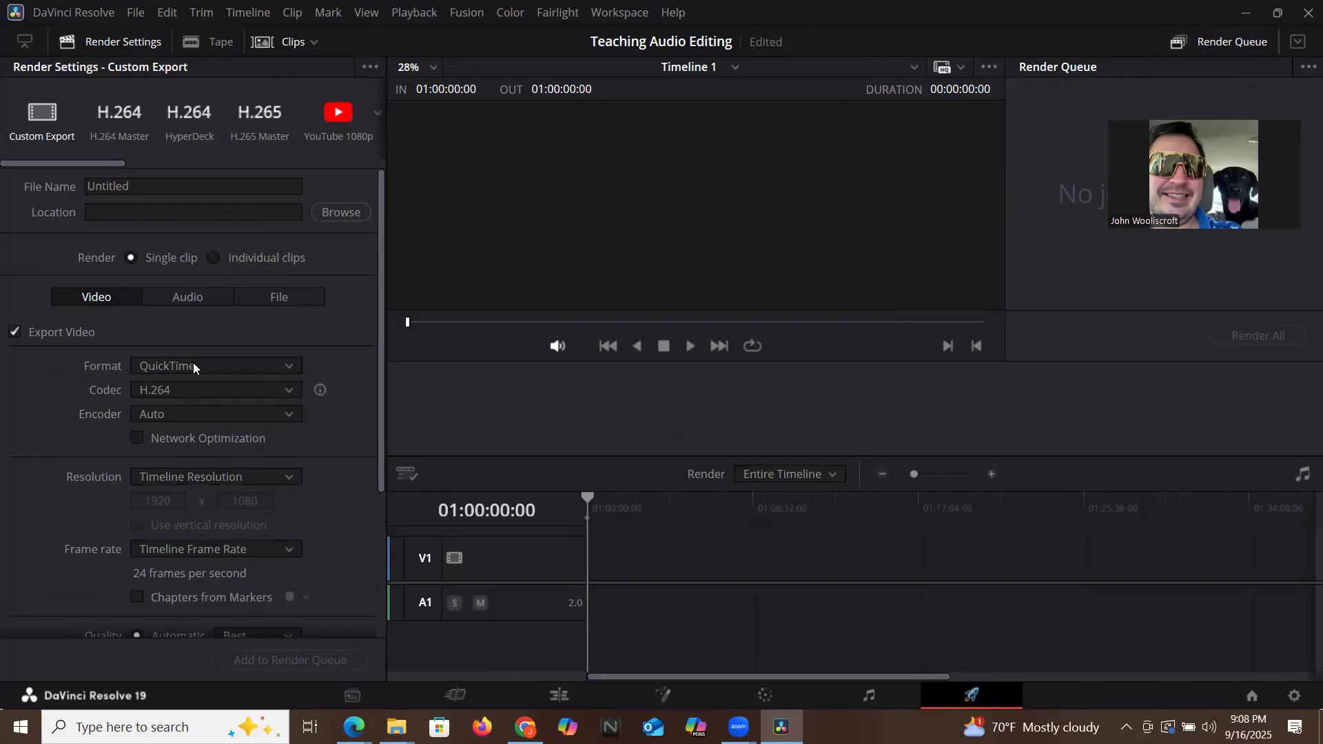
click(556, 697)
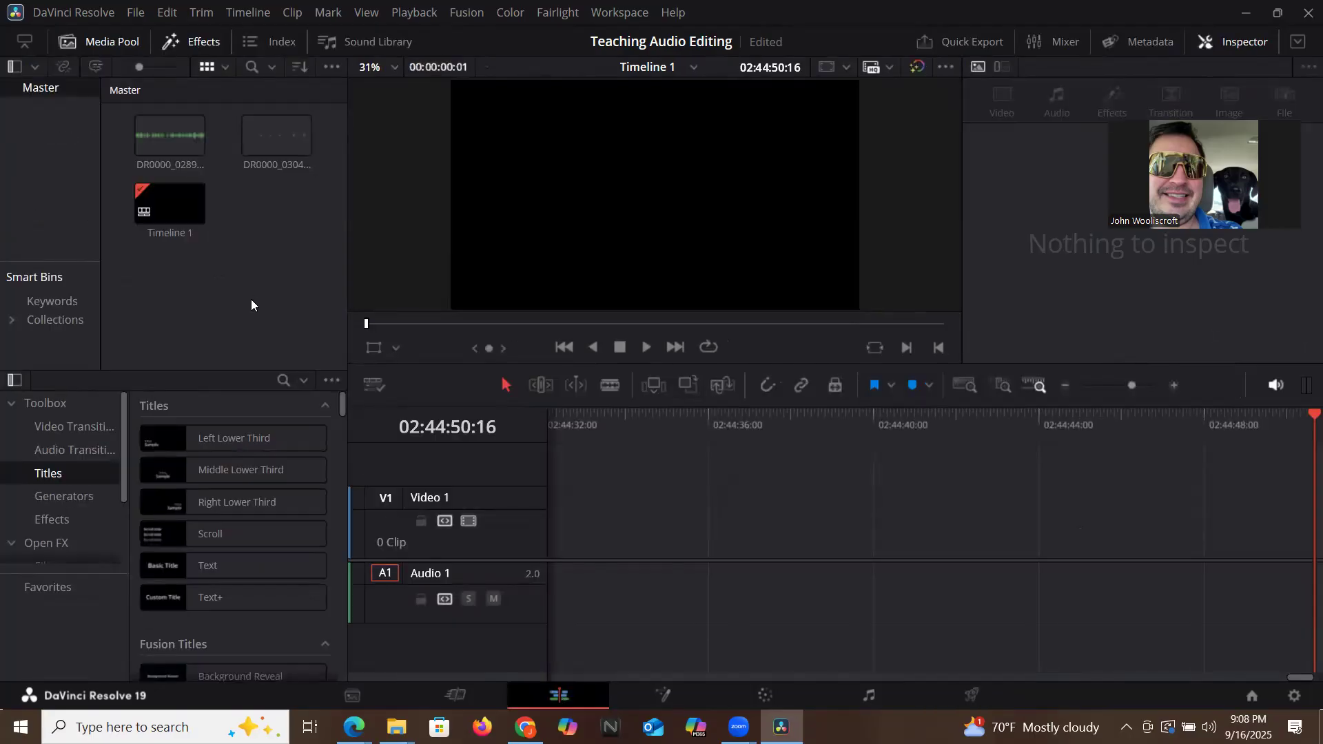
click(136, 12)
mouse_move(200, 222)
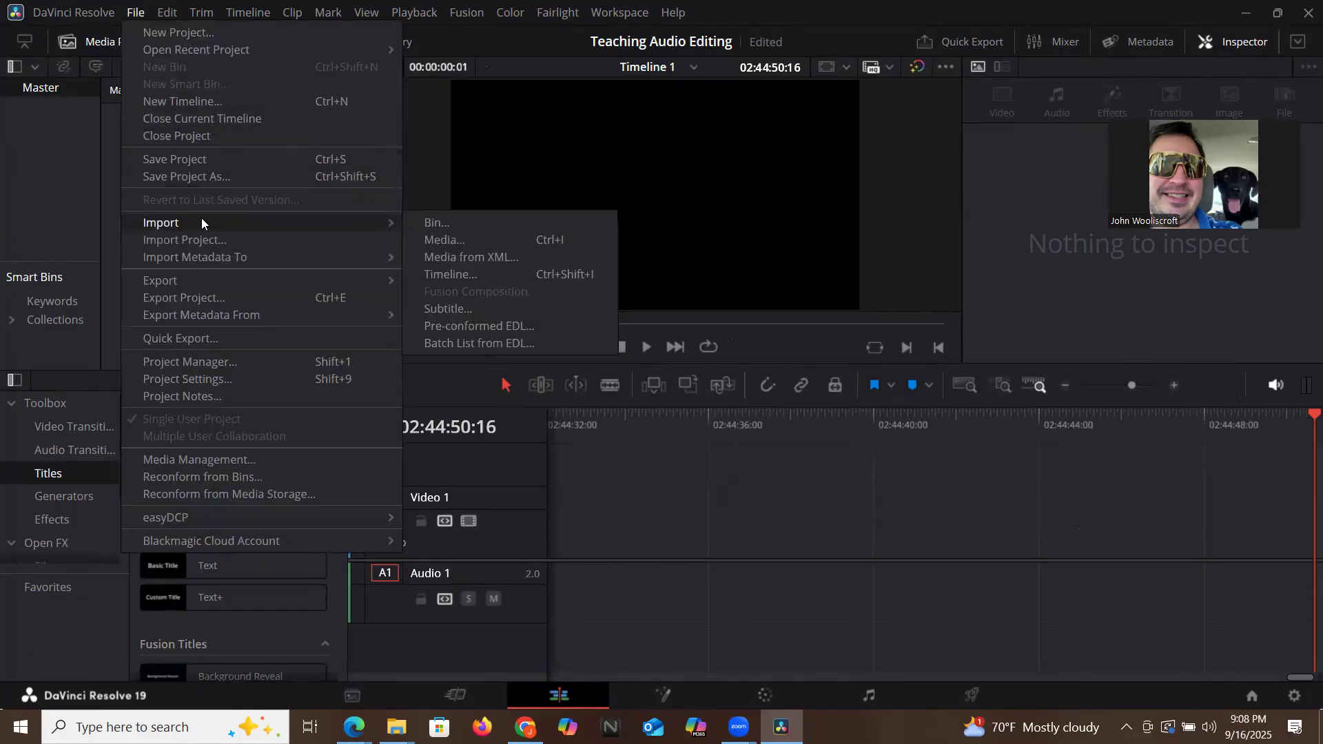
click(111, 204)
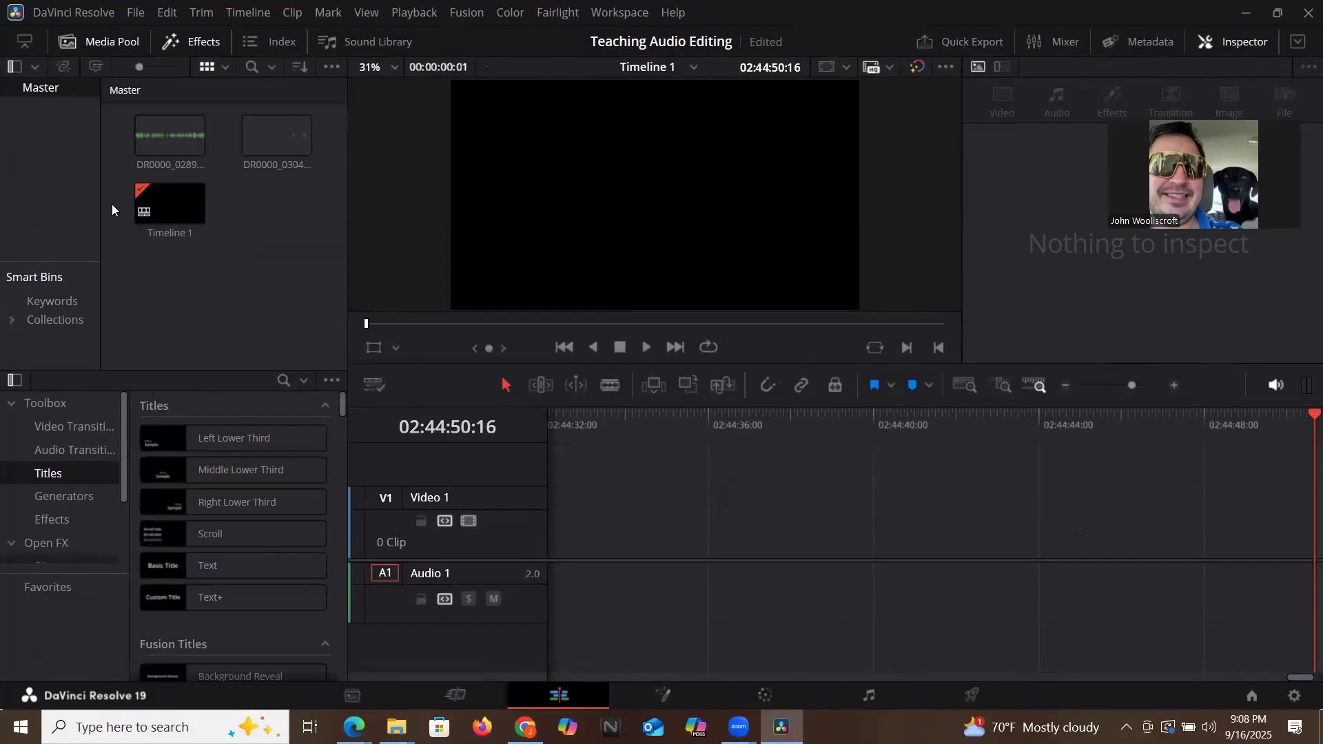
Place DR0000_0289.wav from the media pool on the Audio 1 track, starting at about 02:44:36.
click(160, 142)
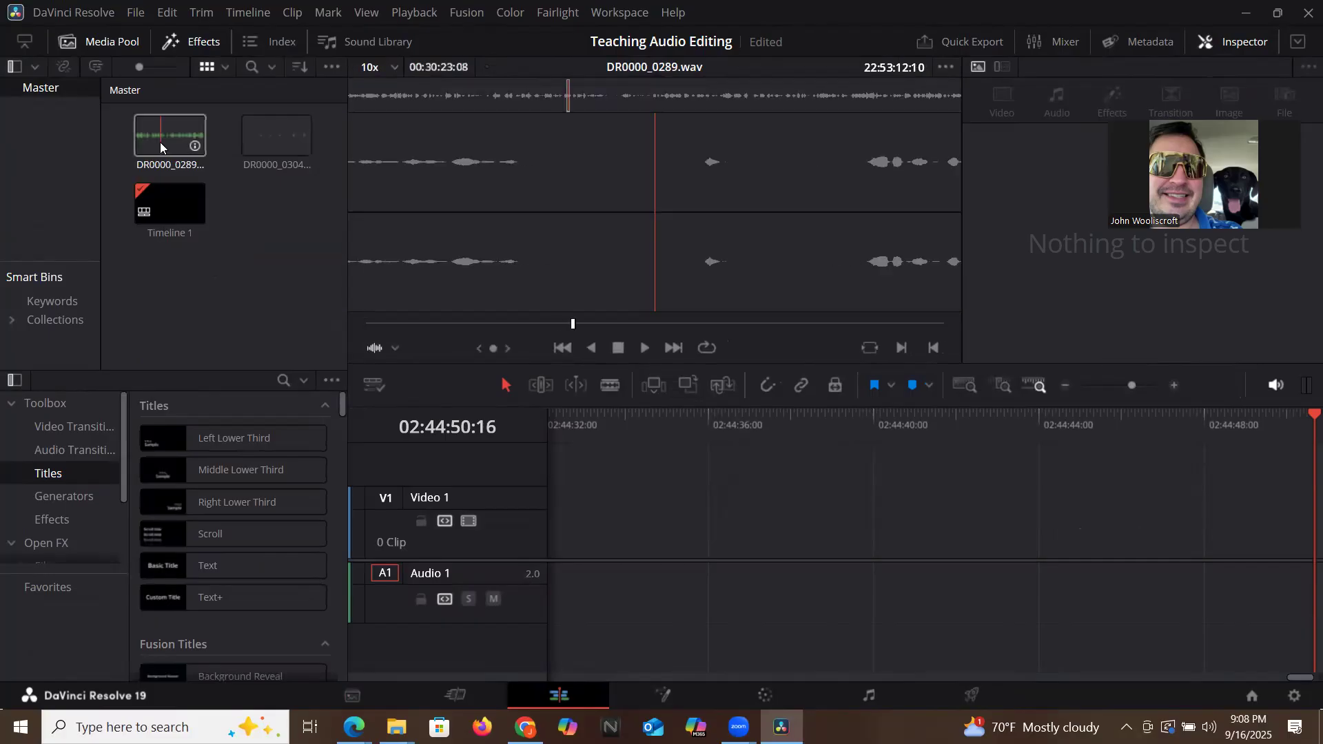
drag(160, 142, 289, 254)
drag(547, 383, 734, 537)
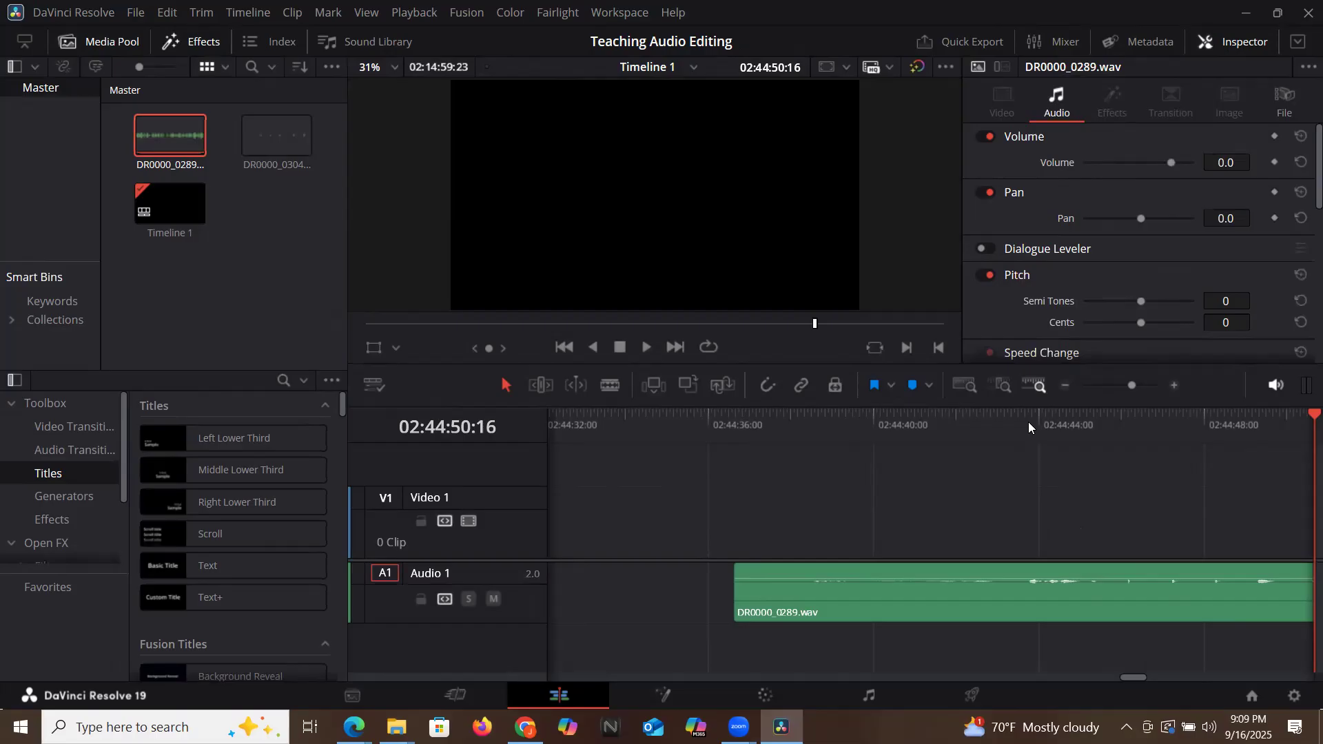
Play the DR0000_0289.wav clip from 02:44:50:16 to about 02:45:04 to check its audio level.
click(1066, 385)
key(space)
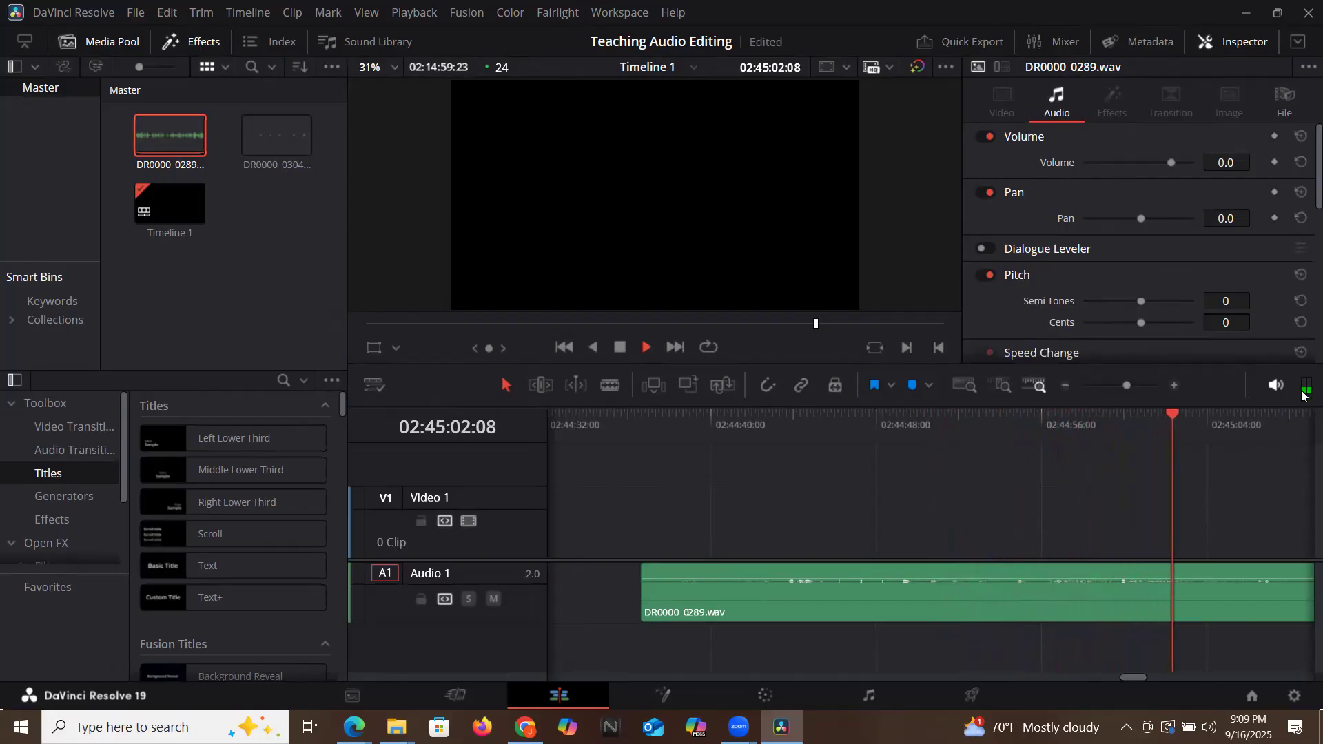
key(space)
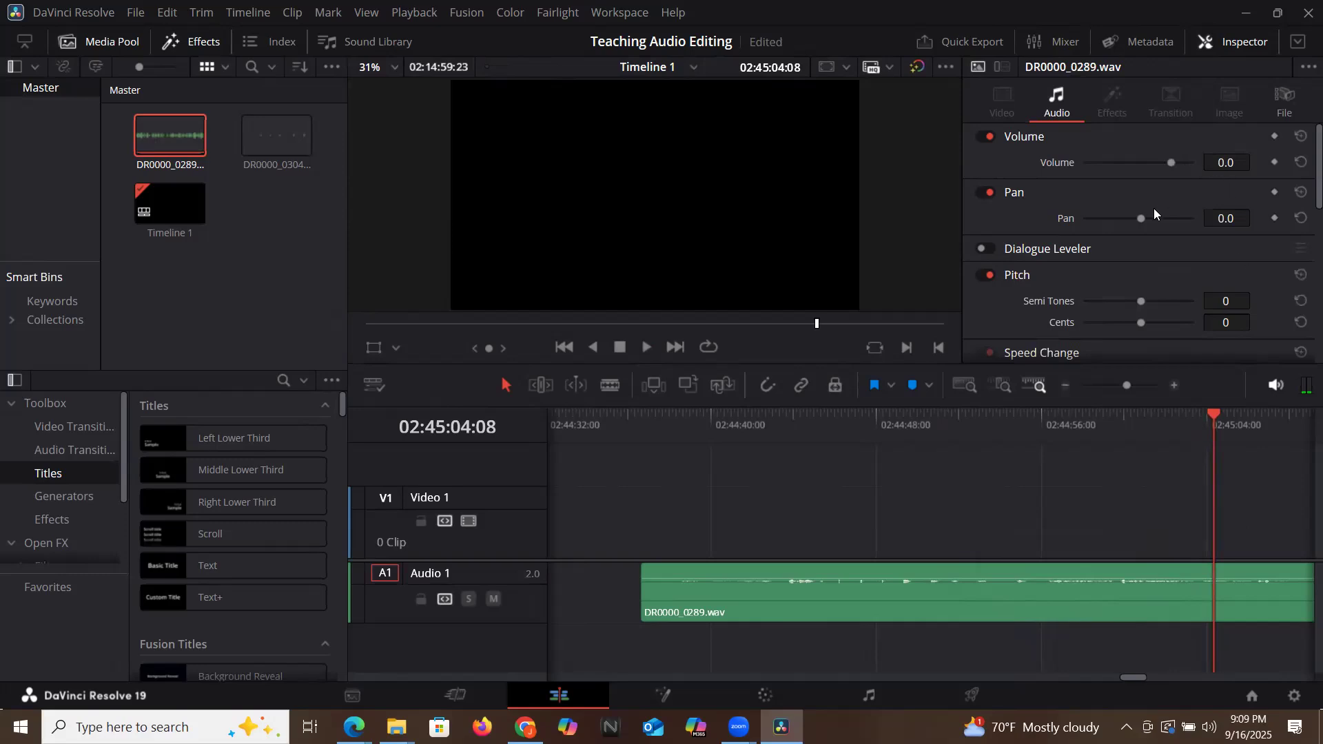
Try clip volumes of 12.1, -81.2 and 23.0 on DR0000_0289.wav and reset the volume to its default.
click(1177, 163)
click(1181, 163)
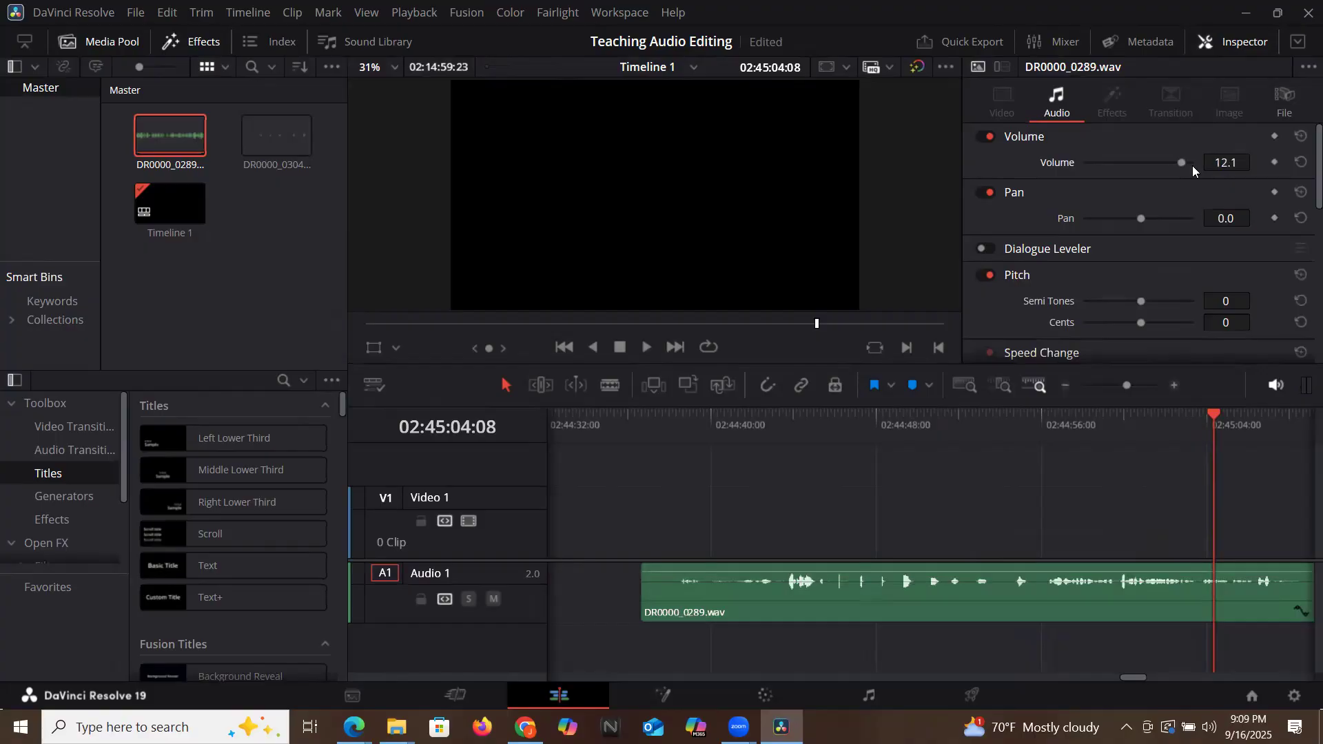
click(1101, 163)
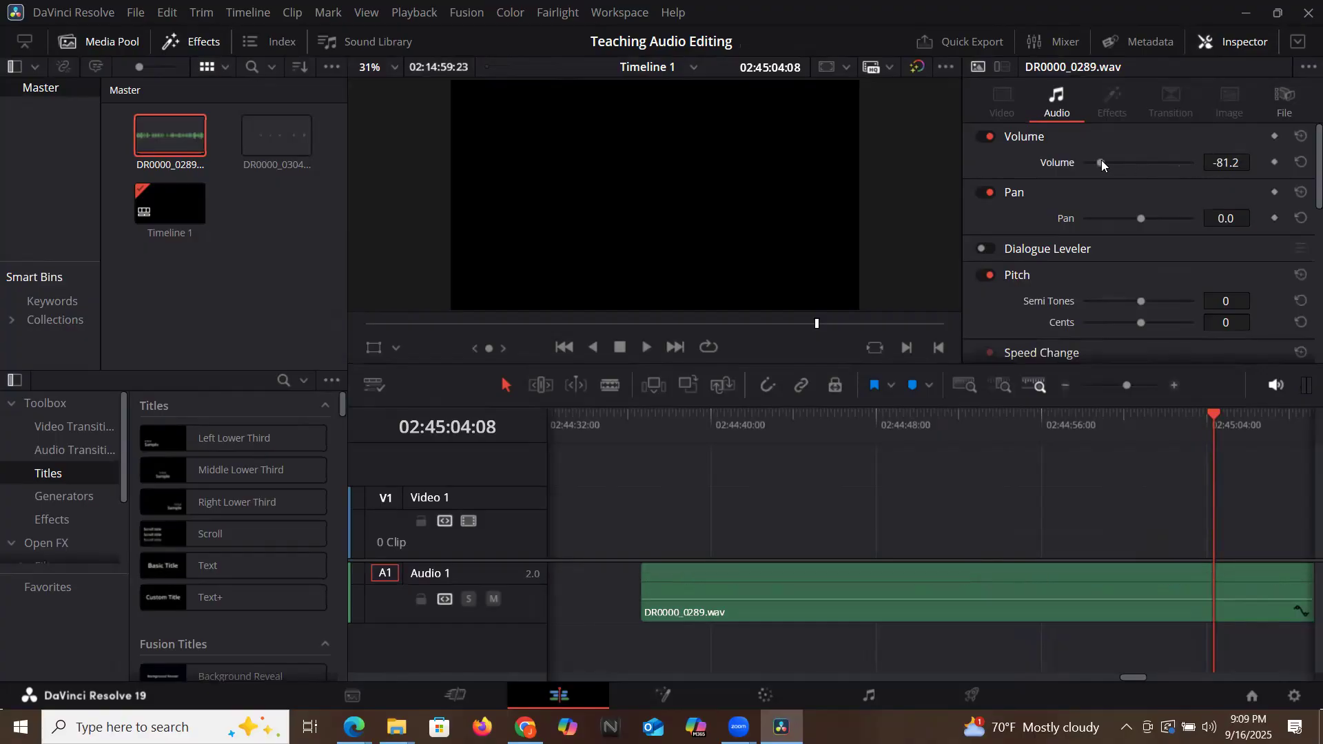
click(1183, 162)
drag(1218, 162, 1277, 161)
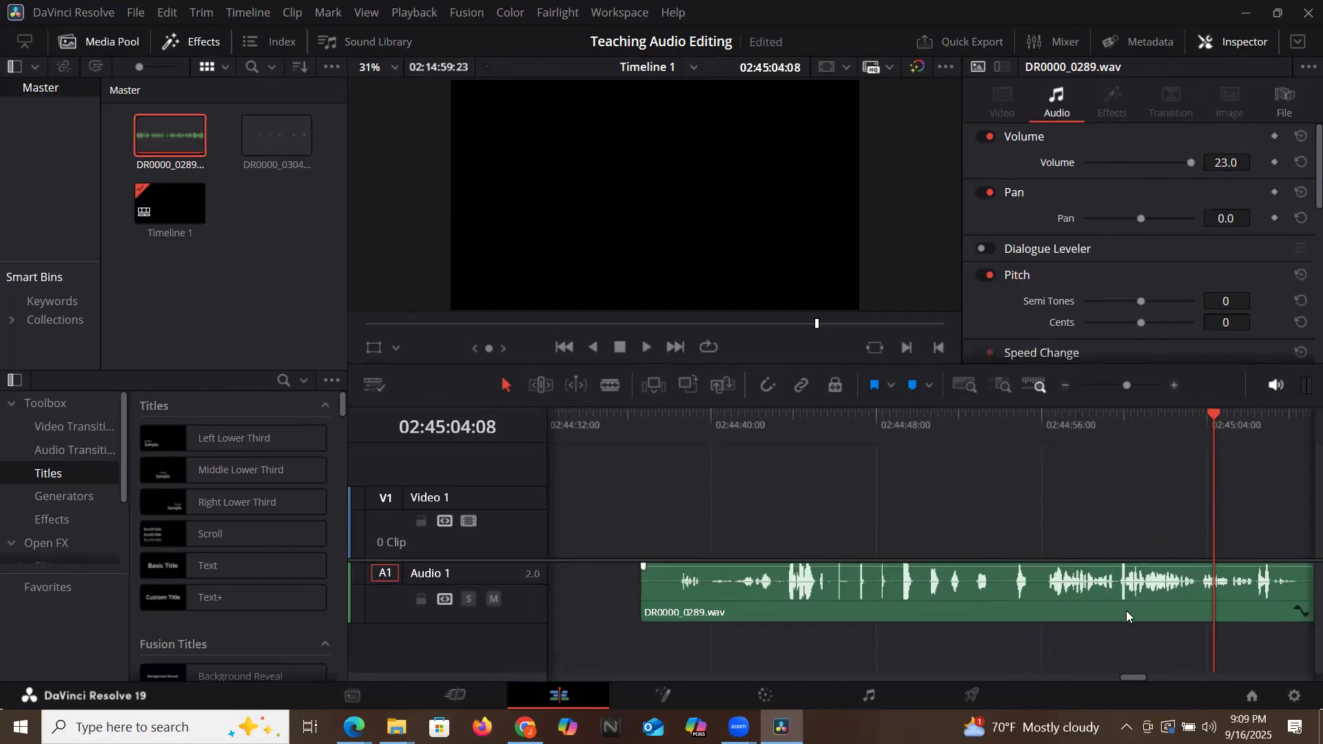
key(ctrl+s)
click(1299, 163)
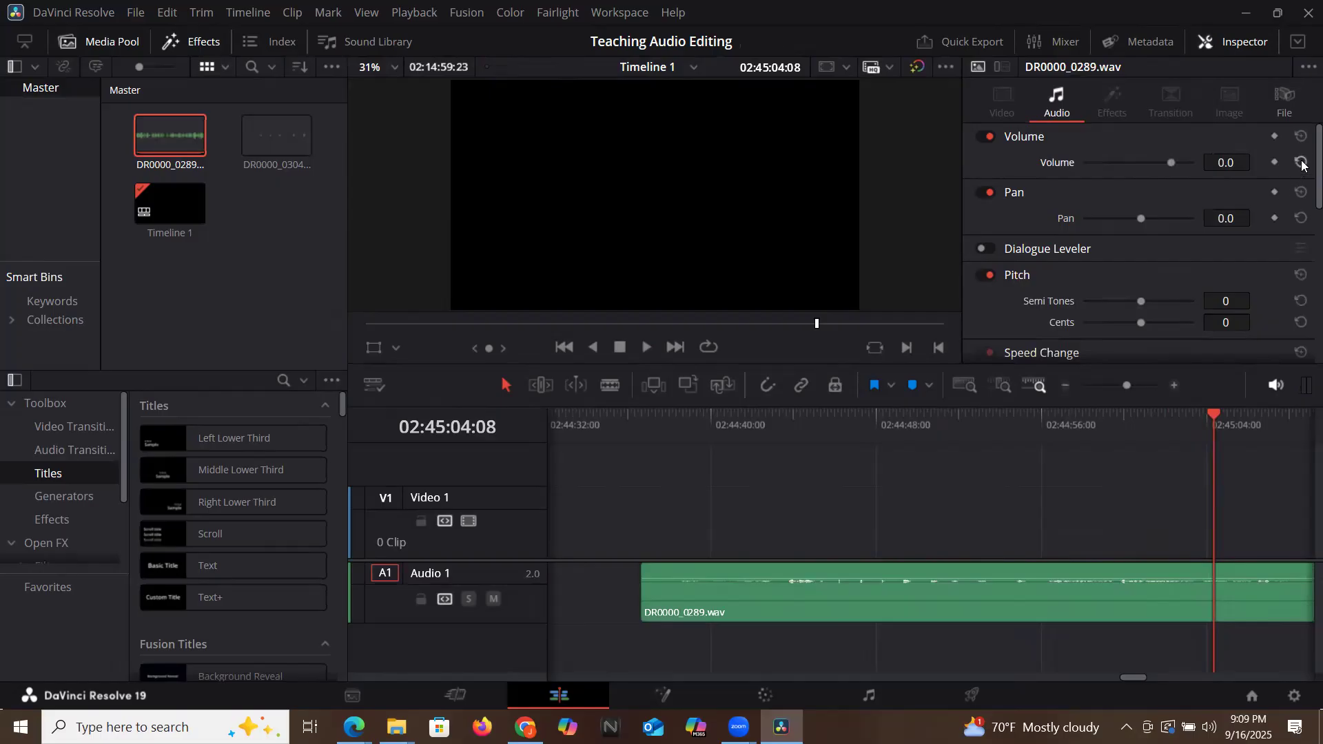
Raise the volume of the DR0000_0289.wav clip to 13.0.
click(1215, 163)
text(4)
key(Return)
drag(1223, 163, 1254, 163)
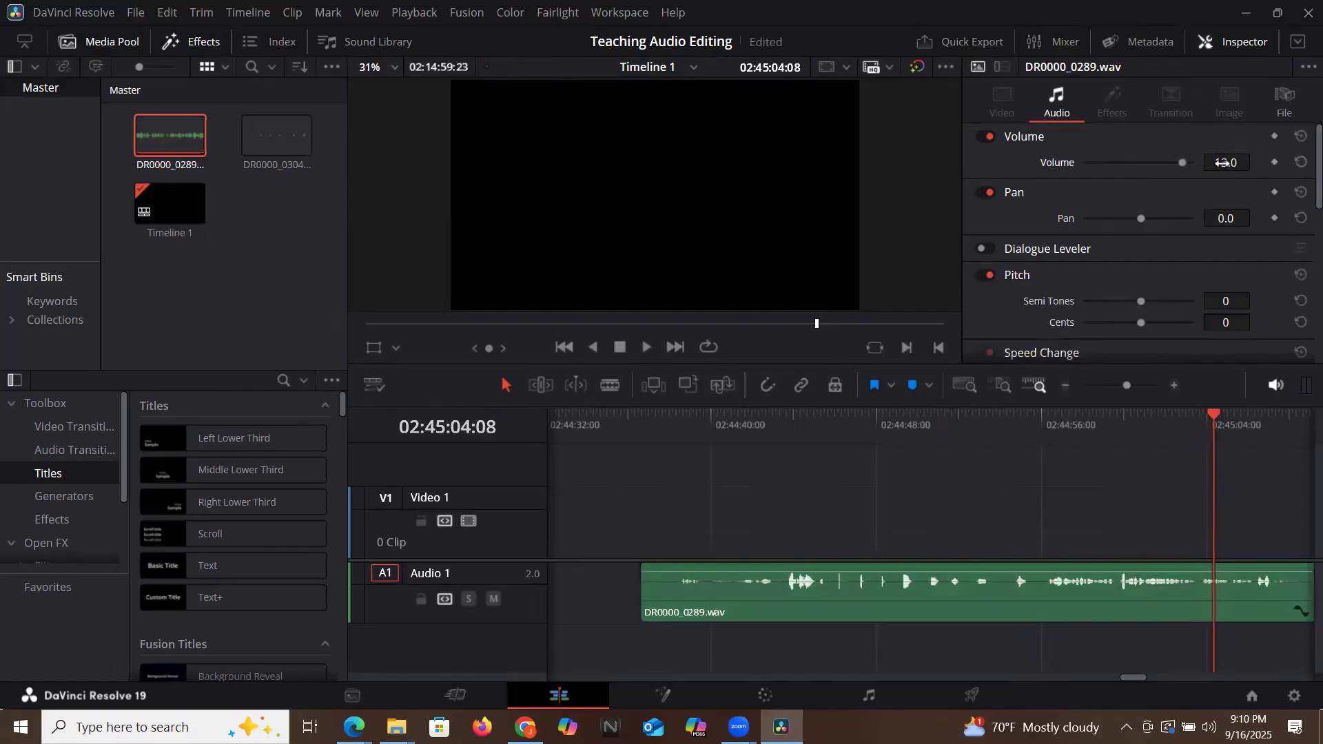
Play the clip from about 02:44:55 to check its level and examine the waveform around 02:44:55:15 up close.
click(1030, 429)
key(space)
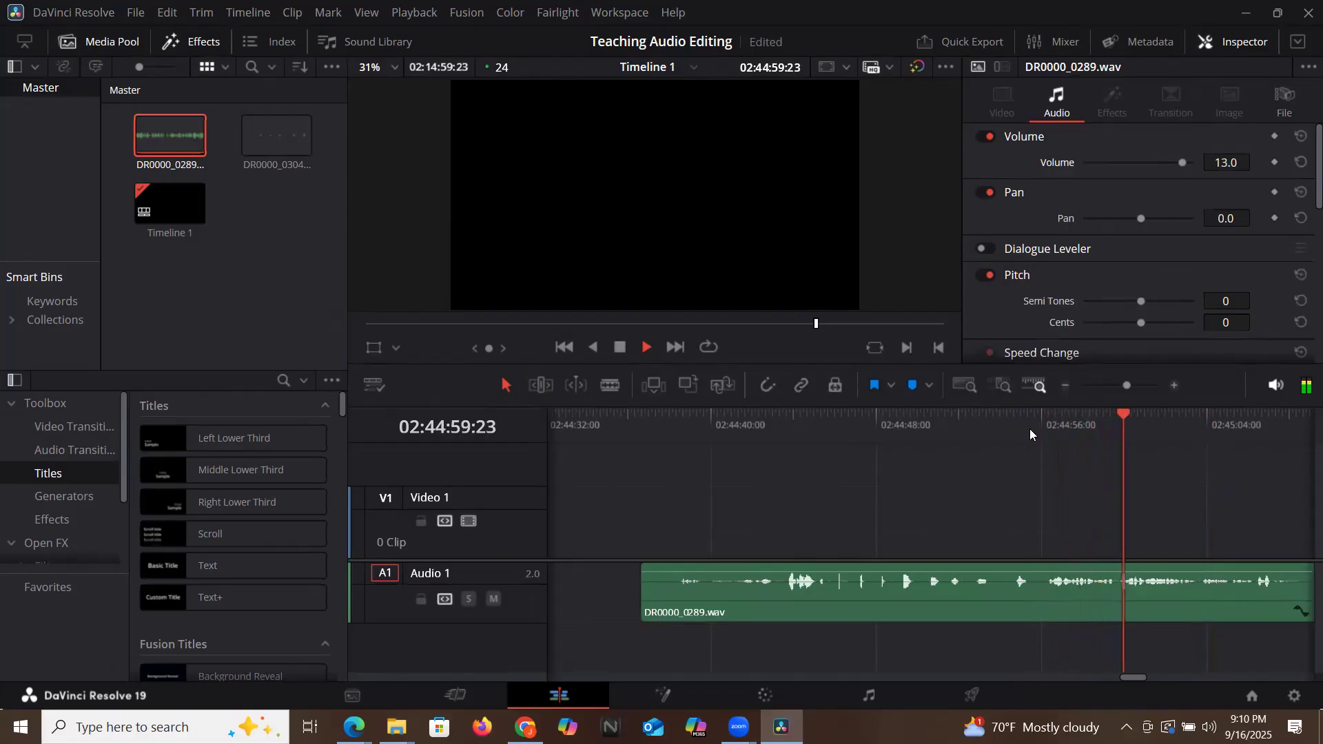
click(1036, 431)
click(1178, 386)
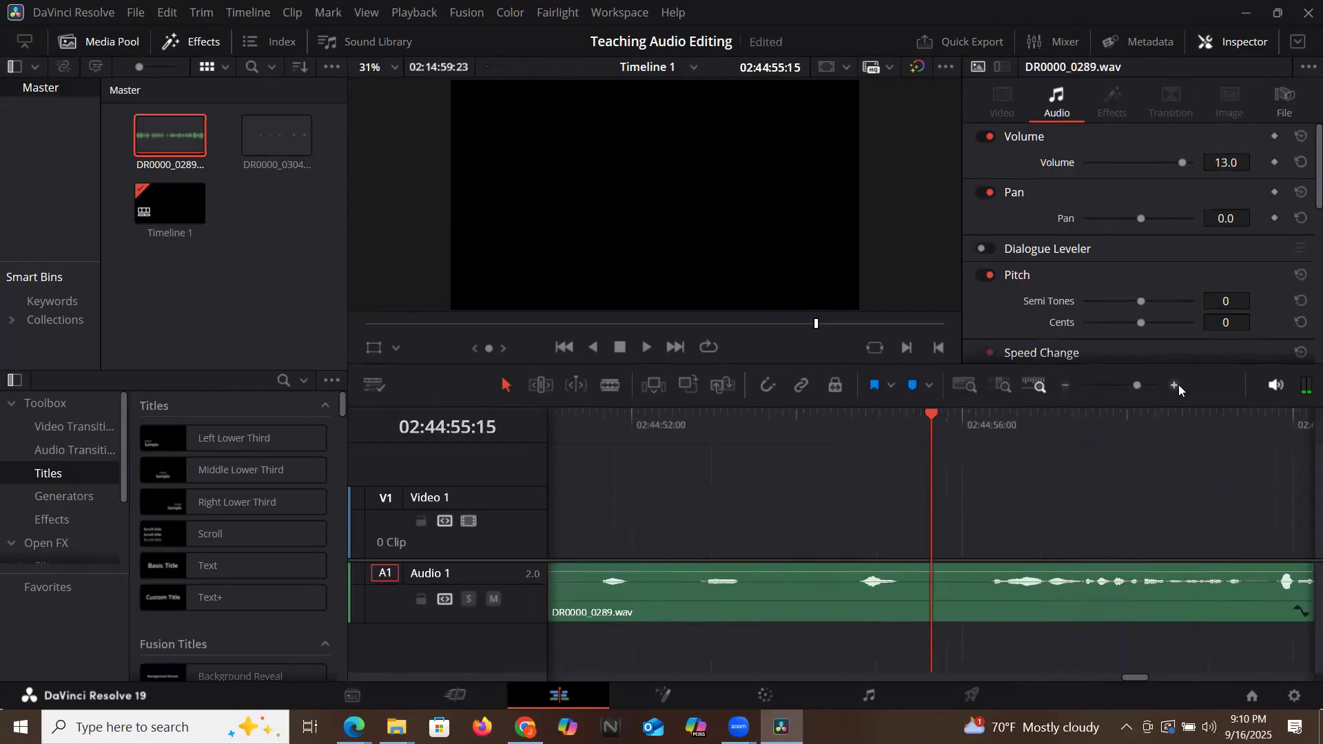
Play the DR0000_0289.wav clip from about 02:44:55:11 to check its sound.
click(905, 429)
key(space)
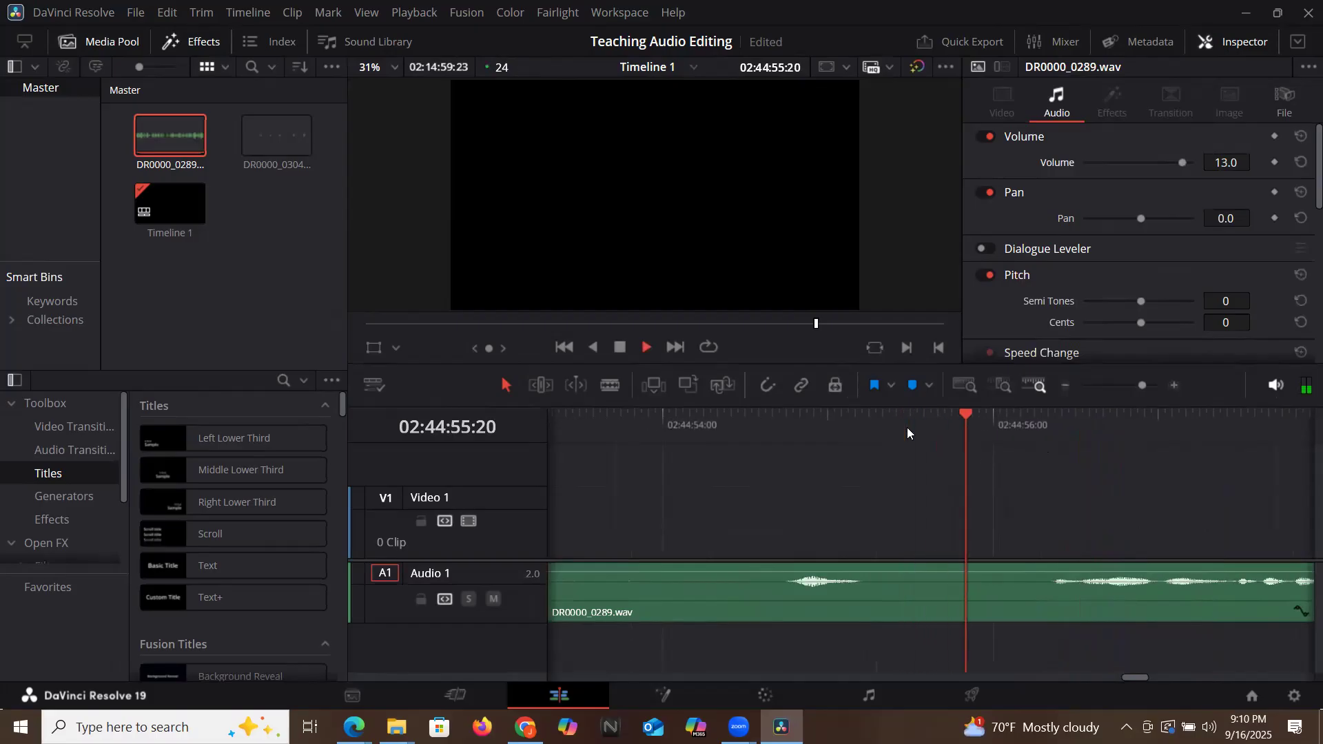
click(907, 428)
click(907, 428)
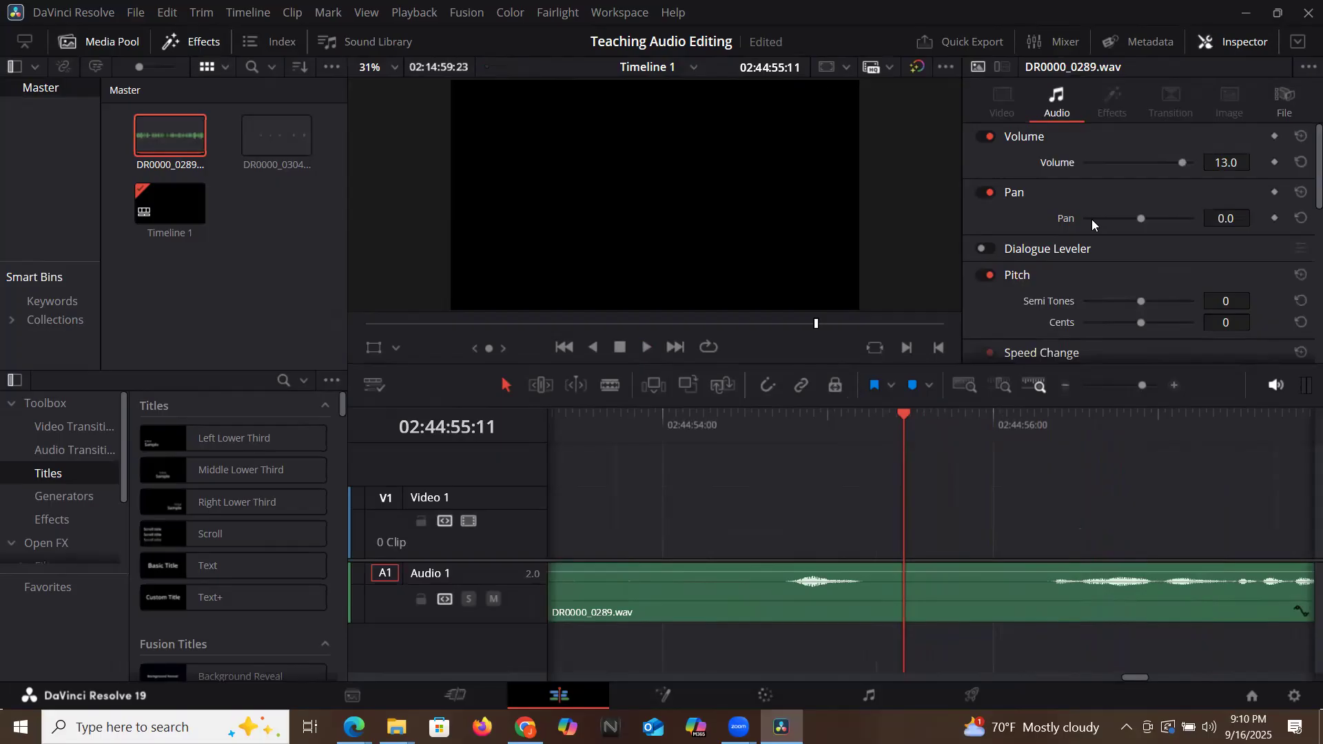
Try a pan of 100.0 on the clip during playback and reset the pan to its default.
drag(1092, 219, 1220, 218)
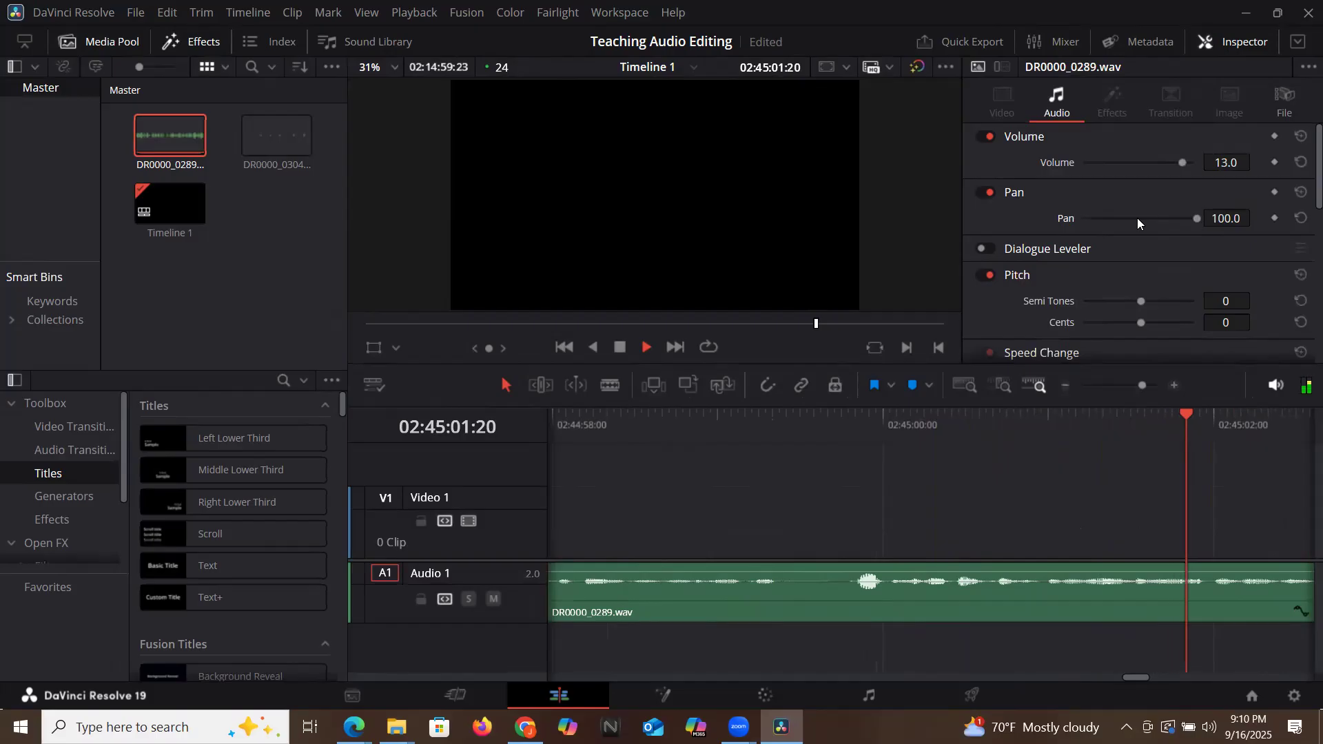
click(1302, 219)
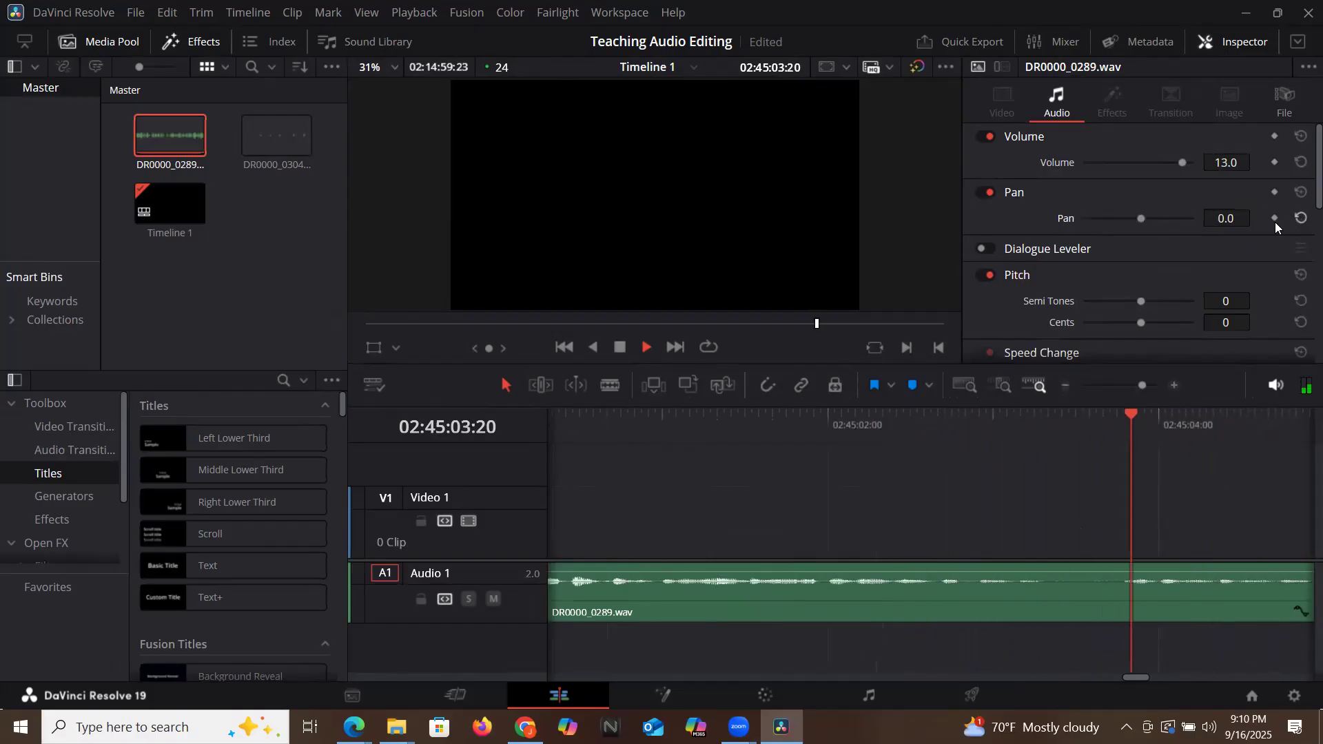
key(space)
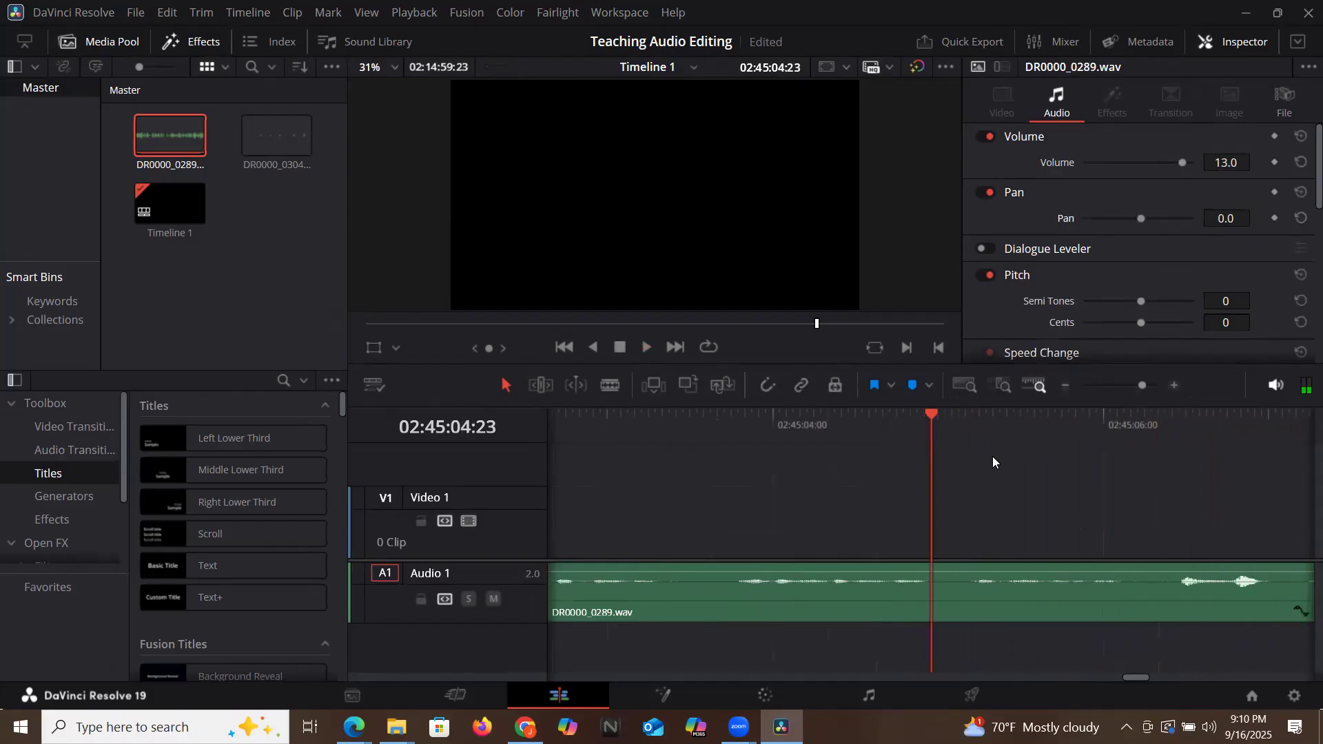
Play the clip from 02:44:59:14 and try a pitch of -16 semitones and -71 cents.
click(1065, 384)
click(710, 439)
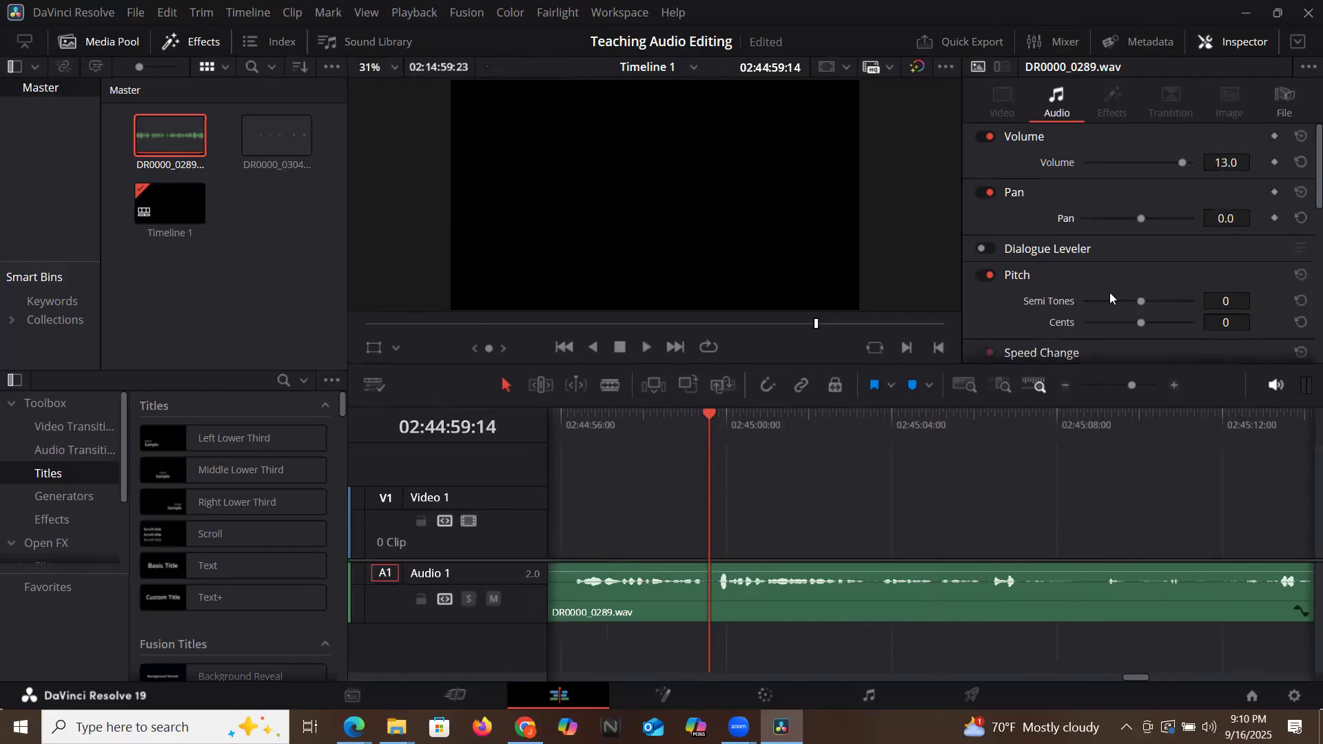
key(space)
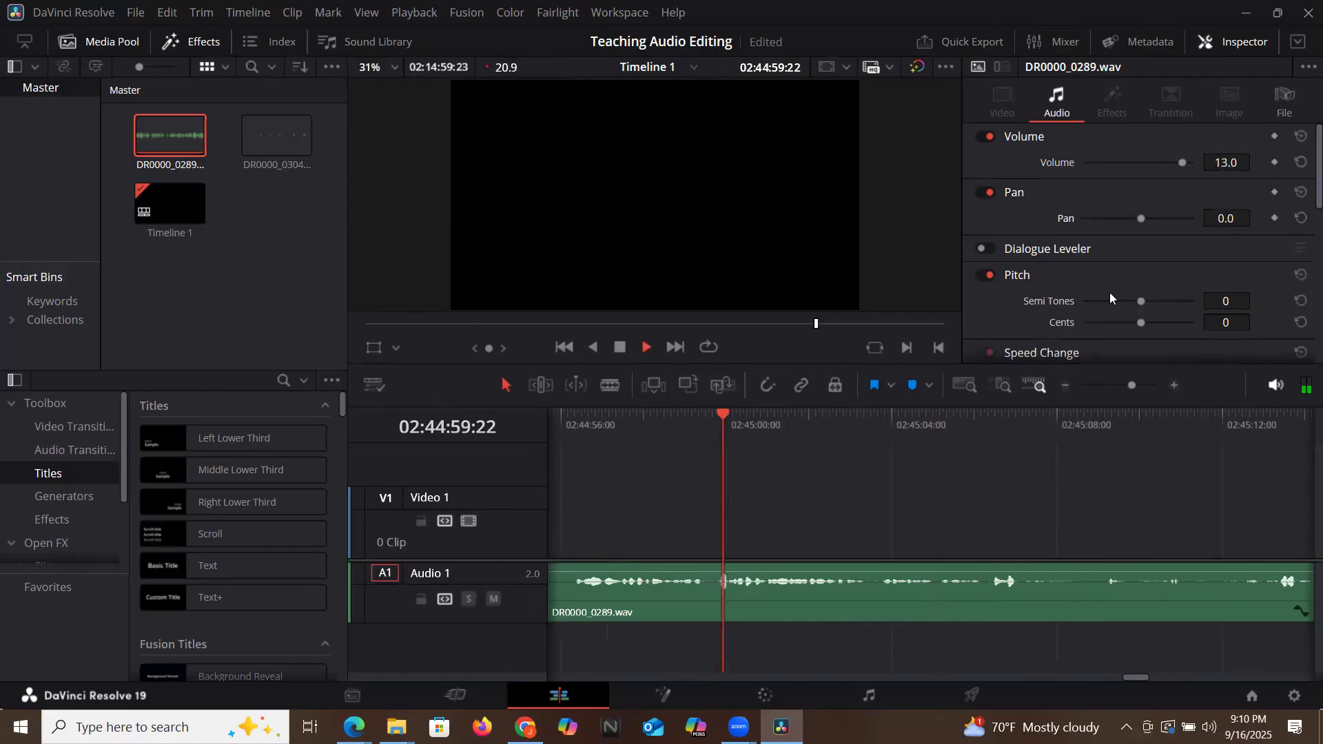
click(1103, 301)
click(1100, 326)
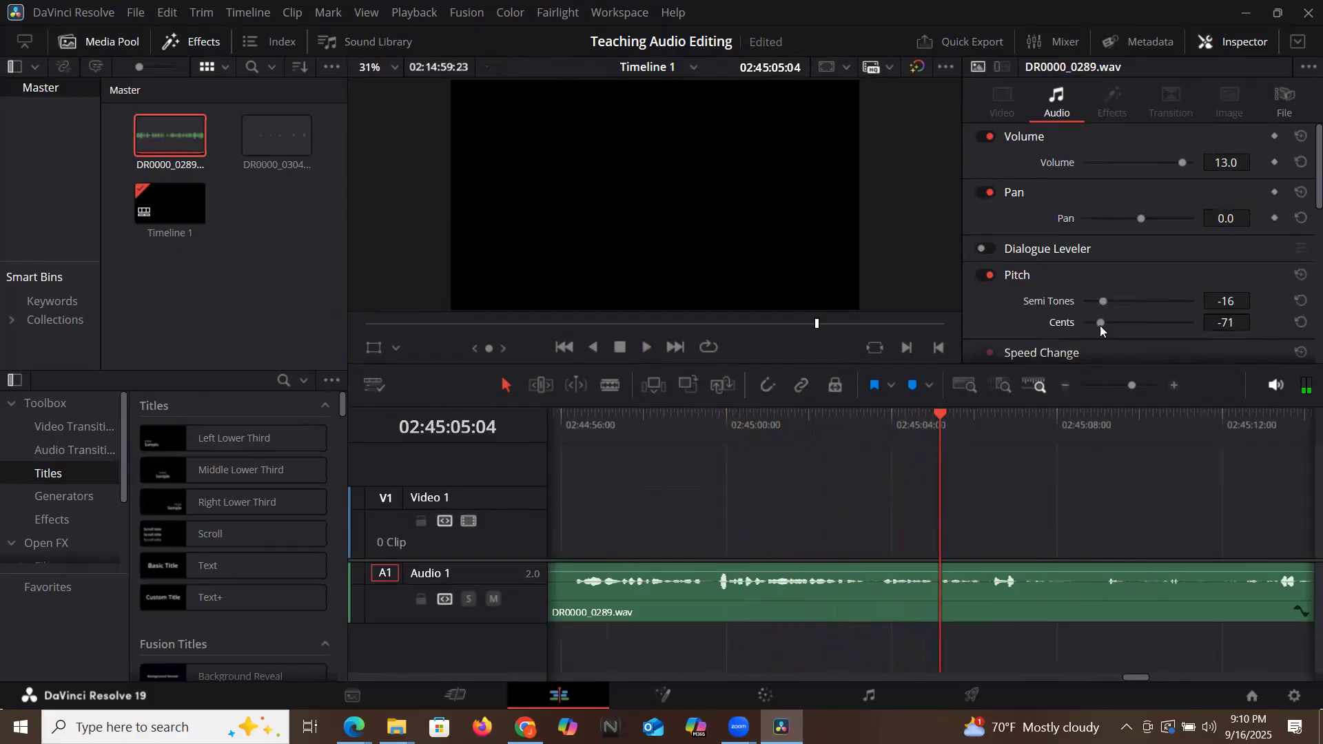
Try a pitch of 14 semitones and 53 cents with playback from about 02:44:59:14, and reset both pitch values.
click(1175, 302)
click(1172, 324)
click(714, 426)
key(space)
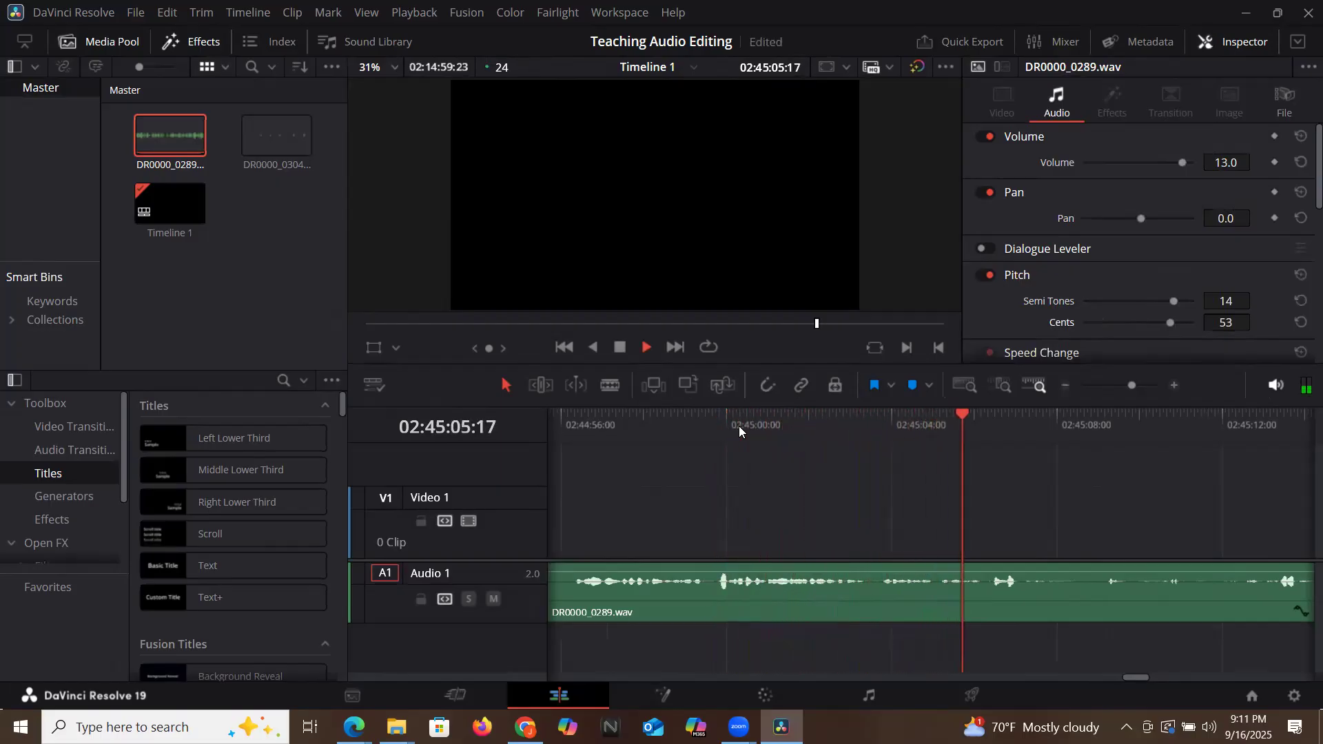
key(space)
click(709, 421)
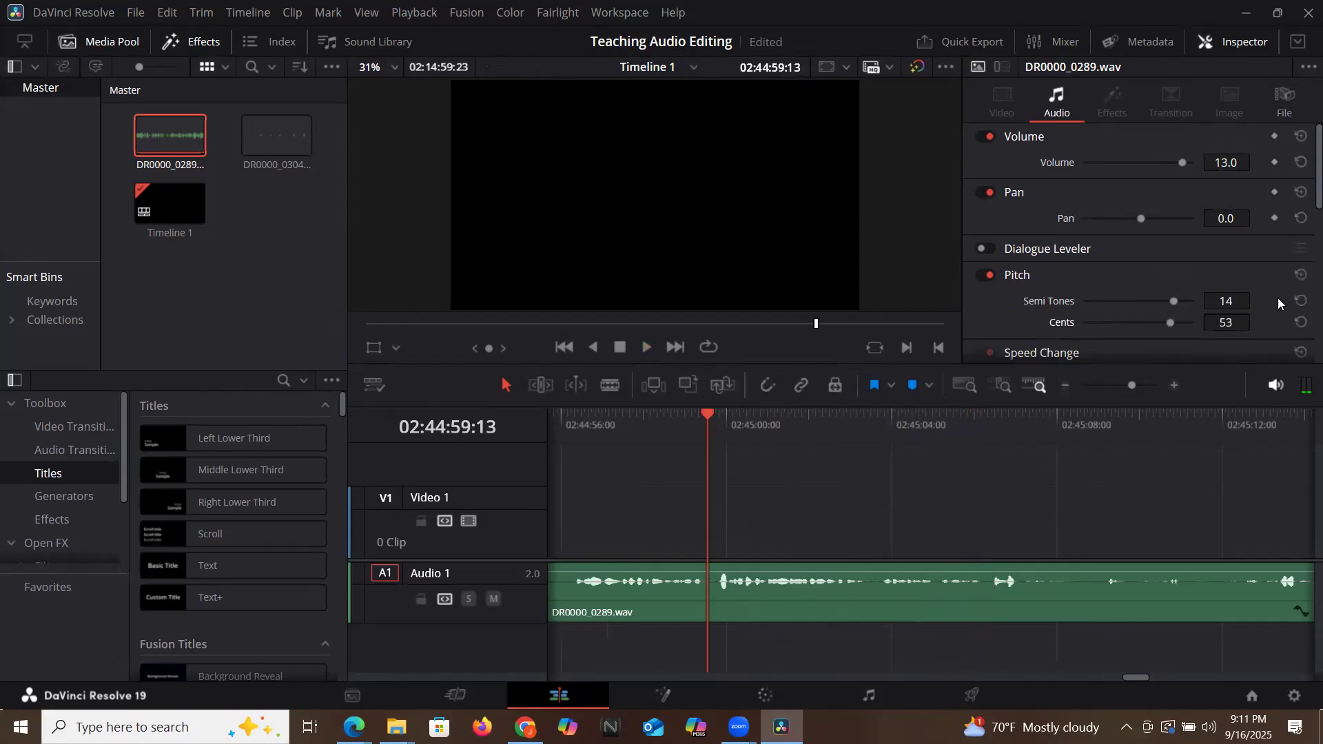
click(1301, 301)
click(1300, 322)
Enable the equalizer for the DR0000_0289.wav clip and turn on Band 4 and Band 1.
scroll(1020, 305, down, 2)
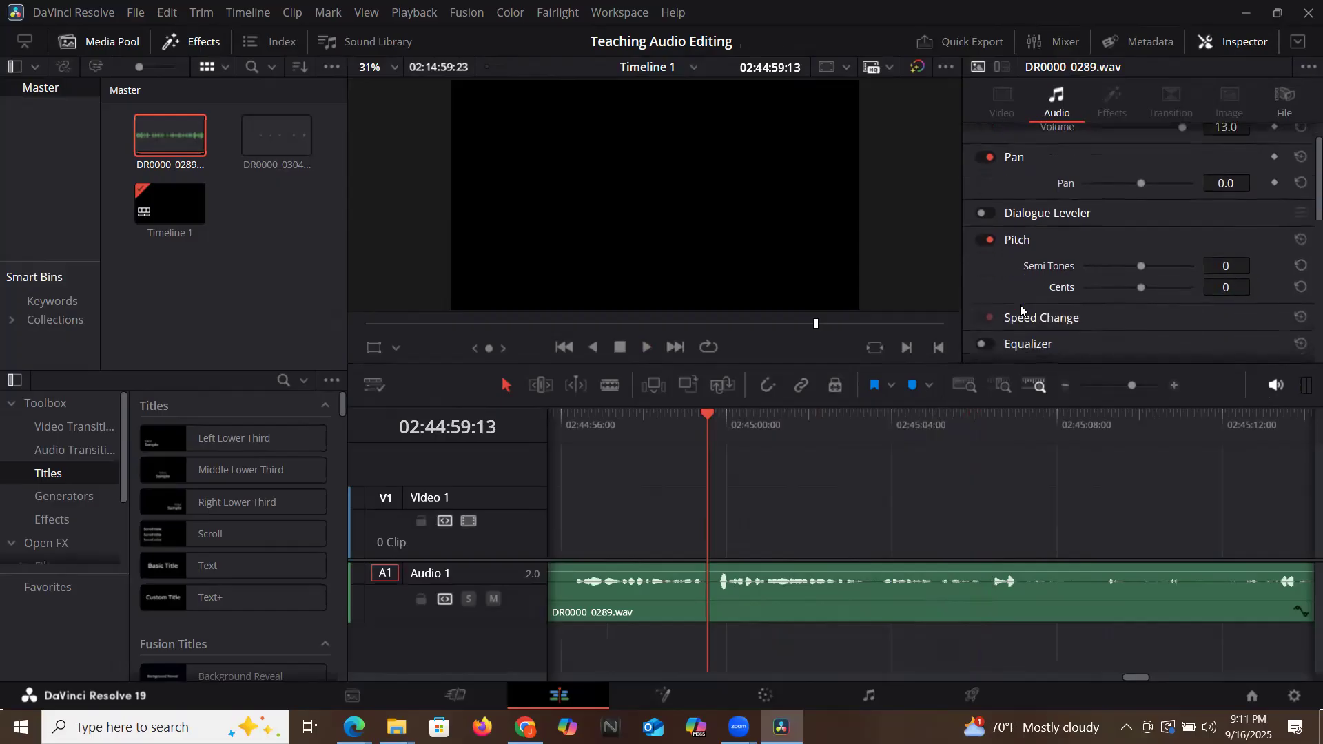
scroll(1022, 310, up, 2)
scroll(1021, 309, down, 4)
scroll(1022, 310, down, 1)
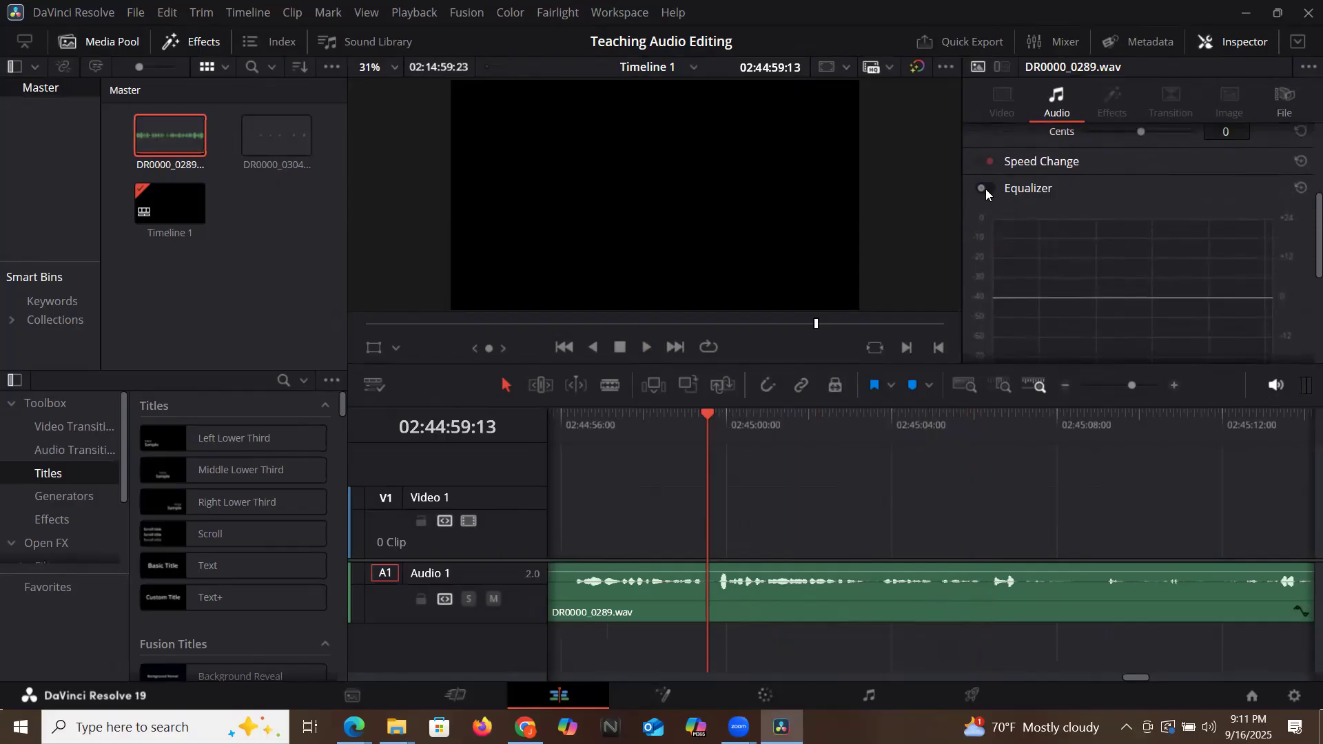
scroll(986, 188, down, 1)
scroll(986, 189, up, 5)
scroll(985, 189, down, 3)
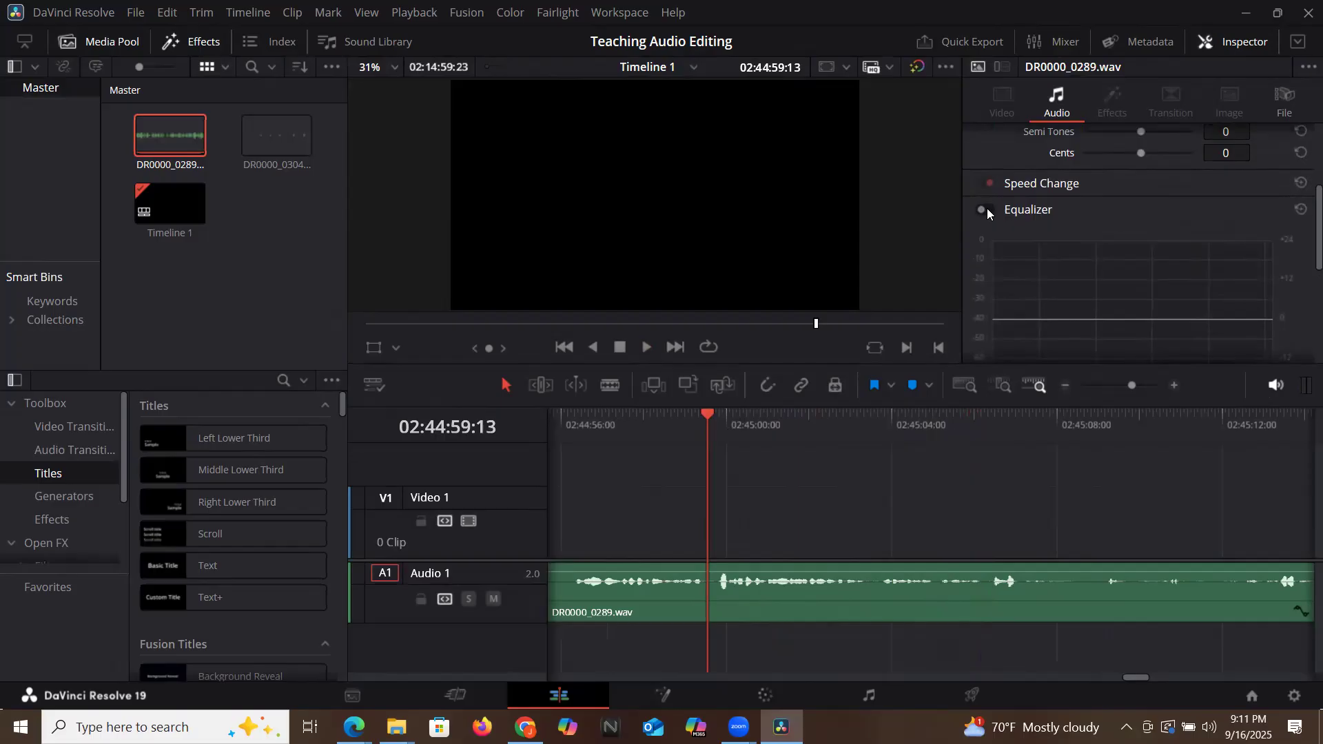
click(985, 210)
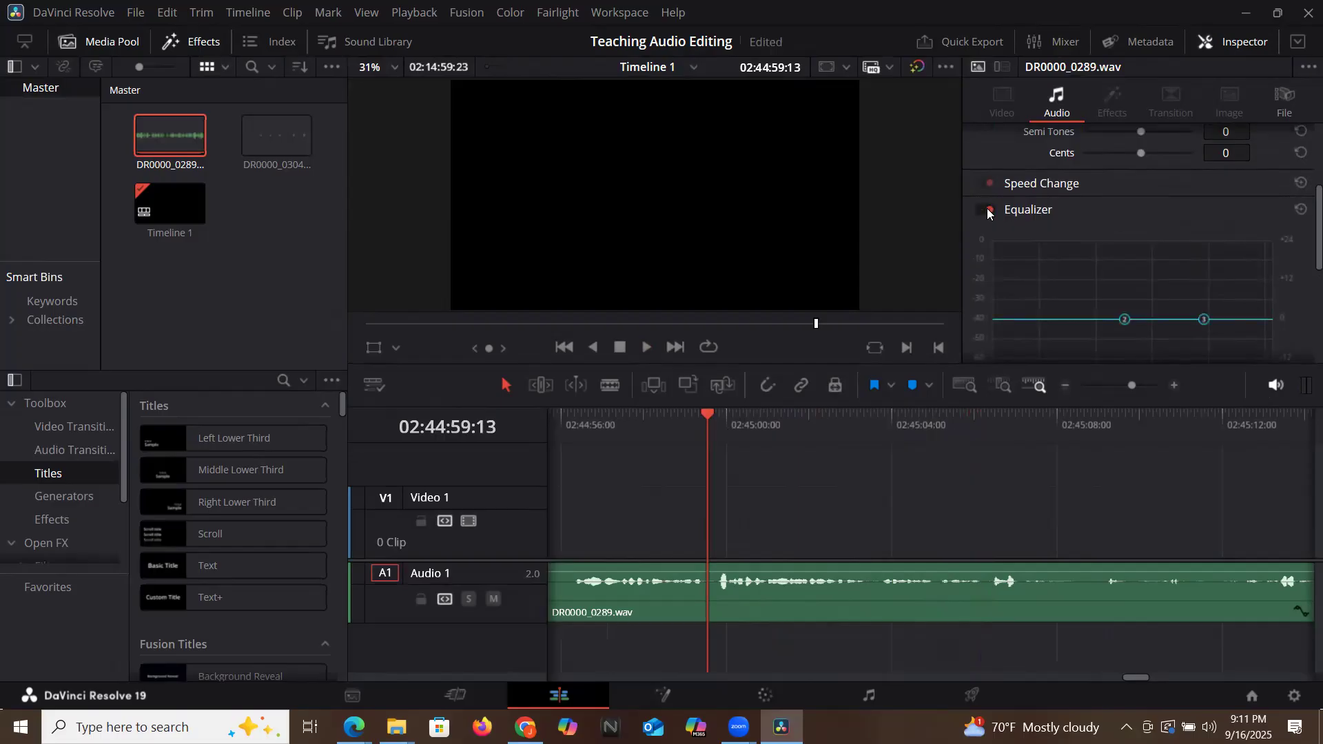
scroll(1004, 213, down, 3)
scroll(1004, 218, down, 1)
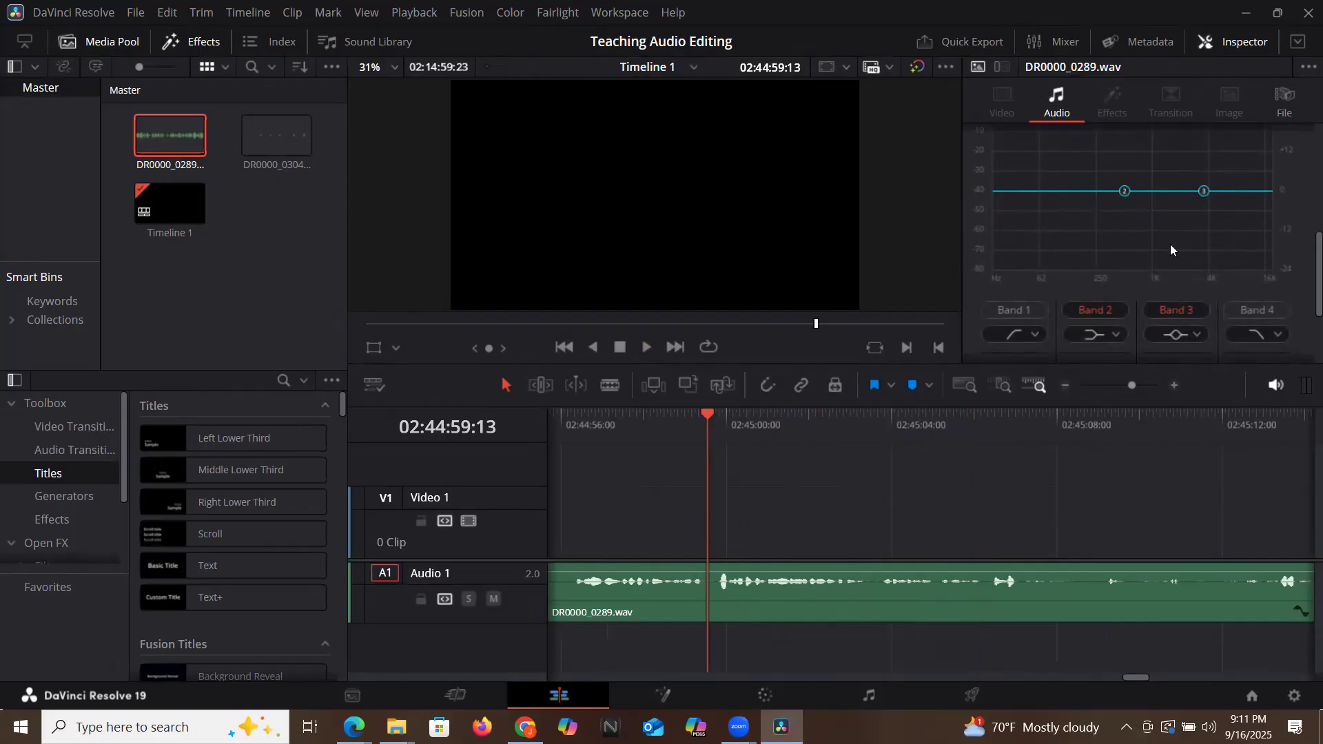
click(1258, 309)
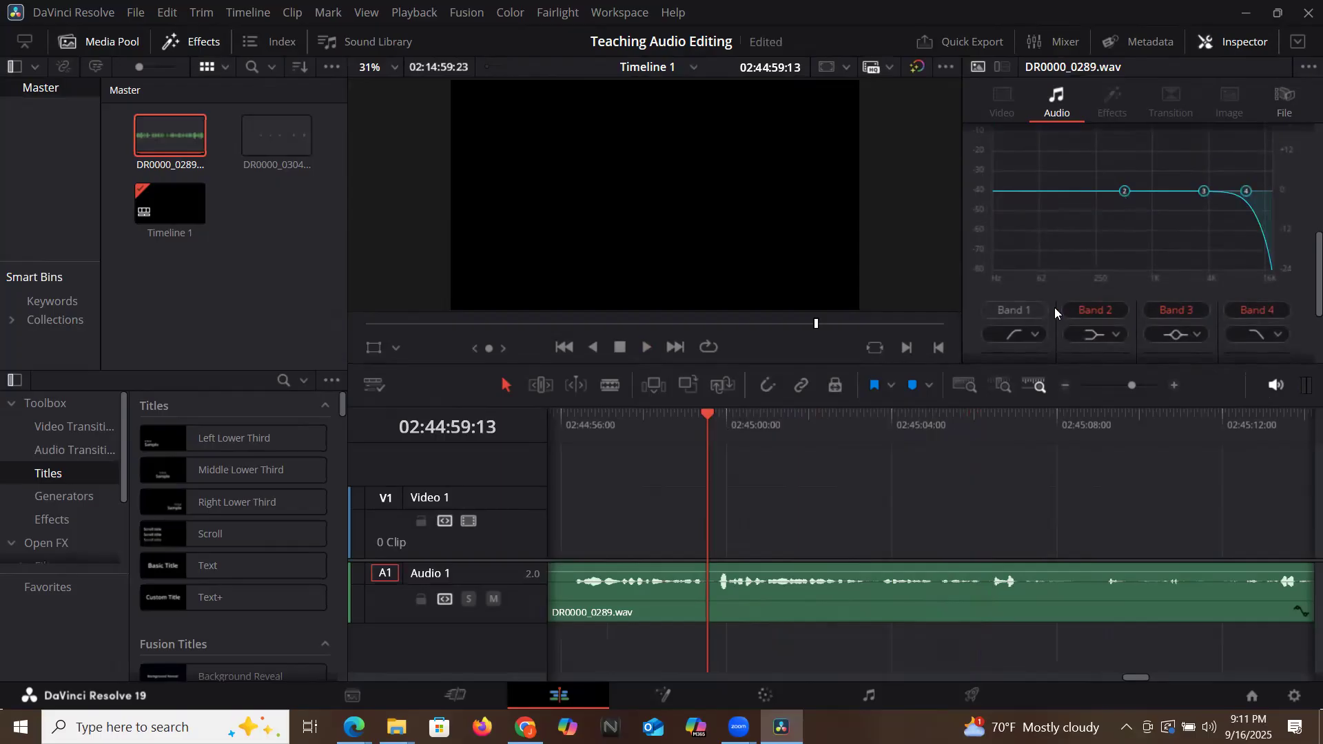
click(1024, 307)
Narrow the equalizer curve by moving the Band 1 point to just above 62 Hz and the Band 4 point to just above 4K.
scroll(1000, 205, up, 1)
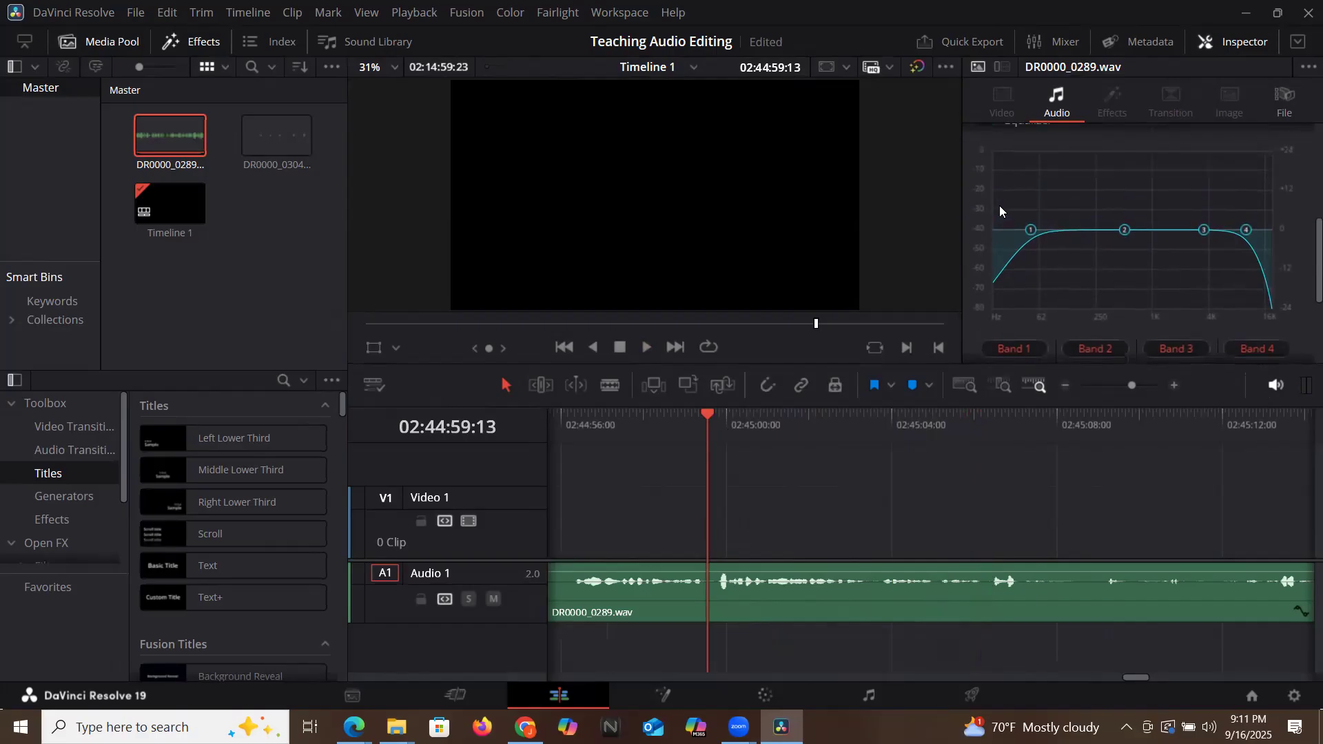
scroll(1000, 205, up, 1)
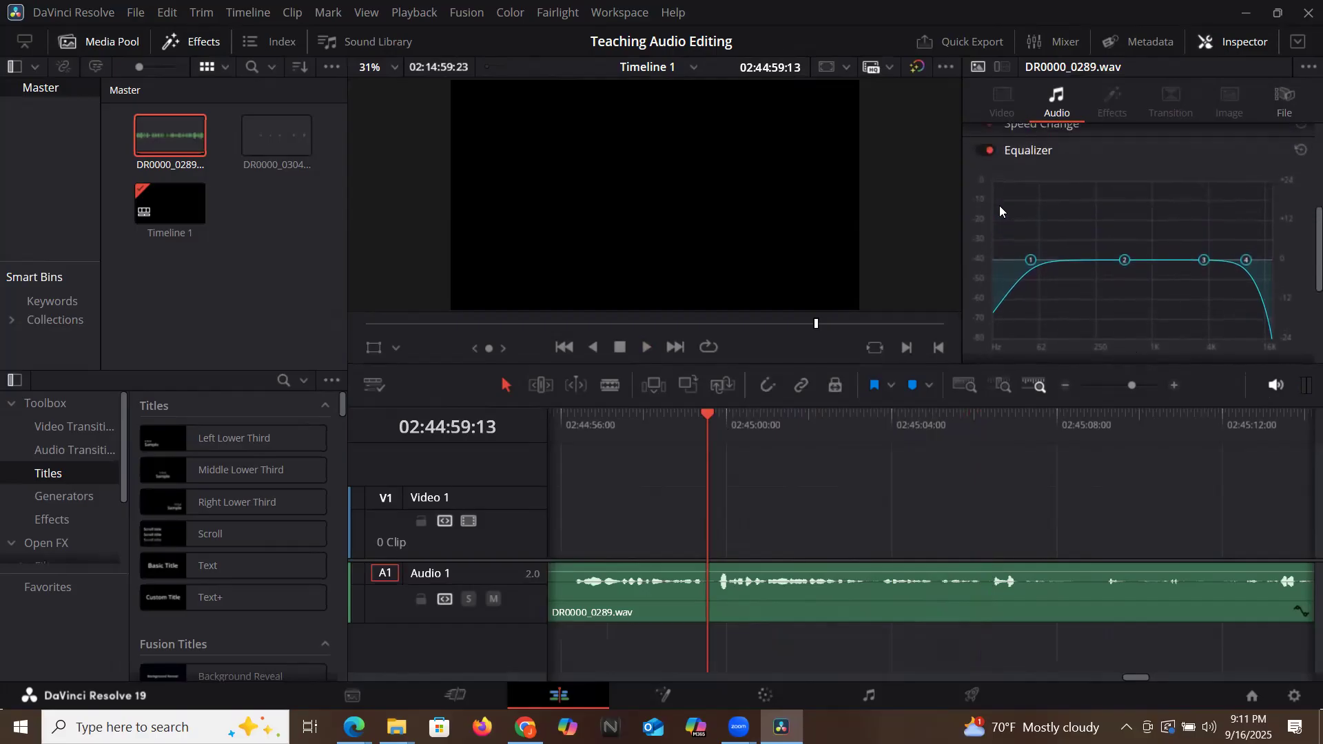
scroll(1000, 211, down, 2)
scroll(1000, 211, up, 1)
scroll(1001, 210, up, 1)
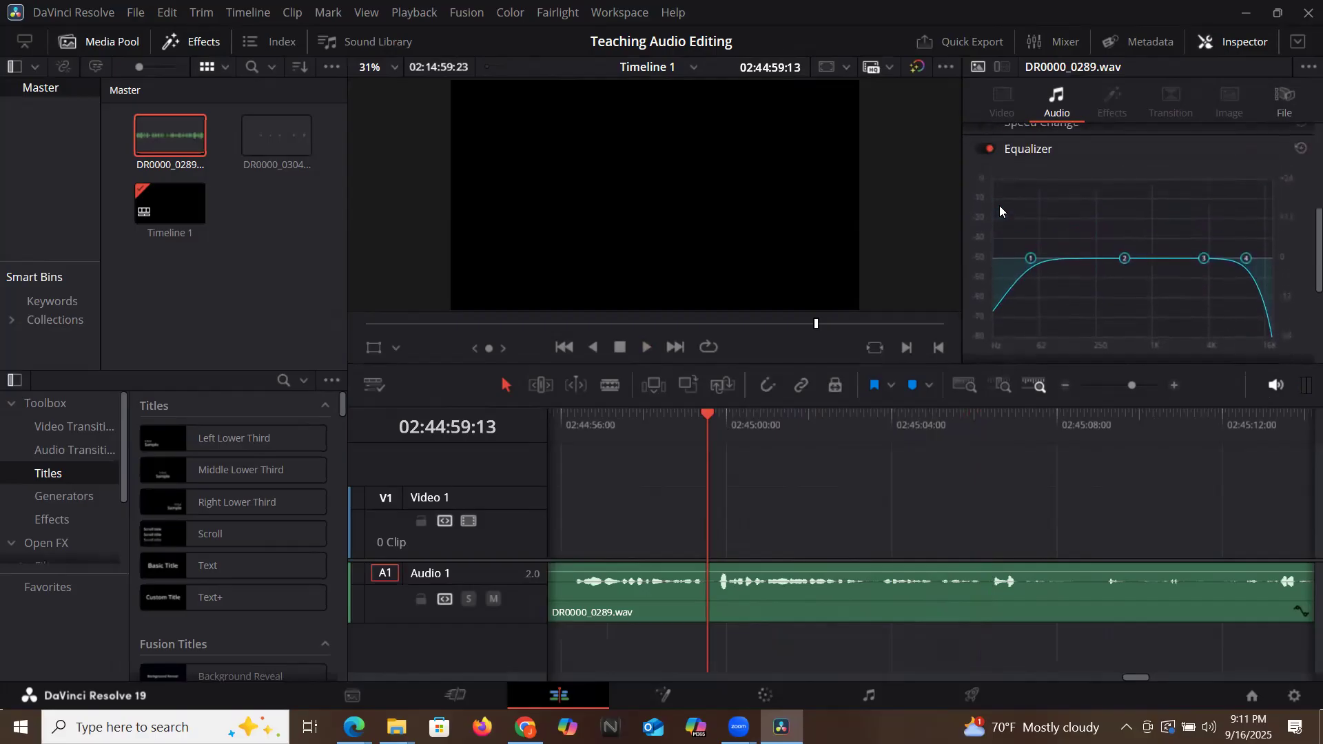
scroll(1001, 211, down, 1)
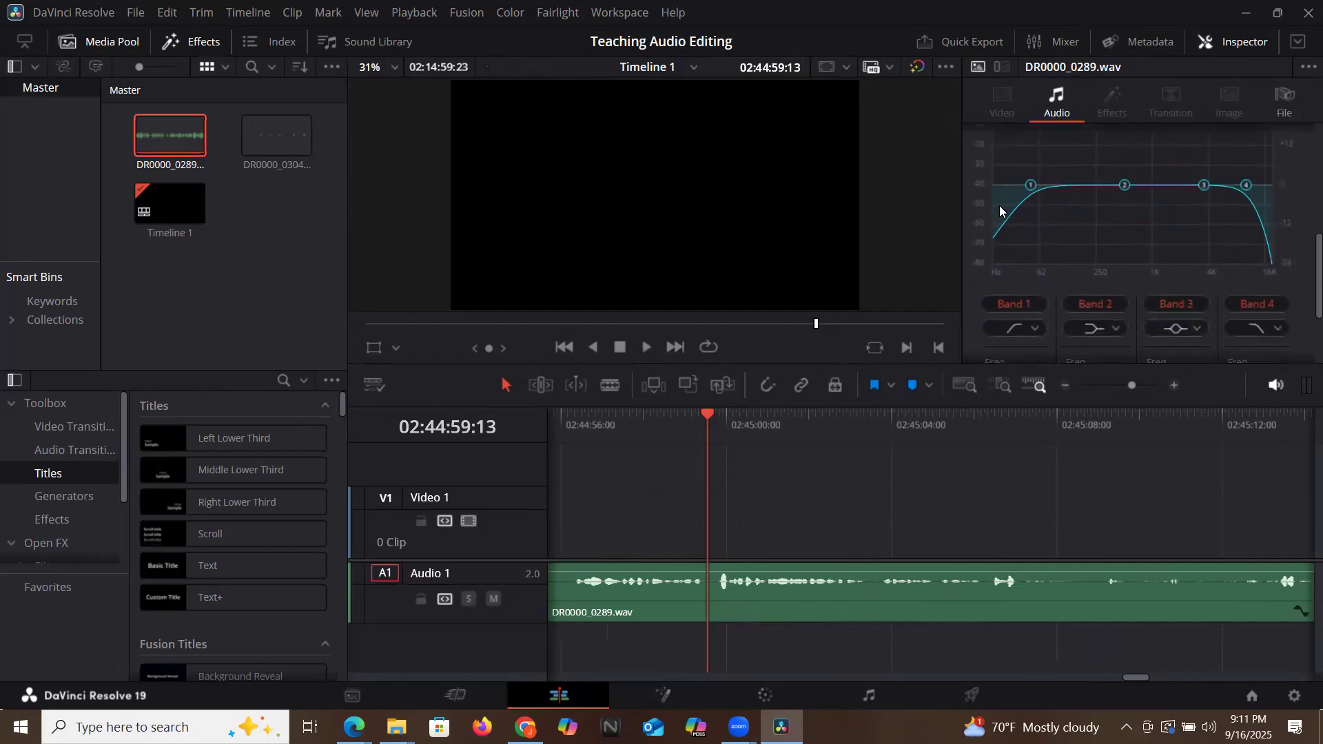
click(1082, 328)
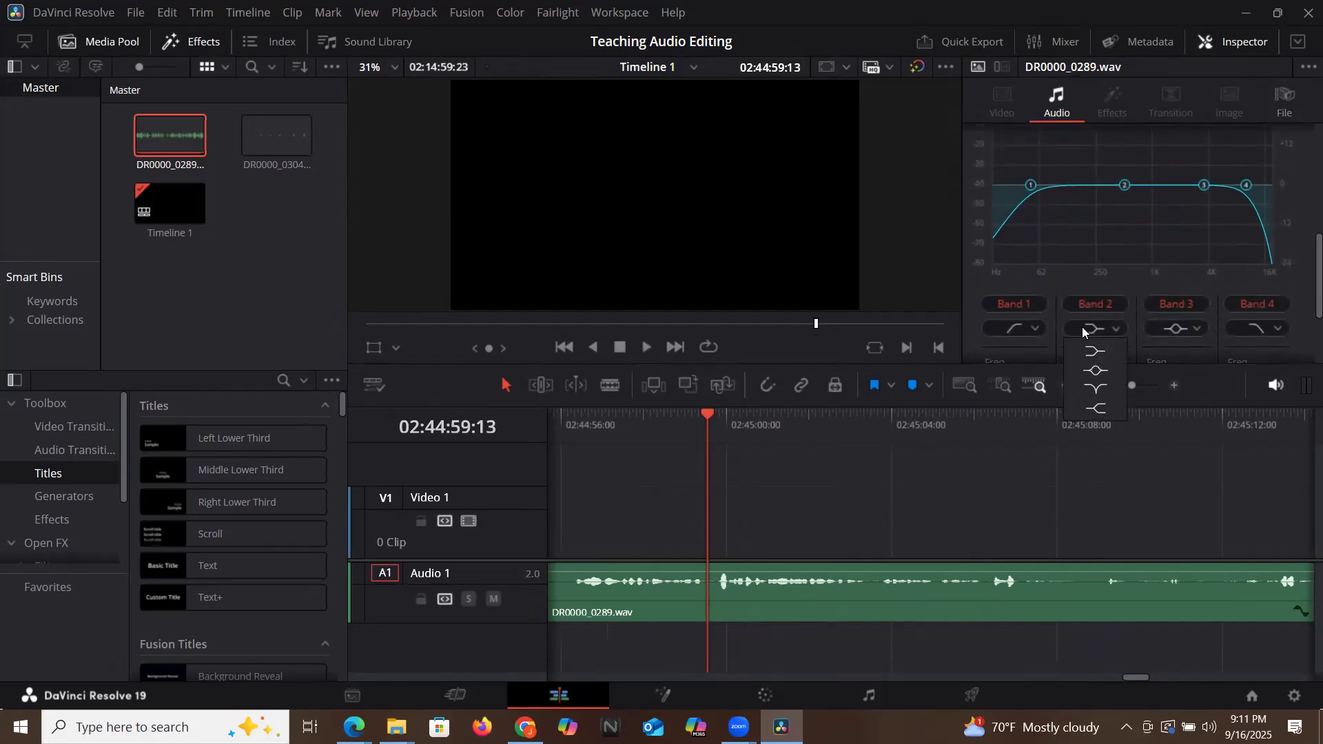
click(1024, 329)
click(977, 330)
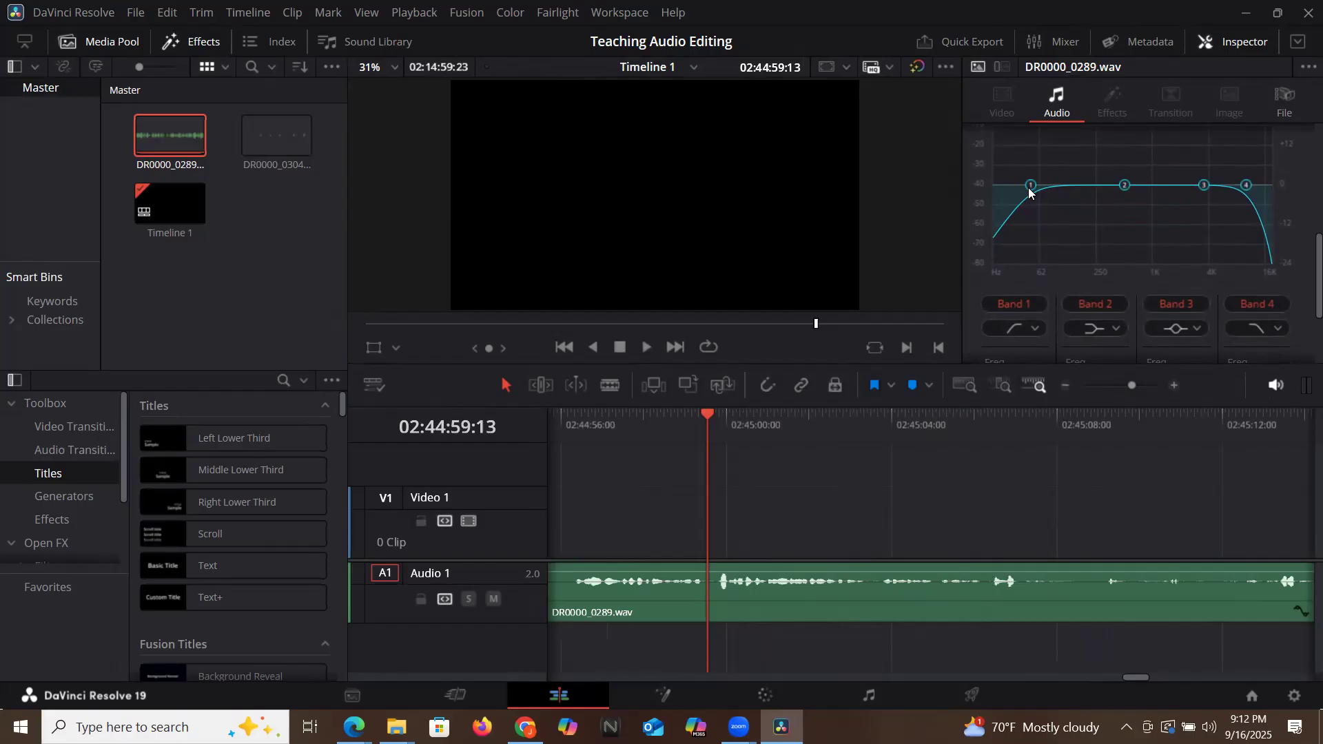
drag(1031, 186, 1059, 249)
drag(1246, 186, 1227, 232)
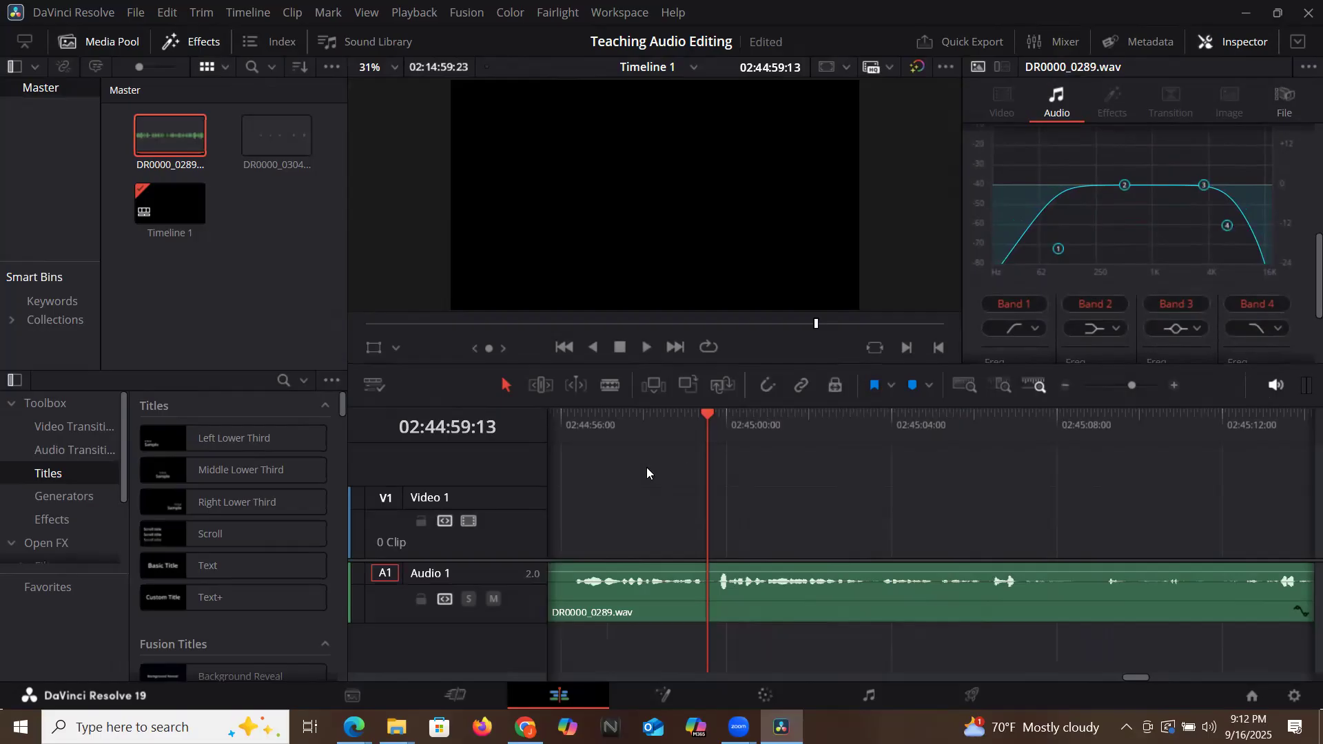
Play the equalized clip from about 02:44:55:06 with the waveform magnified around 02:44:56.
click(573, 441)
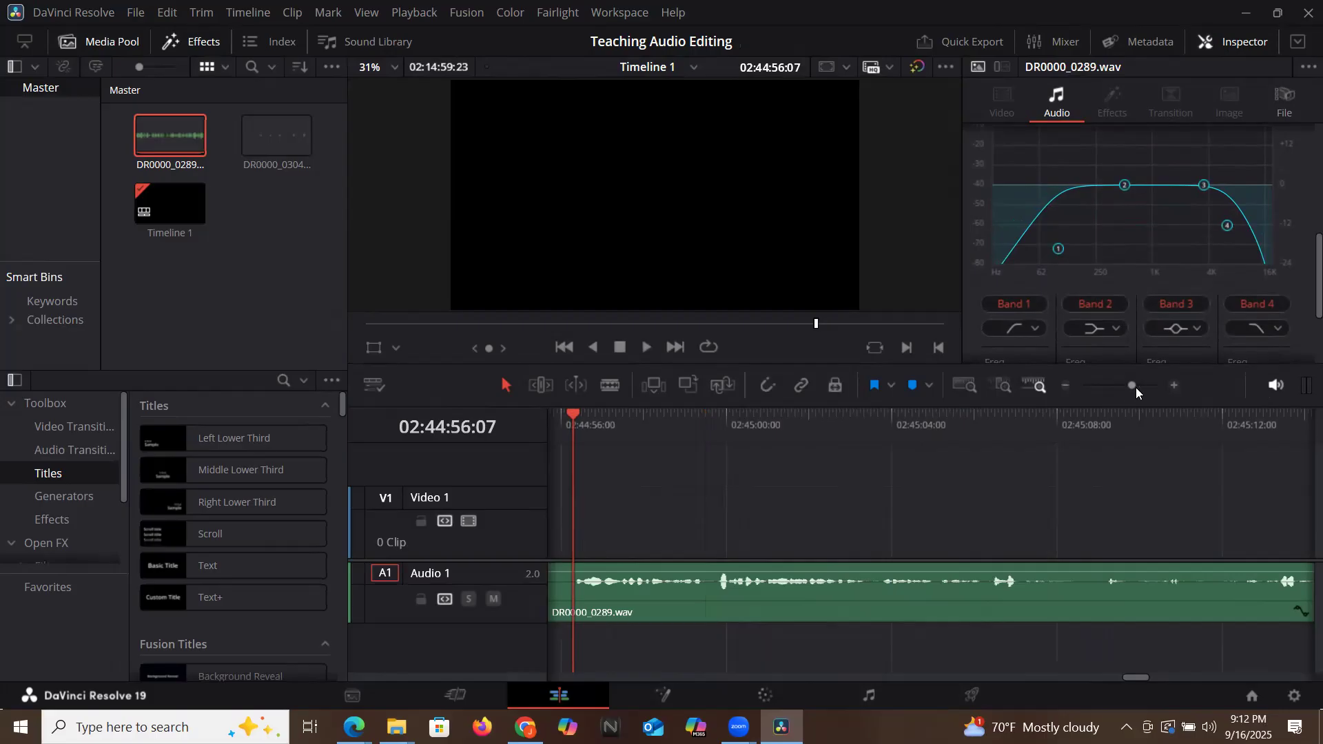
click(1173, 385)
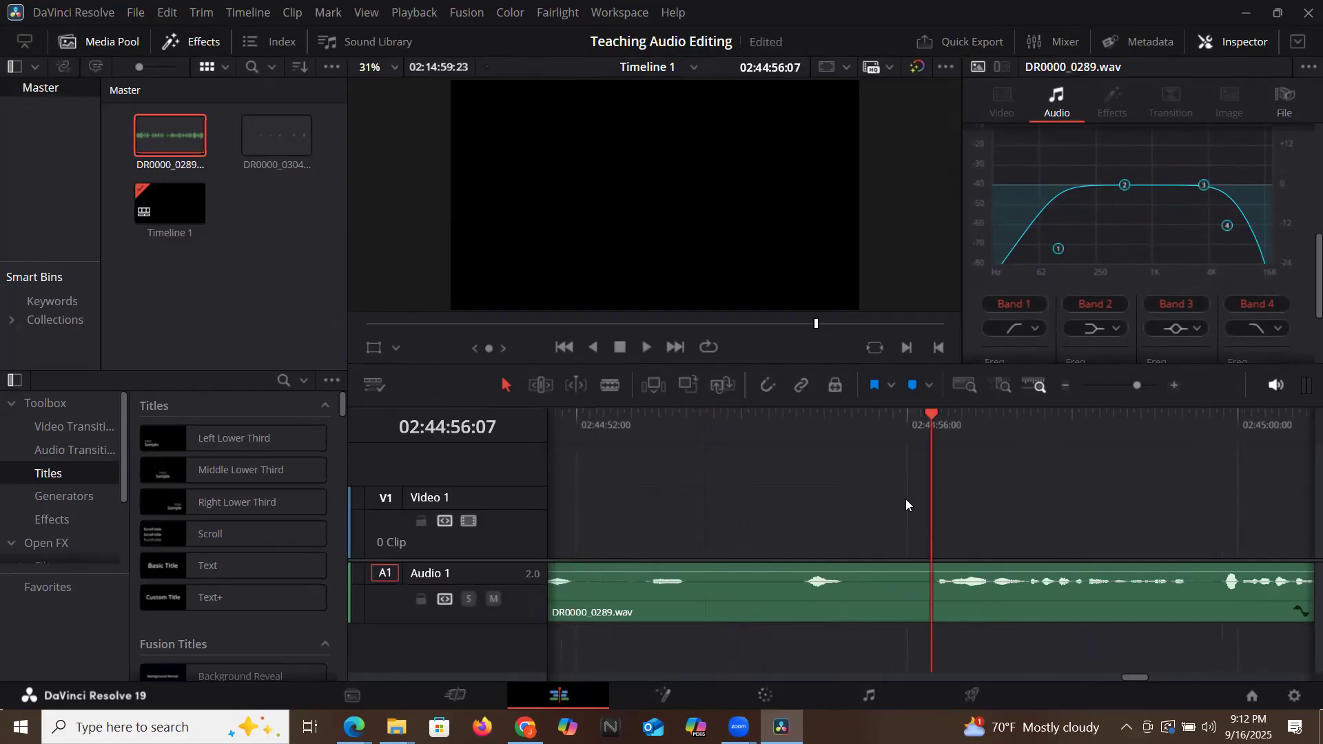
click(1068, 386)
click(1067, 386)
click(1068, 386)
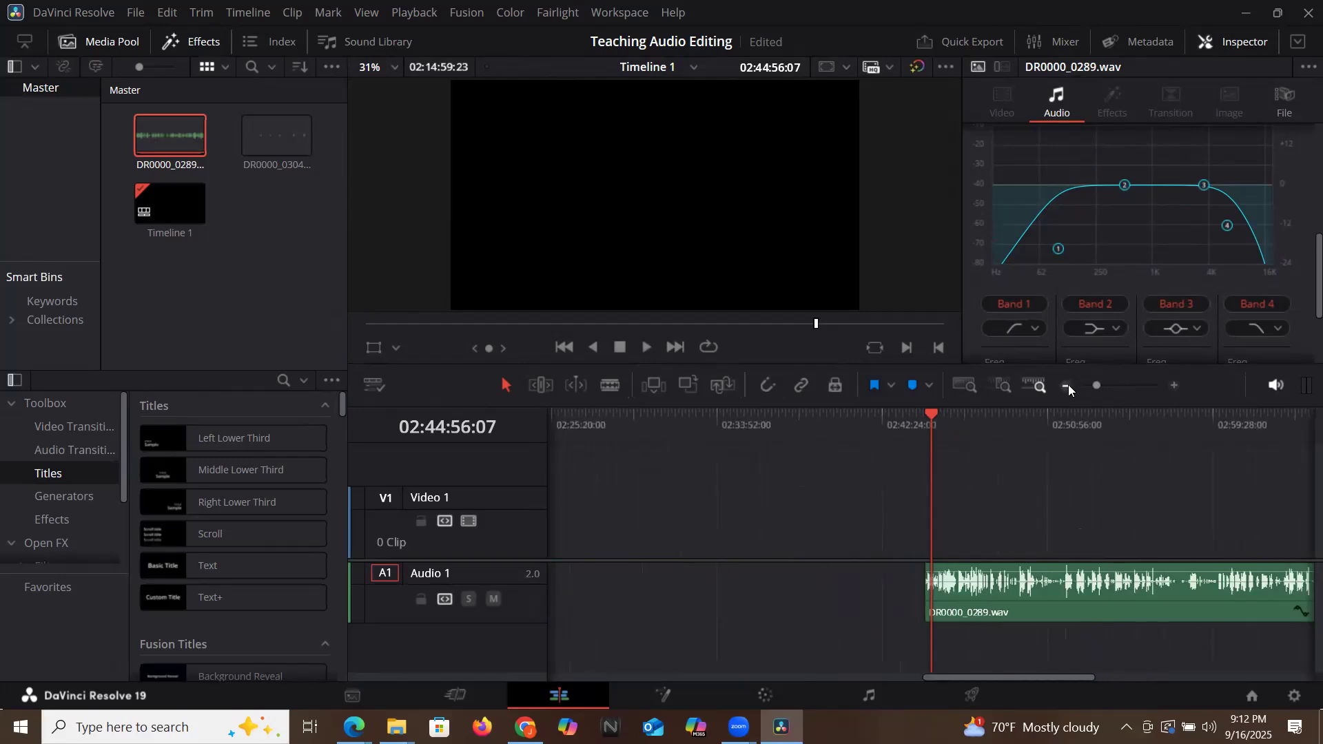
click(1068, 384)
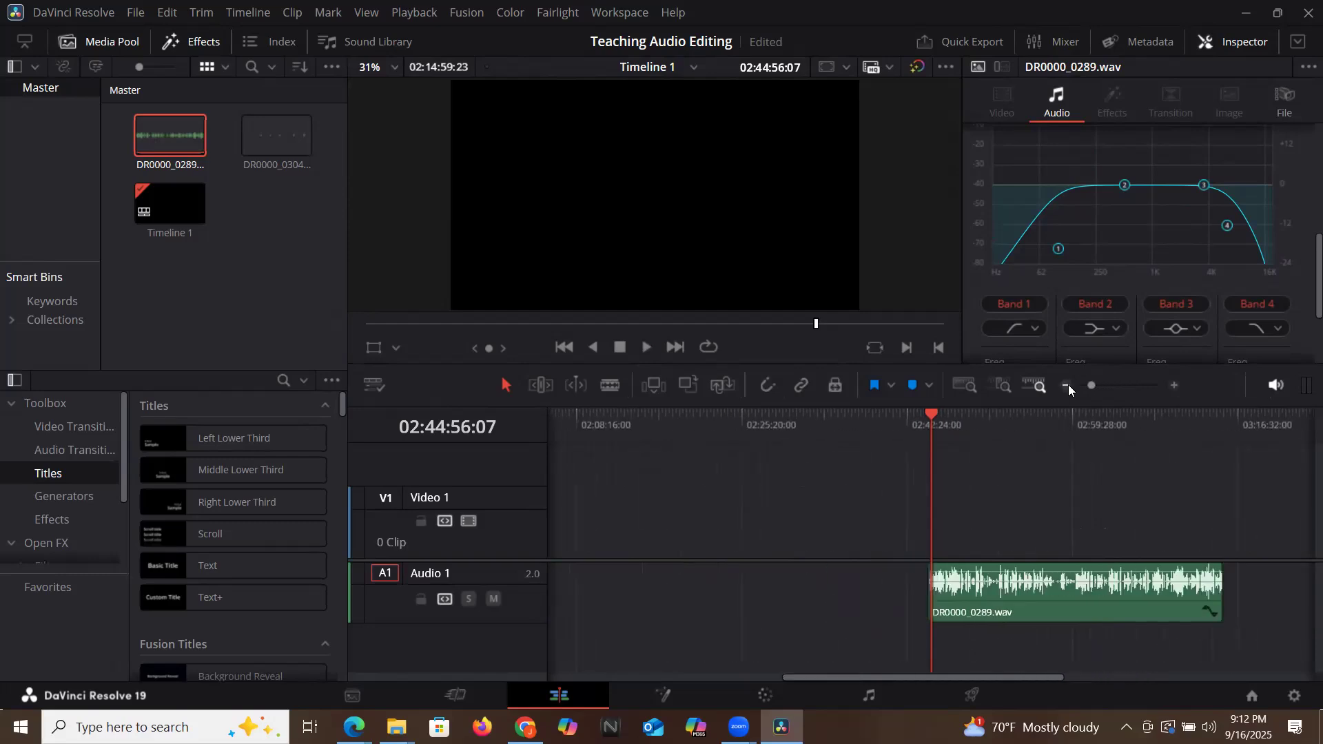
click(1170, 384)
click(1171, 385)
click(1171, 384)
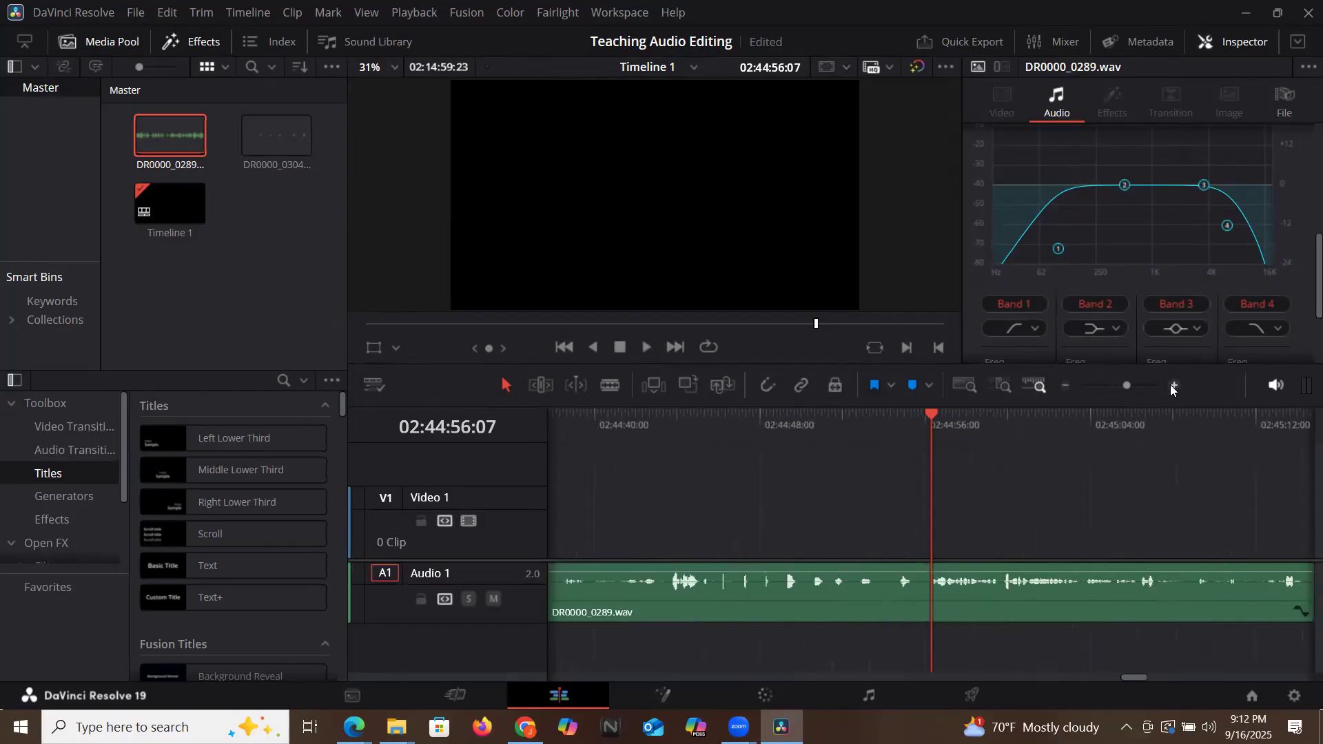
click(1174, 386)
click(588, 421)
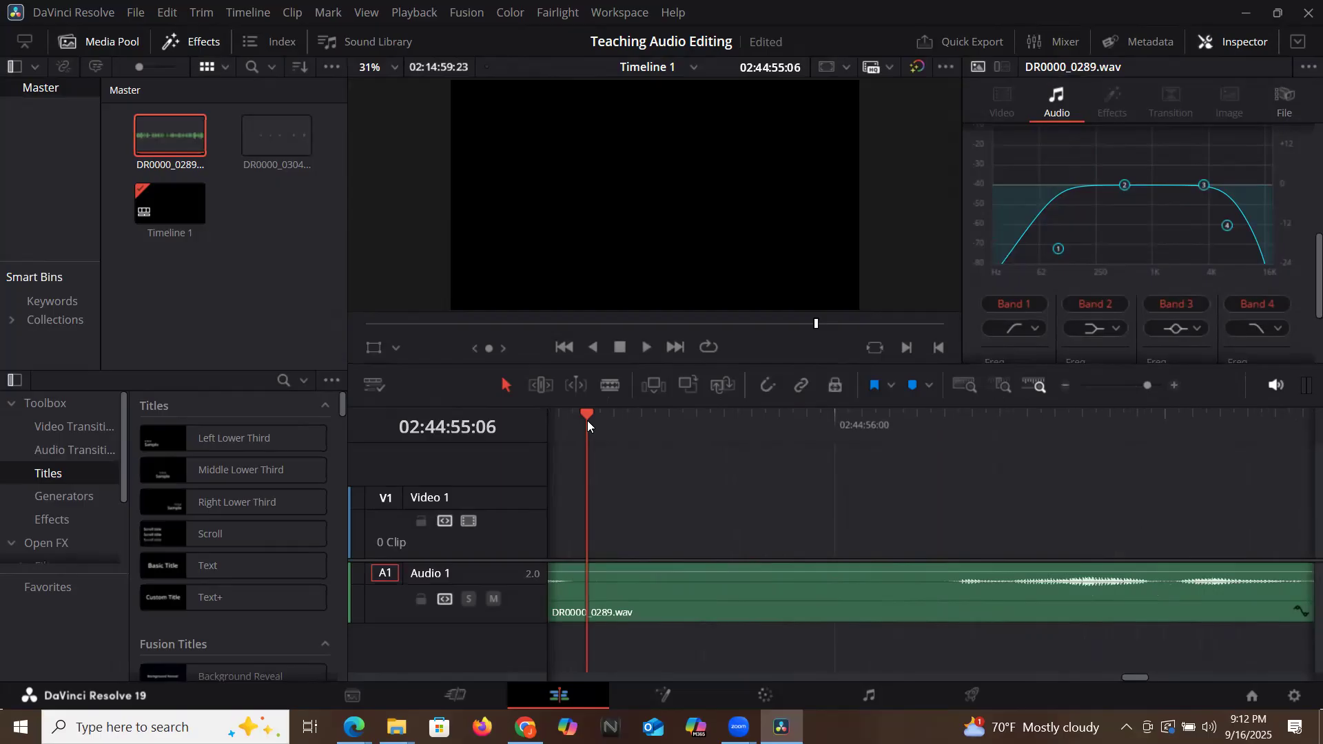
key(space)
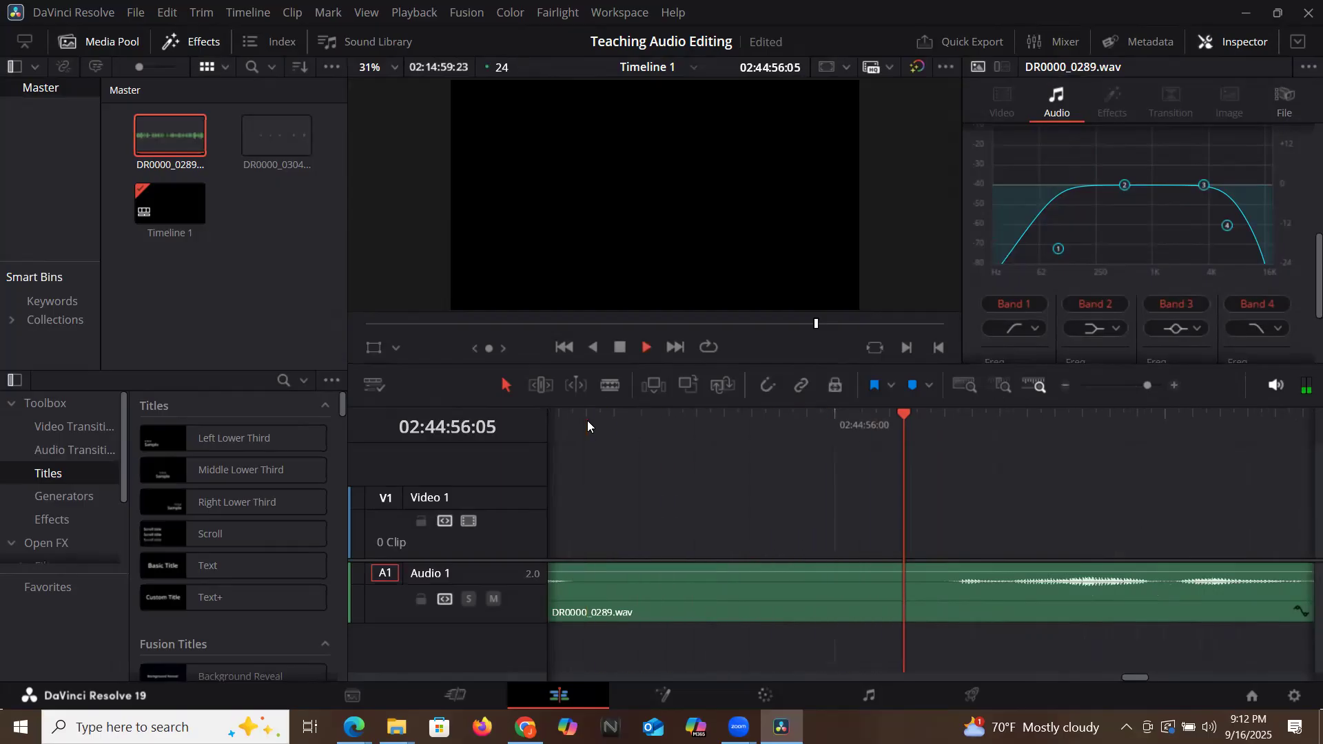
click(588, 421)
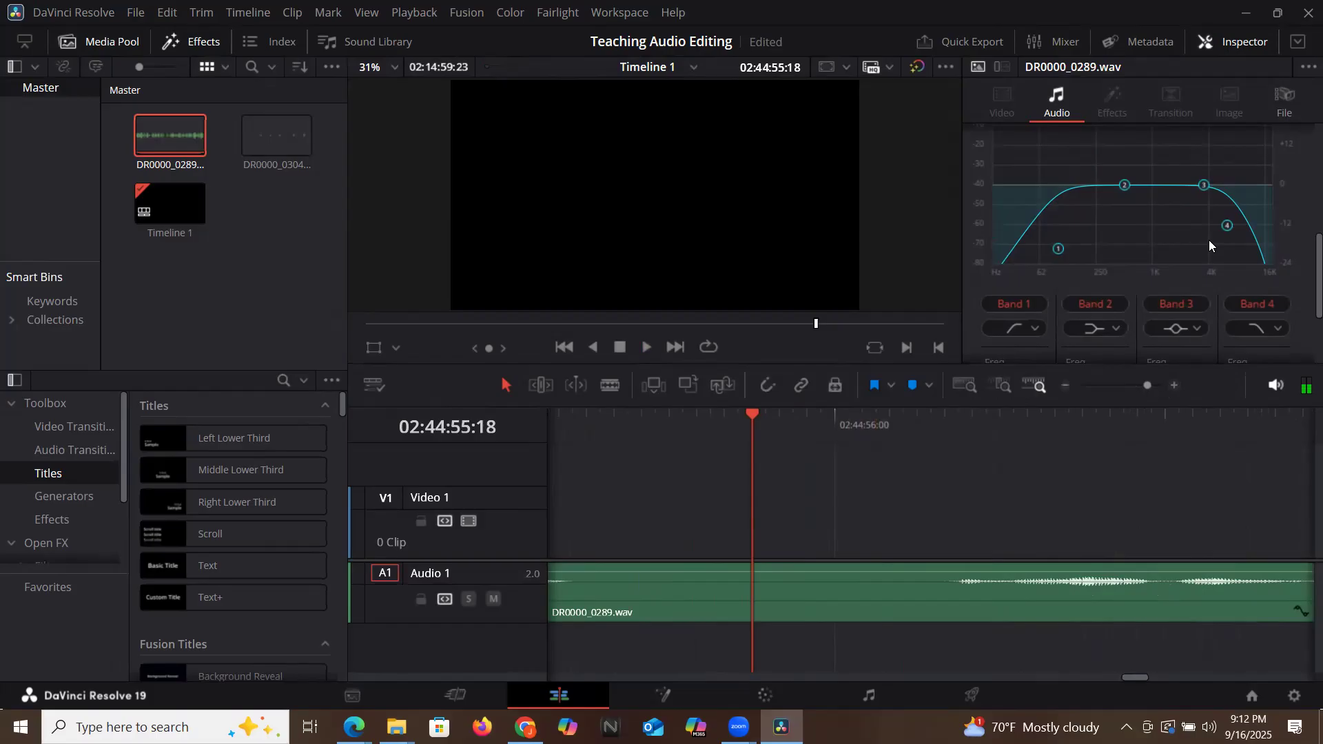
Lower the equalizer's Band 4 point to about 4K and play the clip from about 02:44:55:08.
drag(1227, 231, 1214, 251)
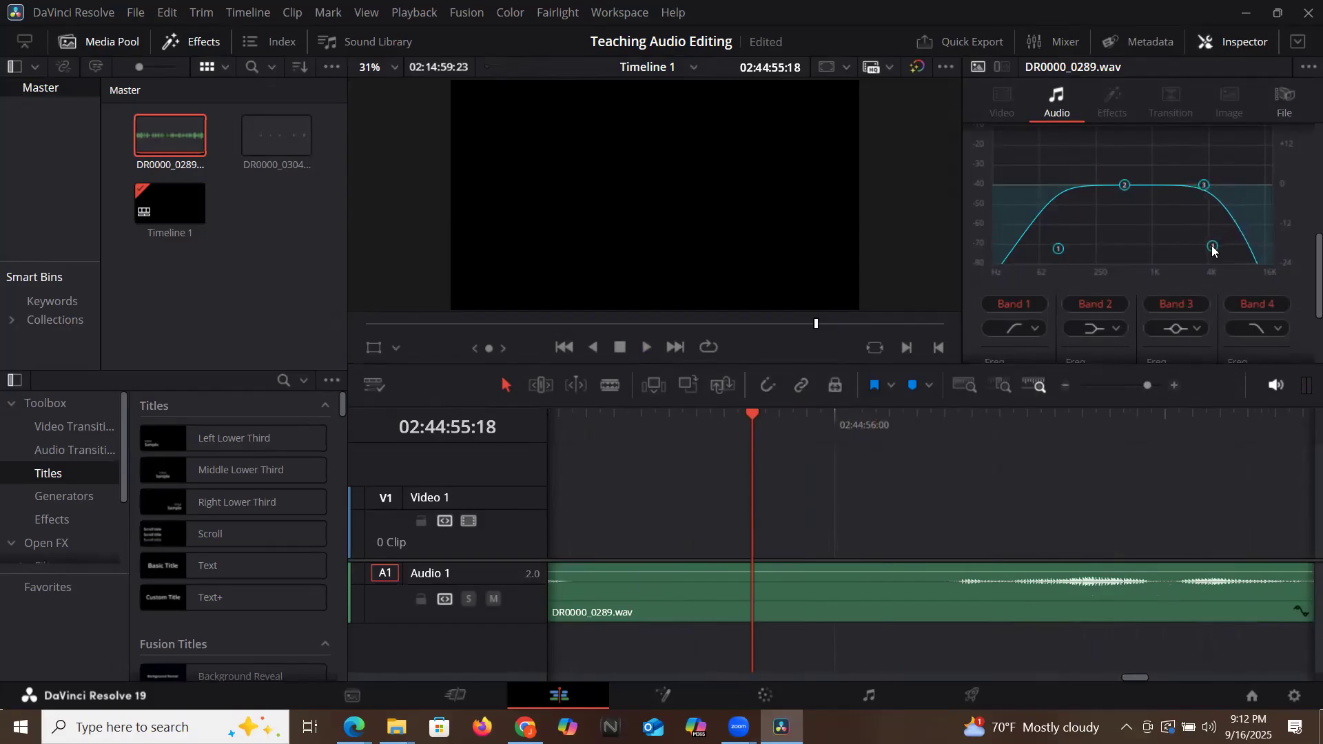
click(619, 430)
key(space)
click(619, 430)
click(619, 429)
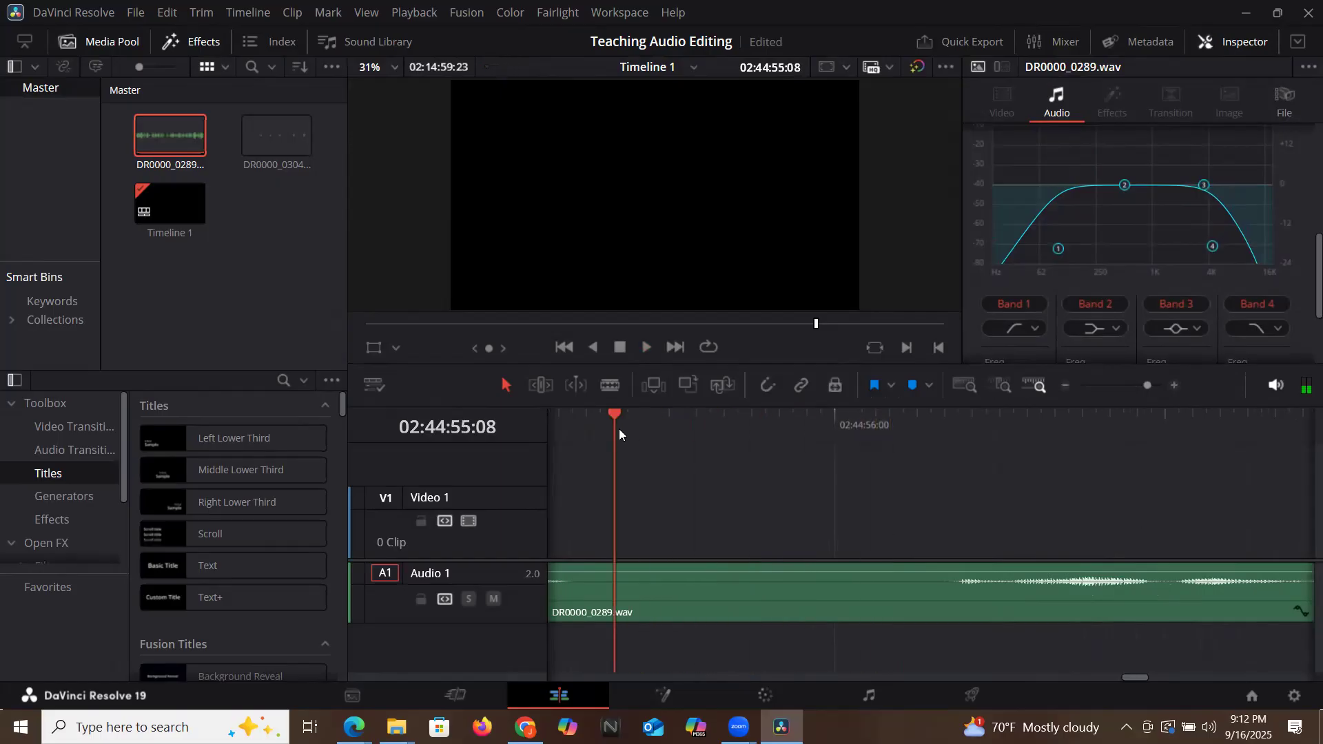
Turn off the equalizer, play the clip from about 02:44:55:07 for comparison, and turn the equalizer back on.
scroll(1066, 232, up, 3)
click(987, 153)
click(606, 413)
key(space)
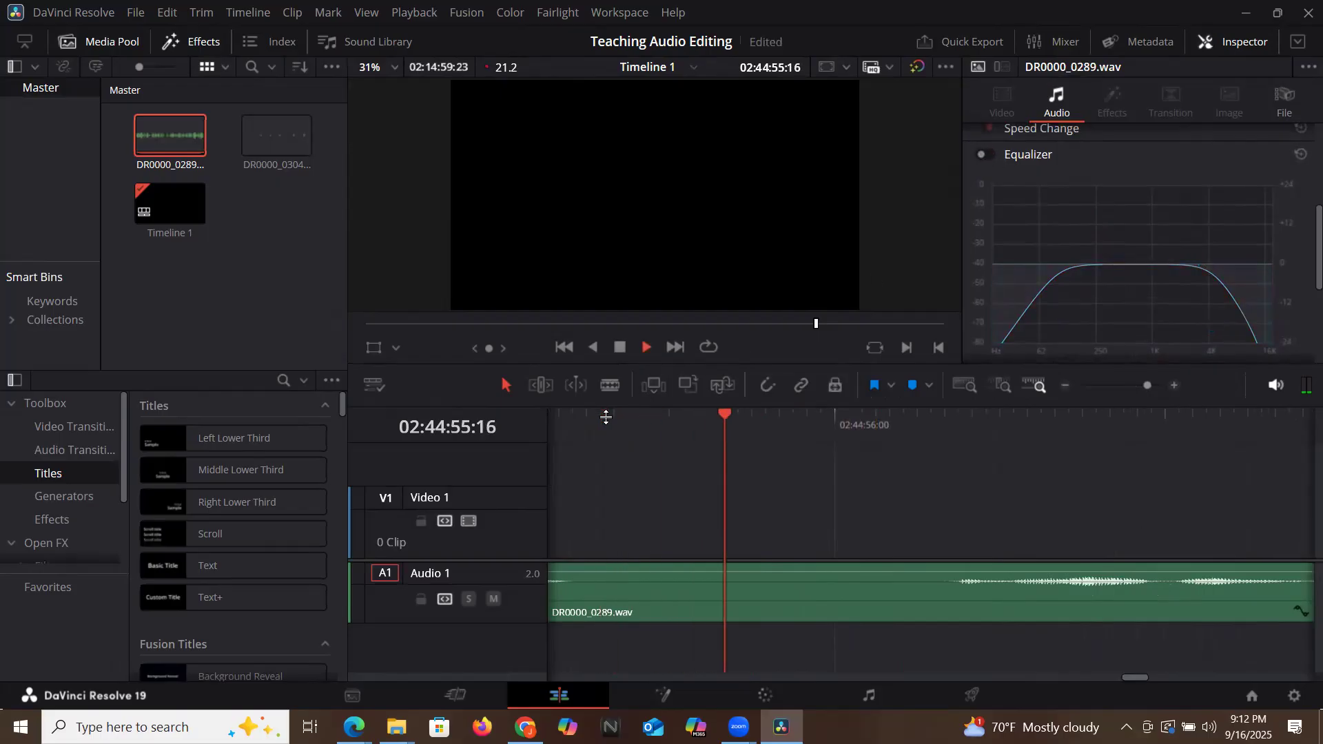
click(602, 414)
click(987, 154)
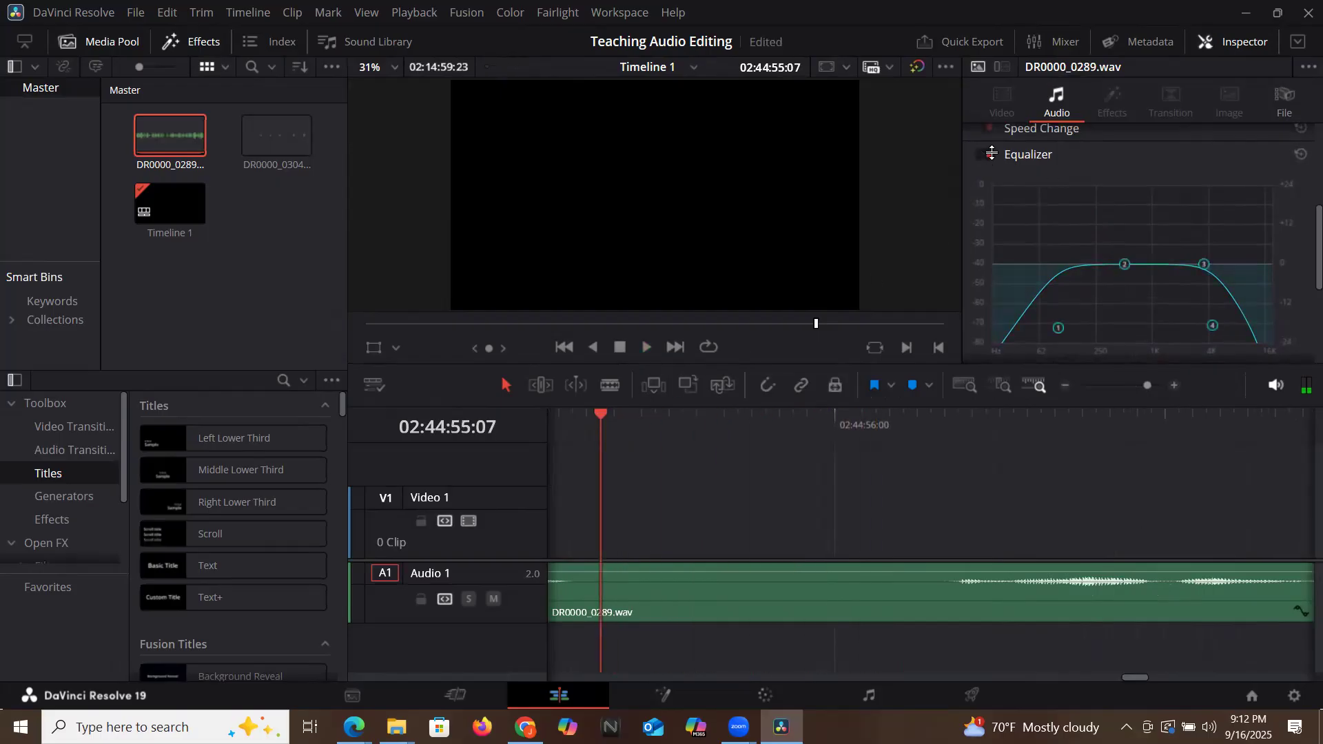
Tighten the equalizer curve slightly by raising the Band 1 point's frequency and lowering Band 4's, and play the clip from about 02:44:55:06.
drag(1059, 327, 1065, 331)
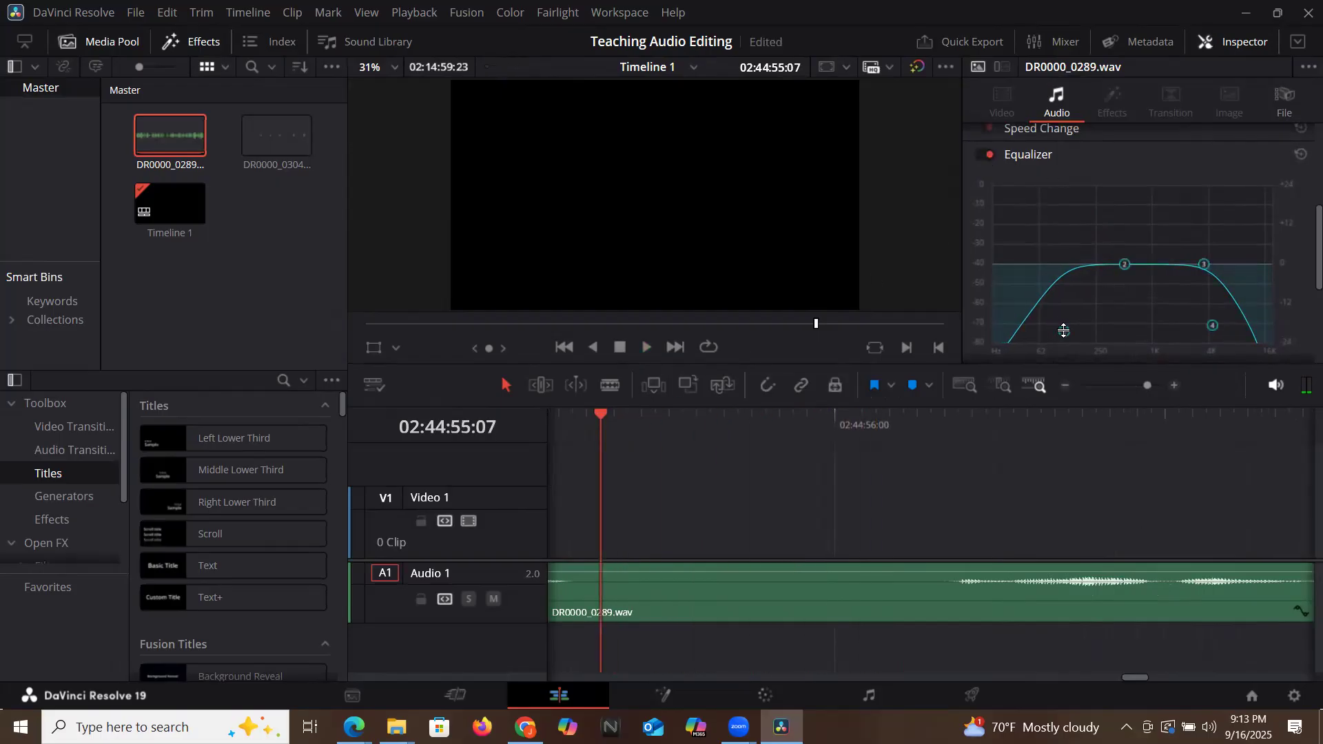
drag(1213, 326, 1209, 333)
click(588, 431)
key(space)
click(586, 428)
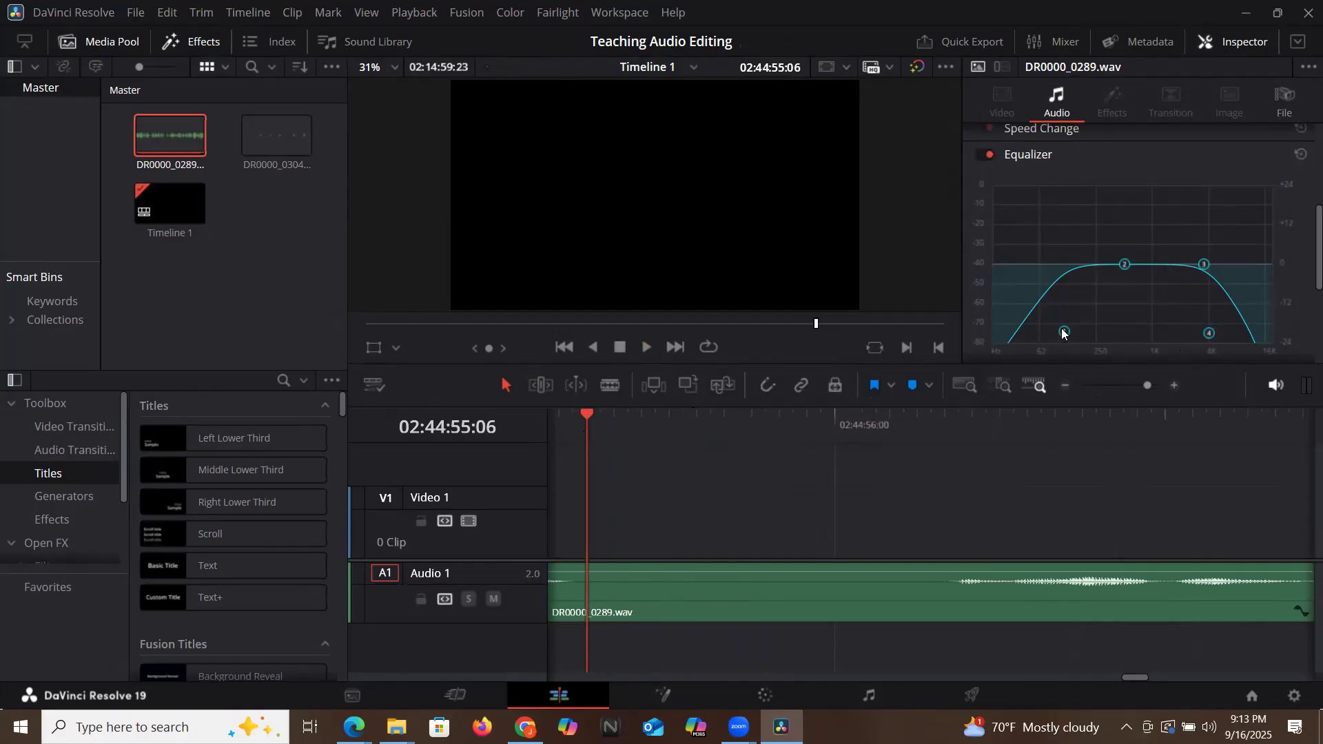
Try an extreme equalizer curve with Band 1 near 250 Hz and Band 4 near 1K, play it, and undo both moves.
drag(1064, 333, 1108, 343)
drag(1213, 338, 1164, 356)
key(space)
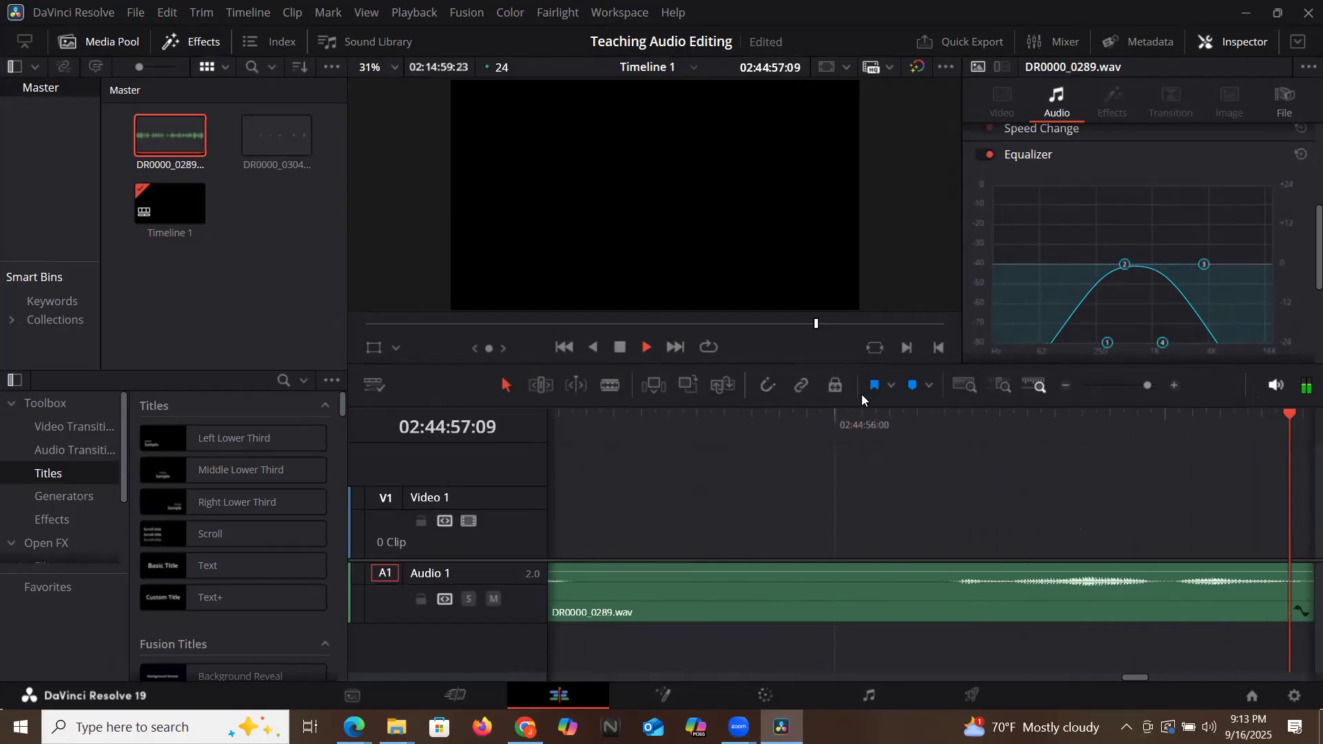
key(space)
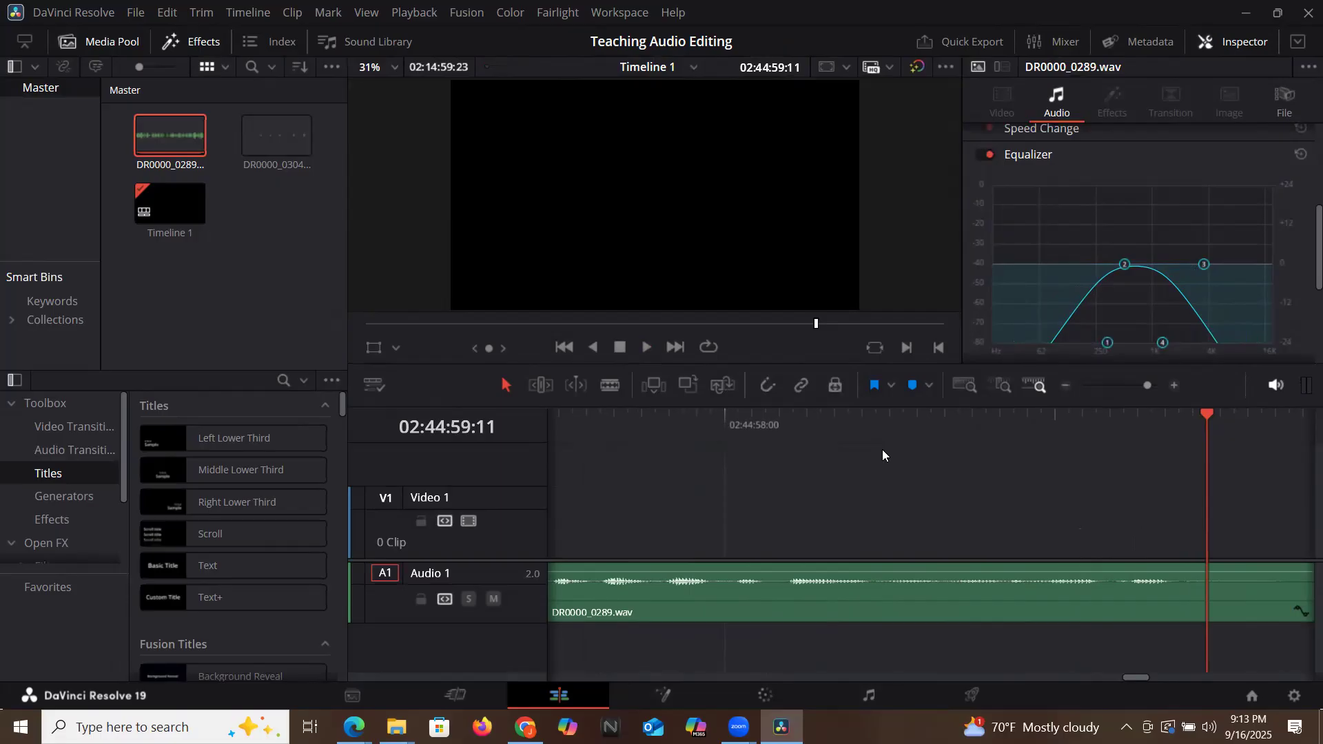
key(ctrl+z)
key(ctrl+z)
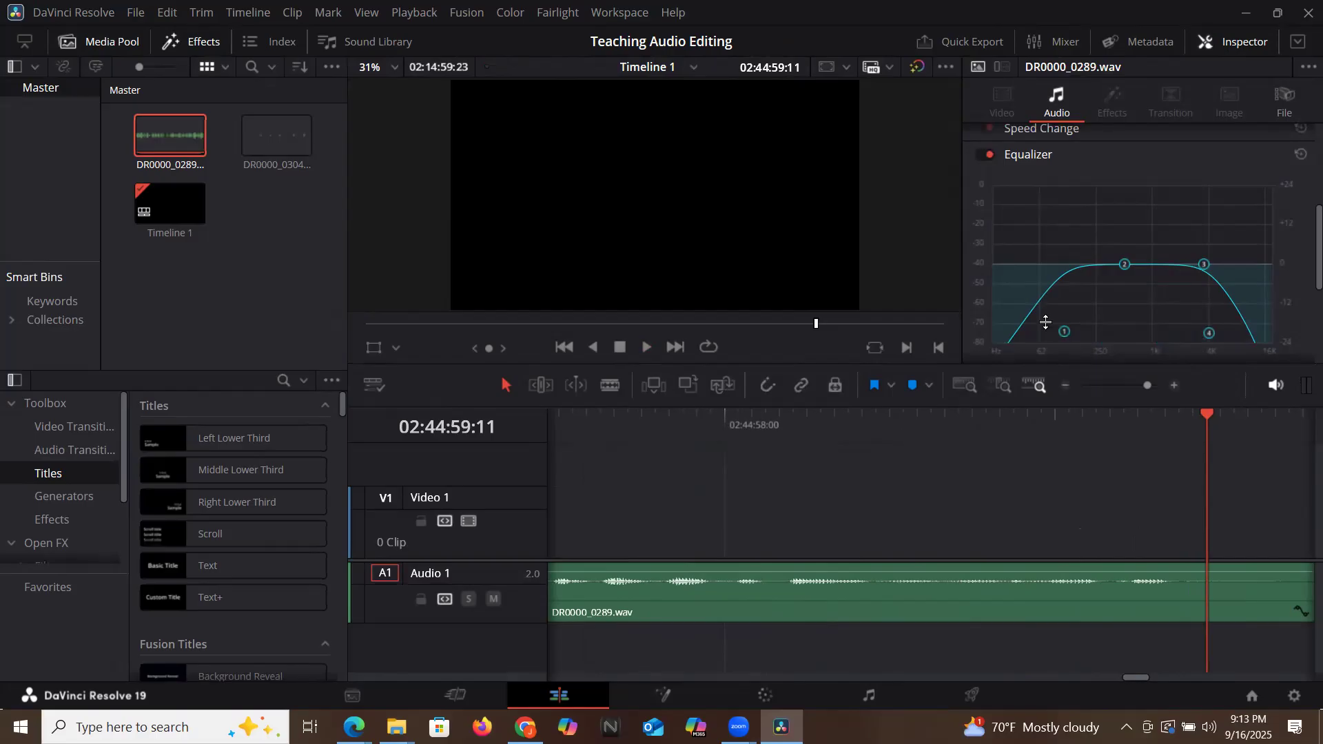
Move the playhead to 02:44:55:09, hide the media pool and show the Audio FX collection.
click(1063, 386)
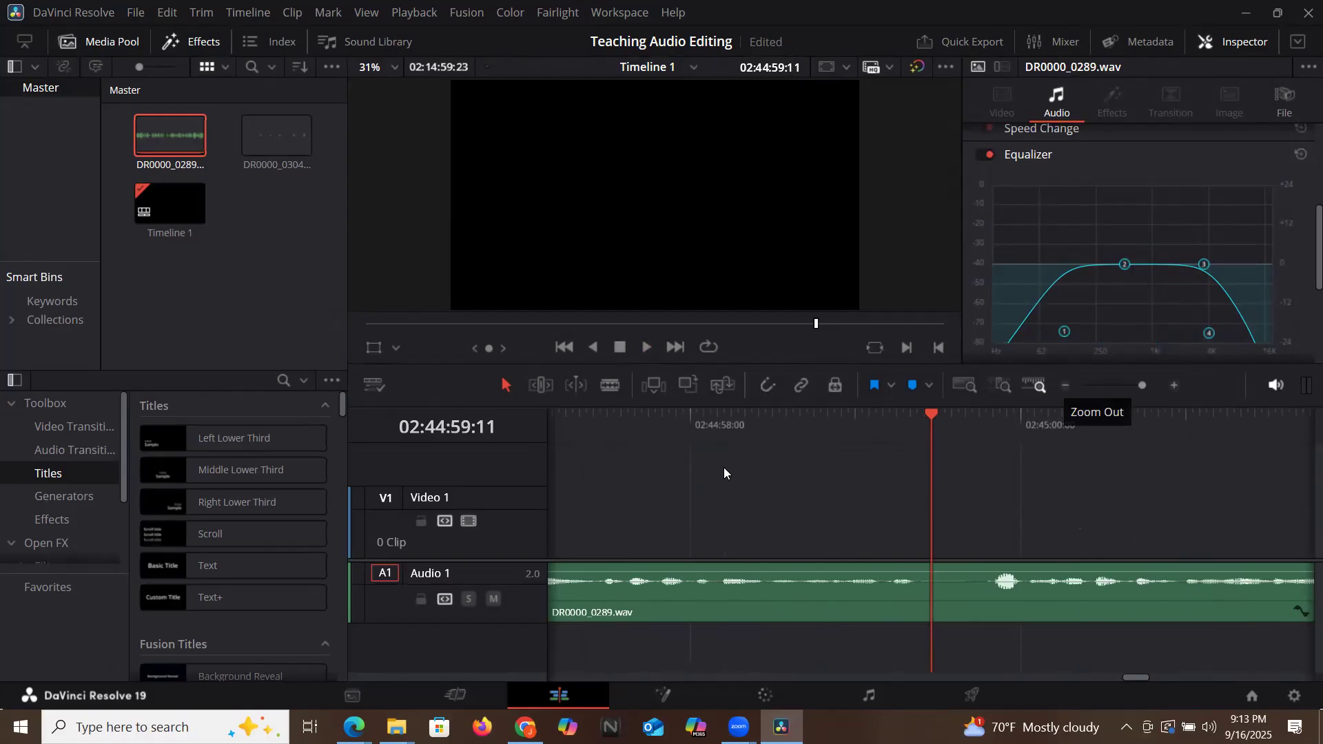
click(1066, 388)
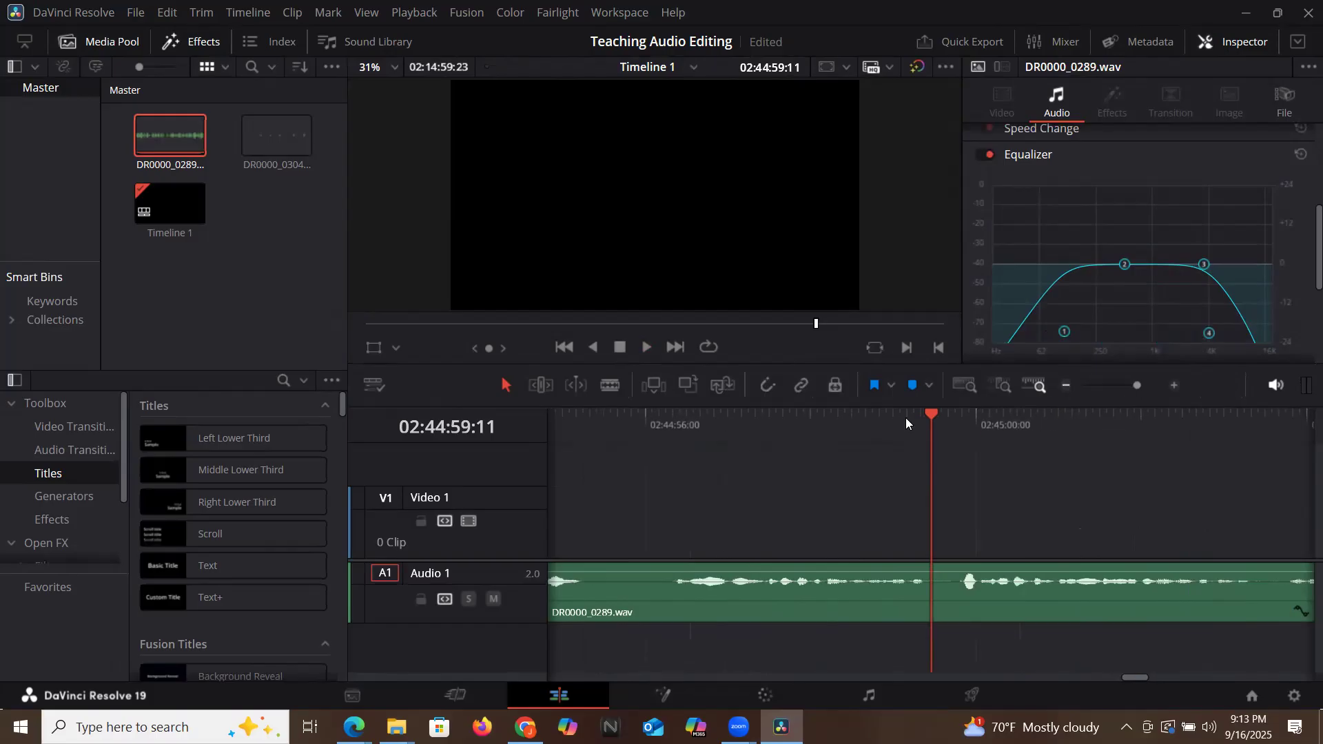
click(593, 421)
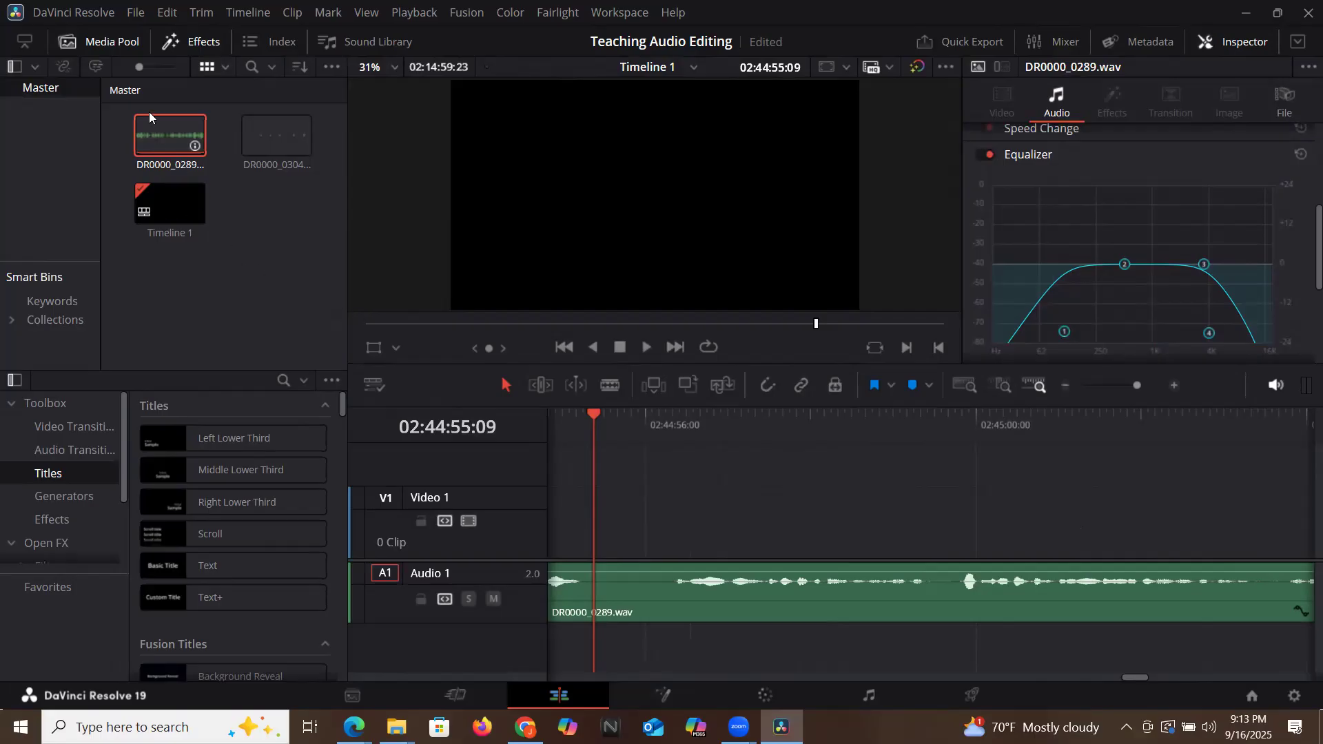
click(100, 42)
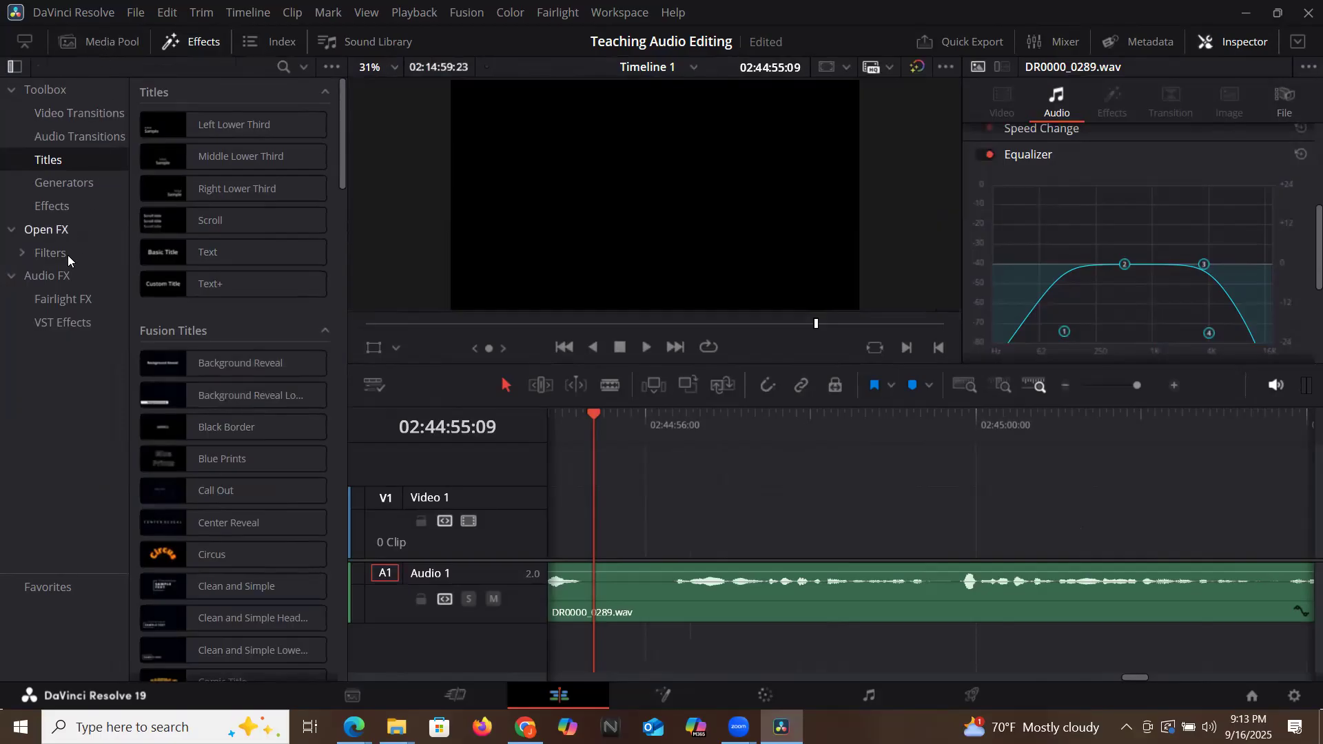
click(49, 275)
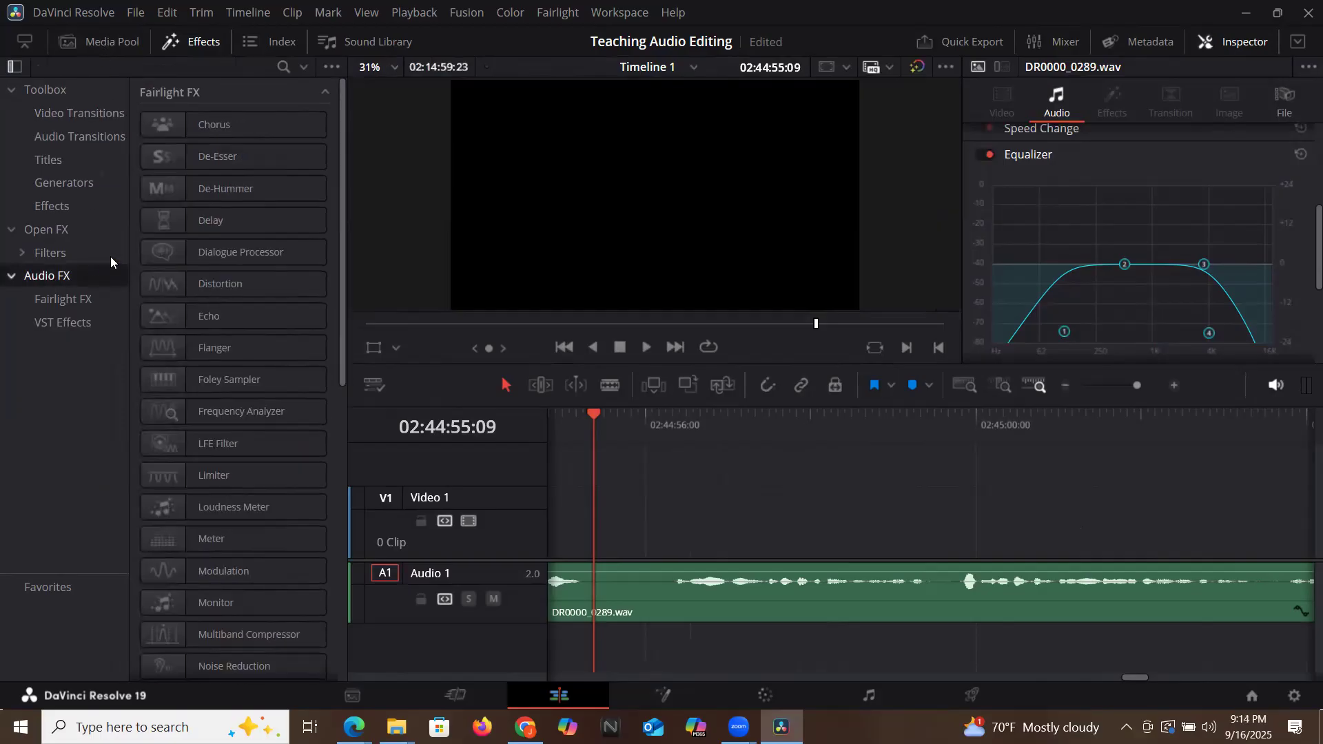
Apply the Flanger effect to the DR0000_0289.wav clip on Audio 1 with its default settings.
click(230, 349)
drag(230, 349, 746, 590)
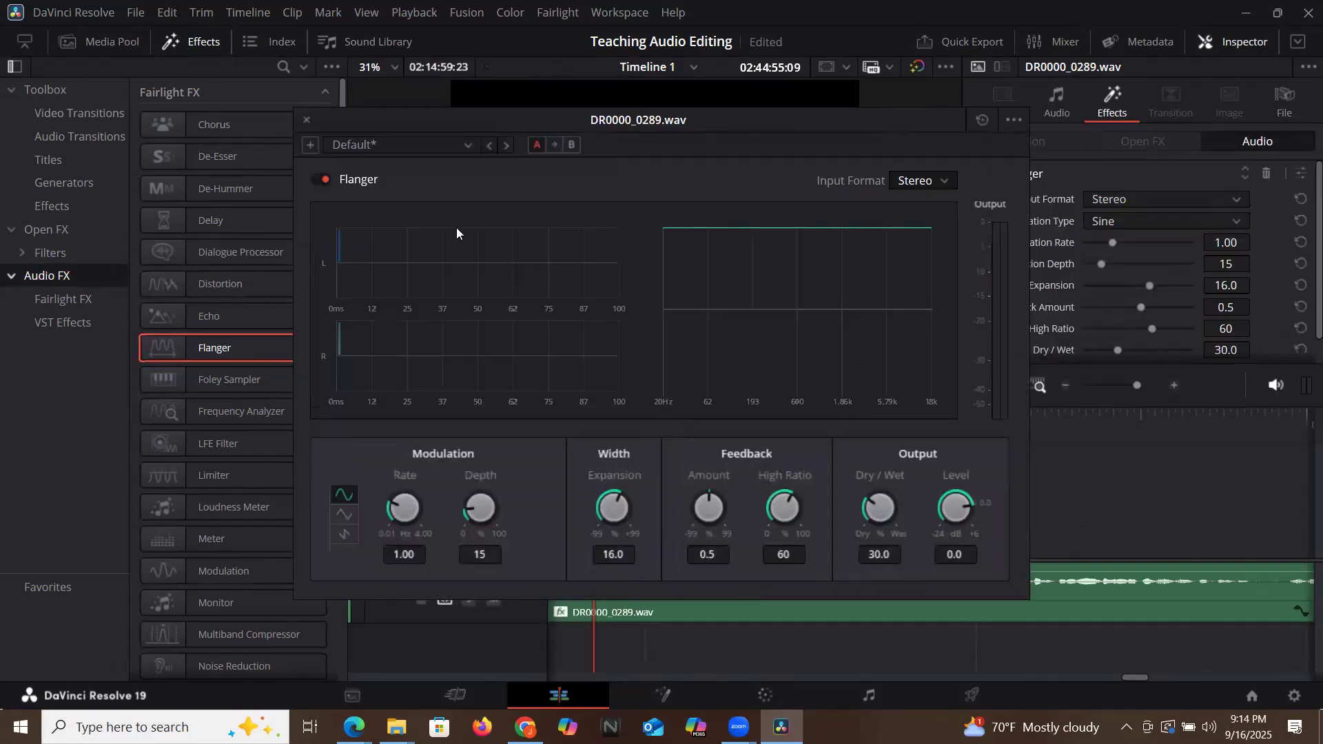
click(307, 120)
Play the clip from 02:44:56:05 while setting the Flanger's Dry/Wet to 84.0 and Output Level to 1.4.
click(663, 427)
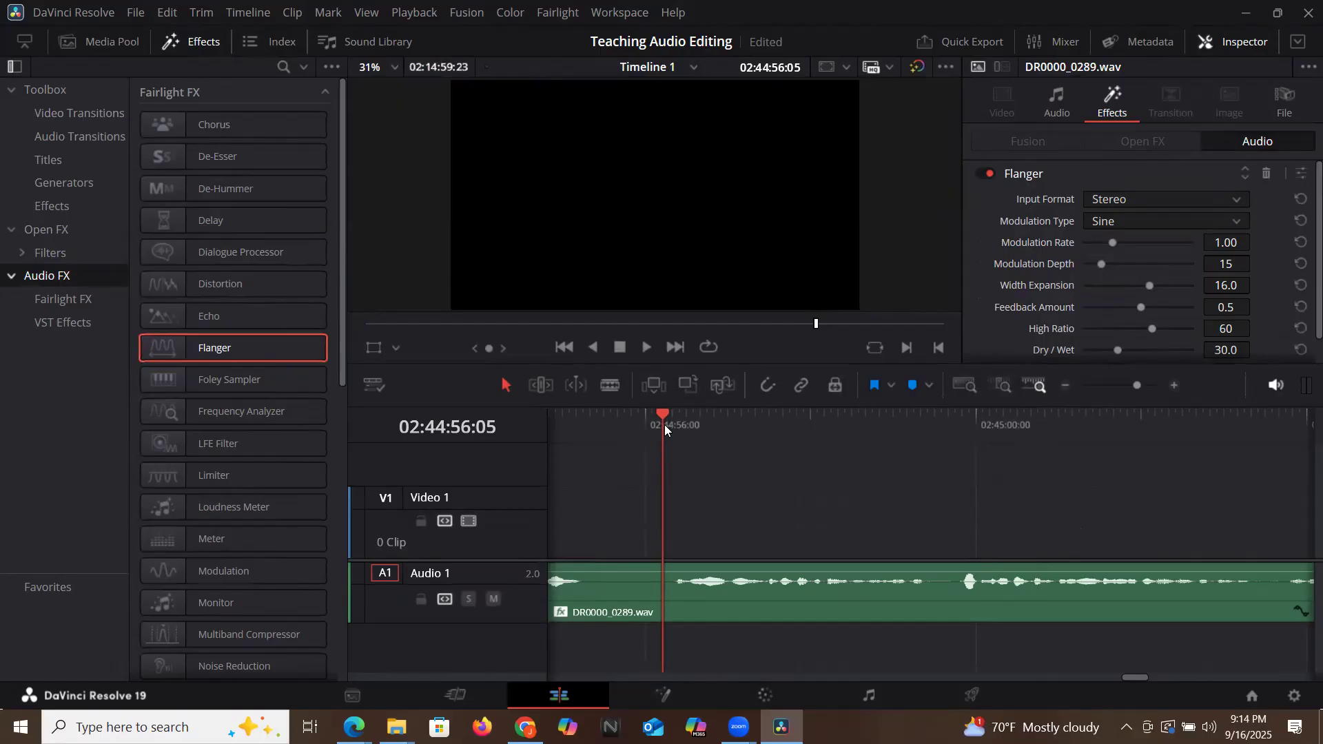
key(space)
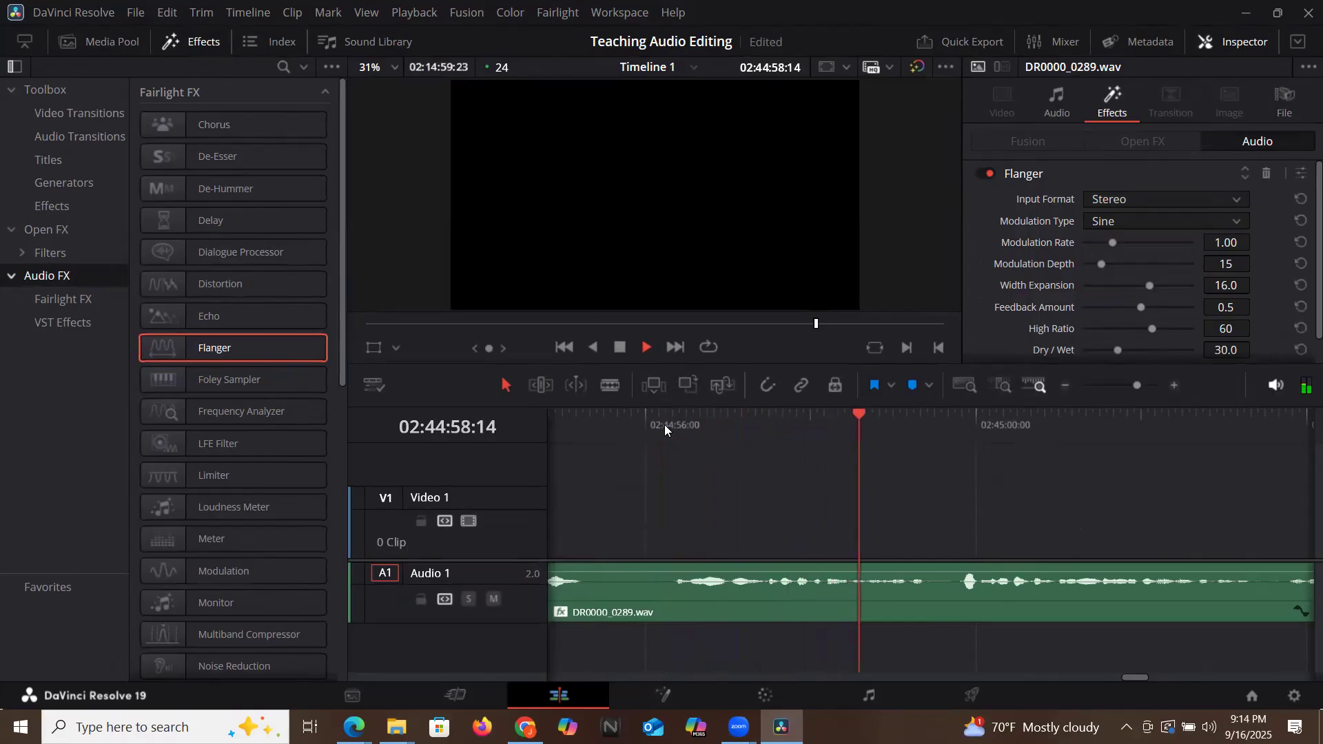
scroll(1017, 259, down, 1)
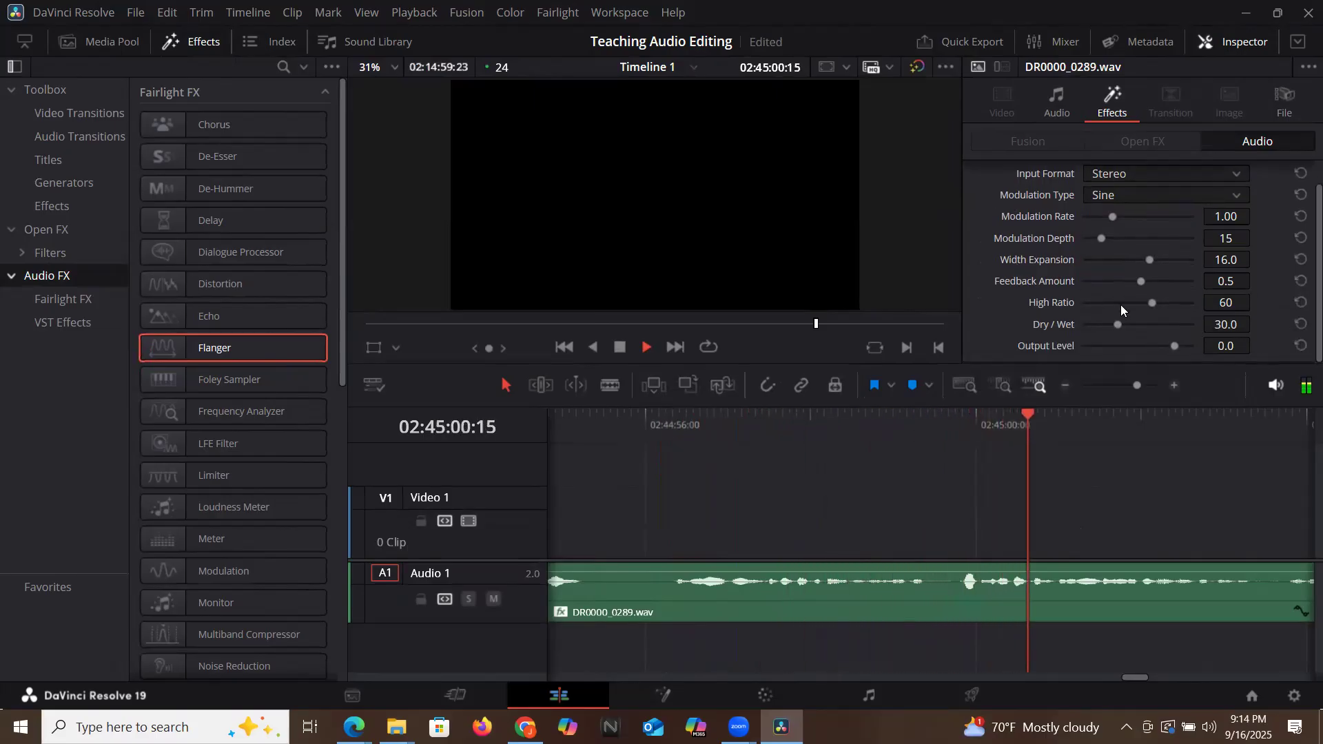
click(1178, 325)
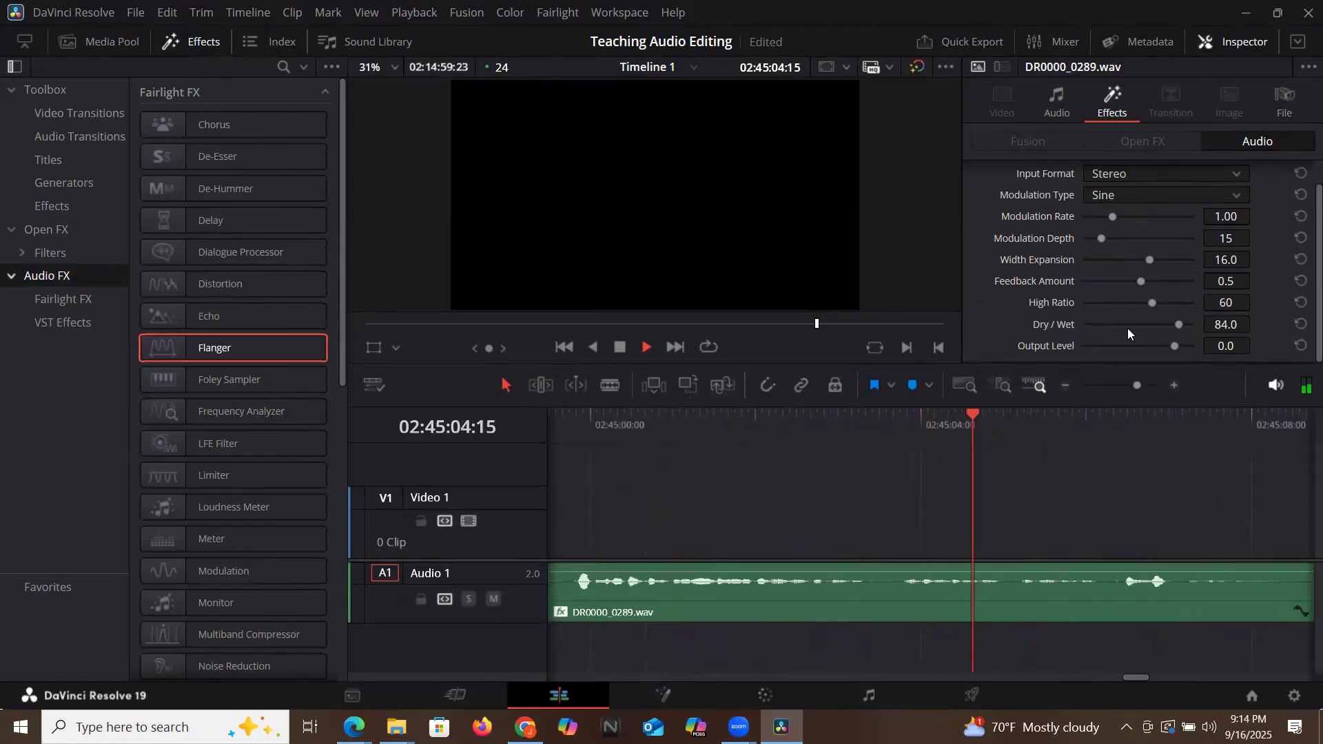
click(1178, 347)
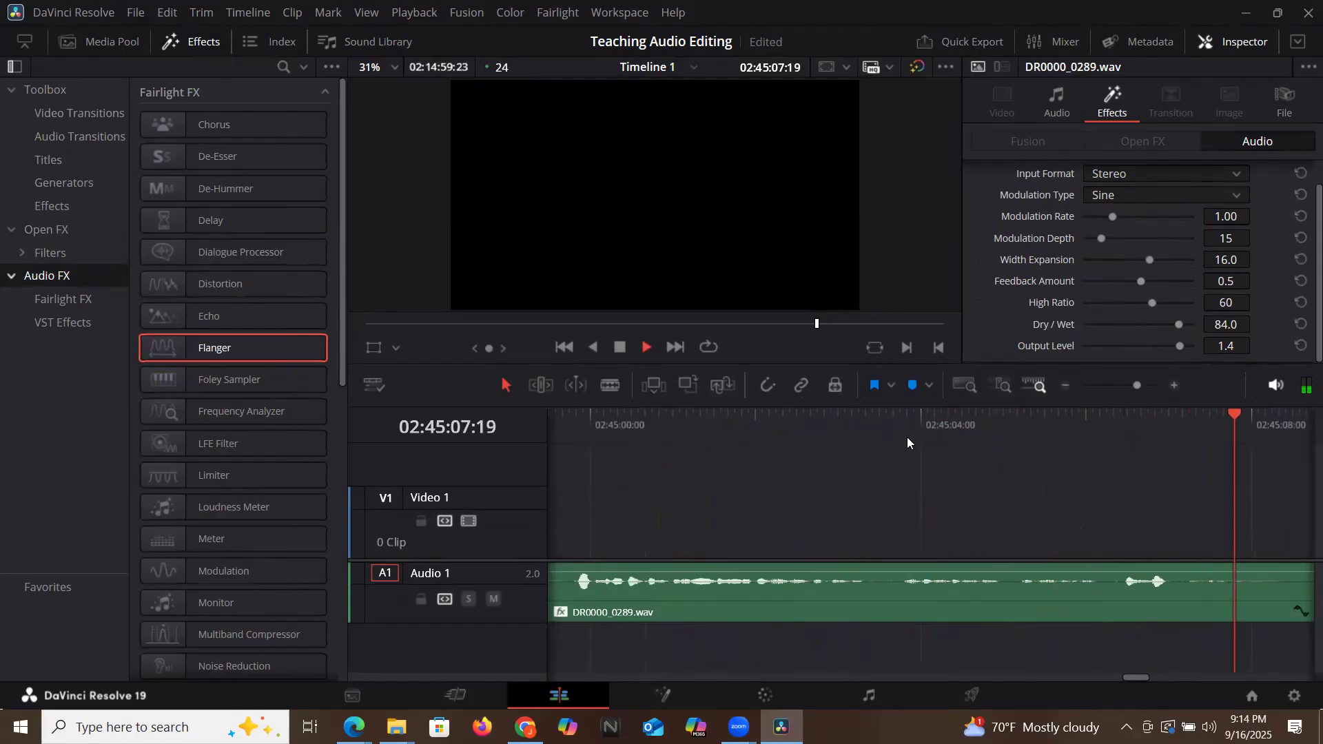
Return the playhead to 02:44:55:14 and delete the Flanger effect from the clip.
click(1063, 385)
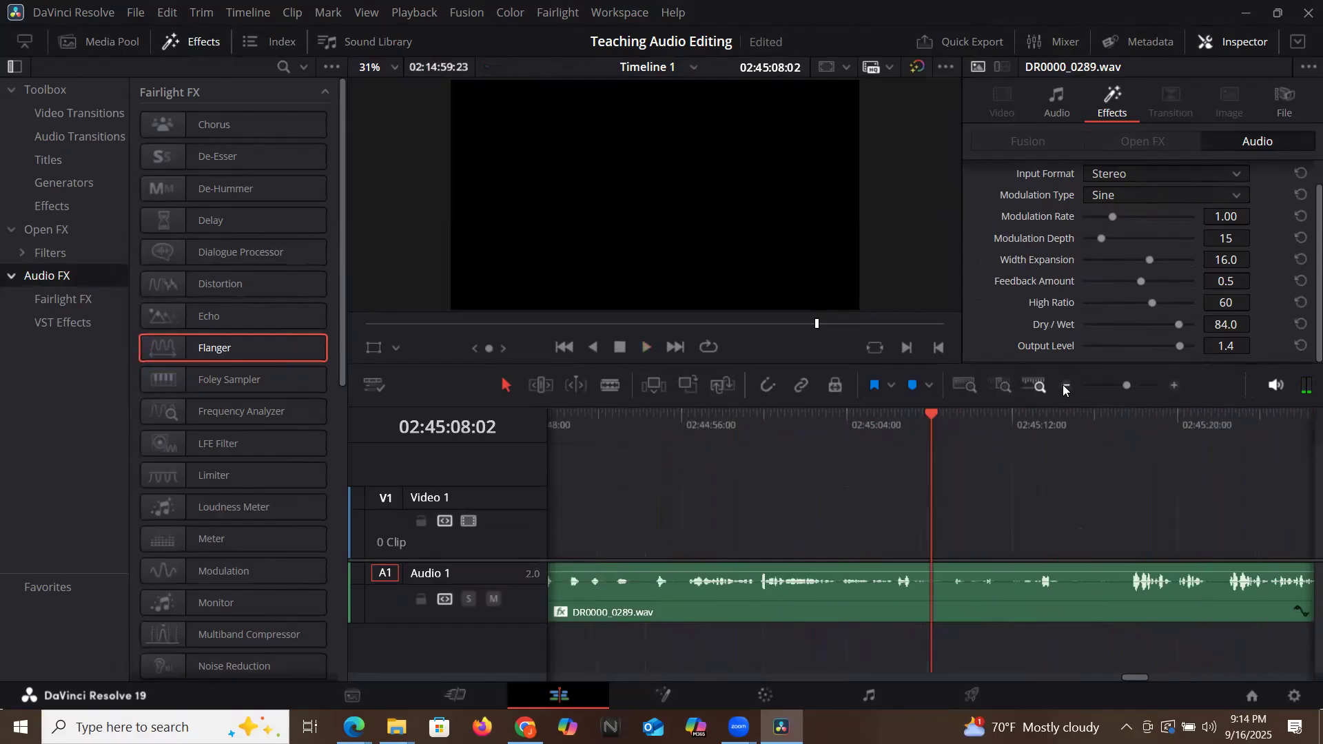
click(801, 430)
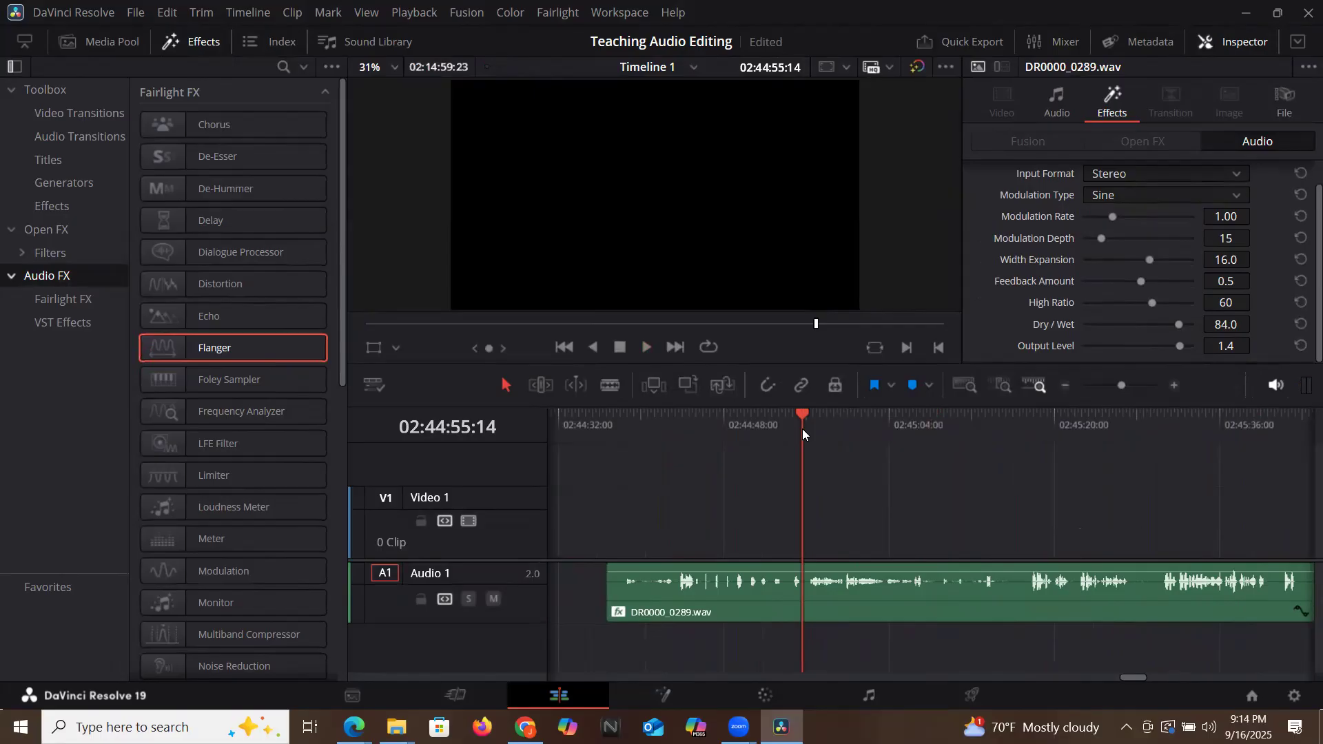
scroll(1008, 302, up, 2)
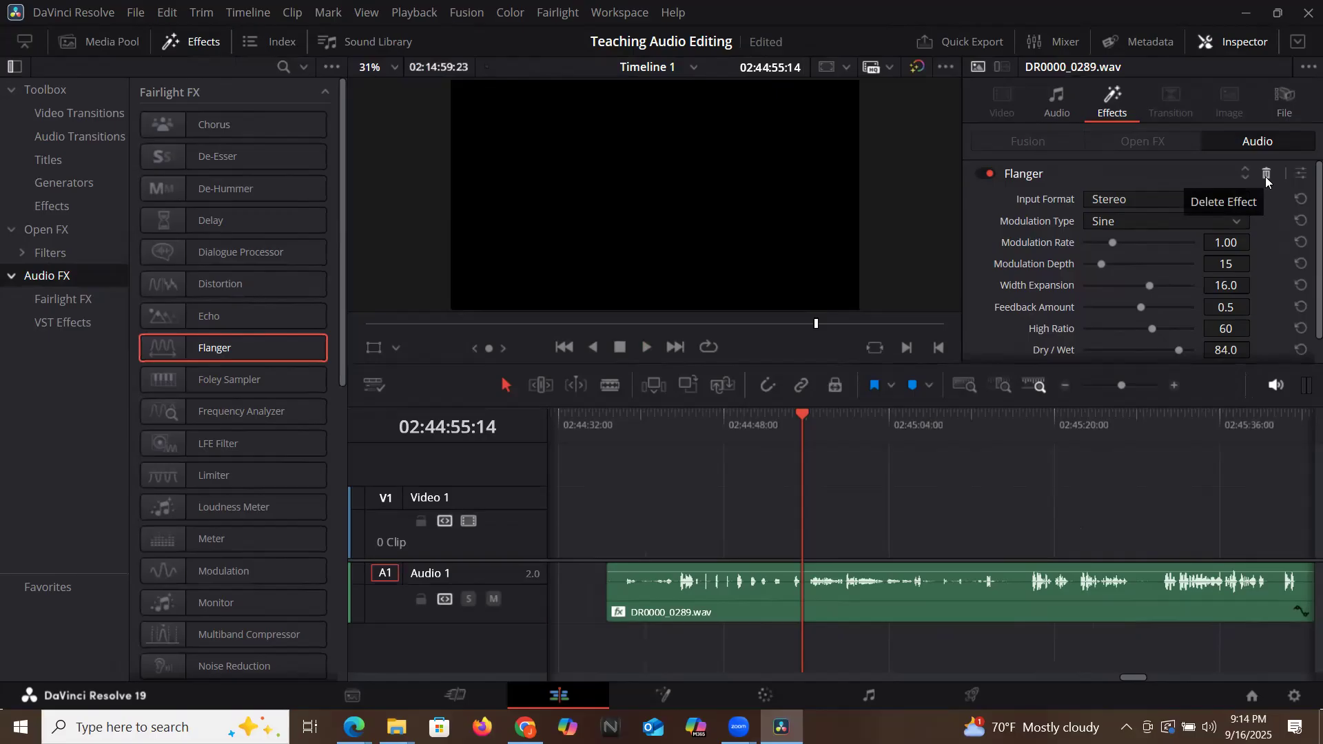
click(986, 175)
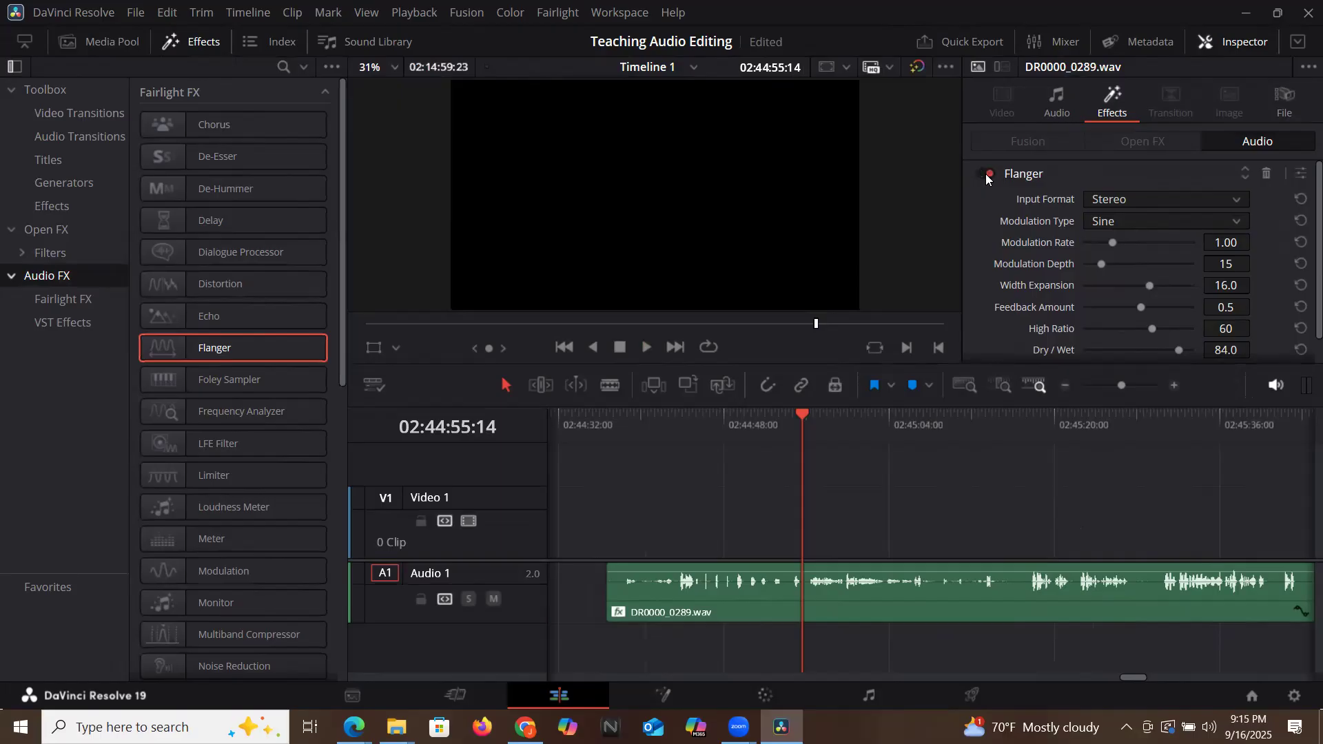
click(1266, 174)
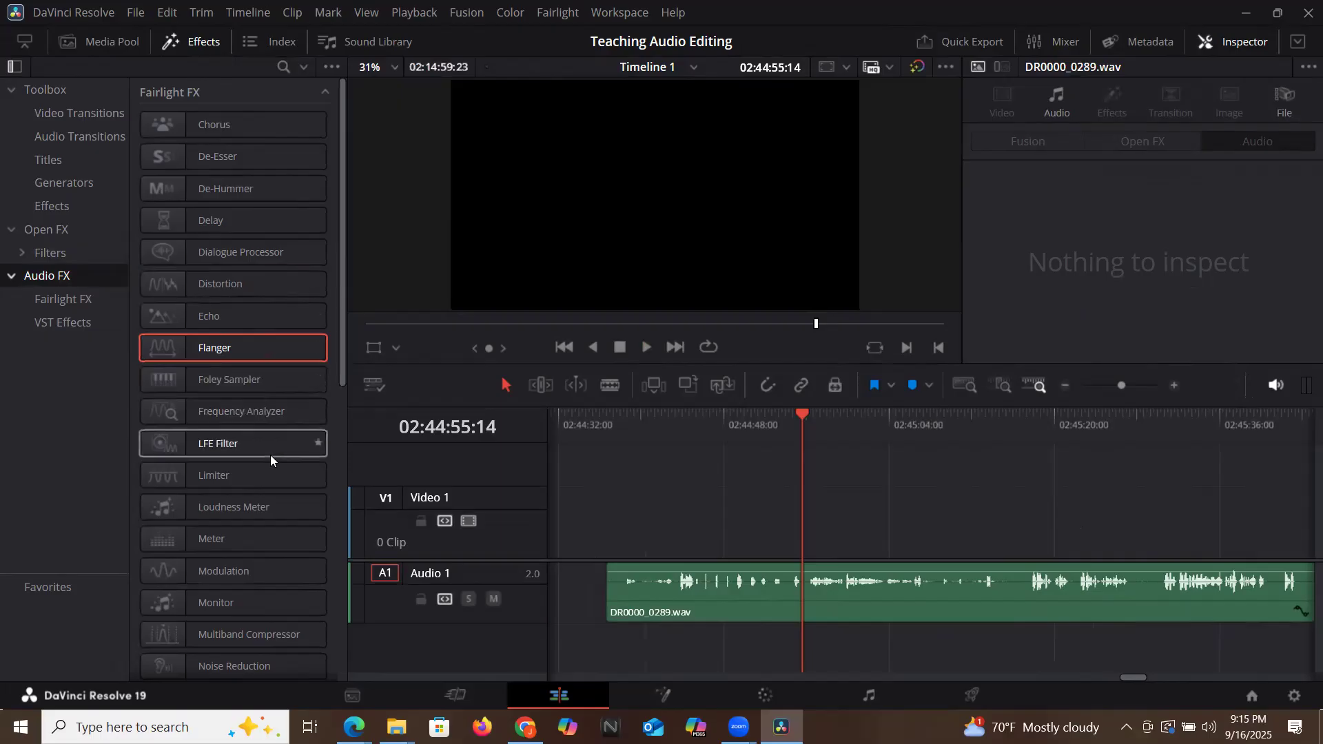
Apply the Fairlight Noise Reduction effect to the DR0000_0289.wav clip on Audio 1.
scroll(270, 455, down, 3)
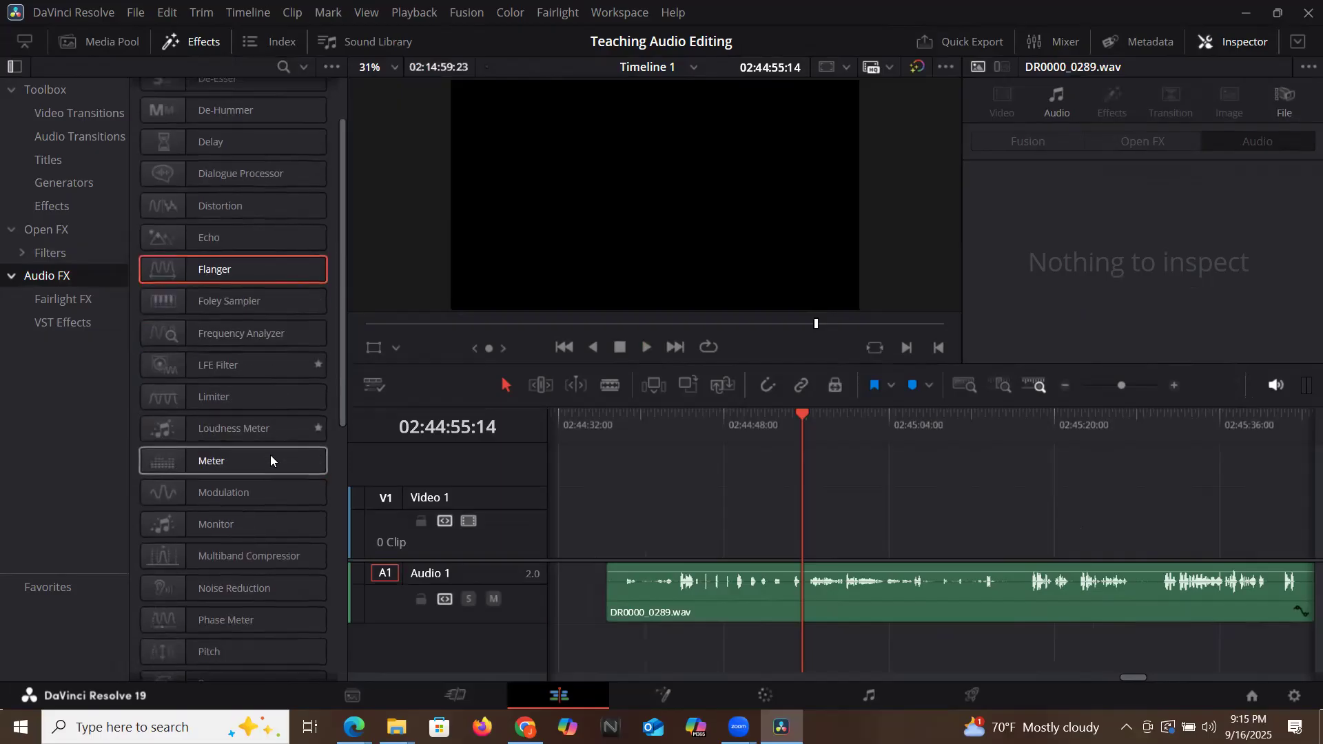
drag(223, 459, 811, 593)
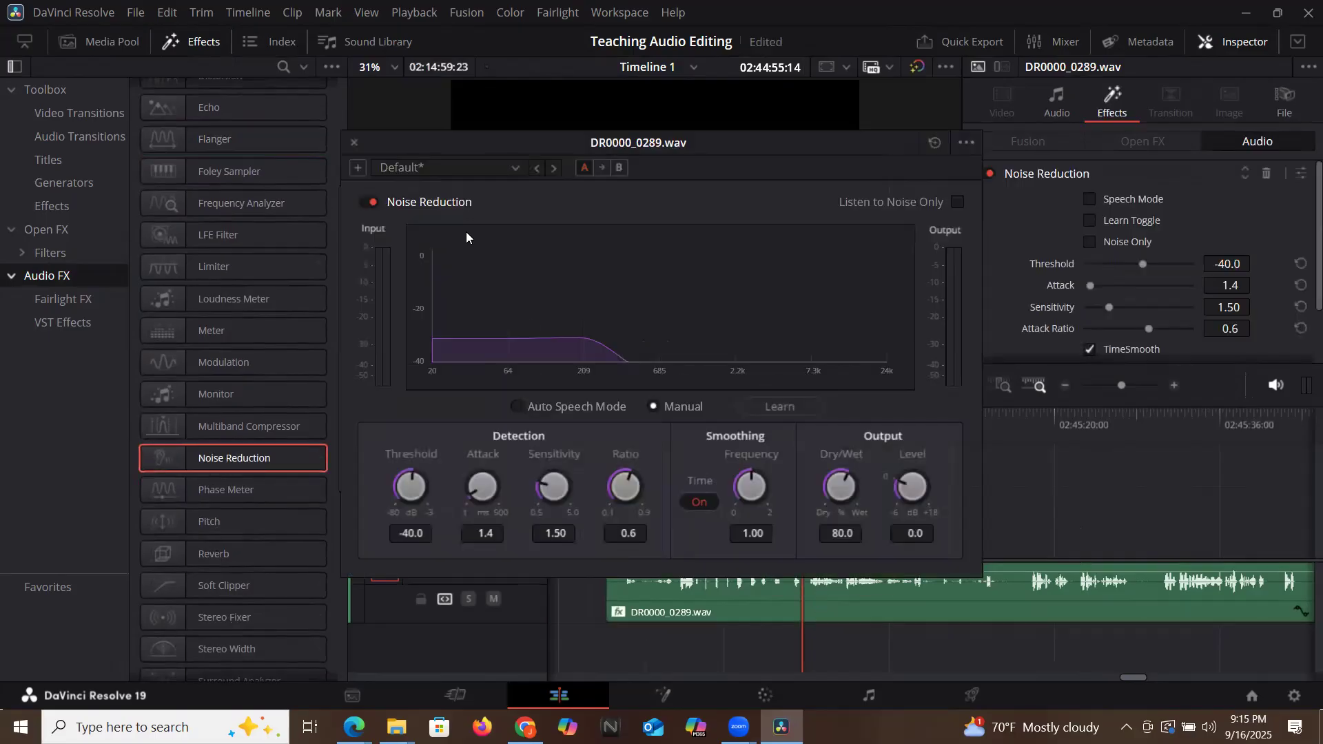
click(354, 142)
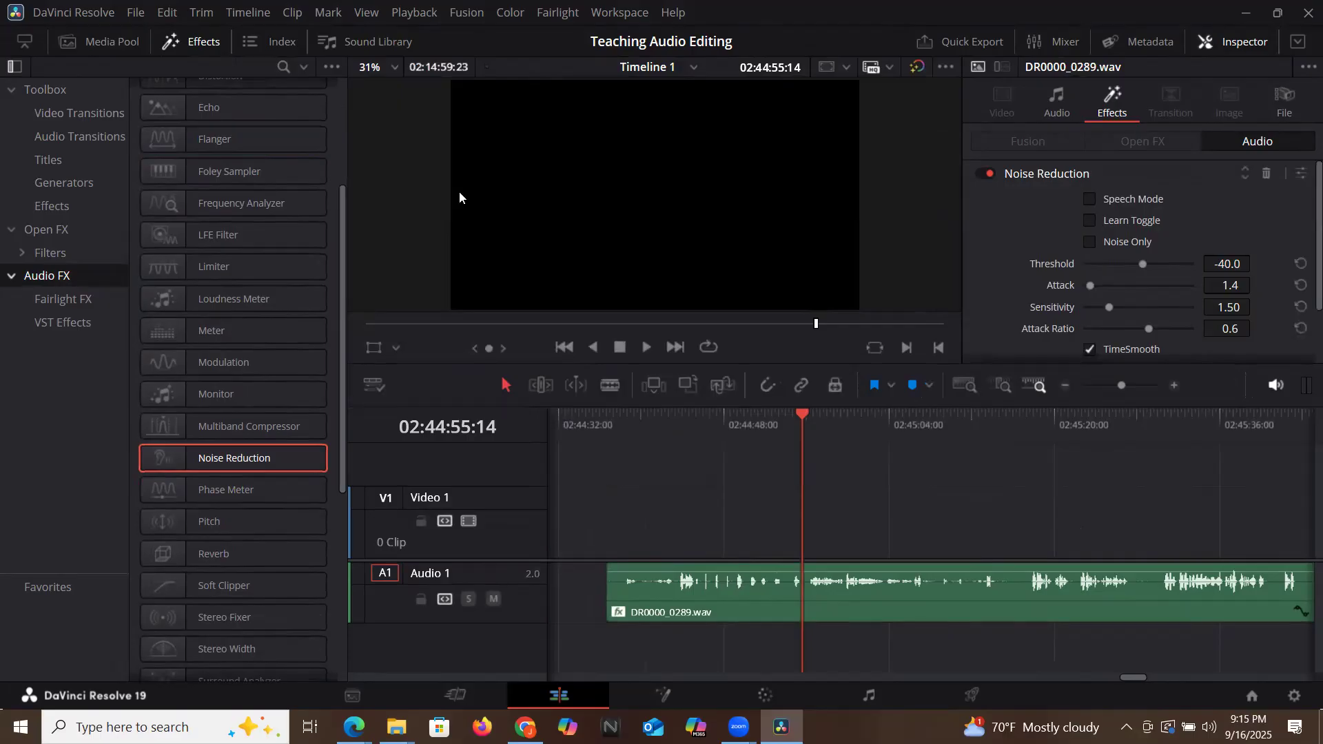
scroll(239, 448, down, 3)
scroll(238, 453, down, 5)
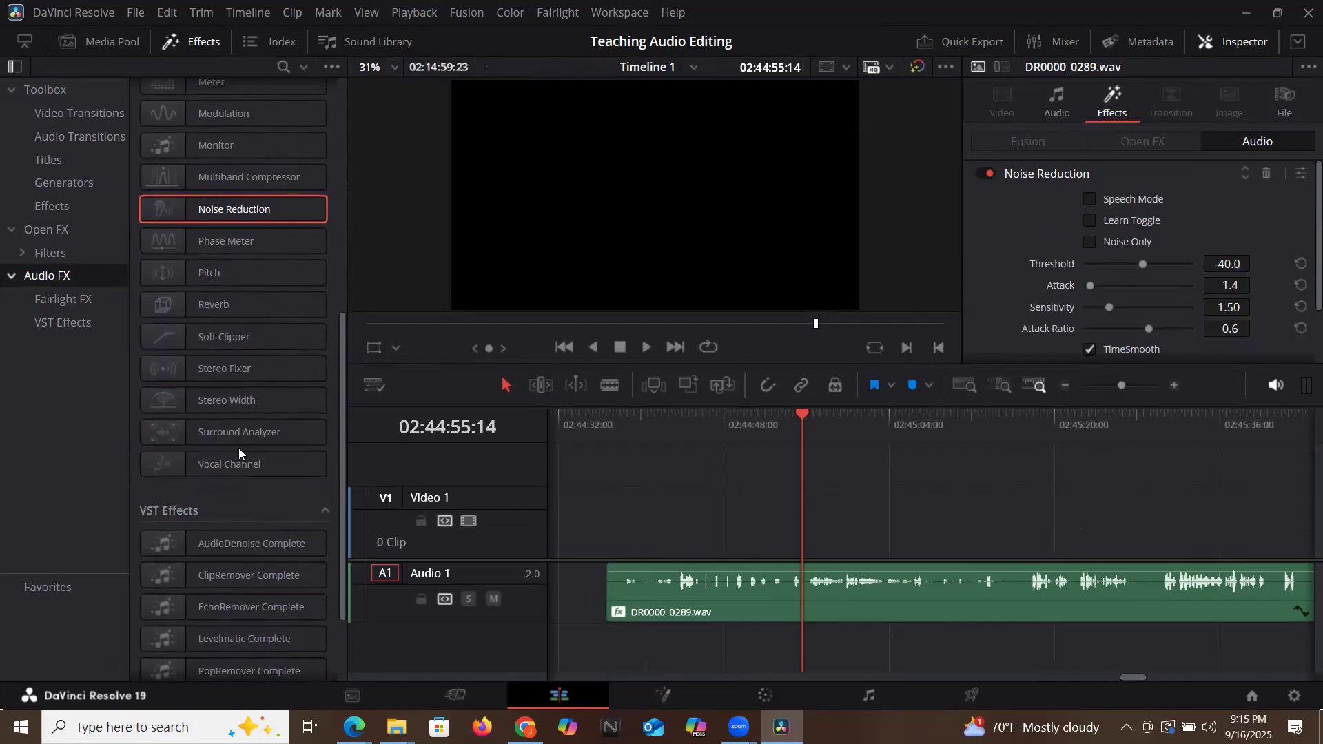
scroll(238, 448, up, 6)
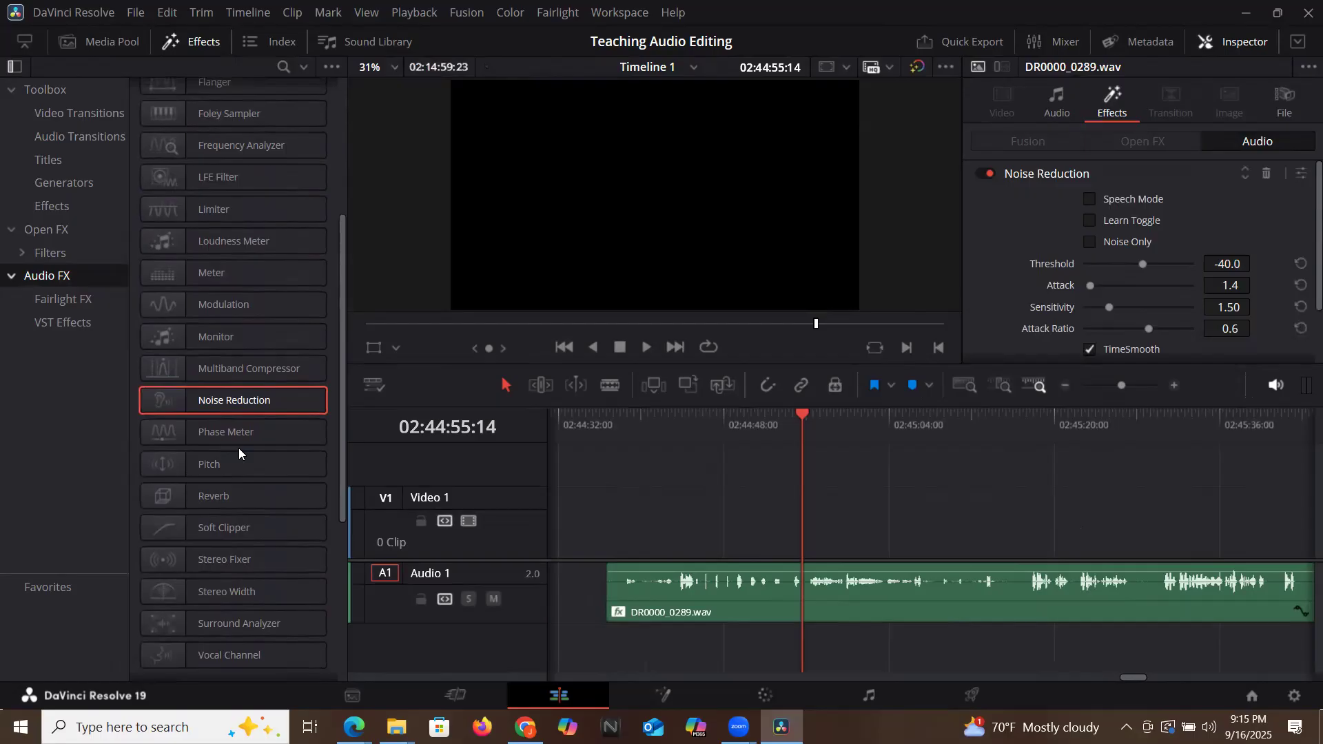
Enable Speech Mode in the Noise Reduction effect and play the clip from about 02:44:55:09 with the waveform magnified.
click(1172, 385)
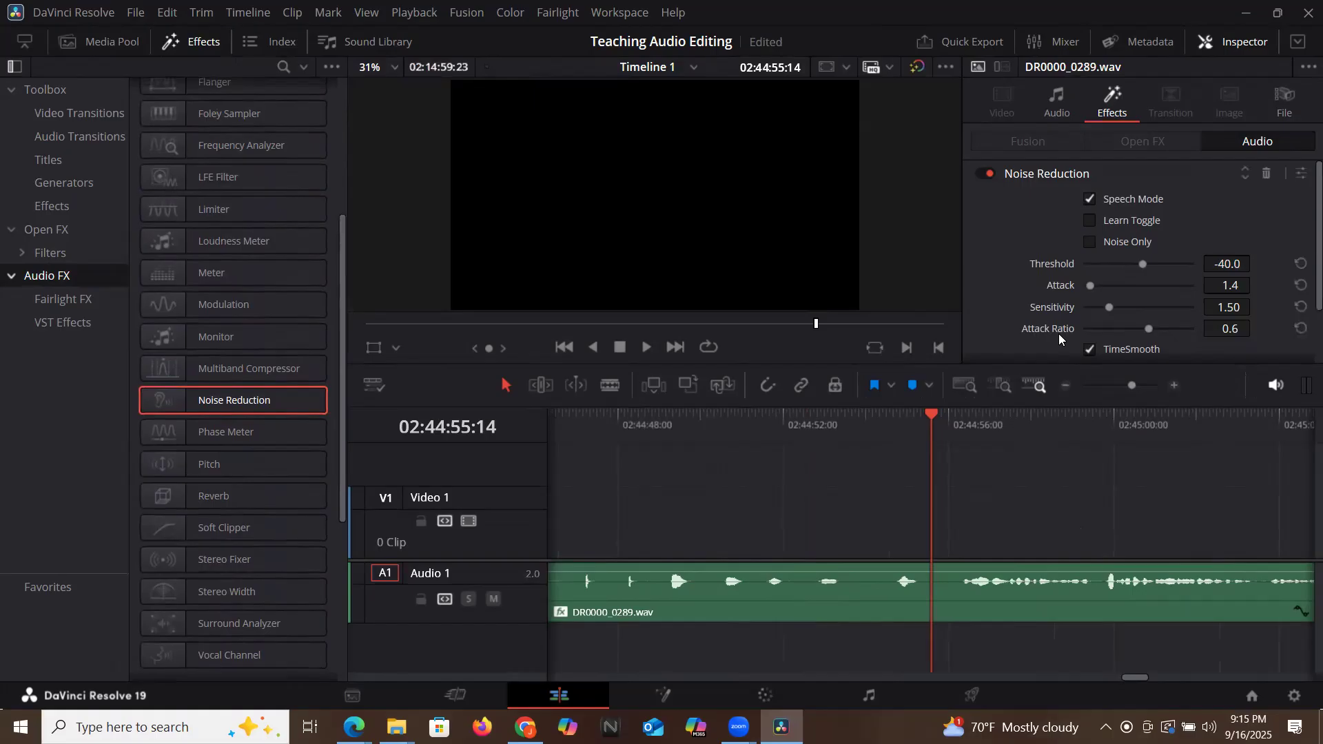
click(1062, 389)
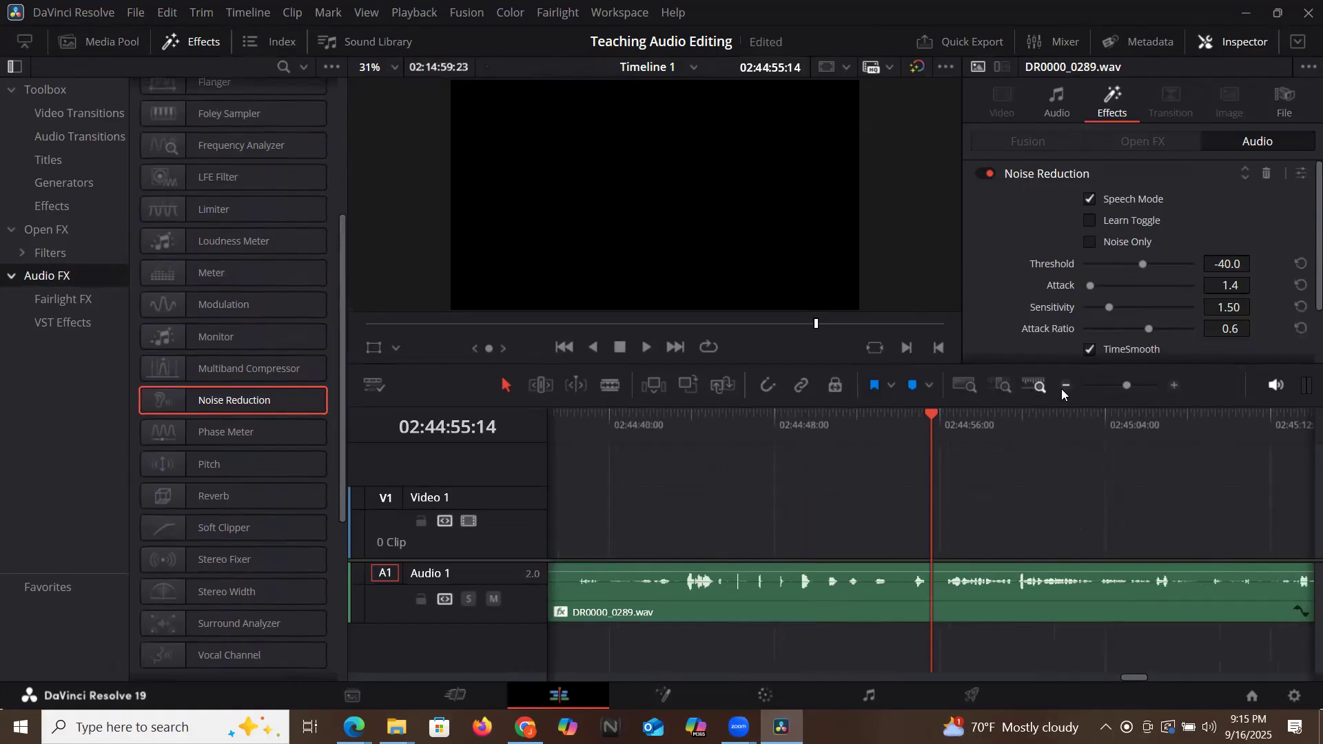
click(1174, 385)
click(1173, 384)
click(893, 431)
key(space)
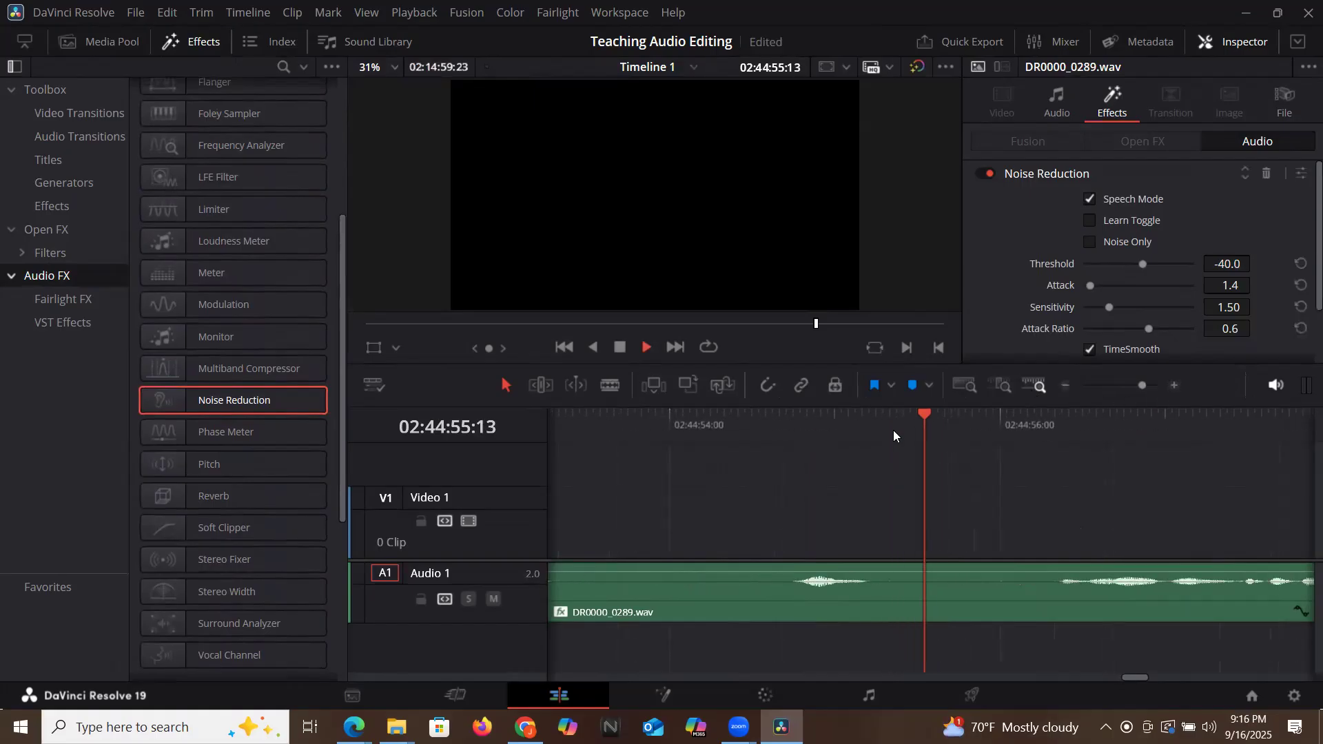
click(895, 430)
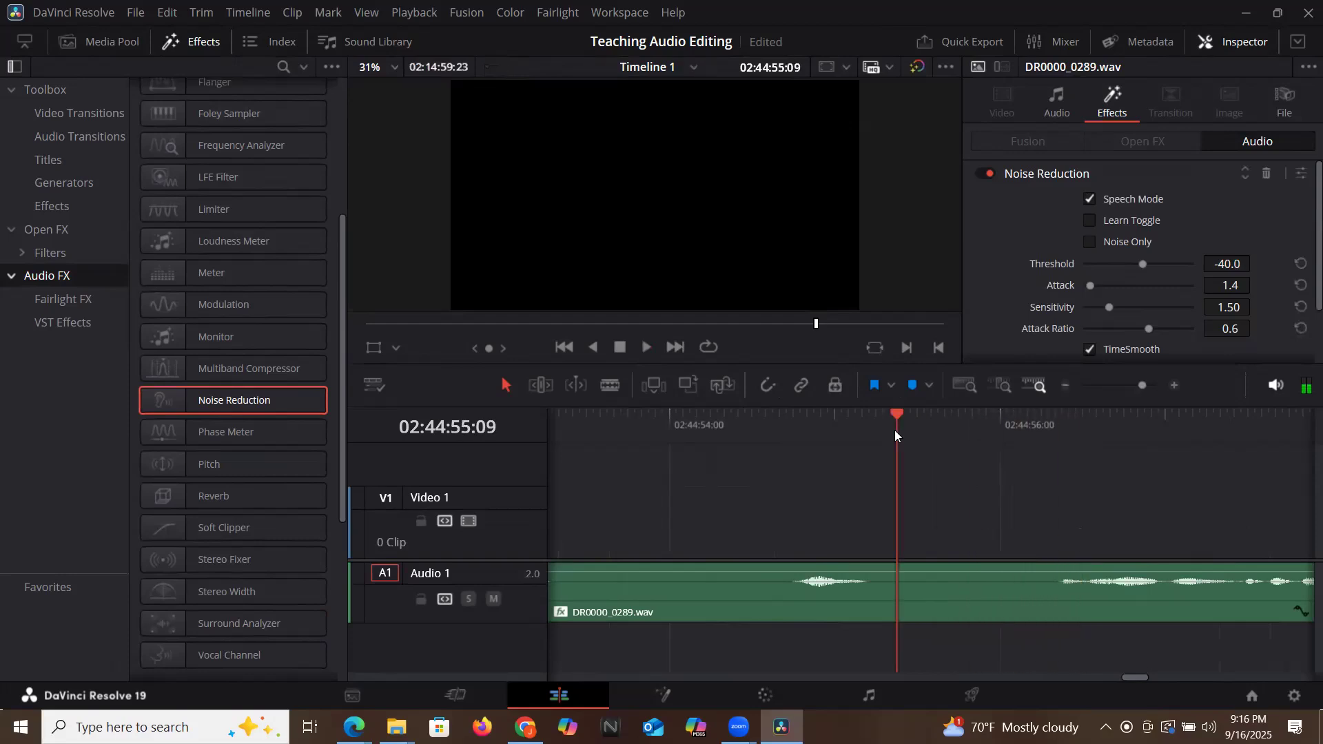
click(892, 431)
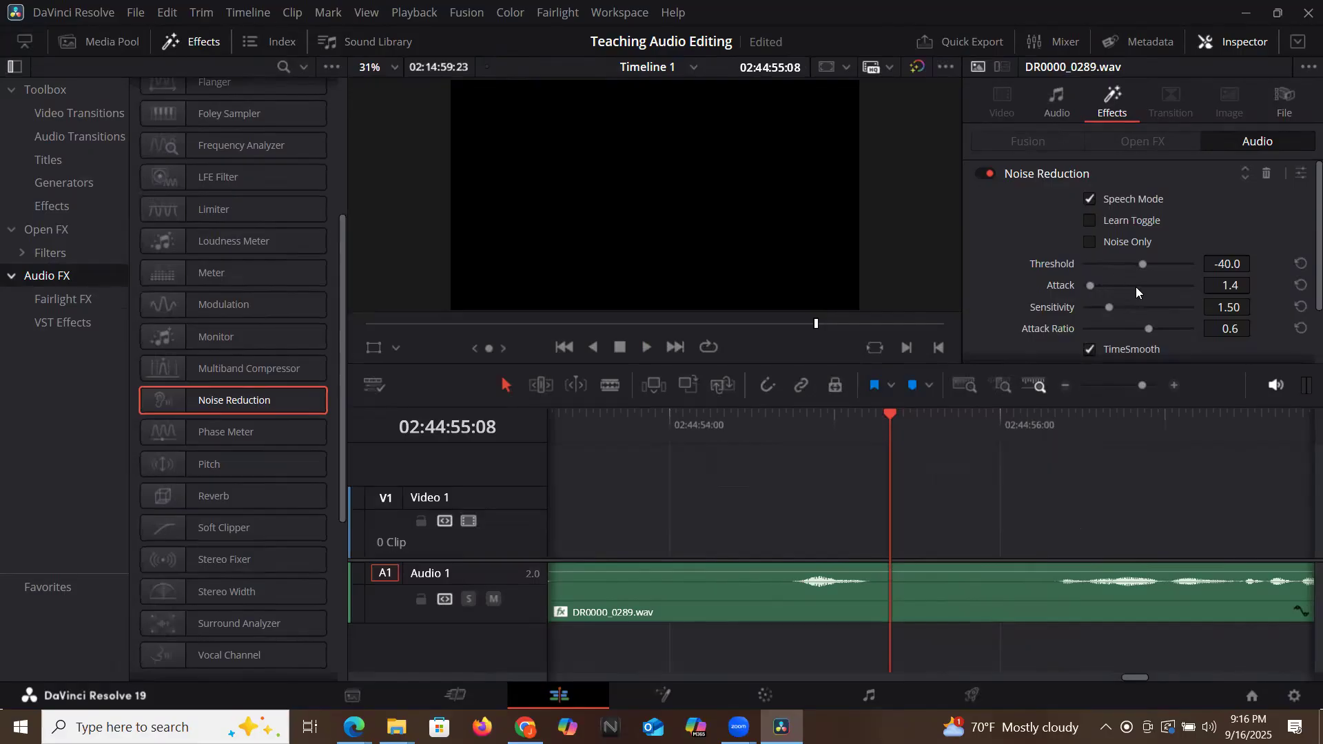
Set the Noise Reduction Threshold to -14.8 during playback and replay the clip from about 02:44:55:07.
scroll(1134, 295, down, 3)
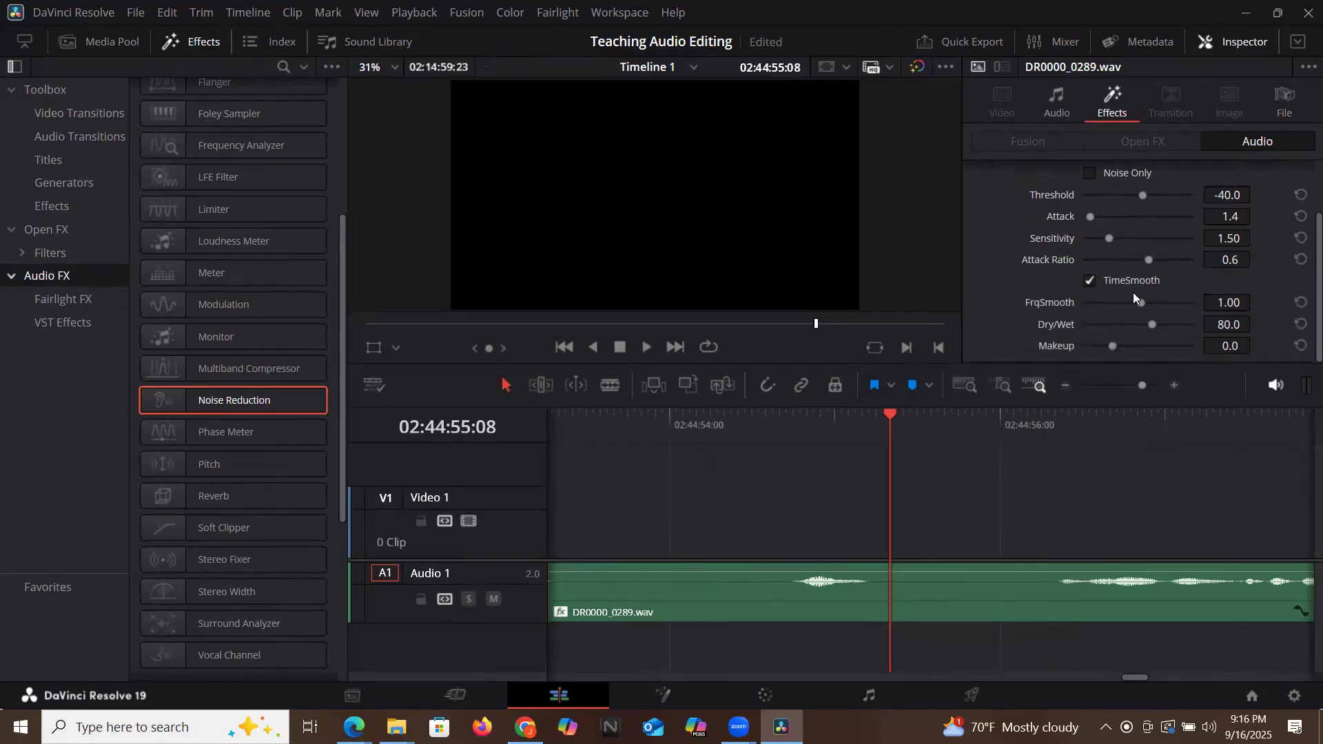
scroll(1134, 292, up, 1)
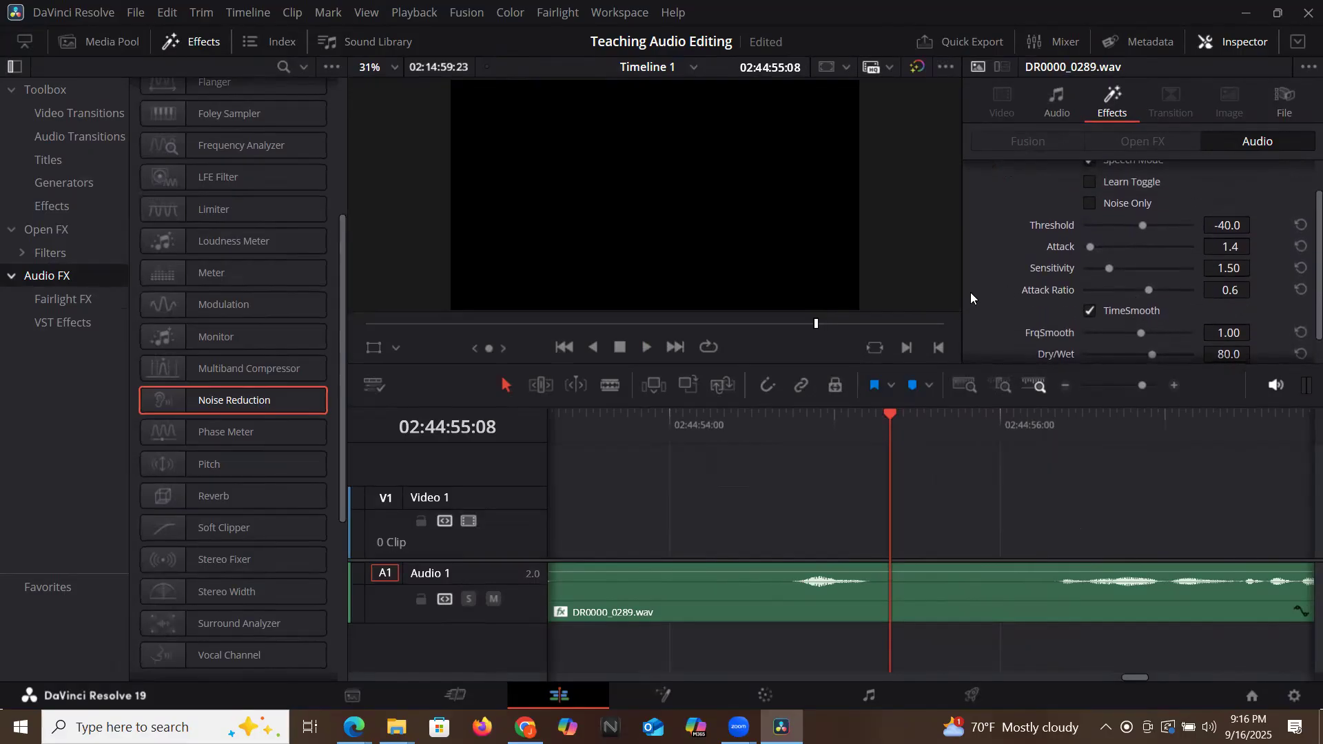
click(883, 420)
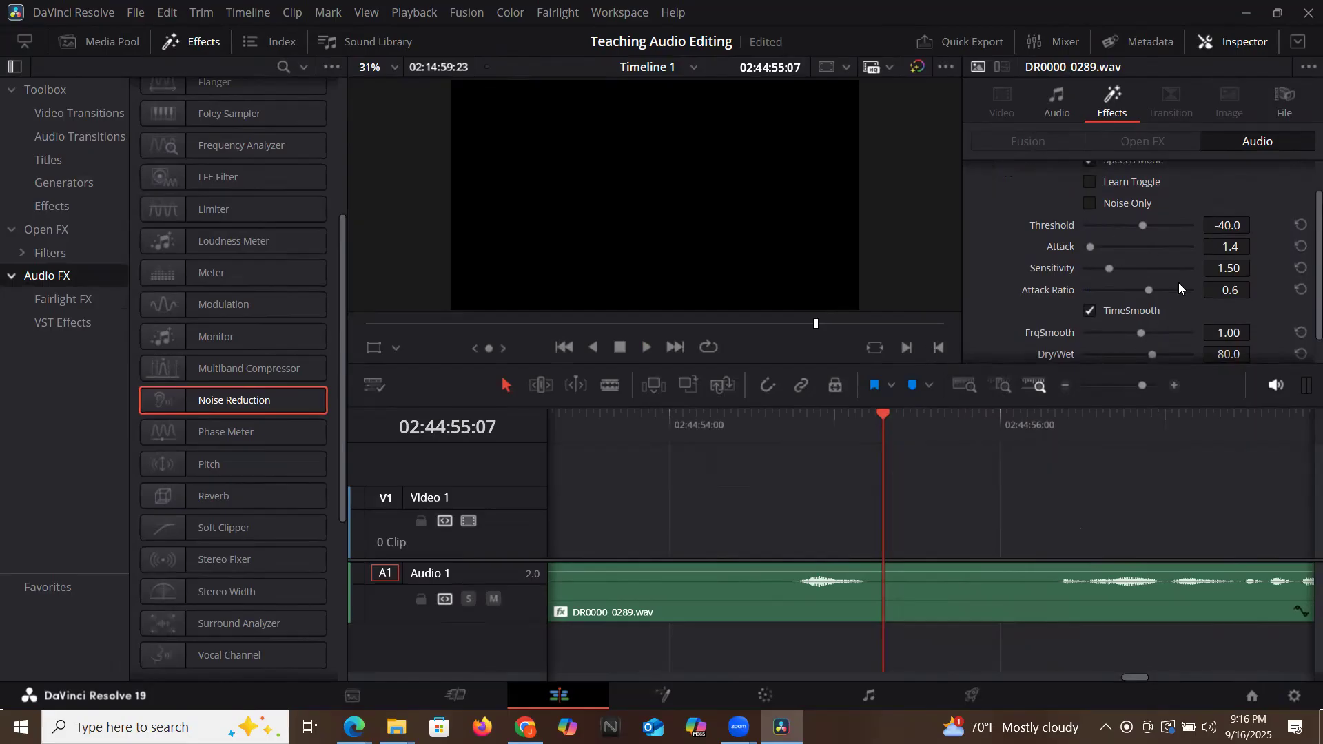
key(space)
drag(1175, 226, 1178, 225)
key(space)
click(869, 438)
key(space)
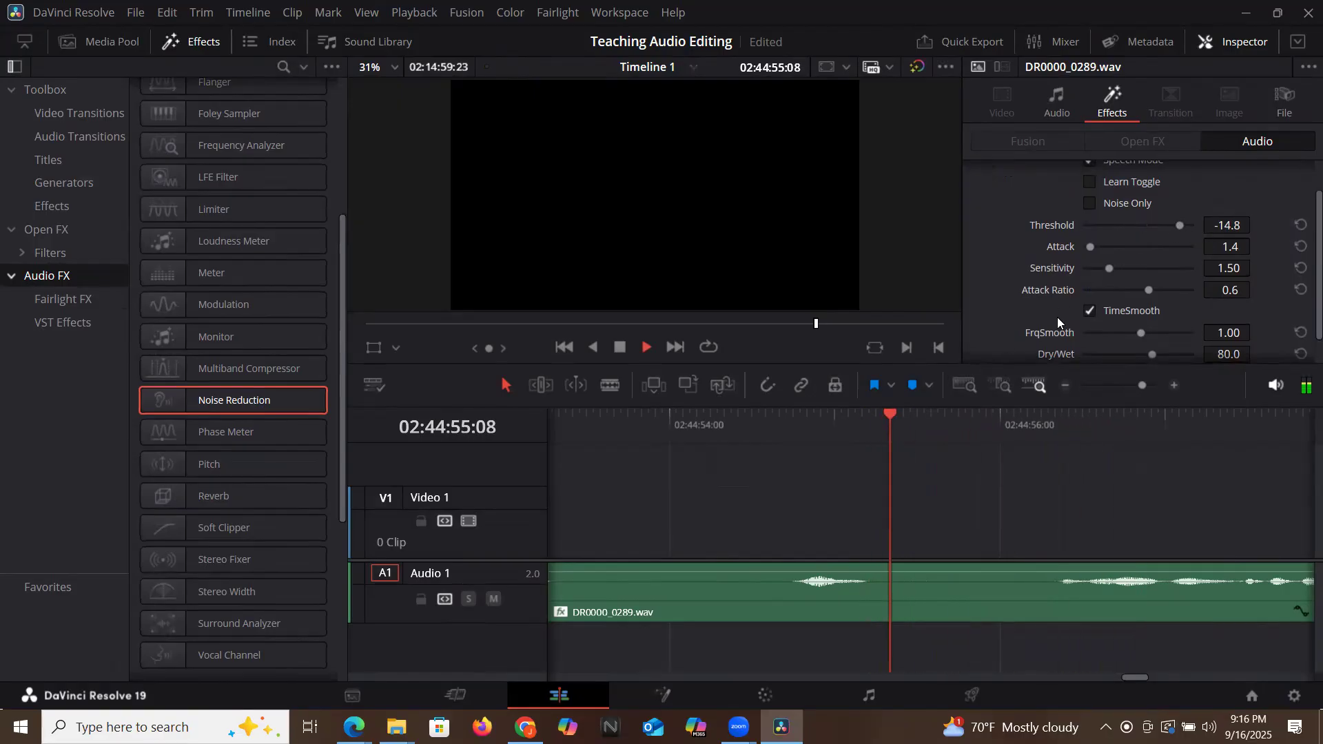
Set the Noise Reduction Threshold to -75.9 and play the clip.
key(space)
click(1091, 226)
key(space)
click(865, 432)
key(space)
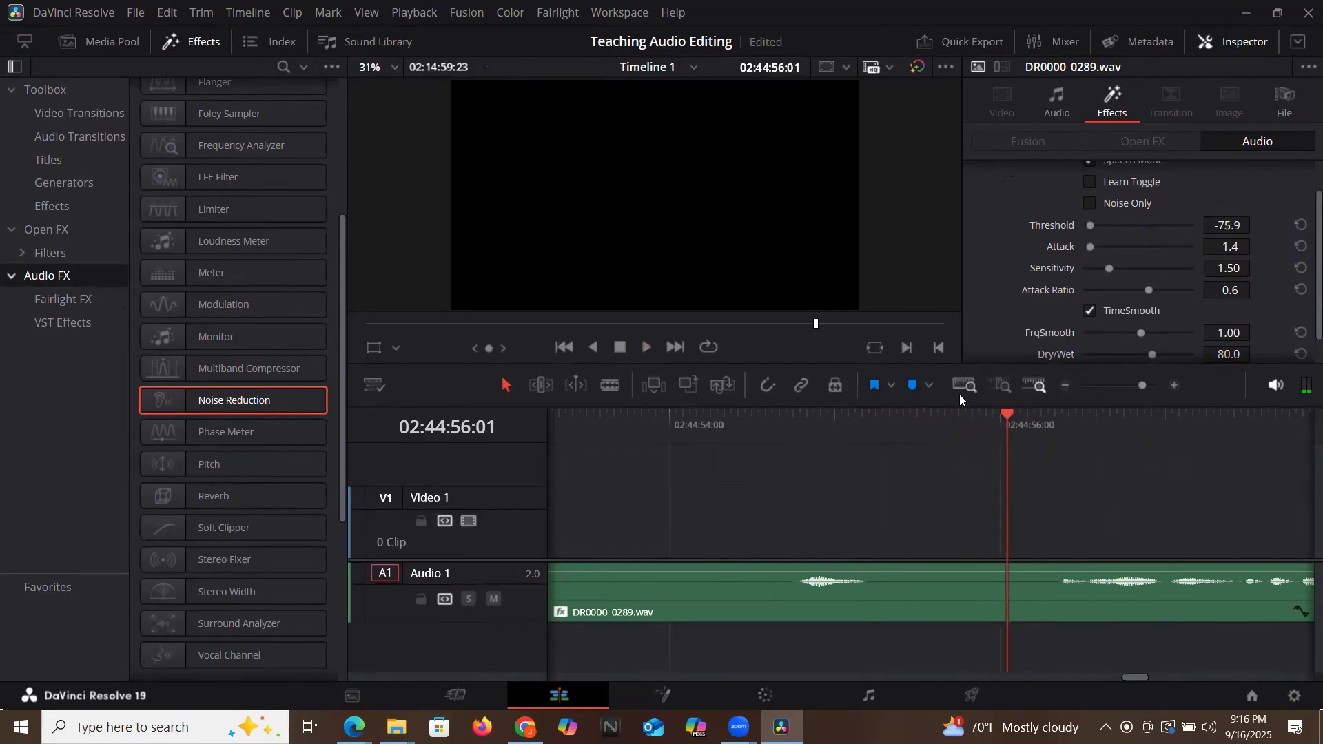
Reset the Noise Reduction Threshold, set it to -32.4, and play the clip from about 02:44:55:07.
click(1301, 225)
click(1155, 224)
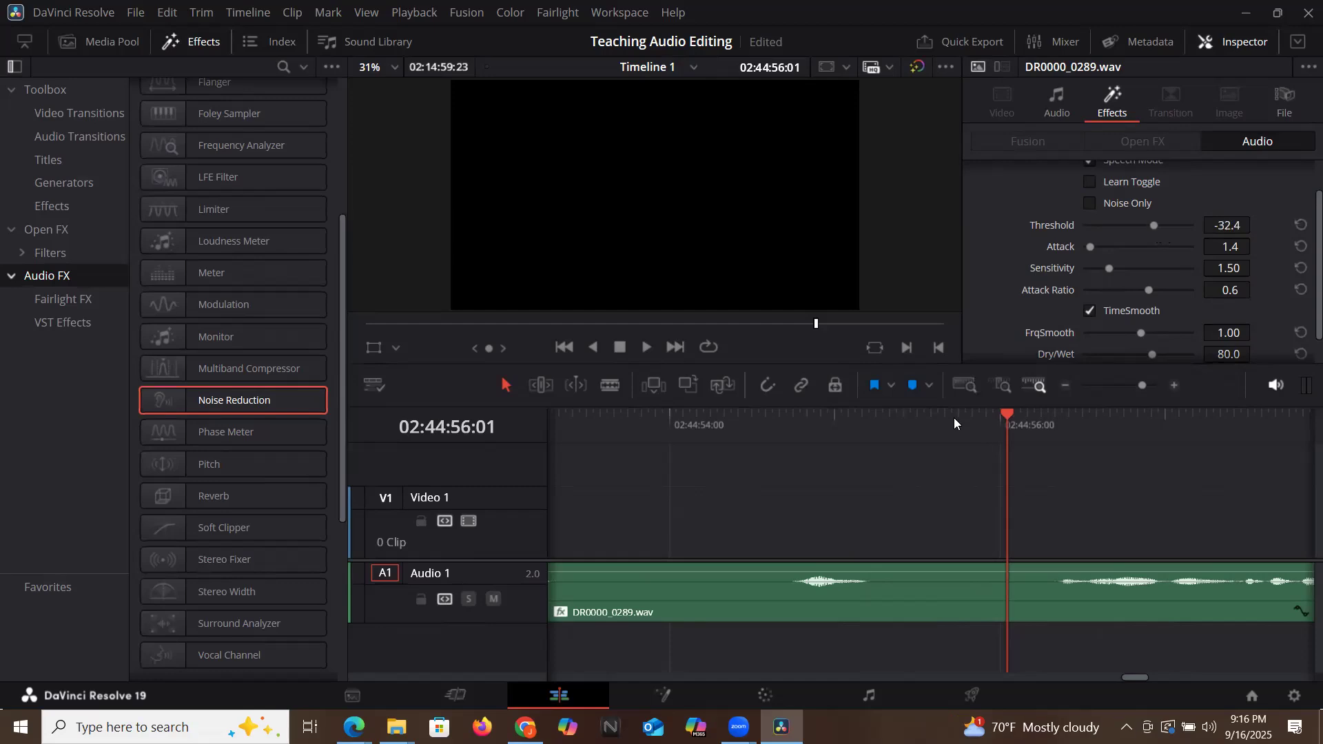
click(881, 428)
key(space)
click(882, 428)
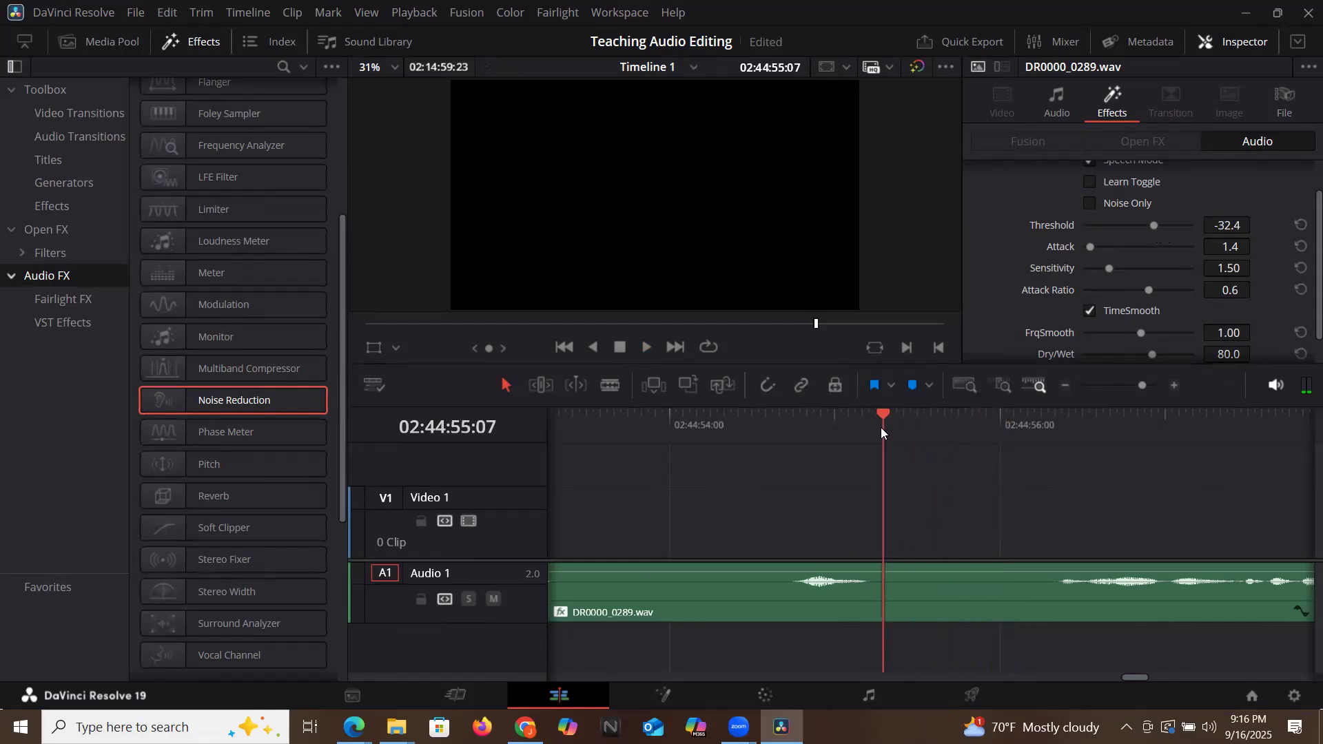
Try a much higher Noise Reduction Attack while playing the clip, and undo the change.
key(space)
click(1179, 246)
click(883, 426)
key(space)
key(ctrl+z)
key(ctrl+s)
Try the Noise Reduction Sensitivity at 4.35 and 0.74 during playback, and reset it to its default.
click(880, 432)
drag(1109, 268, 1181, 271)
key(space)
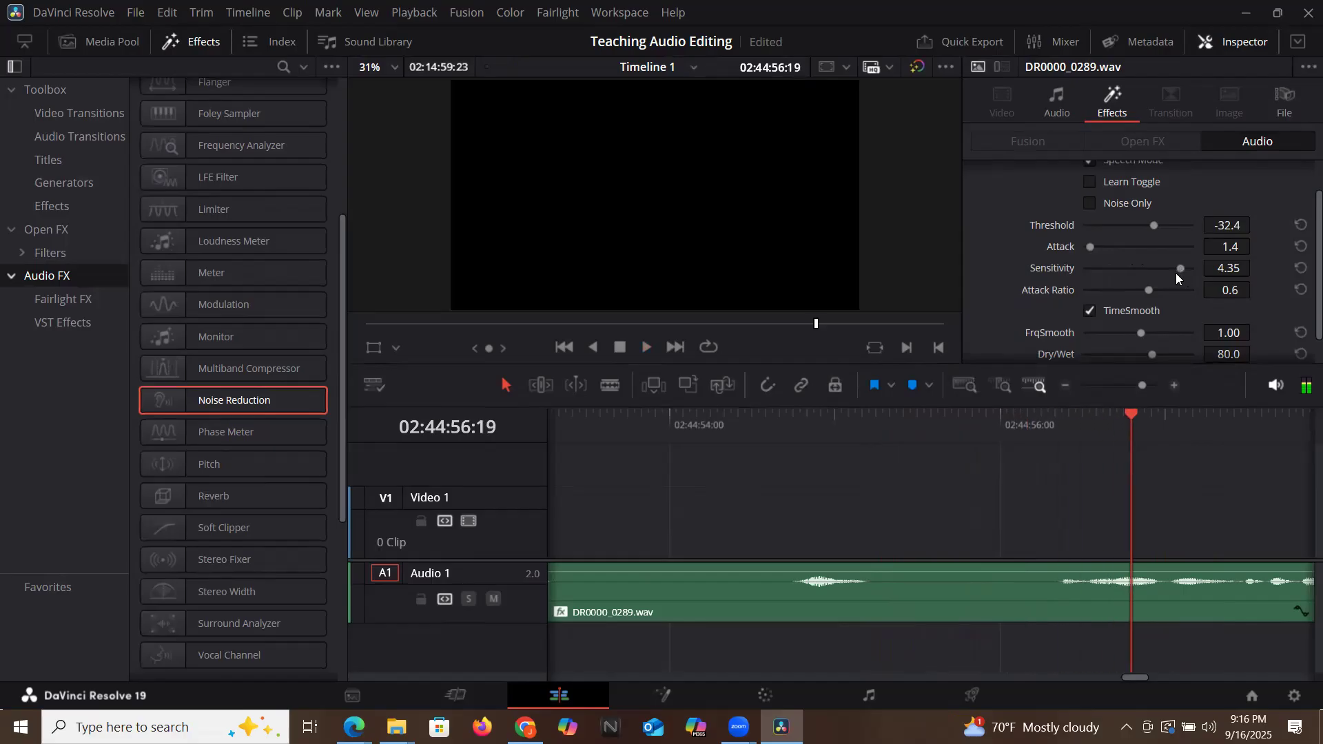
click(1089, 269)
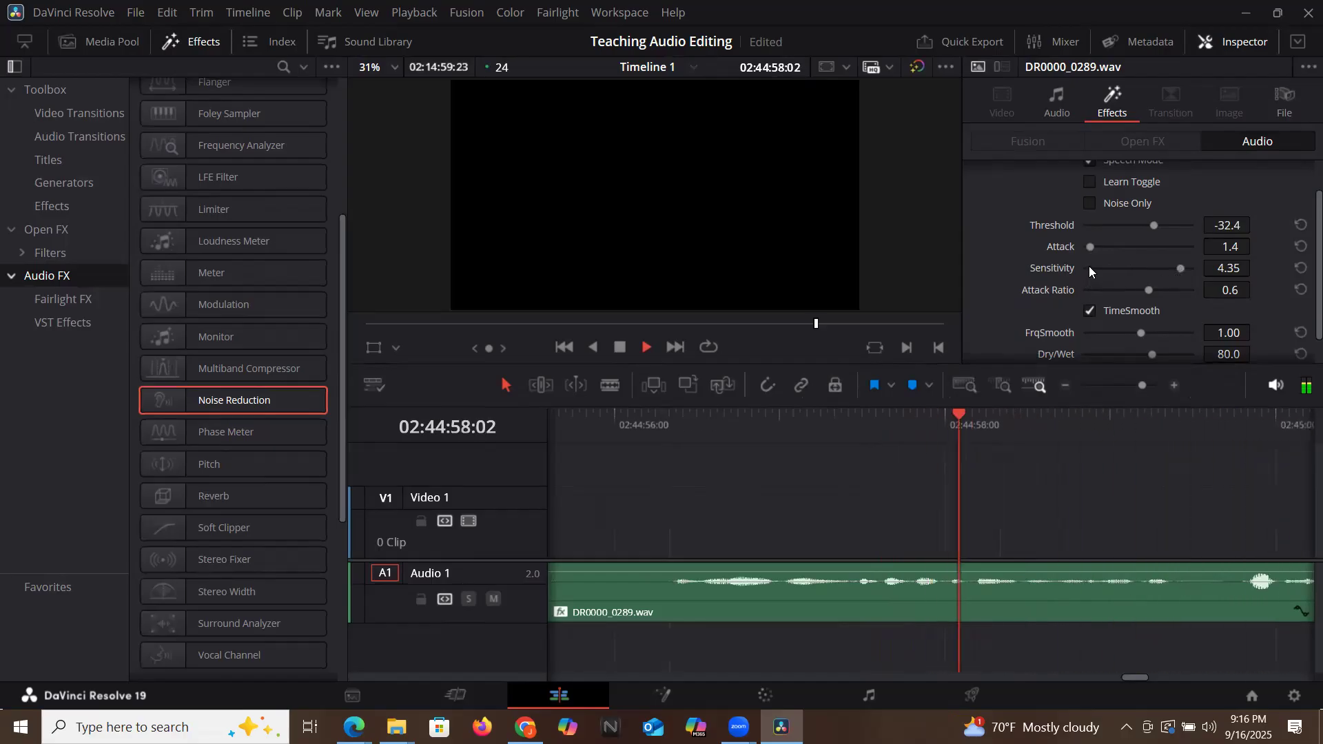
key(space)
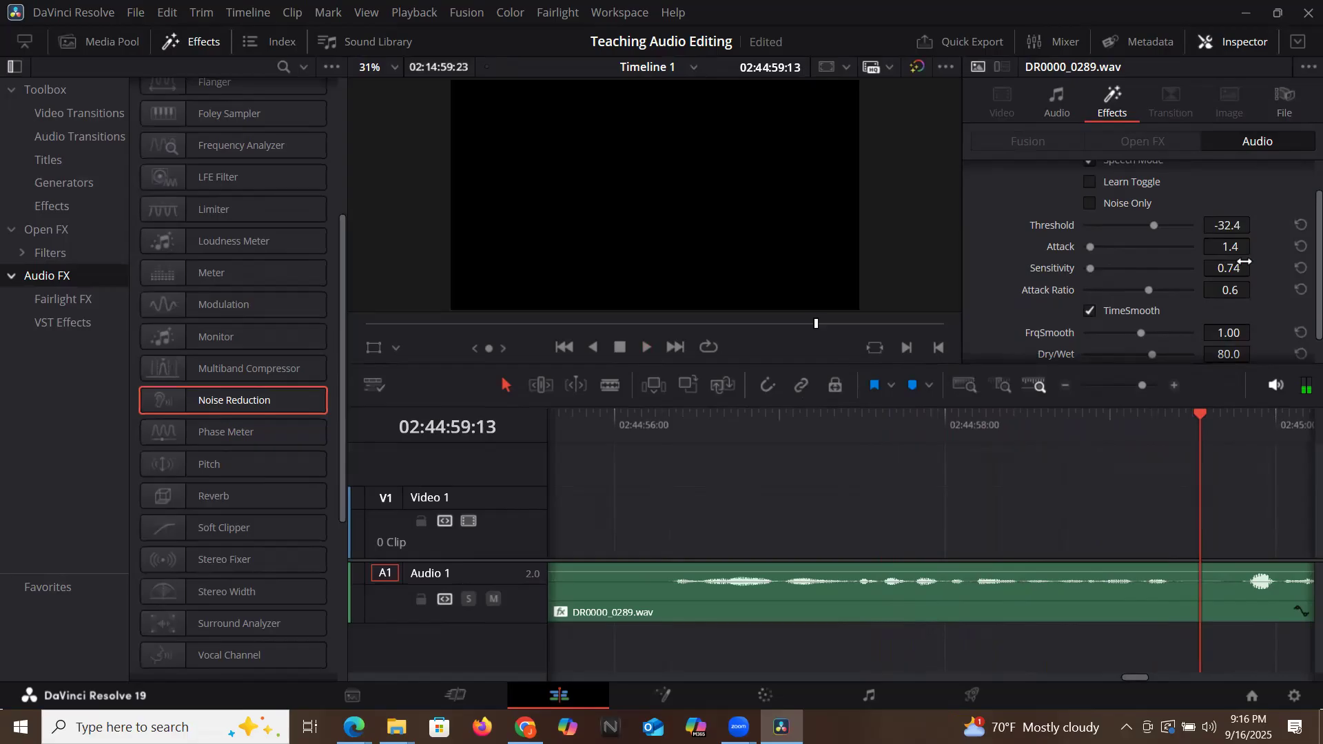
click(1301, 269)
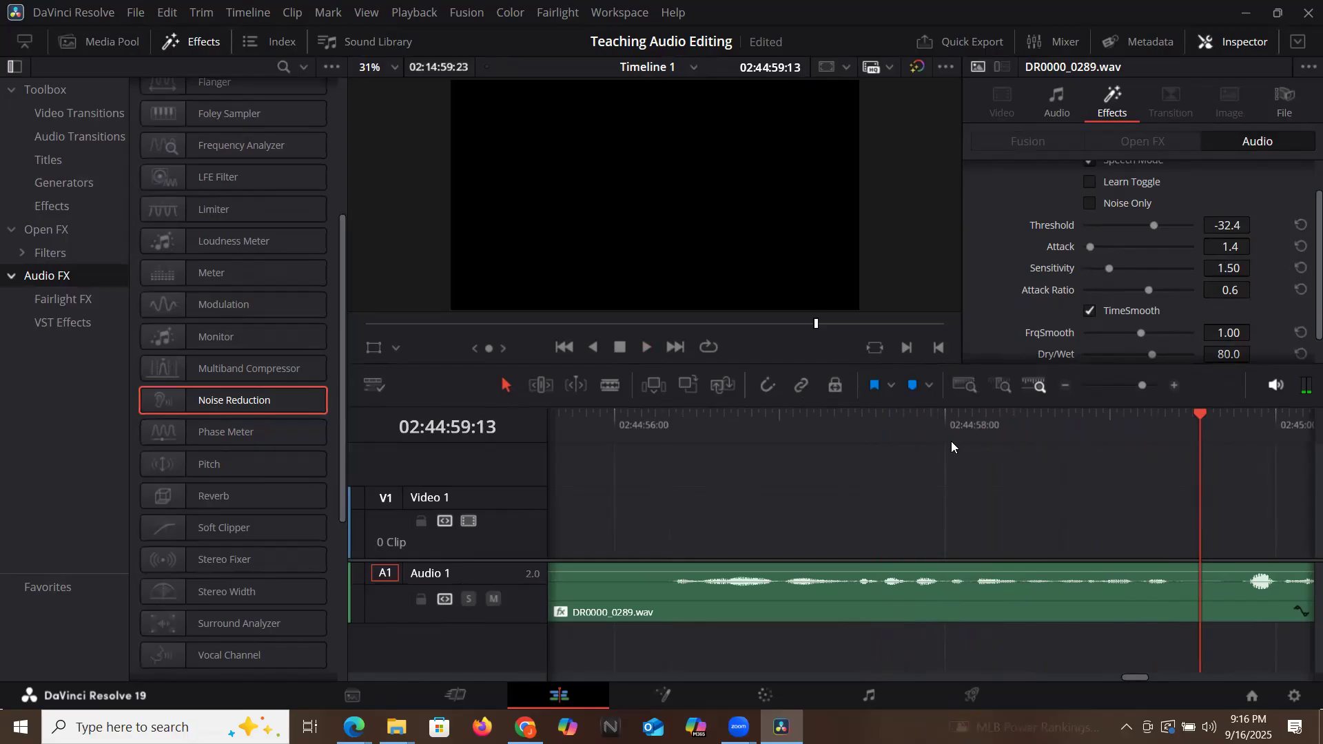
Play the clip from about 02:44:55:08 with the timeline zoomed out.
scroll(1011, 301, down, 1)
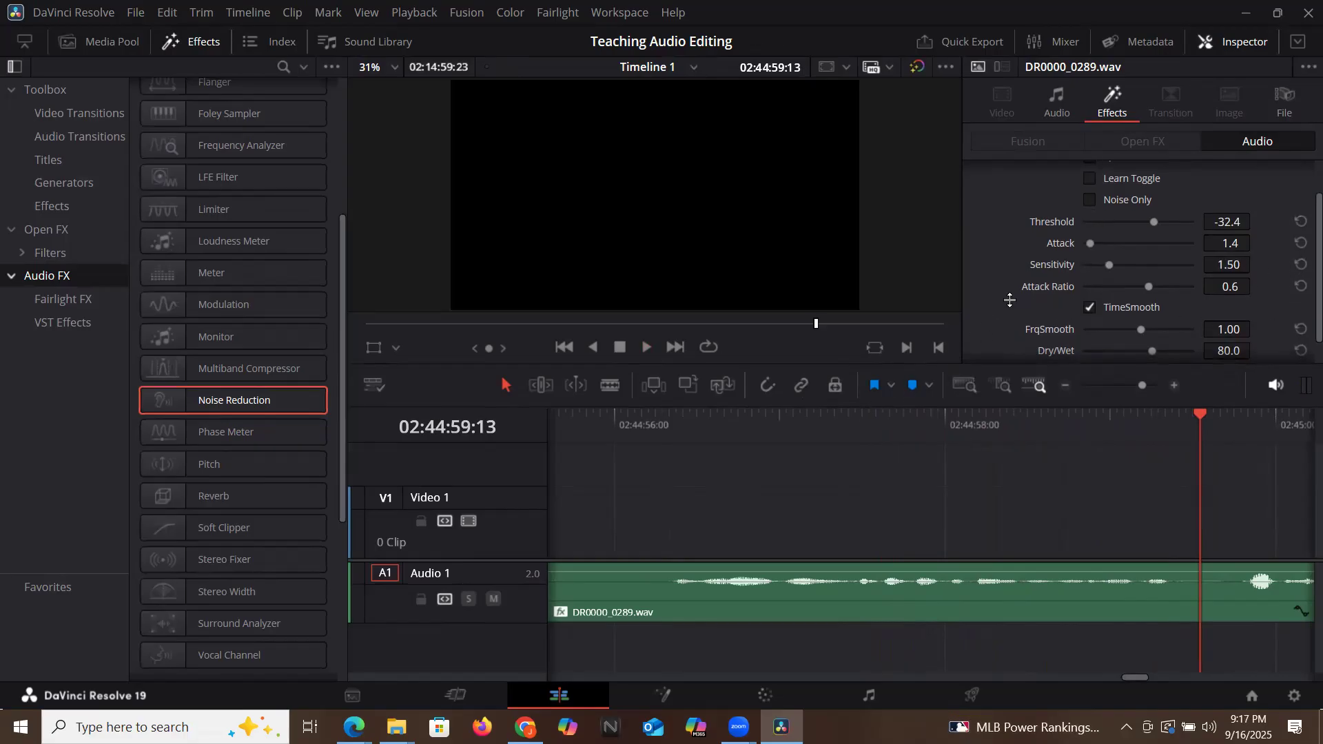
click(1067, 386)
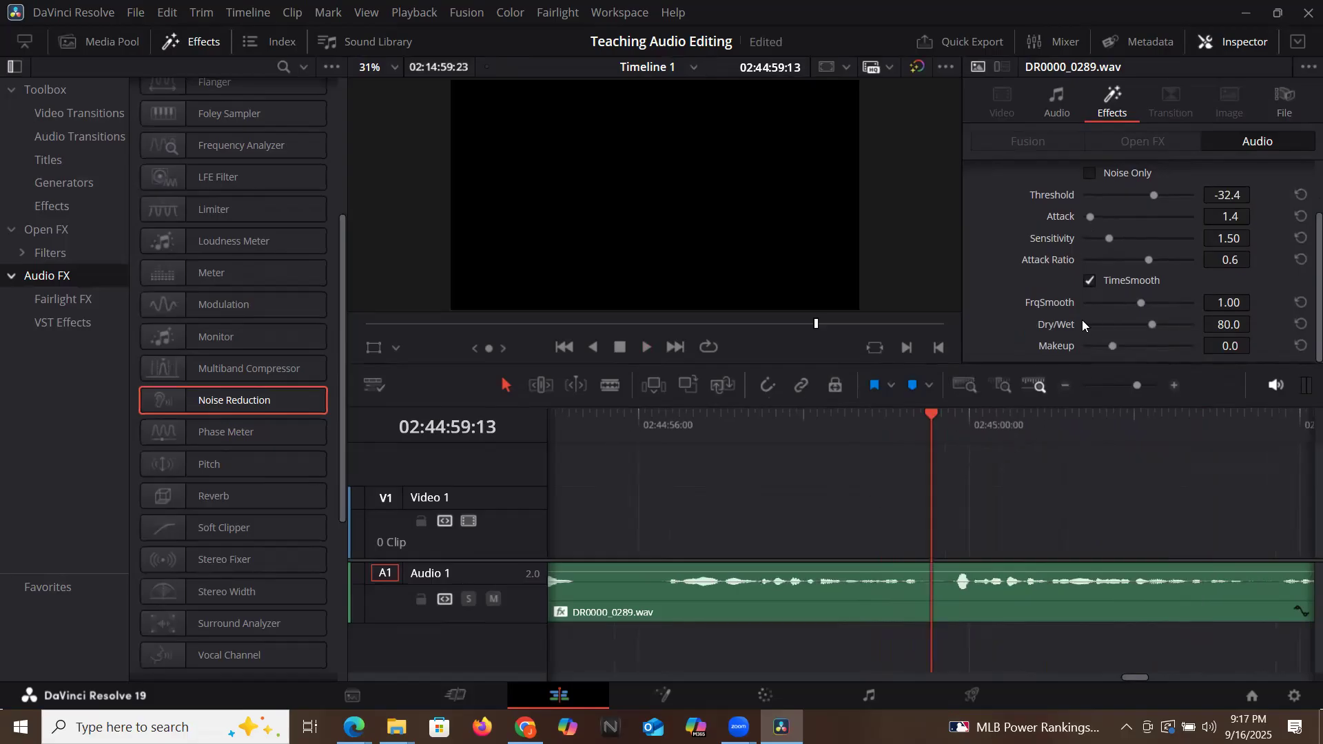
click(584, 435)
key(space)
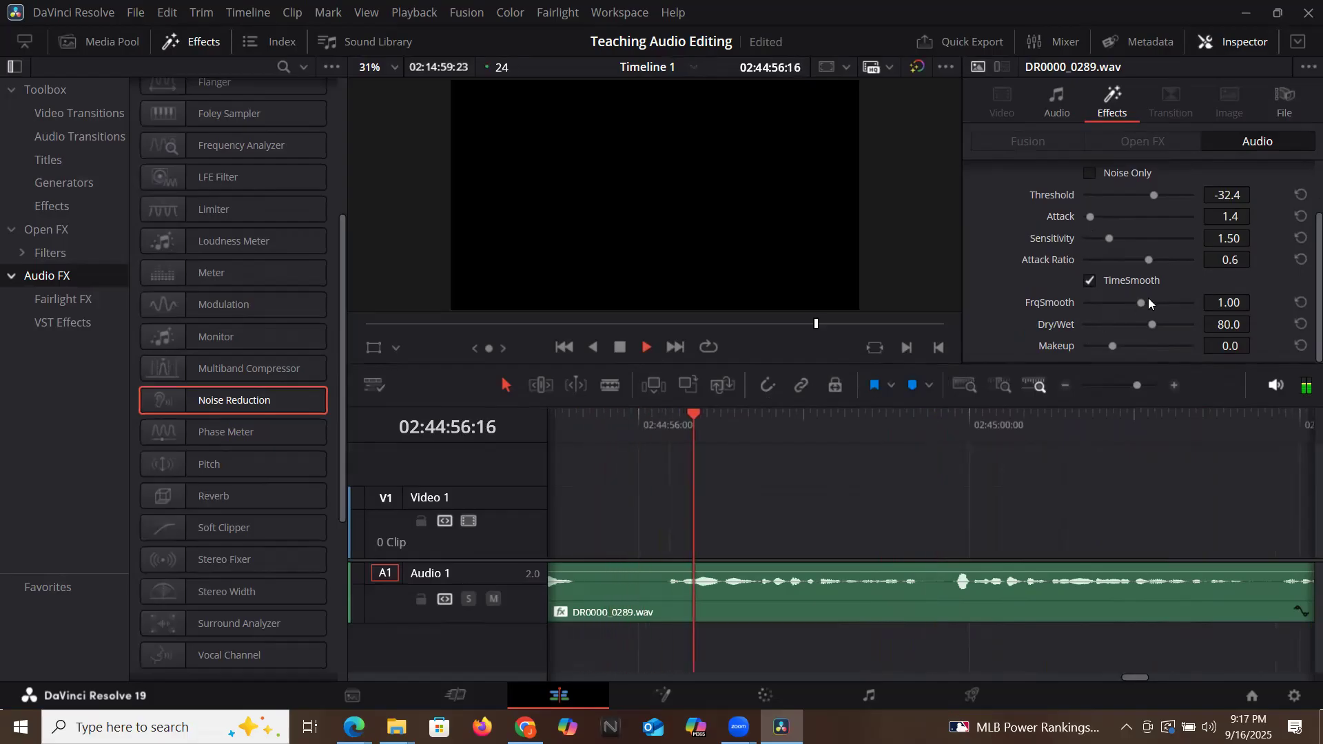
key(space)
Try a higher Noise Reduction FrqSmooth value during playback from about 02:44:55:09, and reset it to its default.
click(586, 426)
drag(1141, 302, 1180, 302)
key(space)
key(space)
double_click(1181, 303)
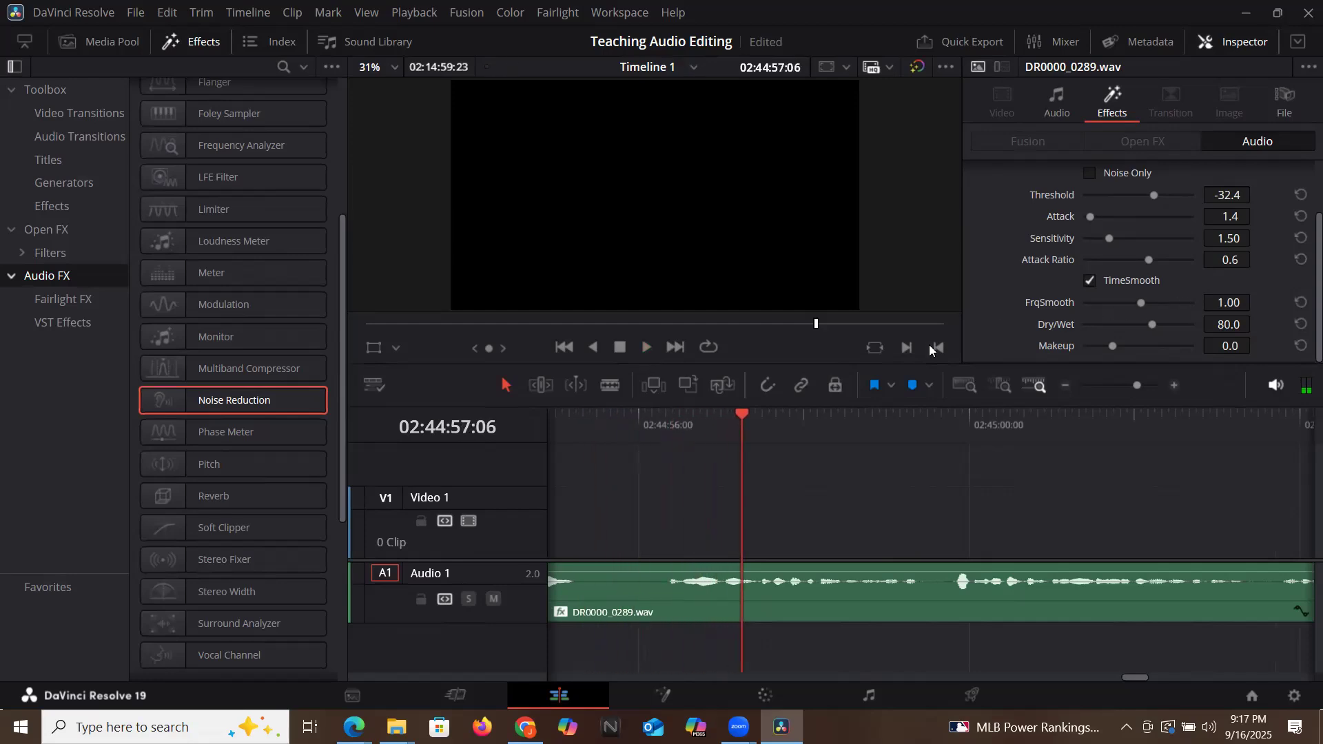
Set the Noise Reduction FrqSmooth to 0.12 during playback and return the playhead to 02:44:55:11.
click(579, 421)
key(space)
click(1090, 302)
key(space)
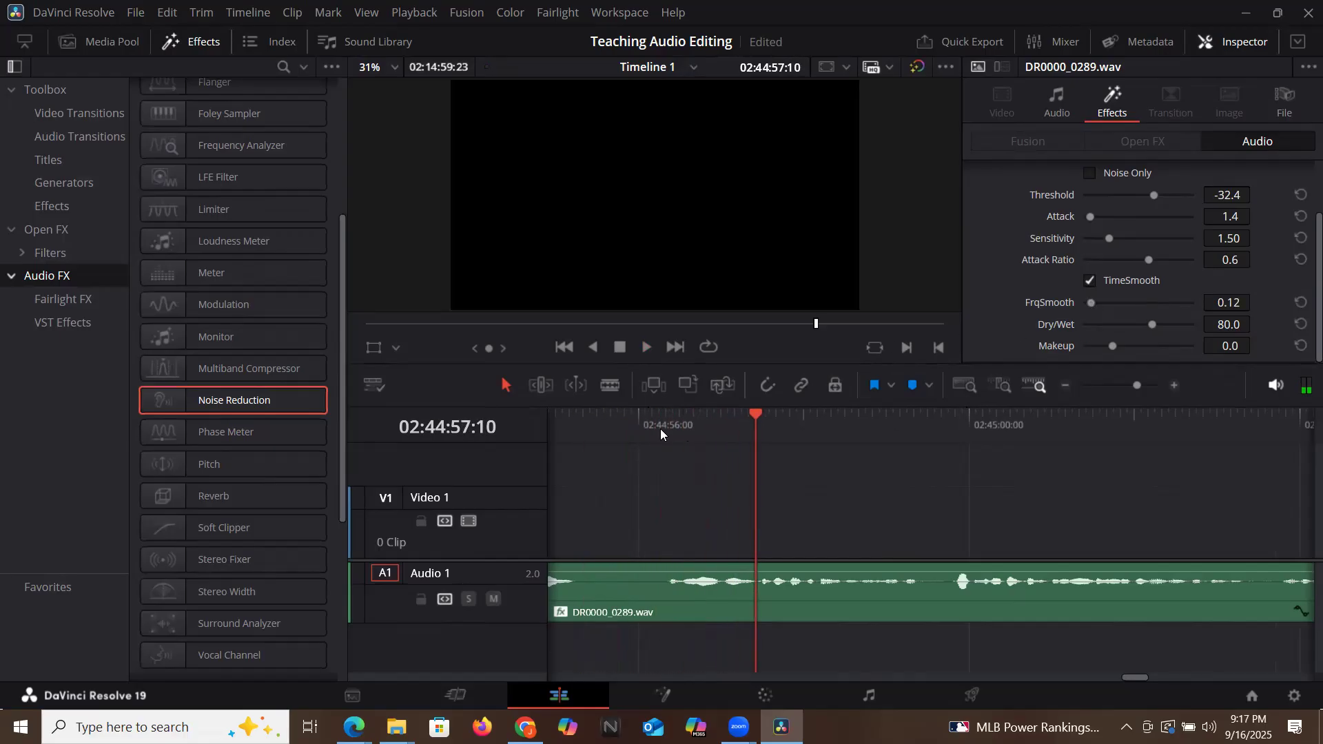
click(594, 422)
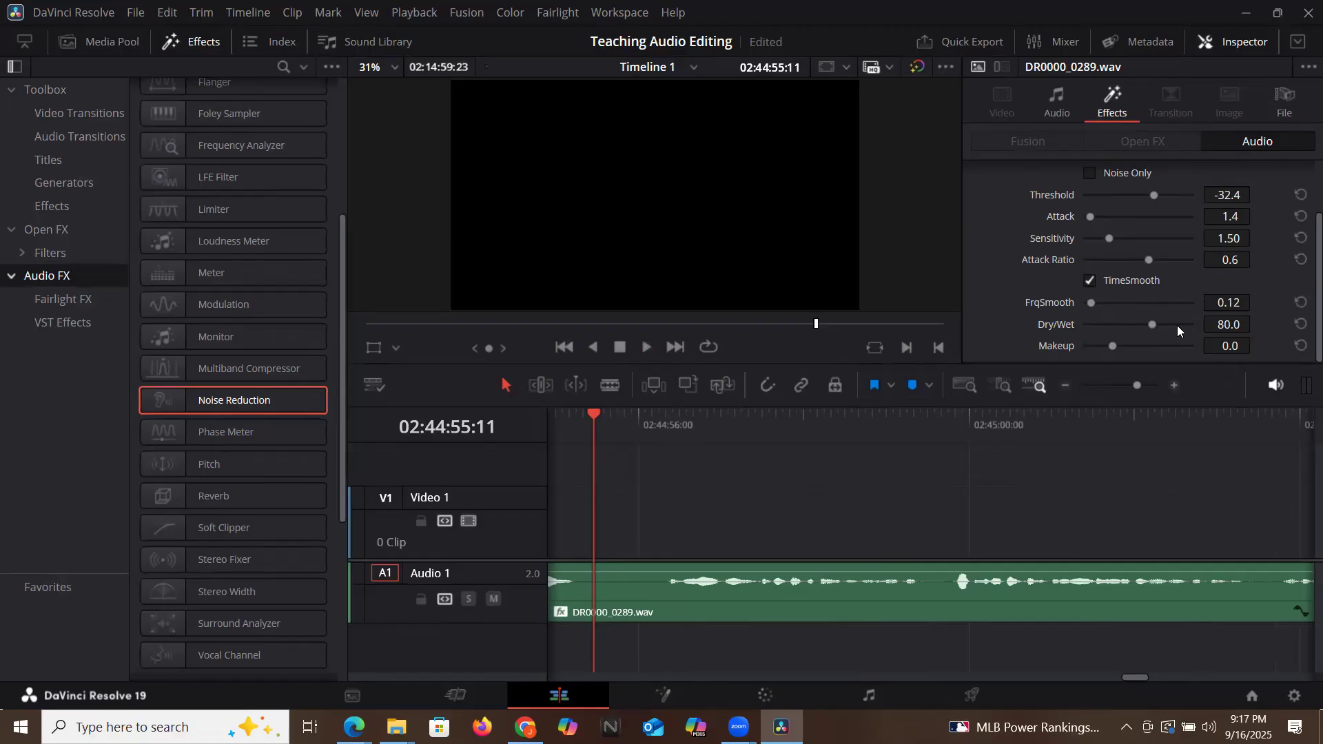
Raise the Noise Reduction Dry/Wet to 96.6 while playing the clip from 02:44:55:04, and replay the passage.
click(571, 428)
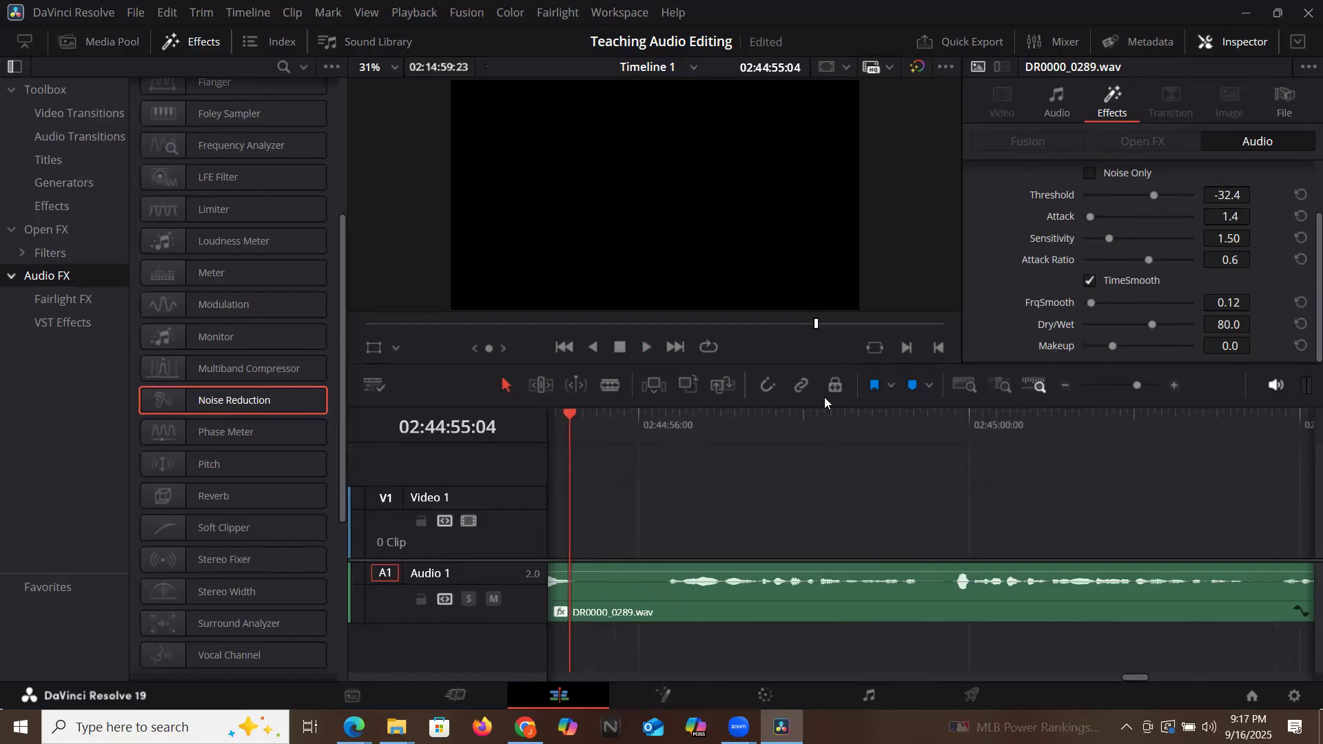
key(space)
click(1187, 325)
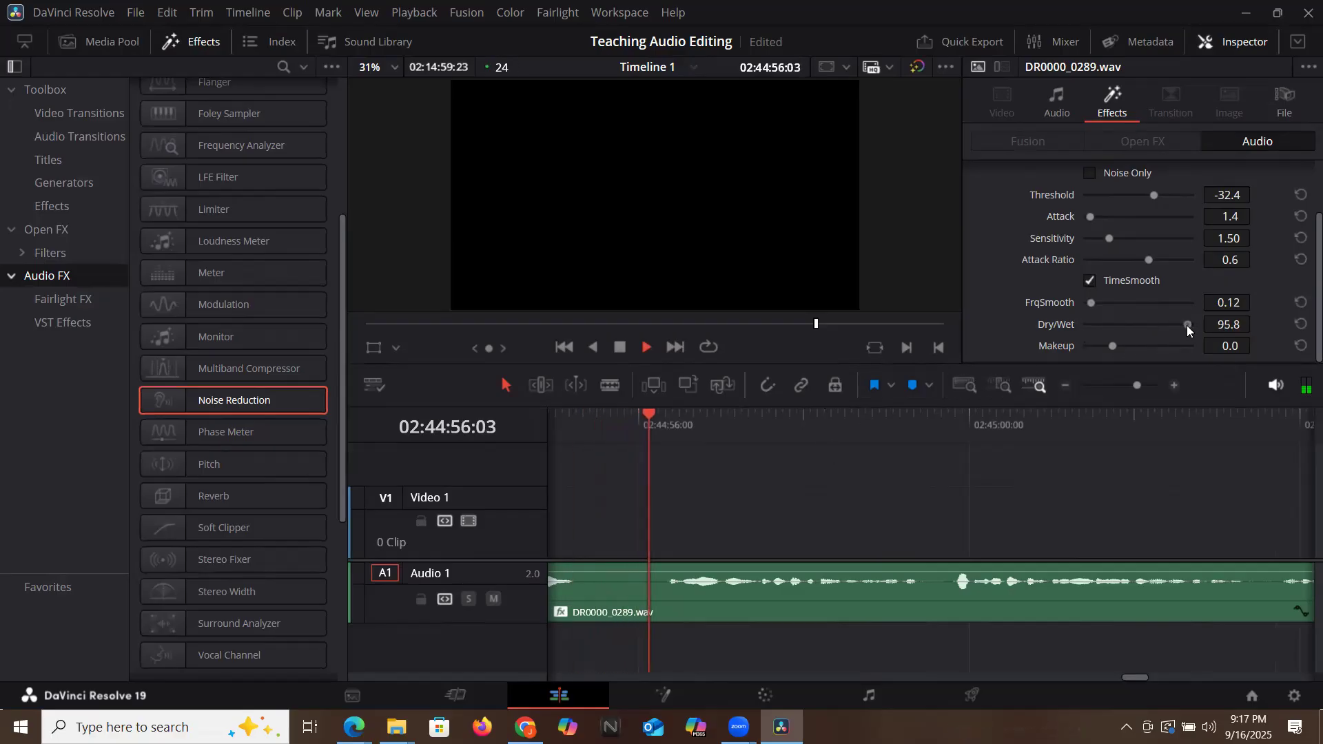
drag(1189, 327, 1189, 328)
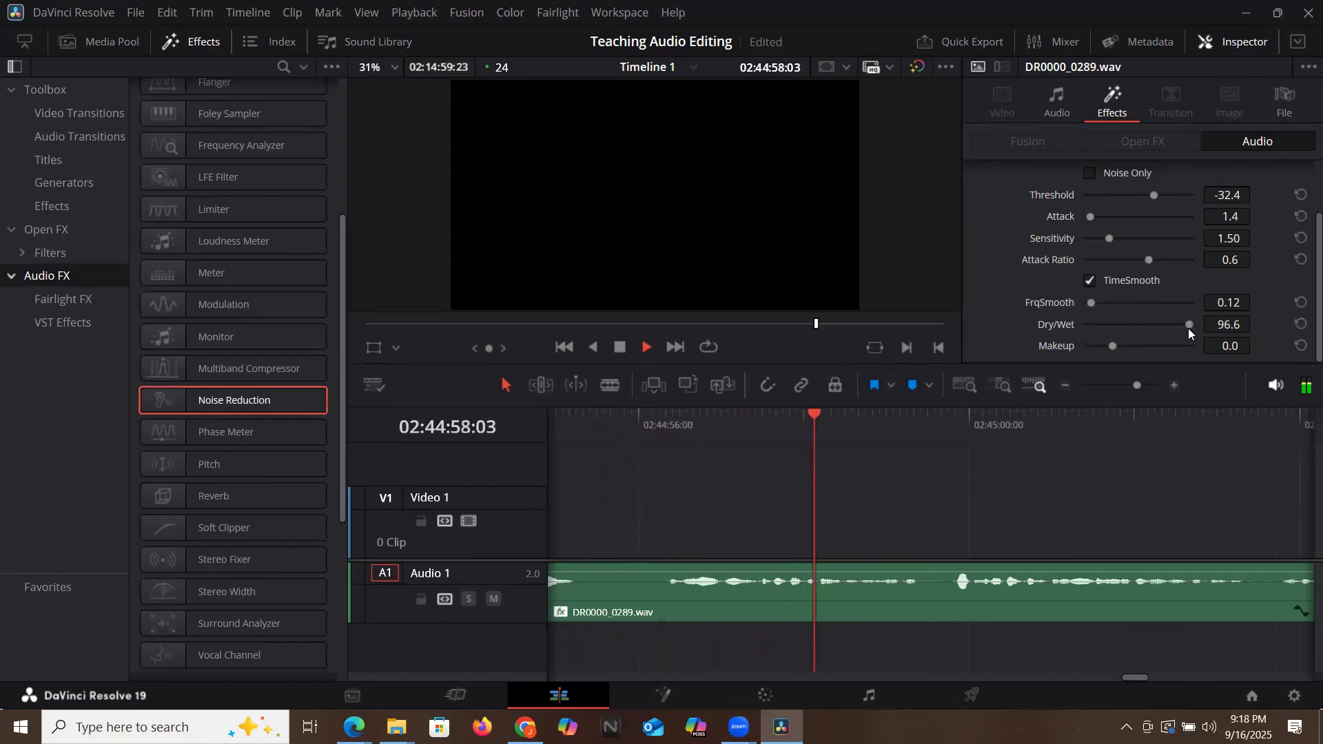
click(589, 426)
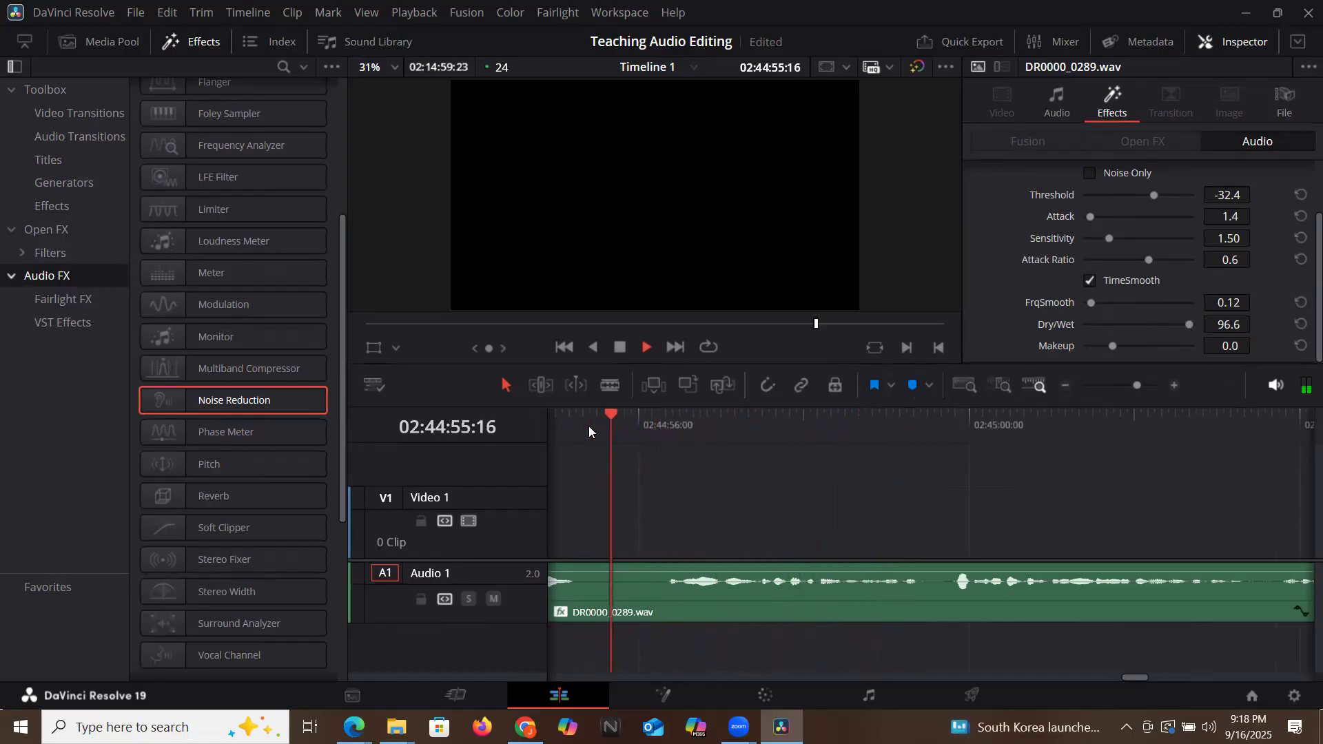
click(588, 426)
Try the Noise Reduction Dry/Wet at 29.4, play the clip from 02:44:55:06, and reset the value to its default.
click(1090, 325)
click(575, 425)
key(space)
click(577, 424)
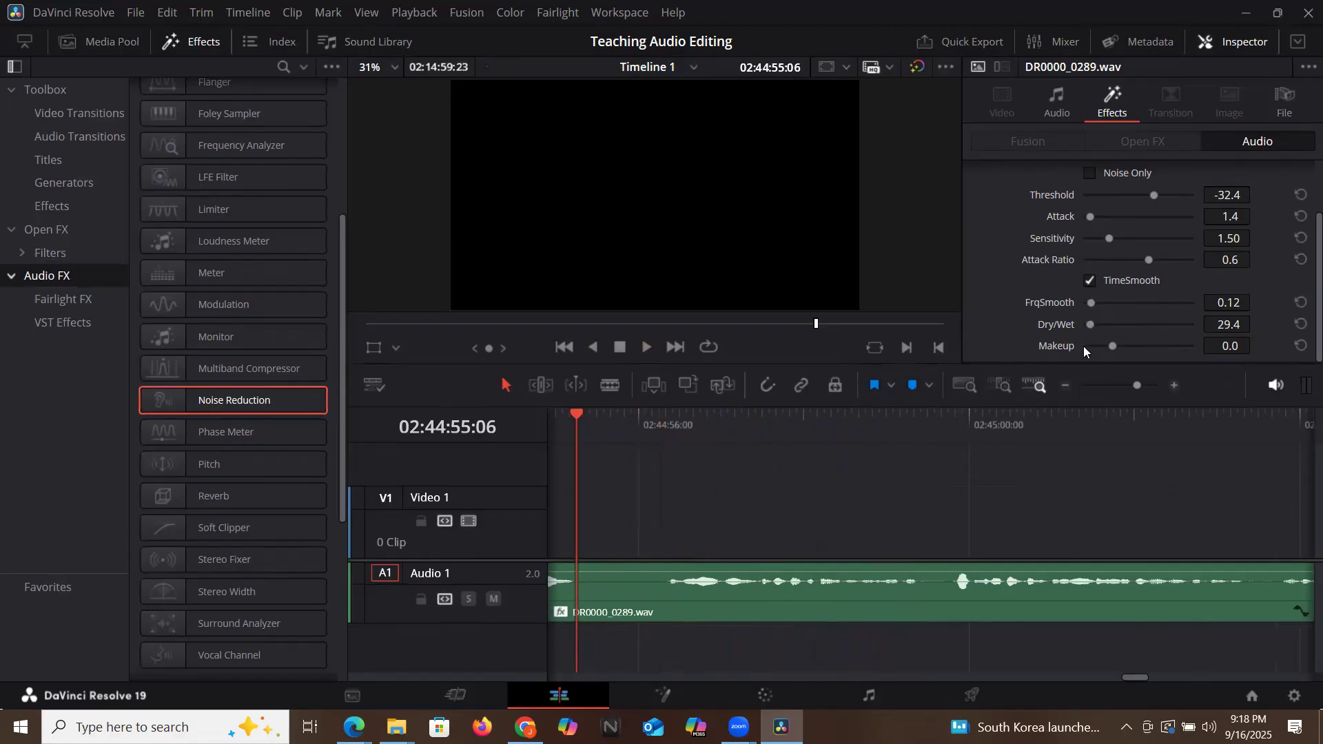
key(space)
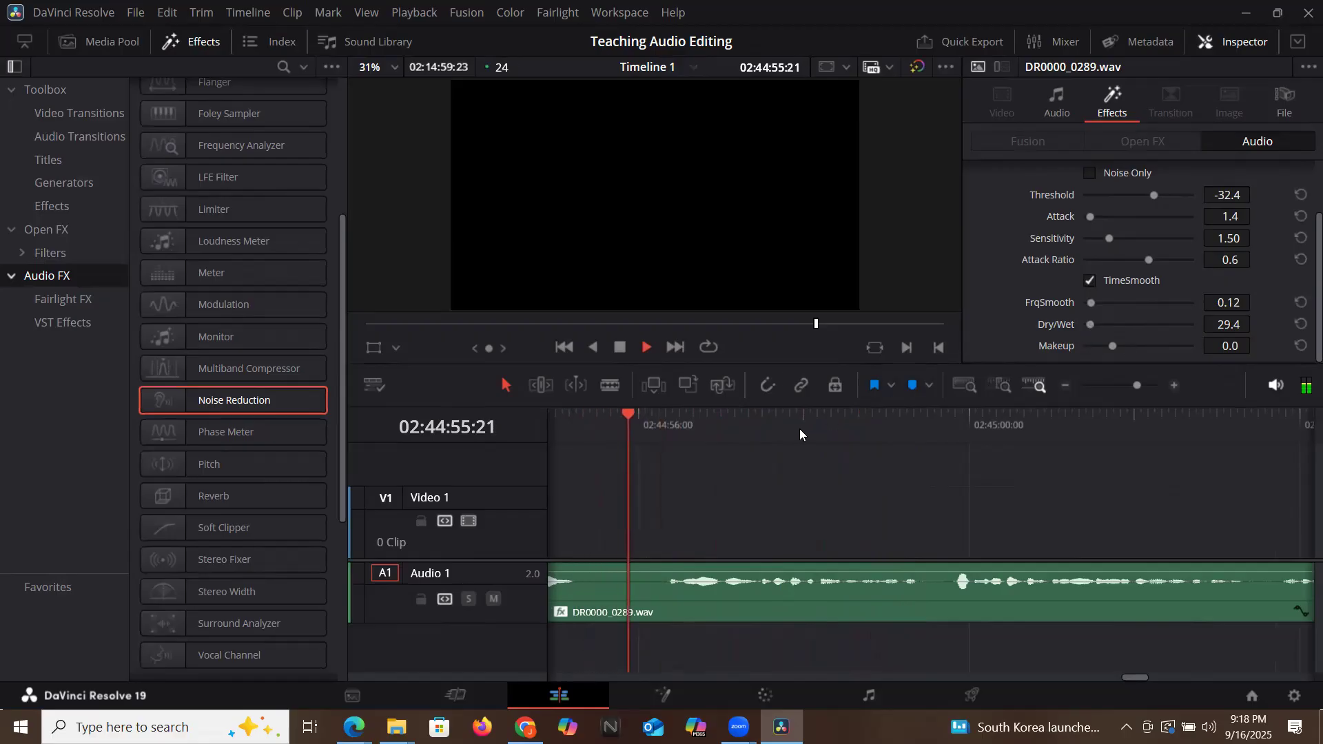
click(1301, 324)
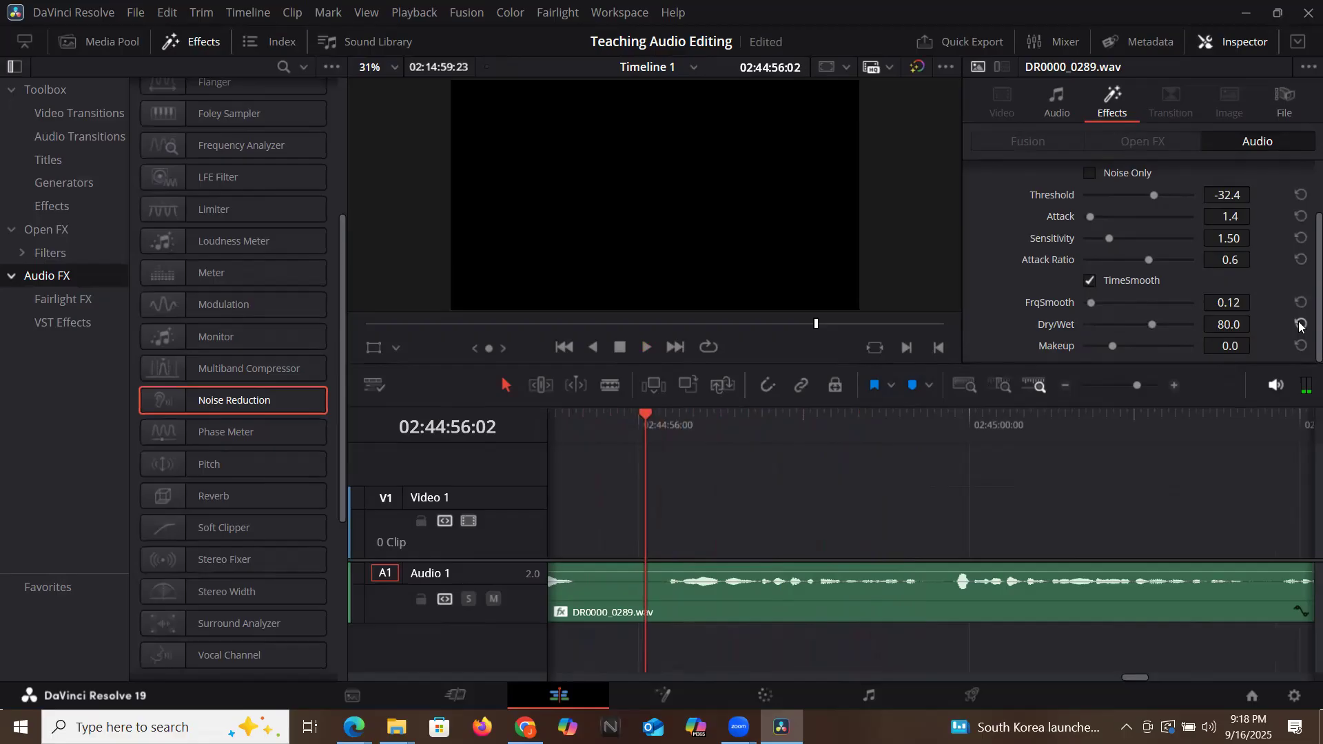
Try the Noise Reduction Makeup at 13.6 during playback, reset it, and return the playhead to 02:44:55:09.
click(564, 423)
key(space)
click(1176, 349)
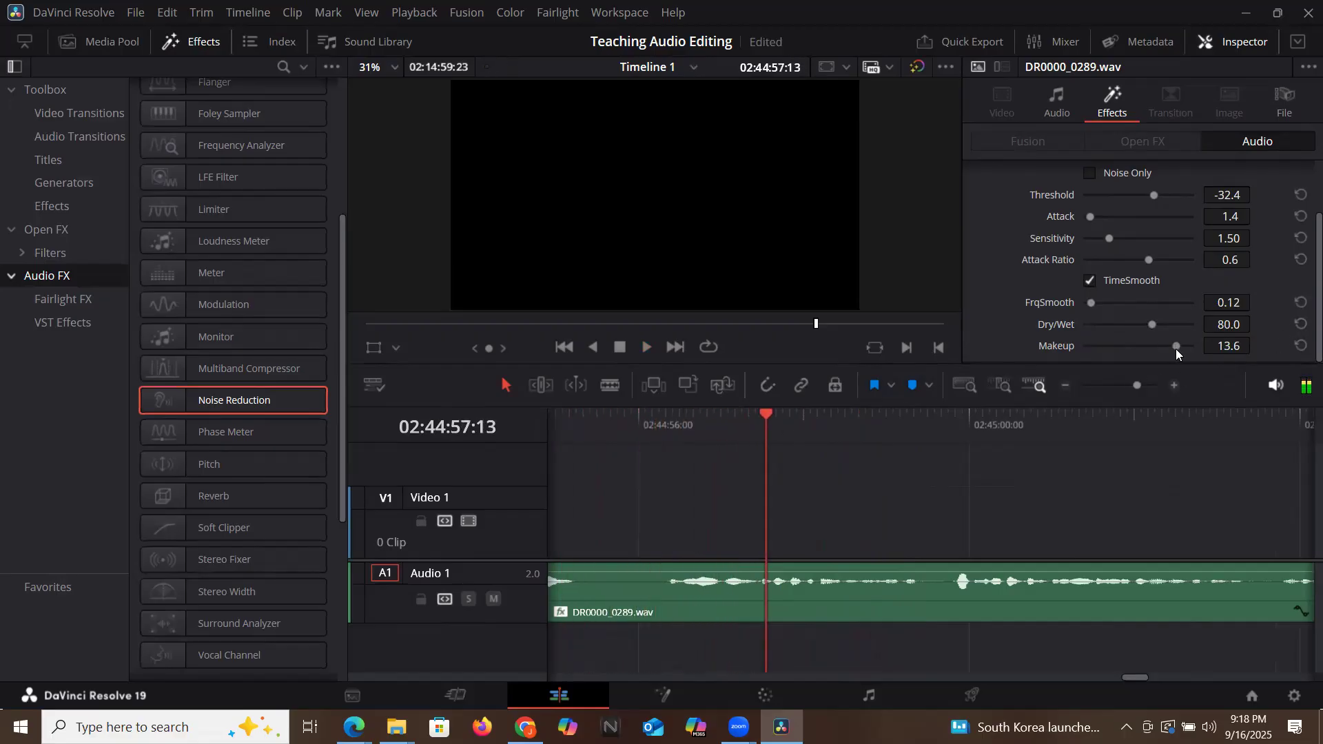
click(1302, 346)
click(587, 429)
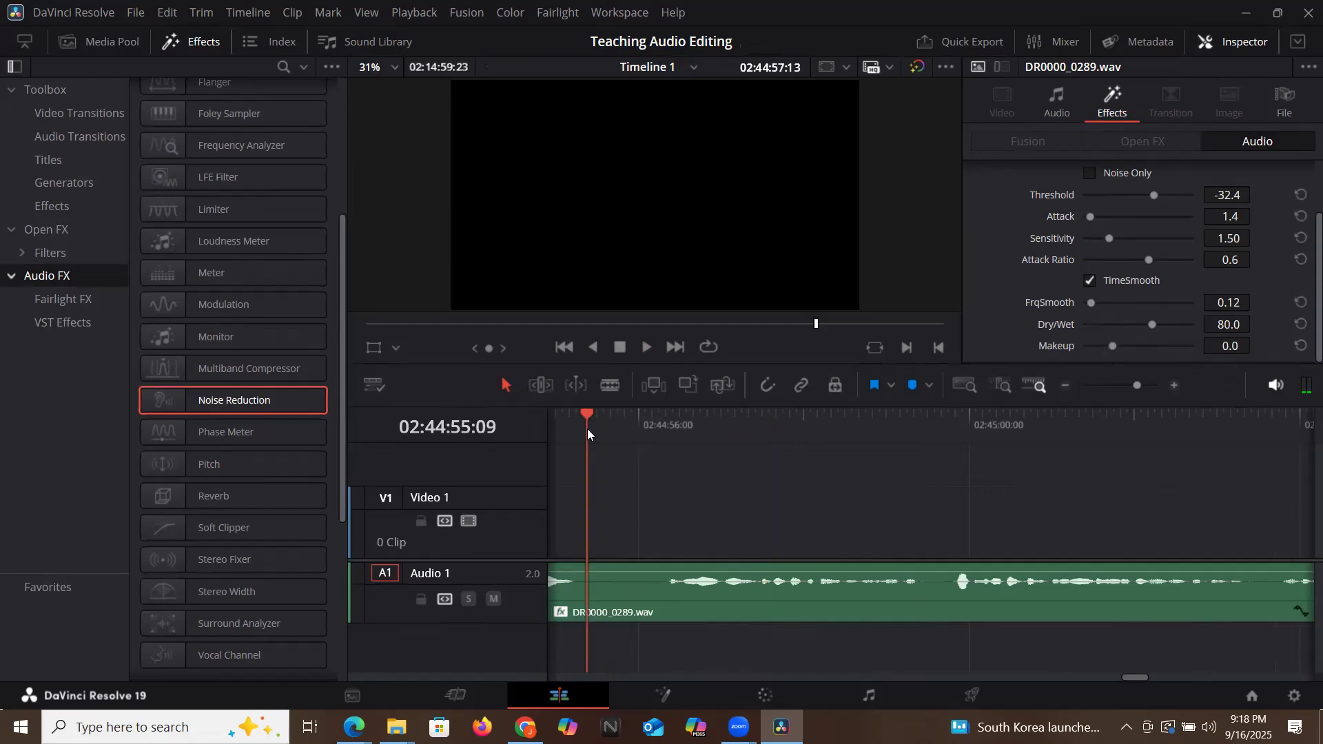
Set the Noise Reduction Makeup to -1.8, play the clip from about 02:44:55:06, and save the project.
click(1104, 347)
click(578, 427)
key(space)
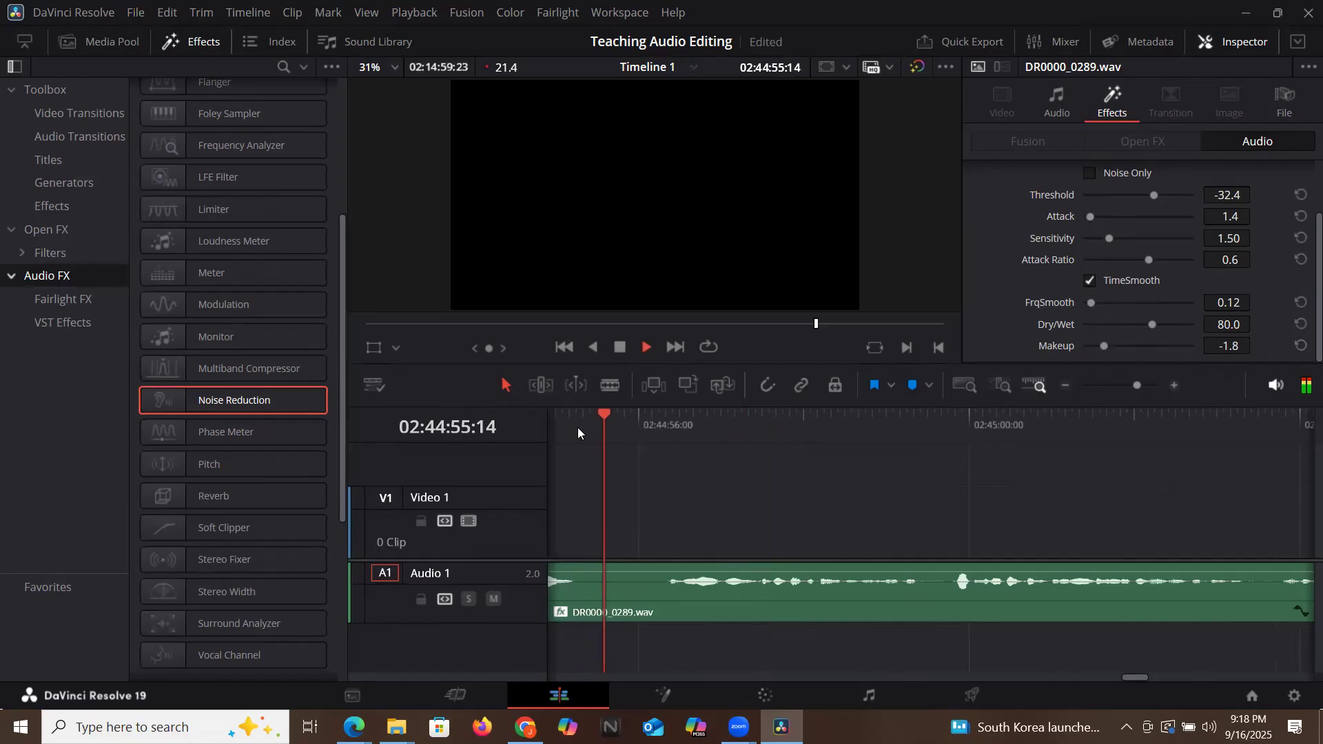
key(space)
click(606, 427)
key(ctrl+s)
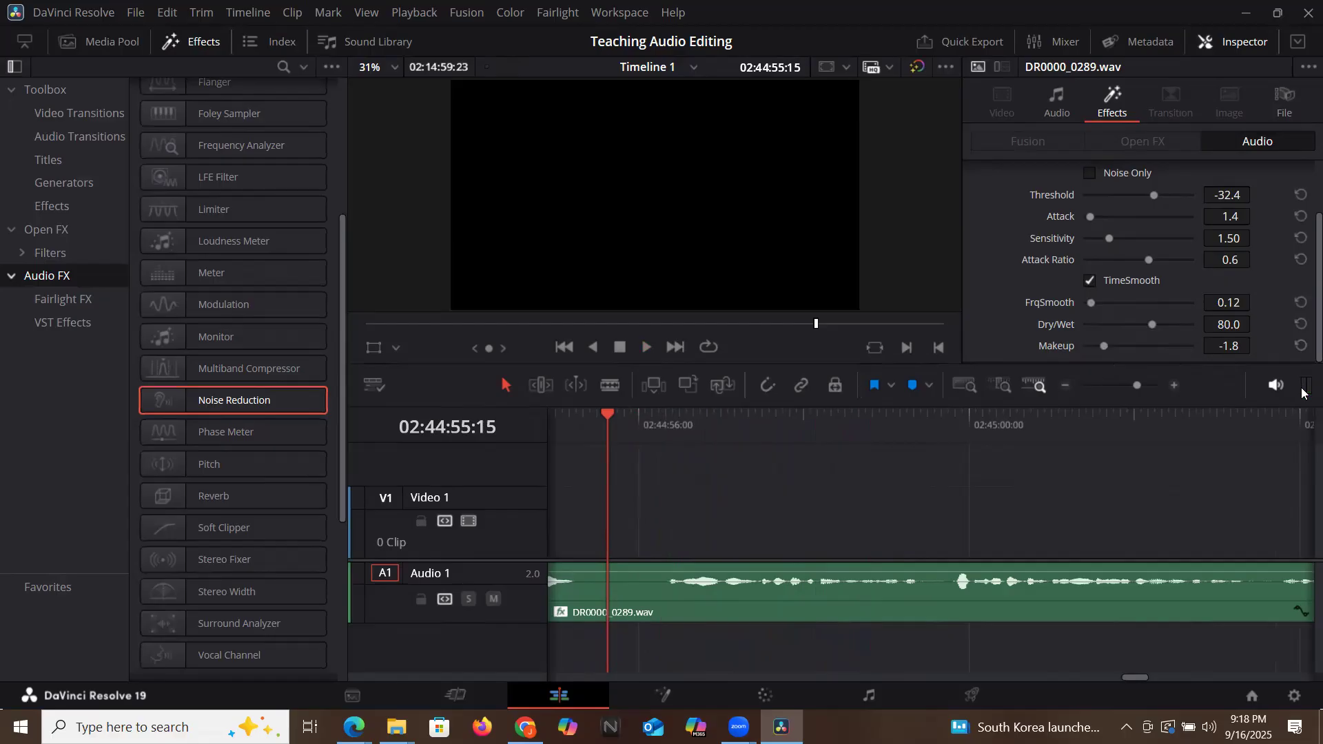
click(1062, 102)
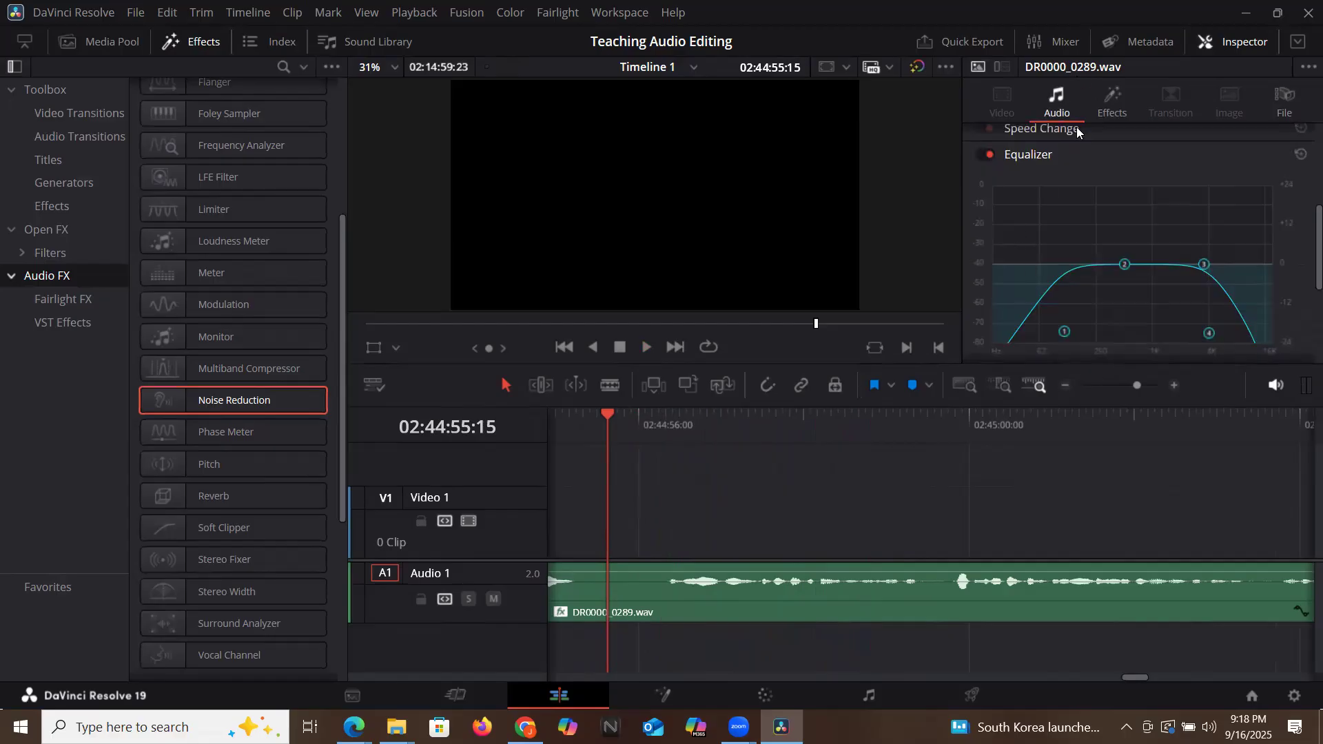
click(1113, 102)
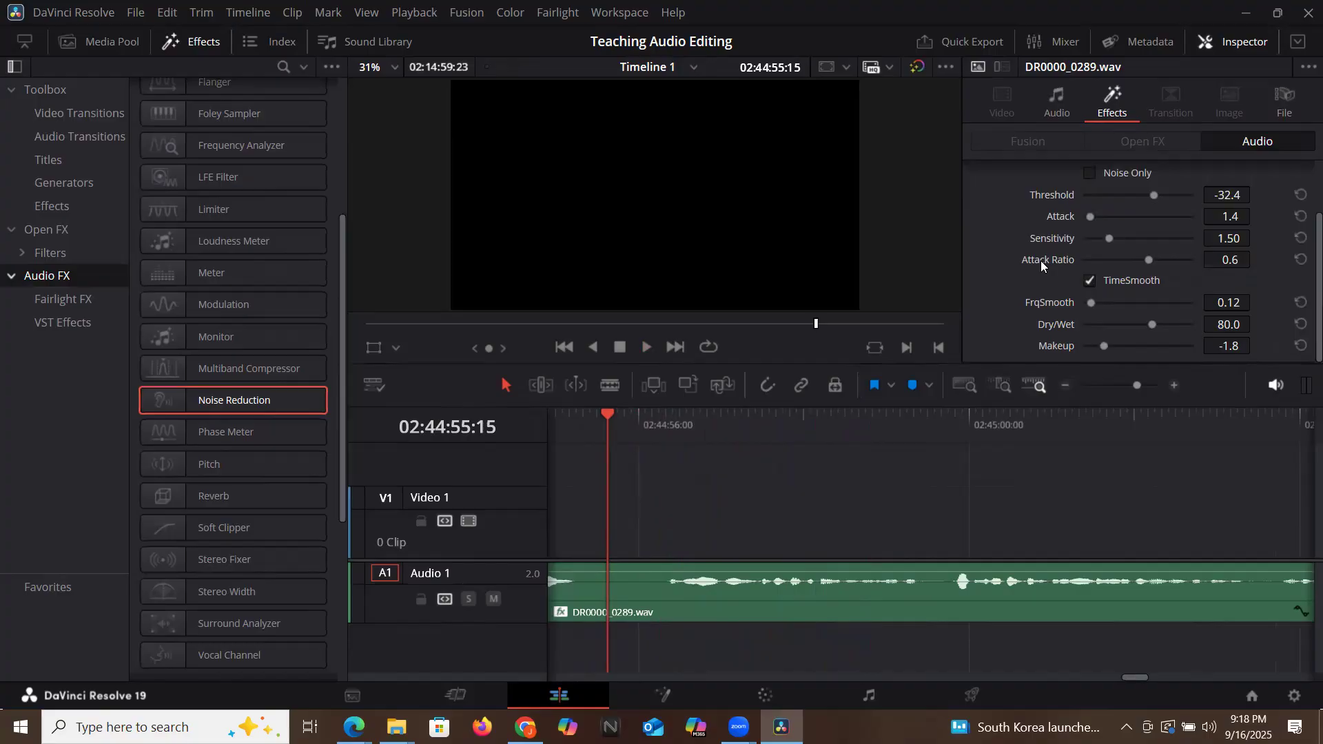
scroll(1041, 260, up, 3)
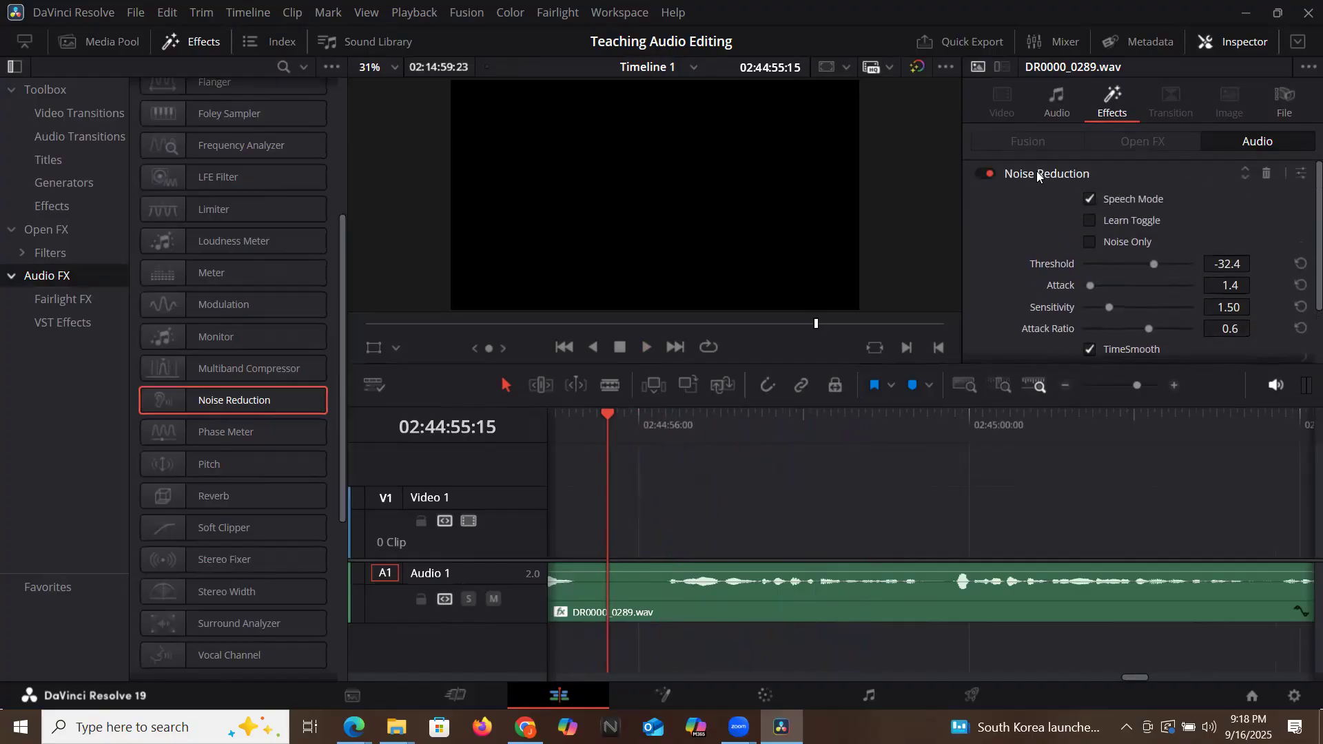
Set the DR0000_0289.wav clip's volume to 15.0 and play it from about 02:44:55:05.
click(1052, 101)
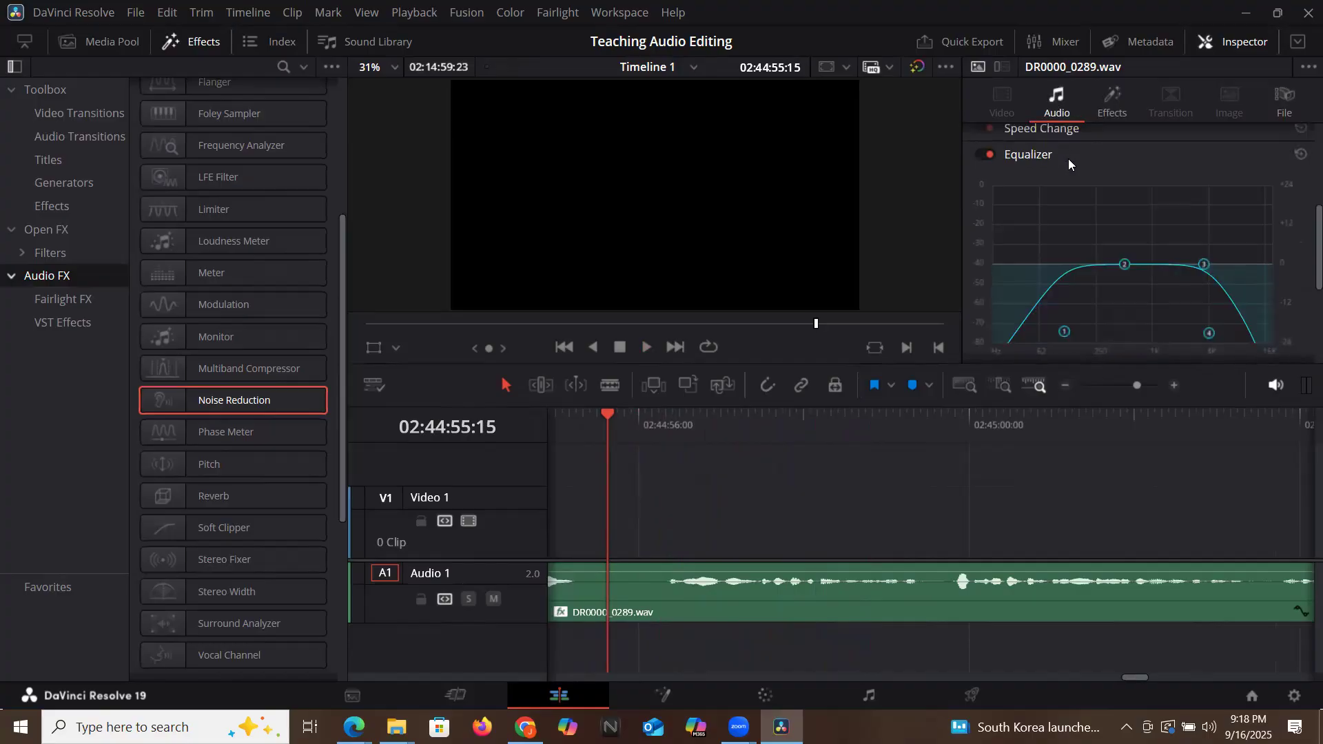
scroll(1068, 159, up, 5)
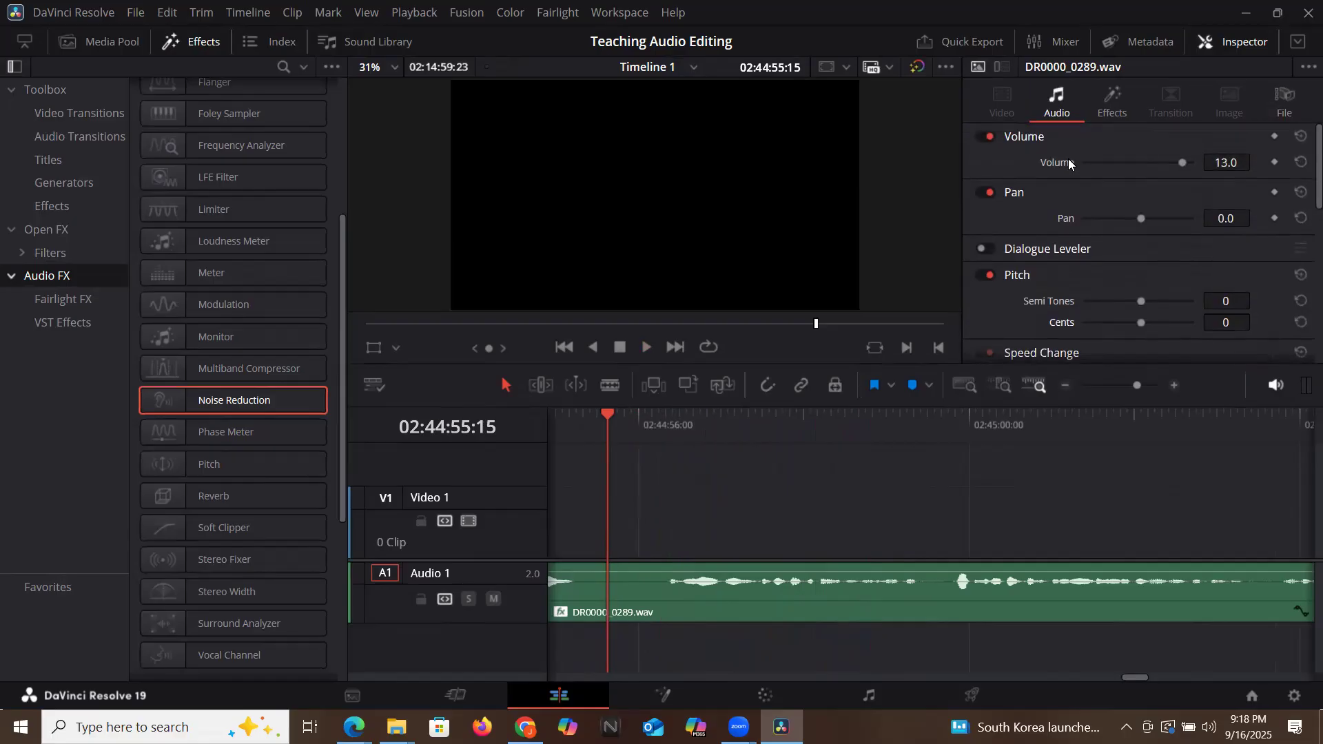
click(1220, 163)
text(15)
key(Return)
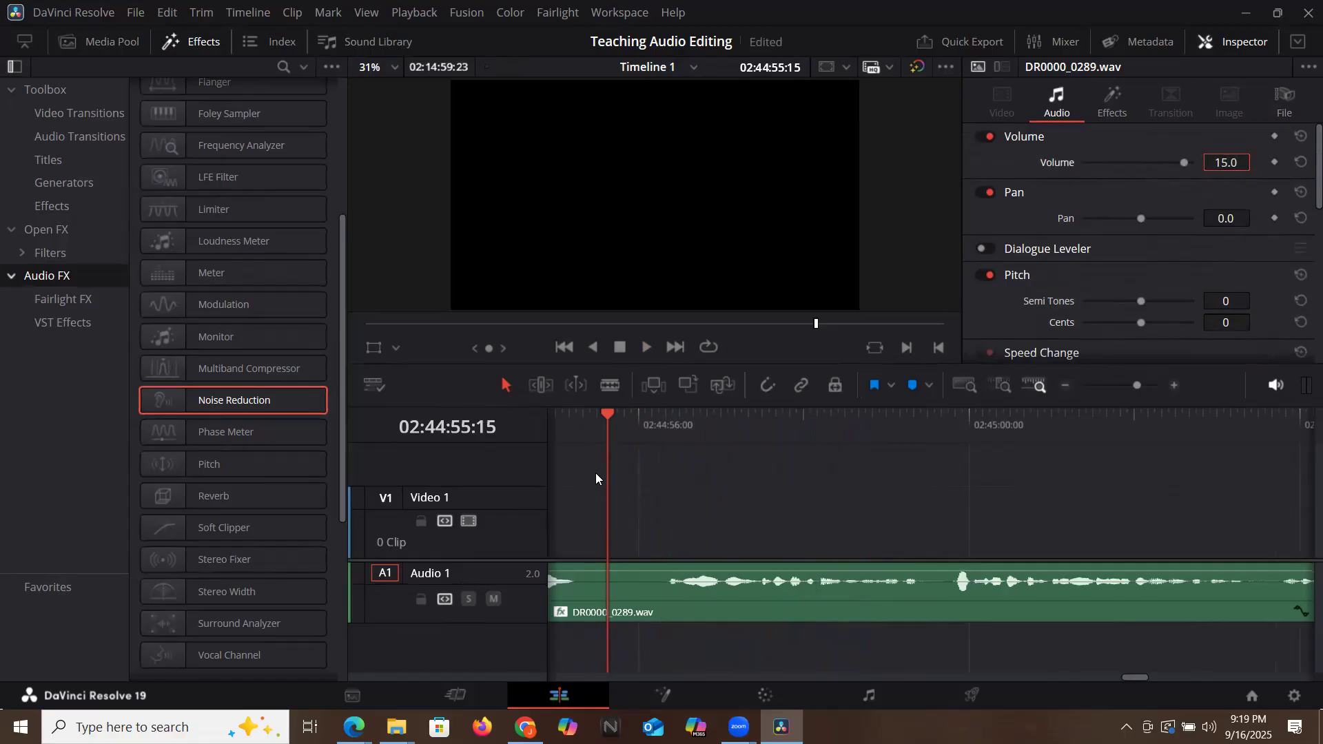
click(572, 422)
key(space)
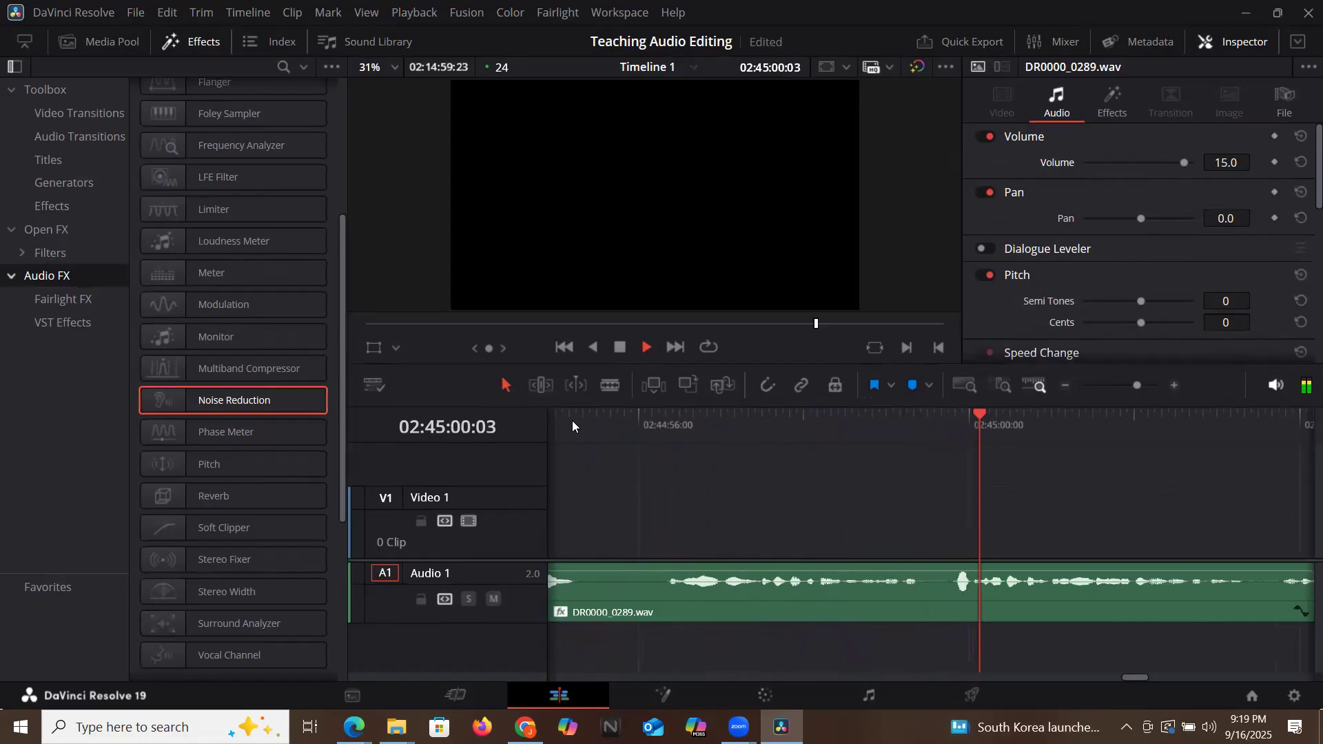
key(space)
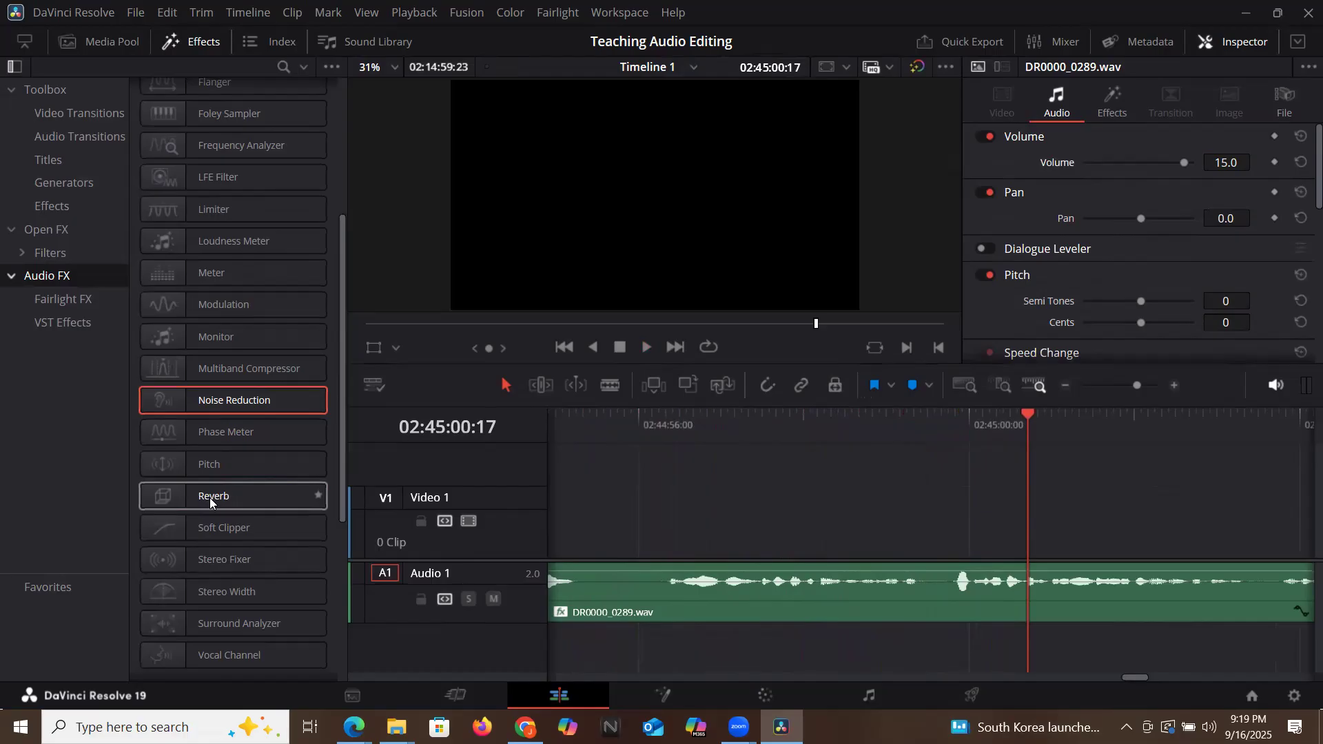
Apply the Fairlight Reverb effect with its default settings to the DR0000_0289.wav clip and play it from about 02:44:55:09.
drag(209, 498, 650, 589)
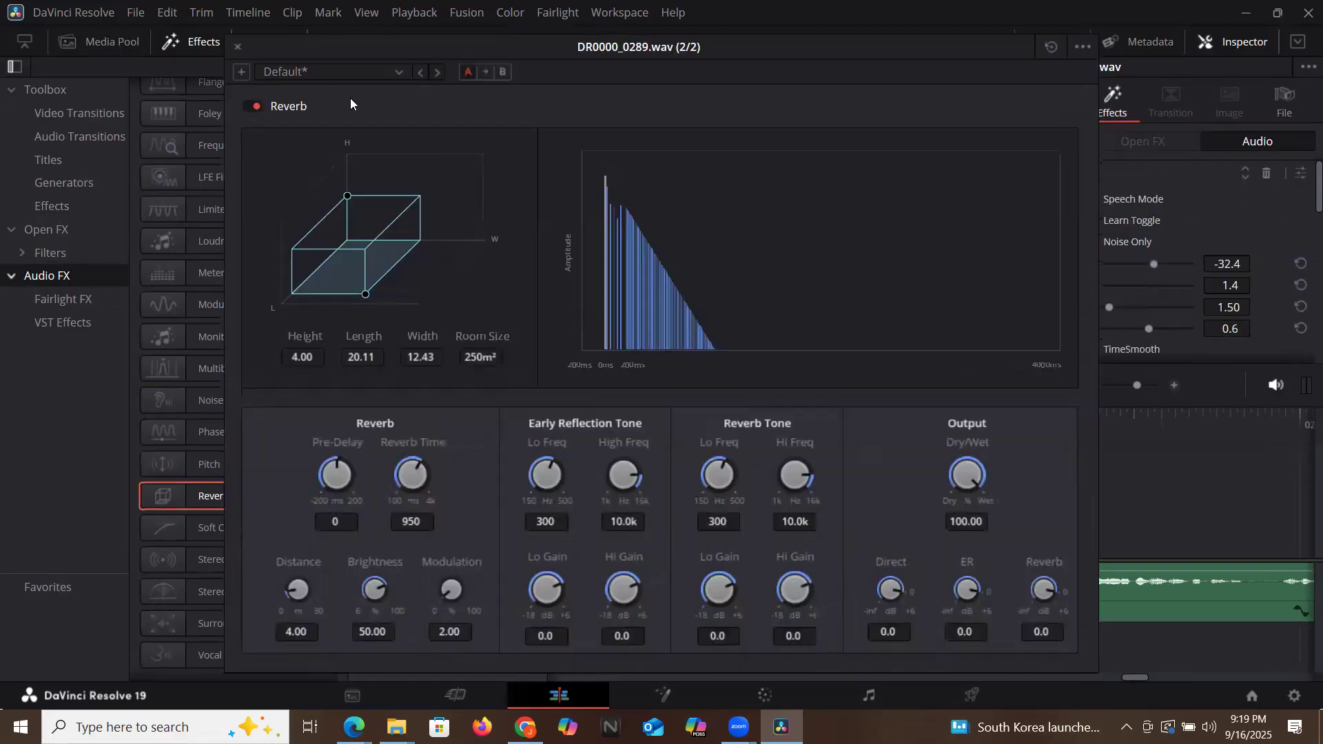
click(236, 47)
click(585, 417)
key(space)
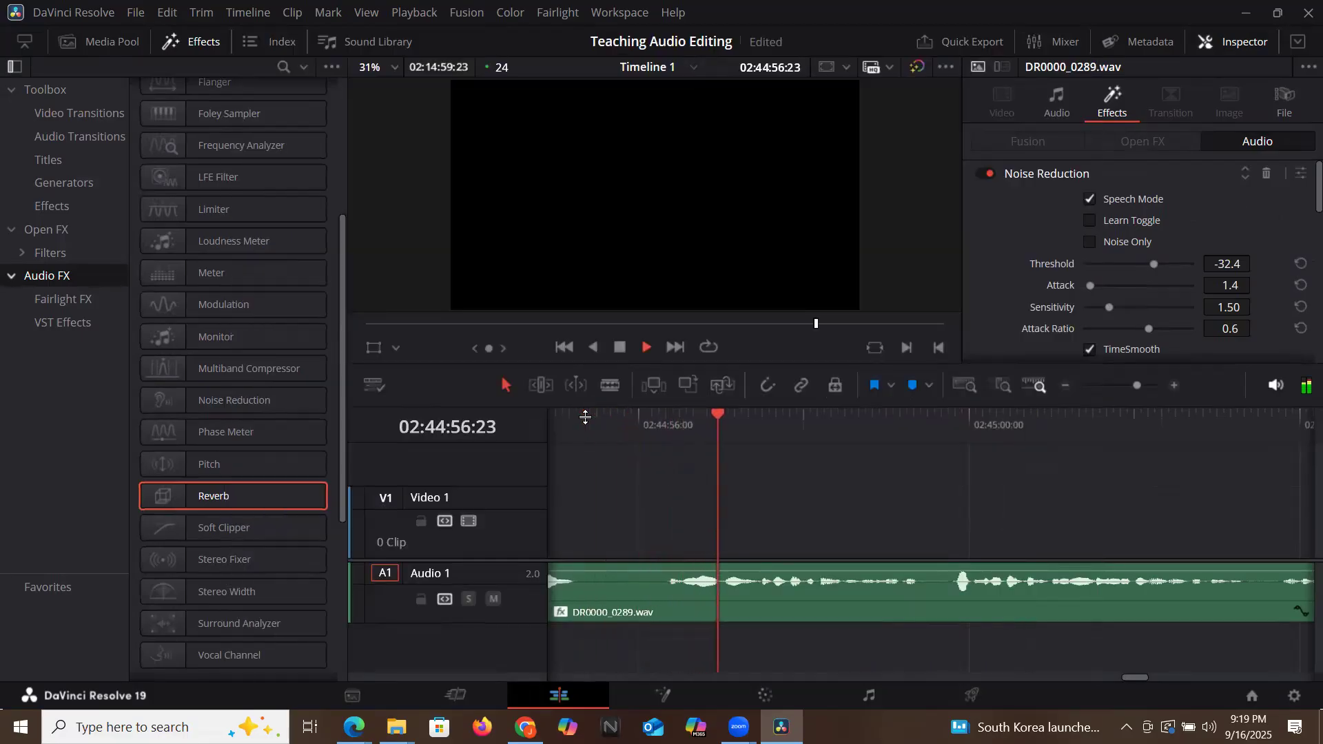
key(space)
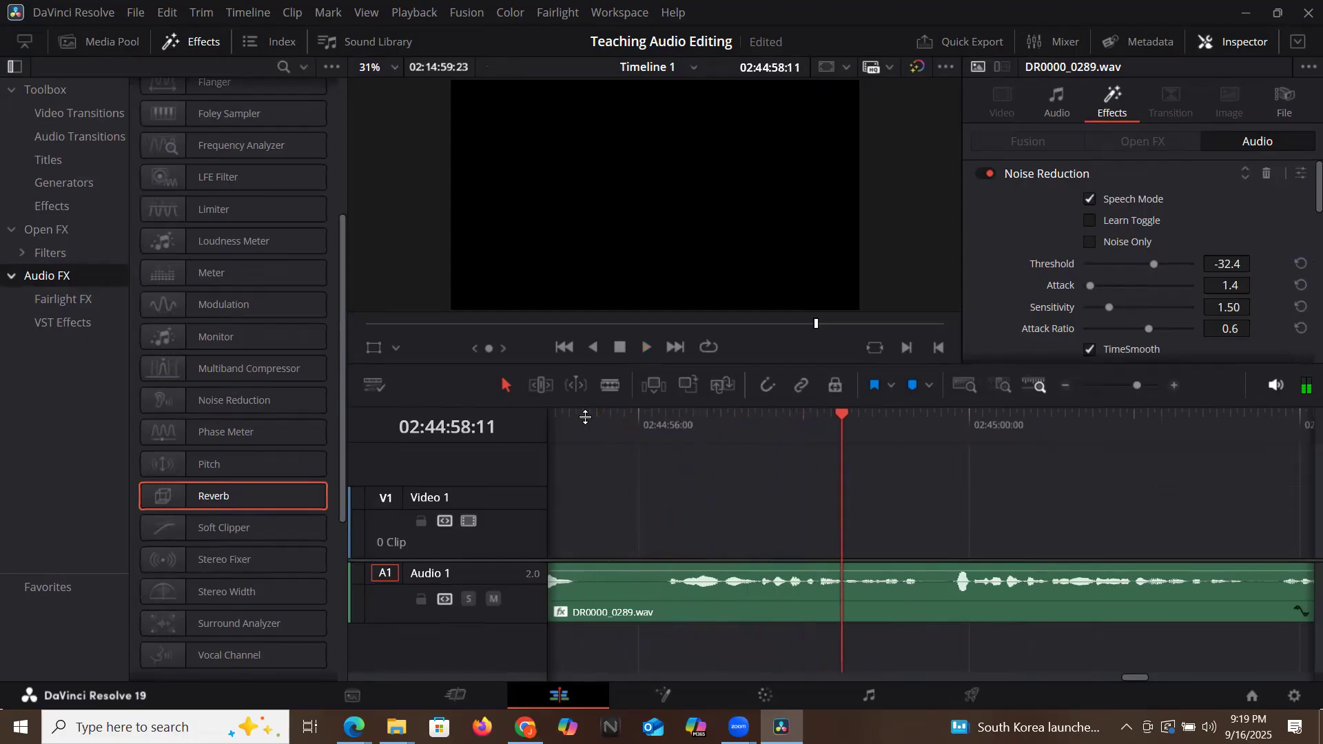
Play the clip from 02:44:55:08 and lower the Reverb effect's Dry/Wet to 3.82 during playback.
click(586, 417)
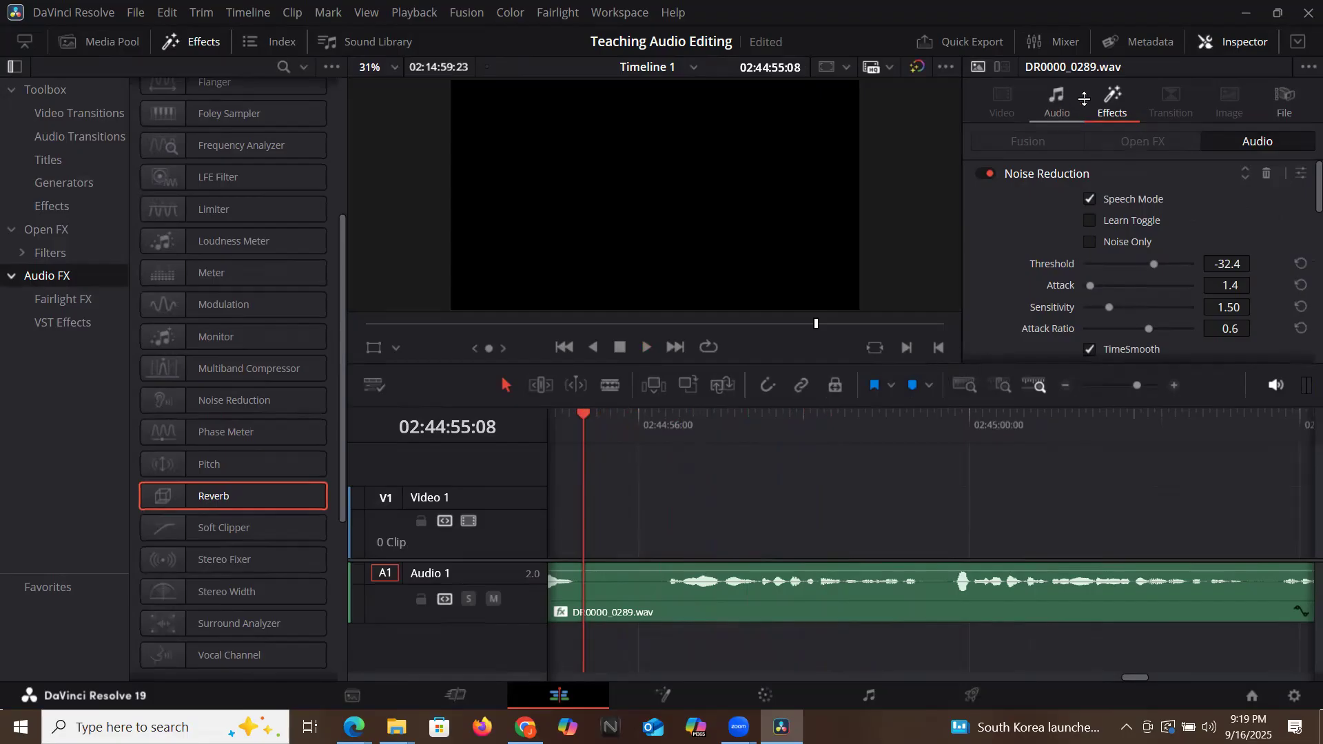
scroll(1020, 219, down, 5)
scroll(1020, 220, down, 3)
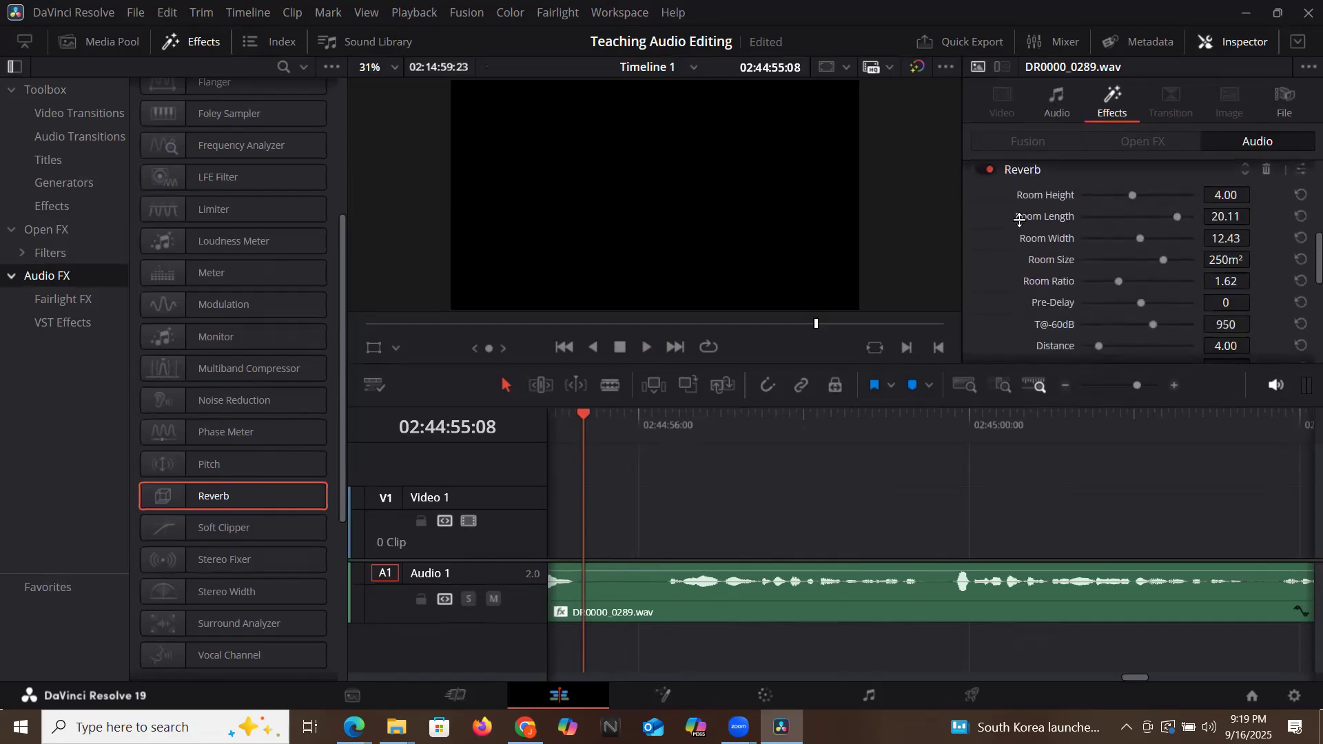
scroll(1051, 297, down, 3)
scroll(1052, 297, down, 5)
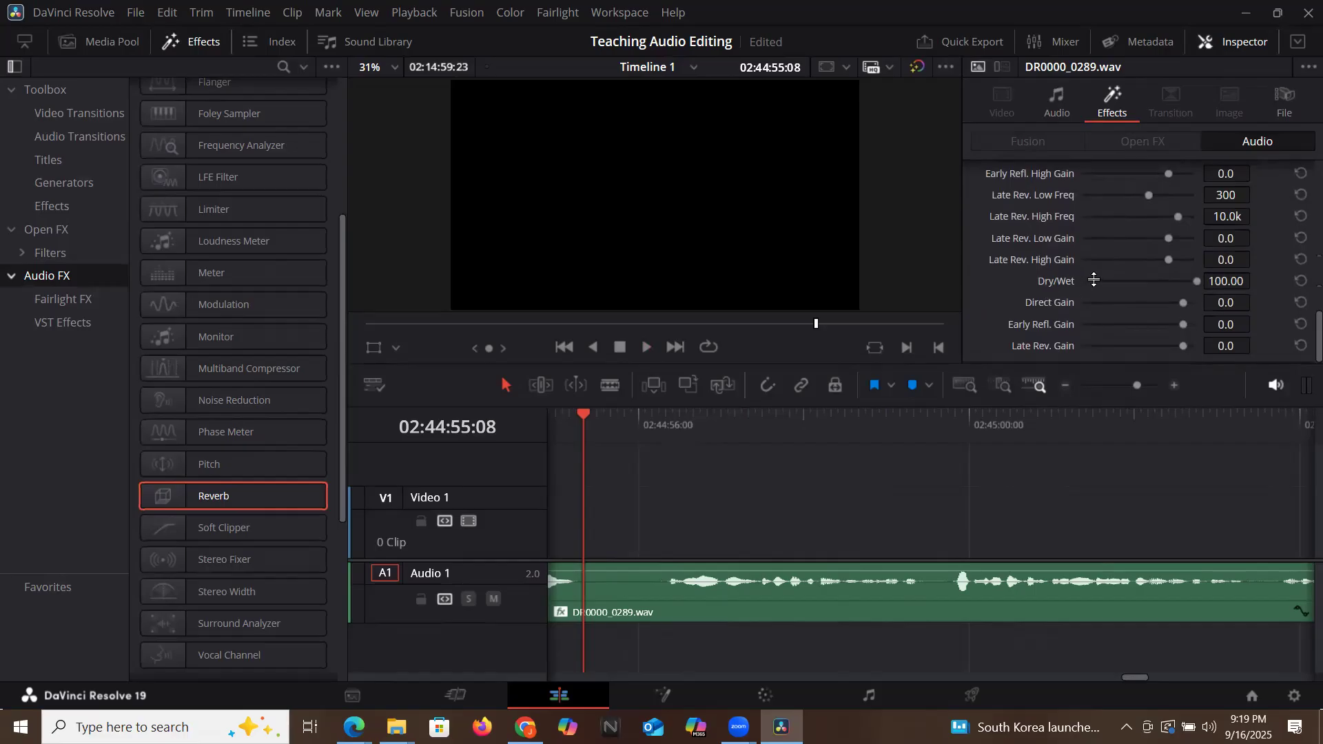
key(space)
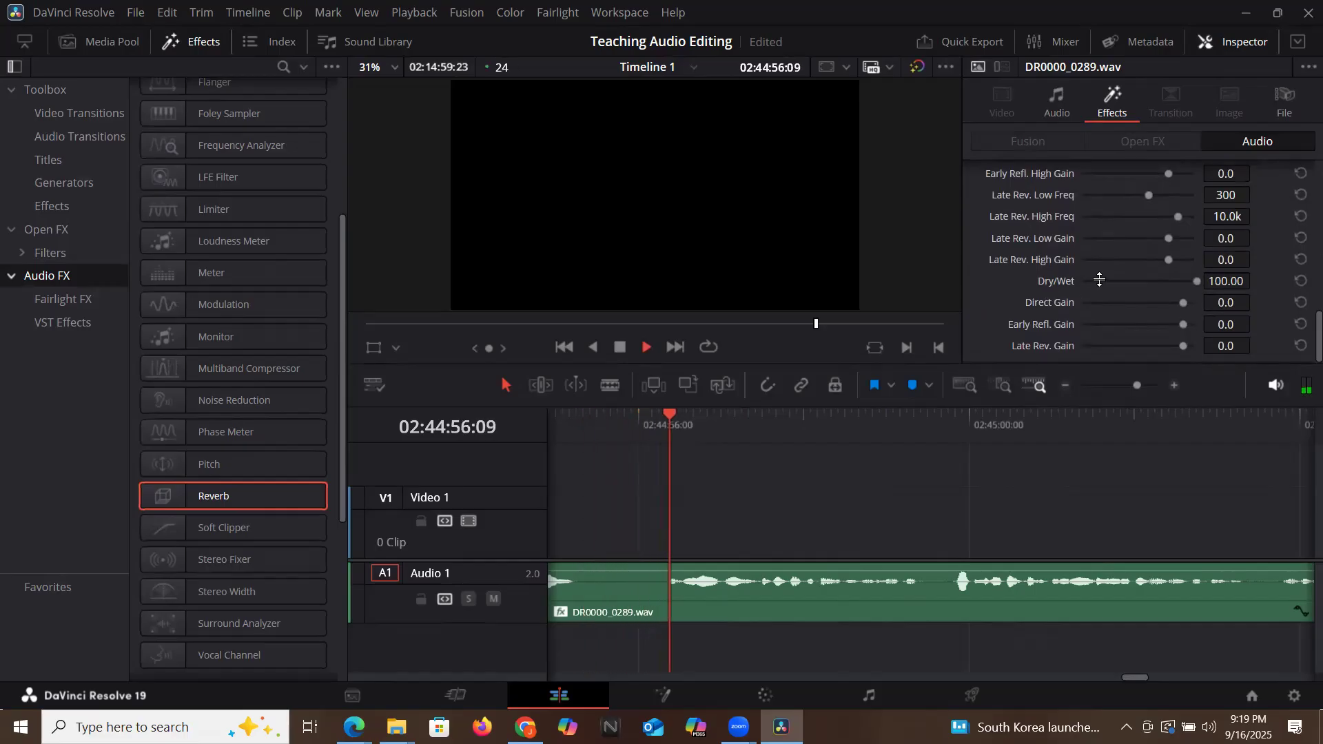
click(1089, 281)
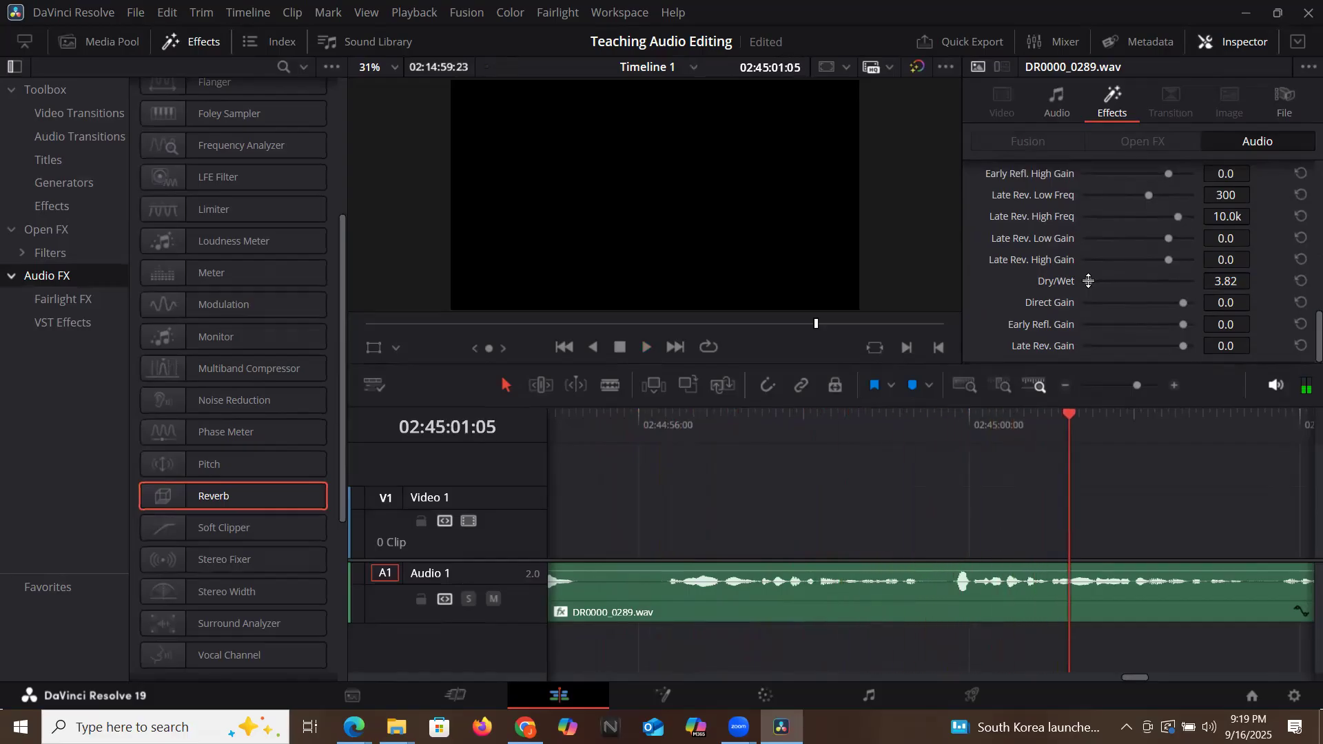
Set the Reverb effect's Dry/Wet to 1.38, play the clip from about 02:45:01:05, and save the project.
mouse_move(1216, 281)
mouse_down()
mouse_move(1164, 281)
mouse_move(1217, 281)
mouse_up()
key(space)
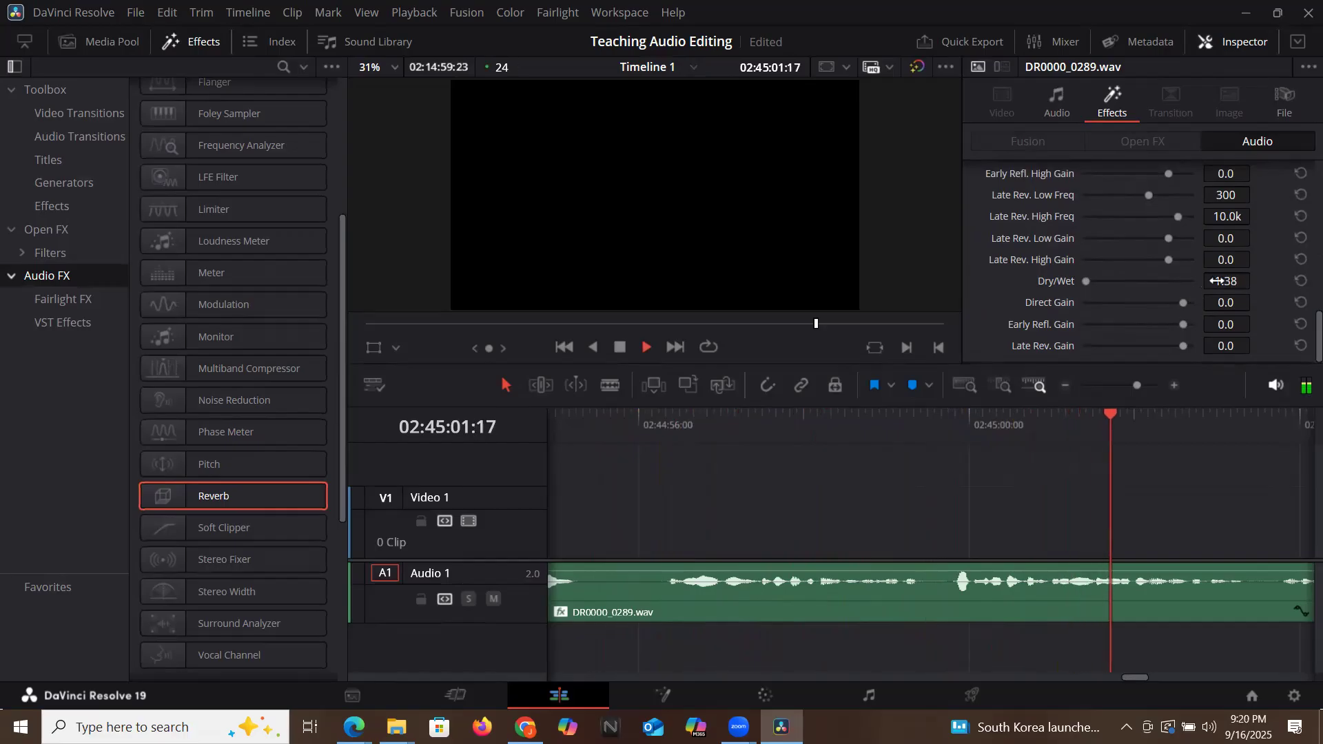
key(space)
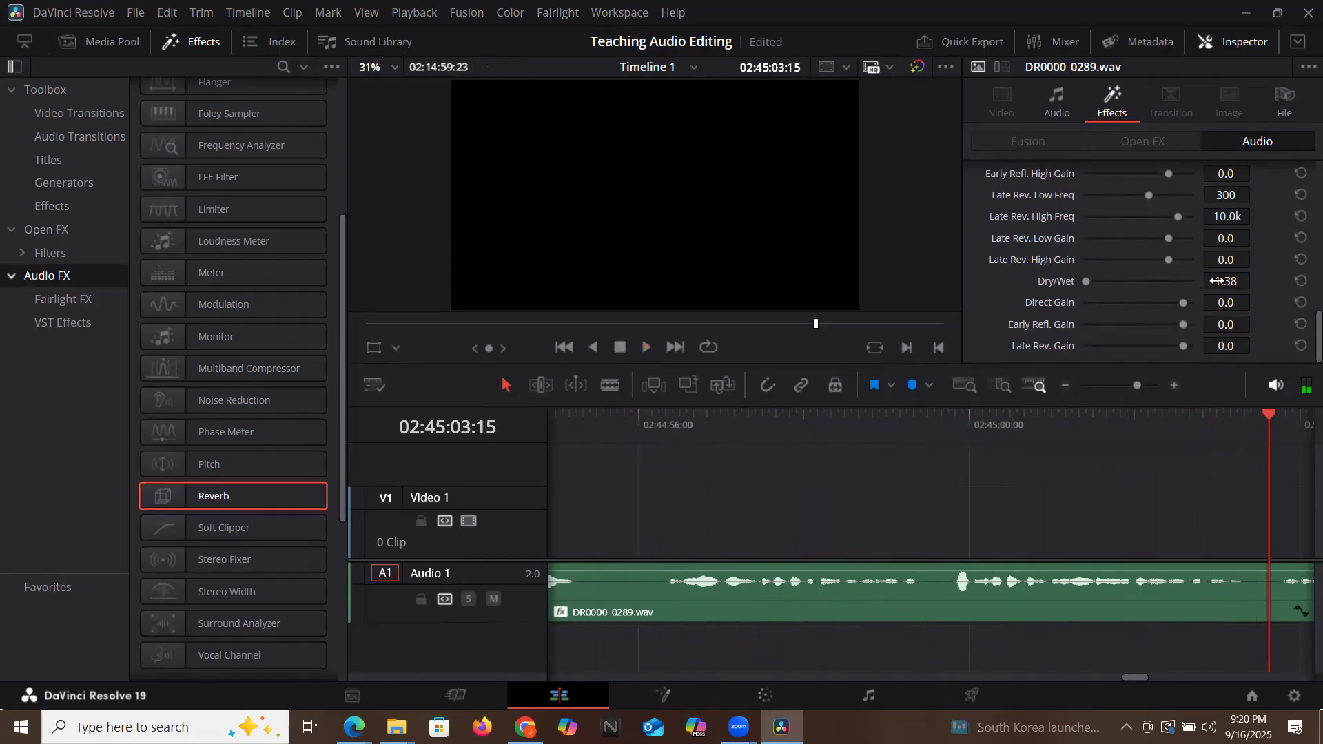
key(ctrl+s)
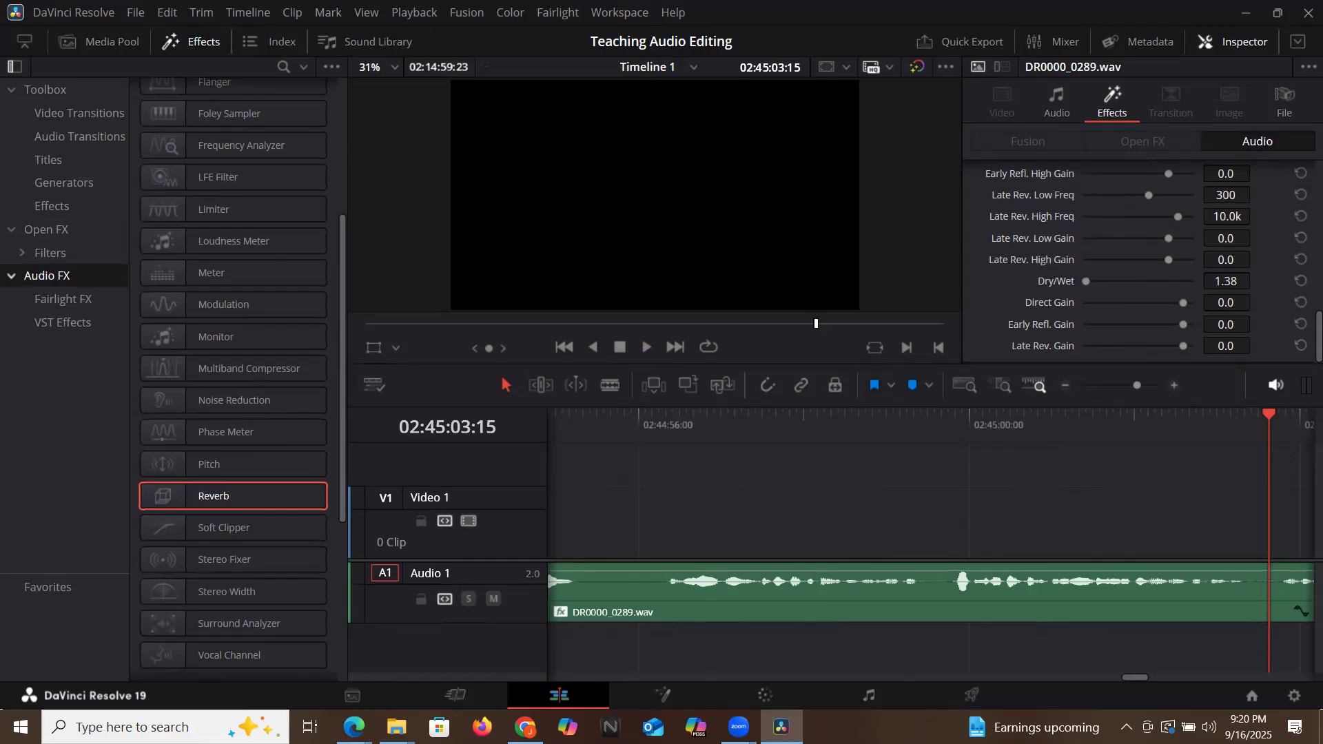
Lower the Reverb effect's Dry/Wet slightly, play the clip from 02:45:03:15, and delete the Reverb effect from it.
drag(1226, 281, 1220, 281)
key(space)
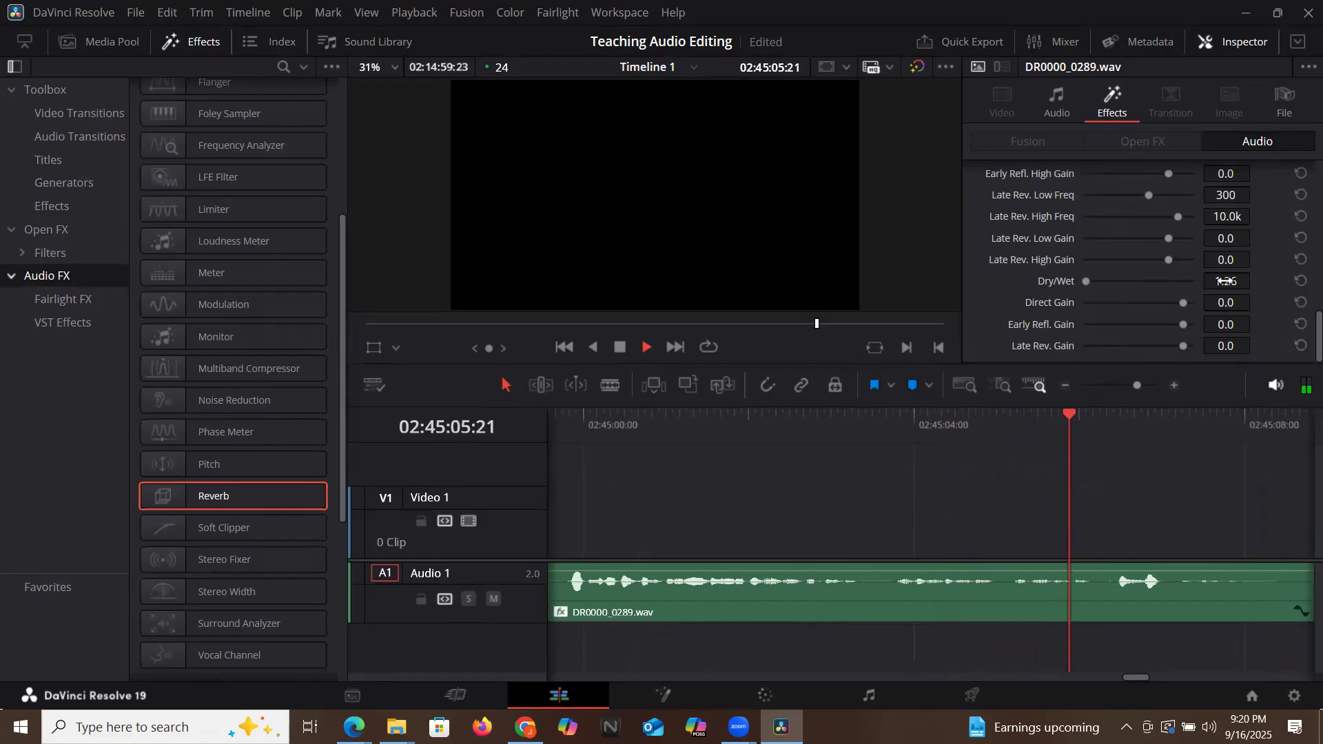
scroll(1114, 281, up, 5)
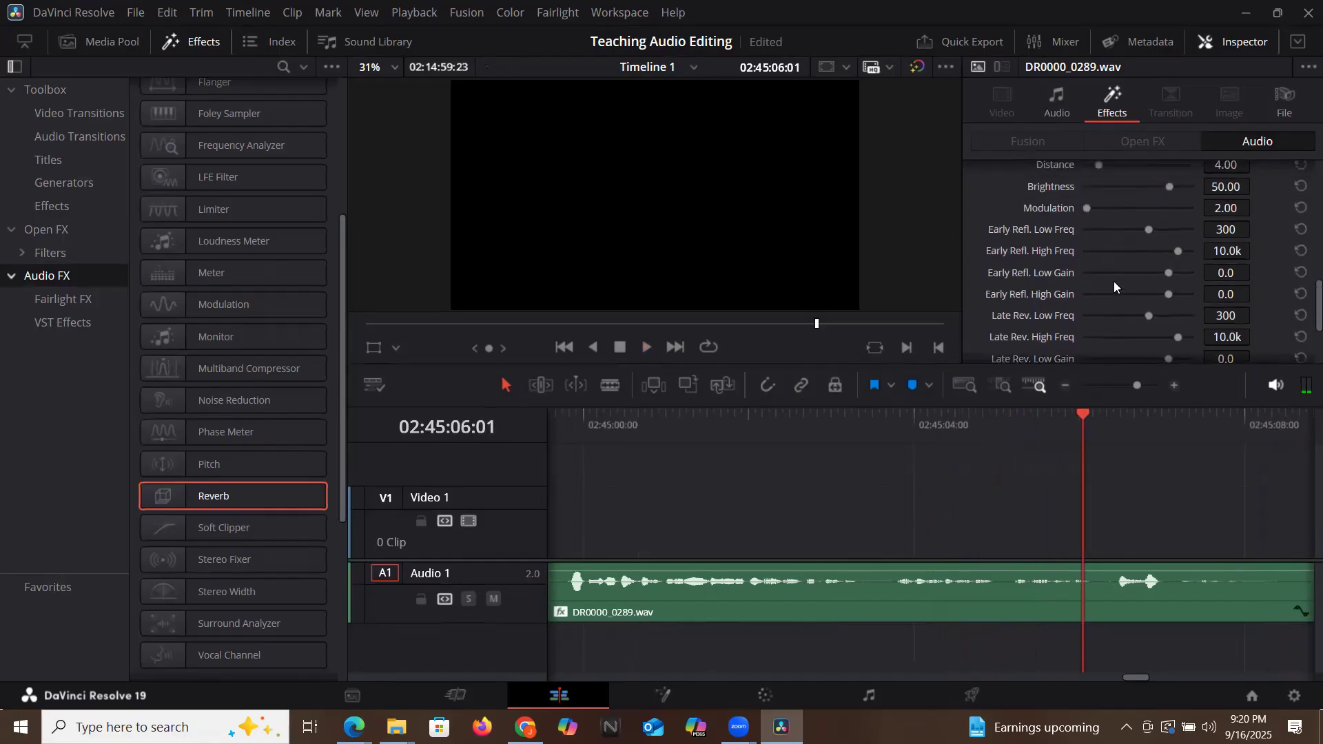
scroll(1114, 281, up, 4)
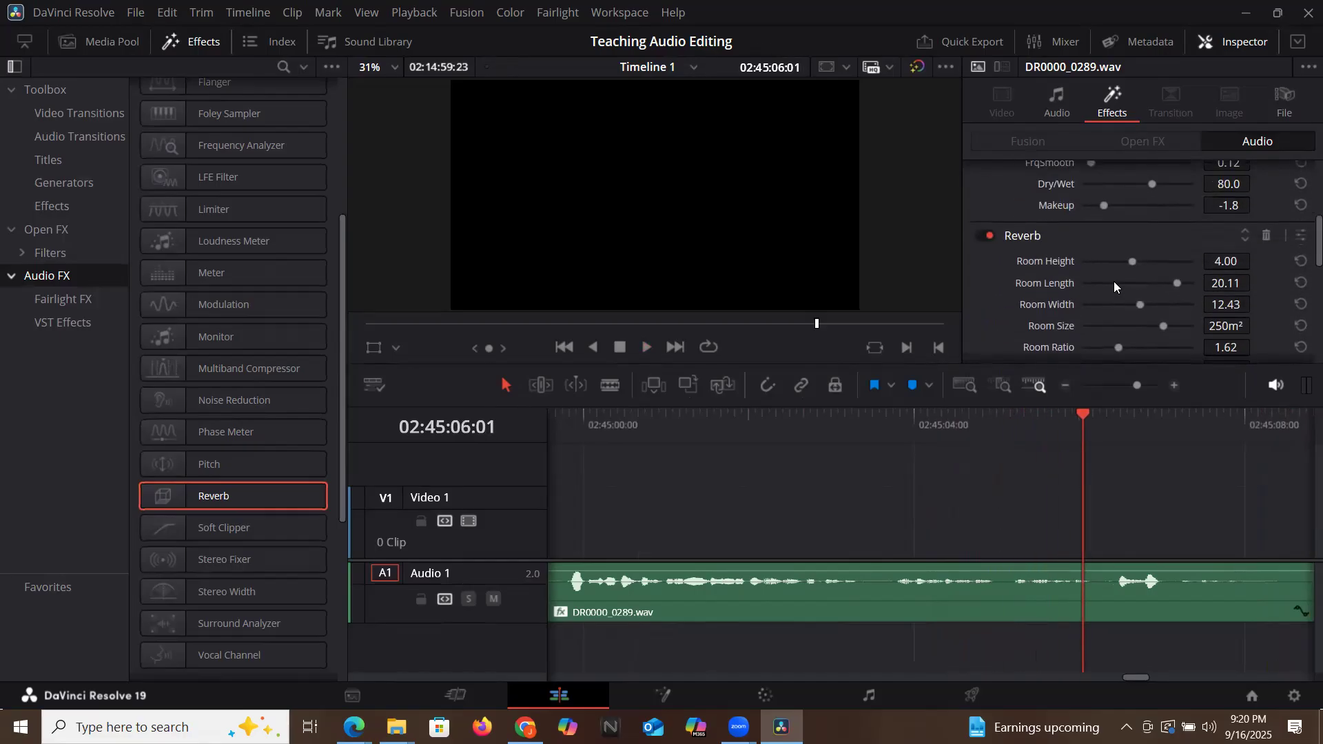
click(1267, 237)
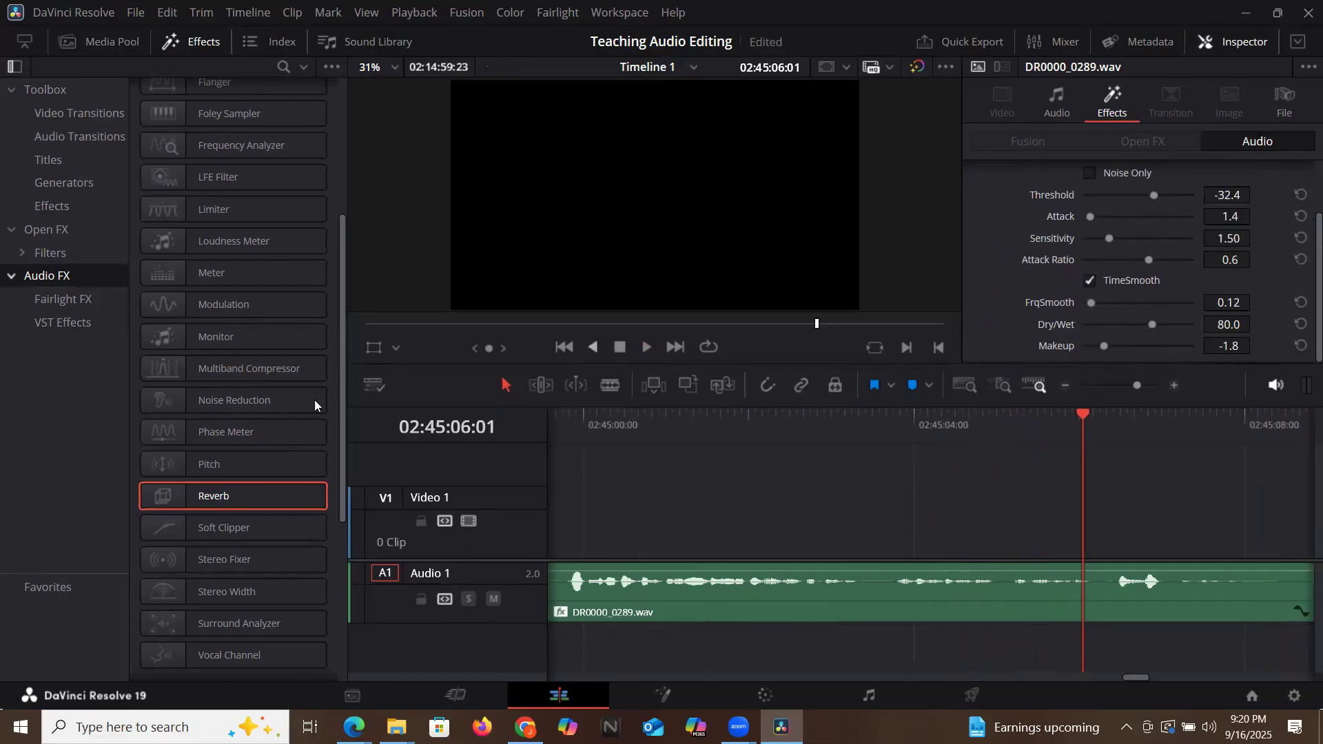
Apply the Fairlight Vocal Channel effect with its default settings to the DR0000_0289.wav clip and close its settings window.
scroll(235, 505, down, 5)
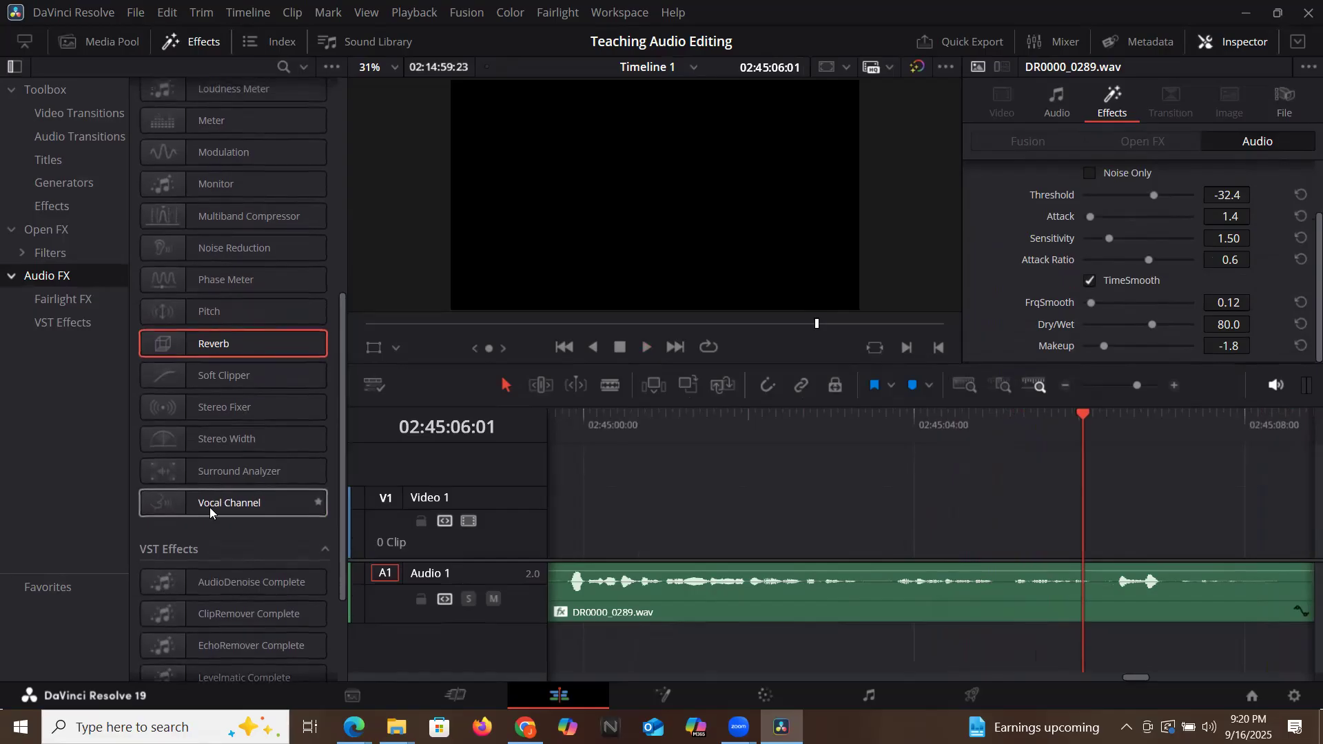
drag(214, 503, 706, 586)
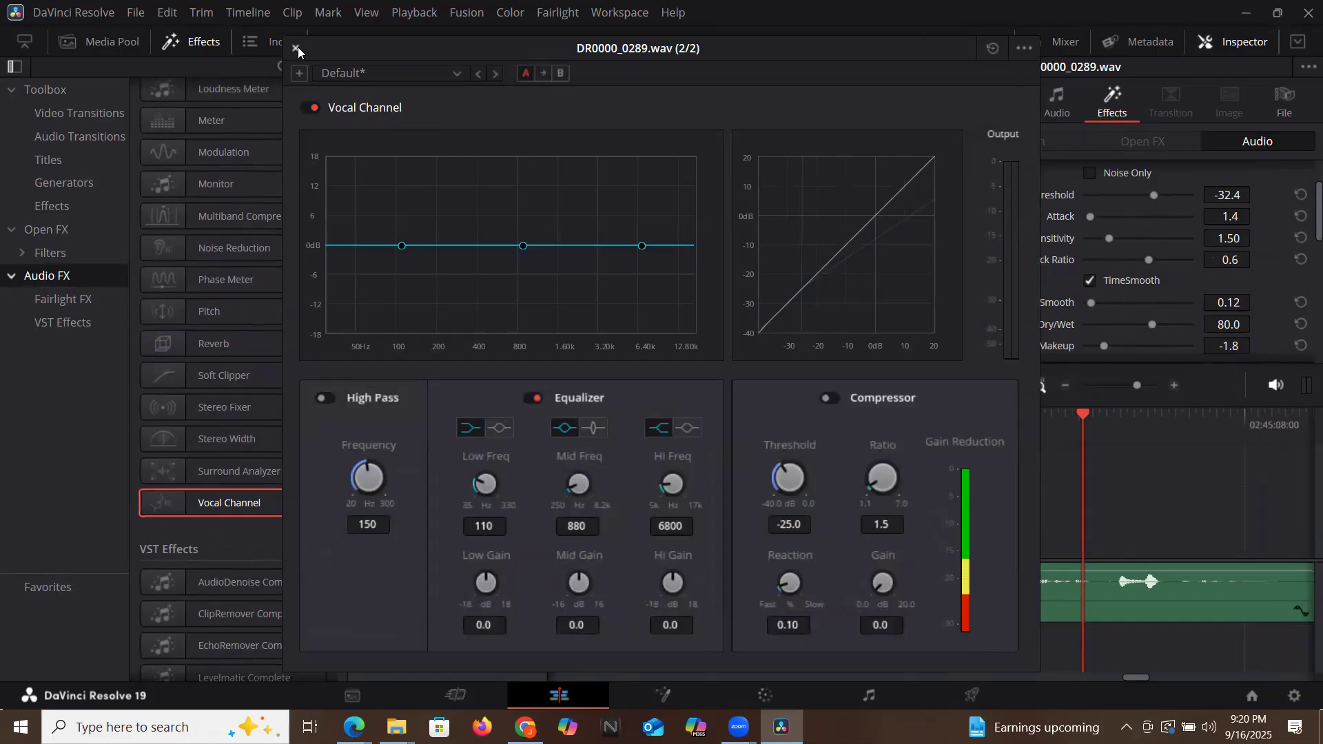
click(296, 48)
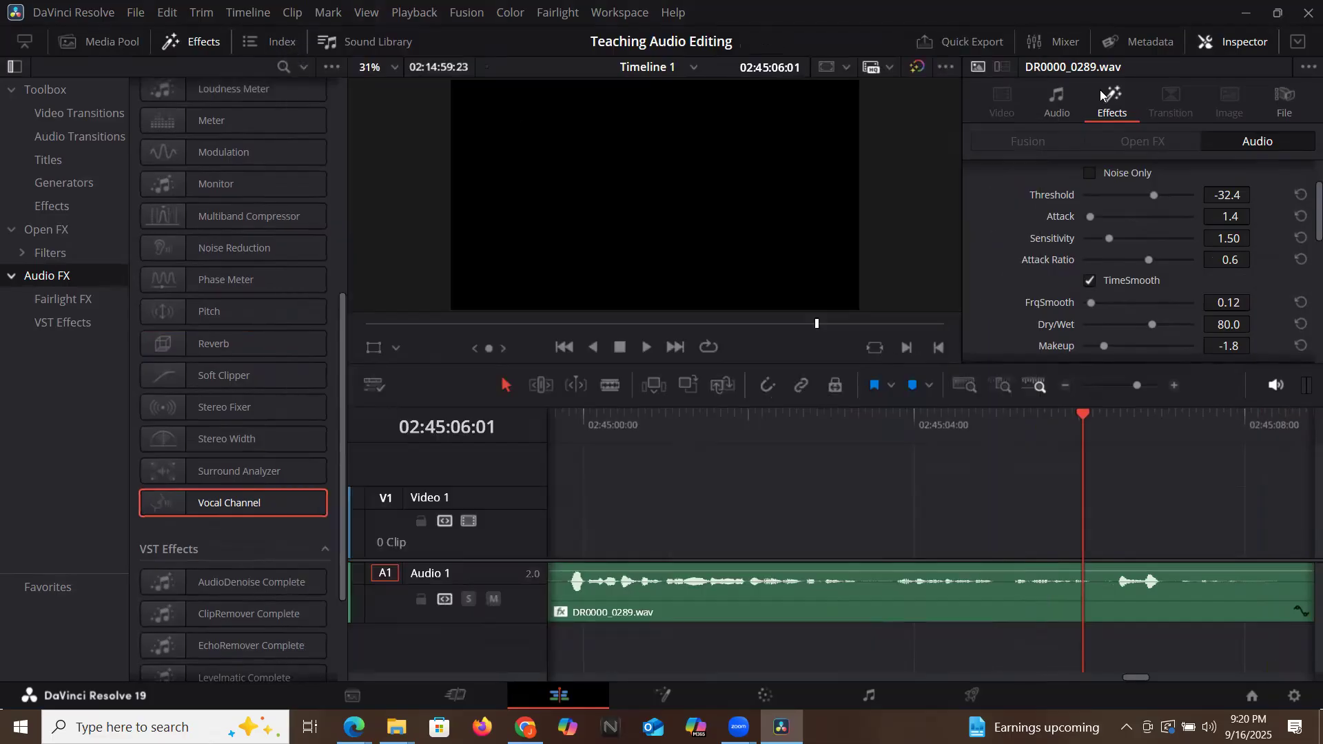
Look through the clip's audio effect settings and turn off the Noise Reduction effect.
scroll(1020, 230, up, 2)
scroll(1020, 230, down, 6)
scroll(1021, 230, up, 3)
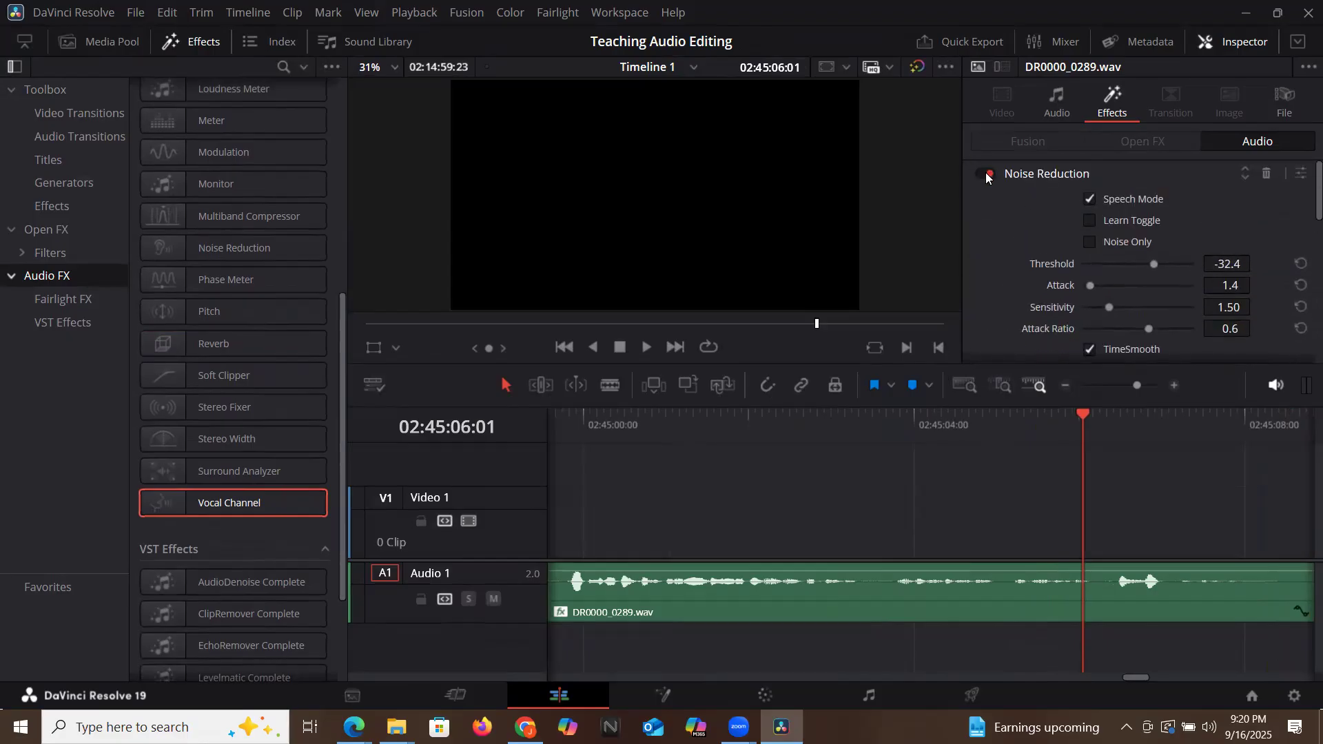
scroll(1034, 233, down, 7)
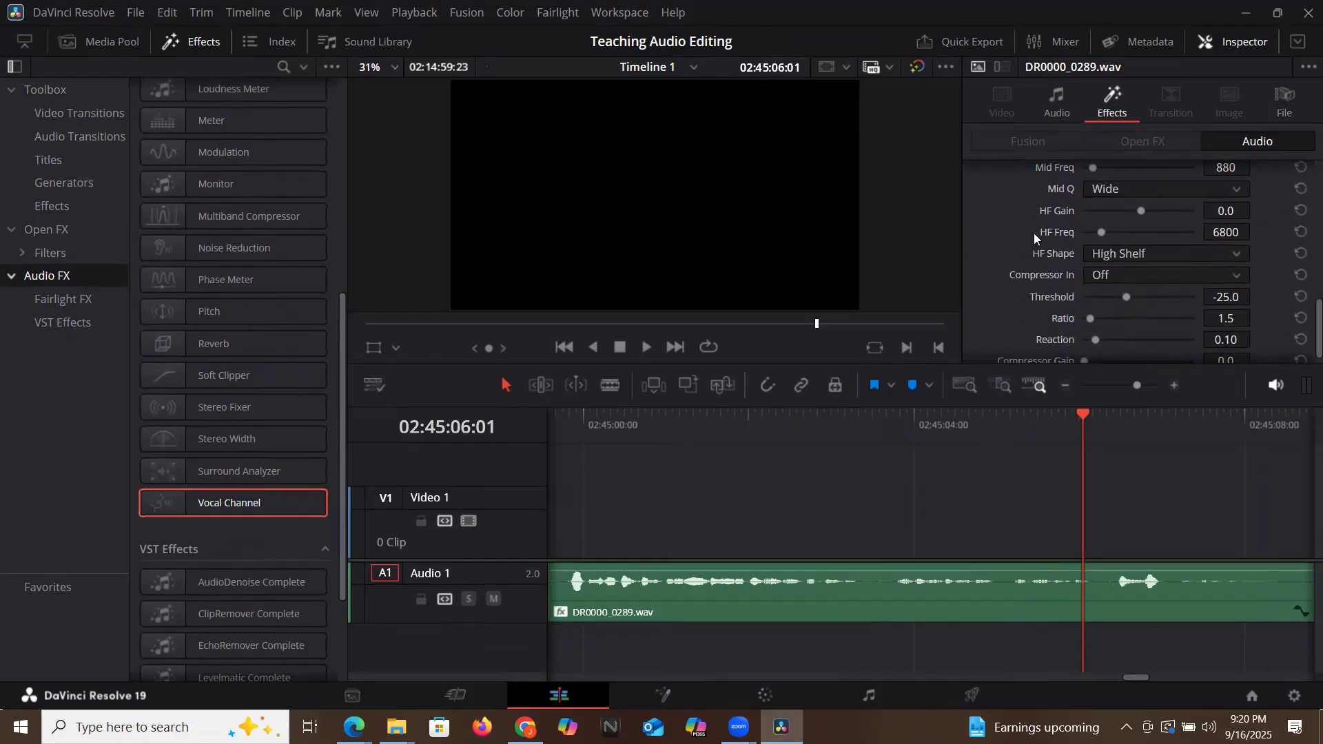
scroll(1034, 233, up, 6)
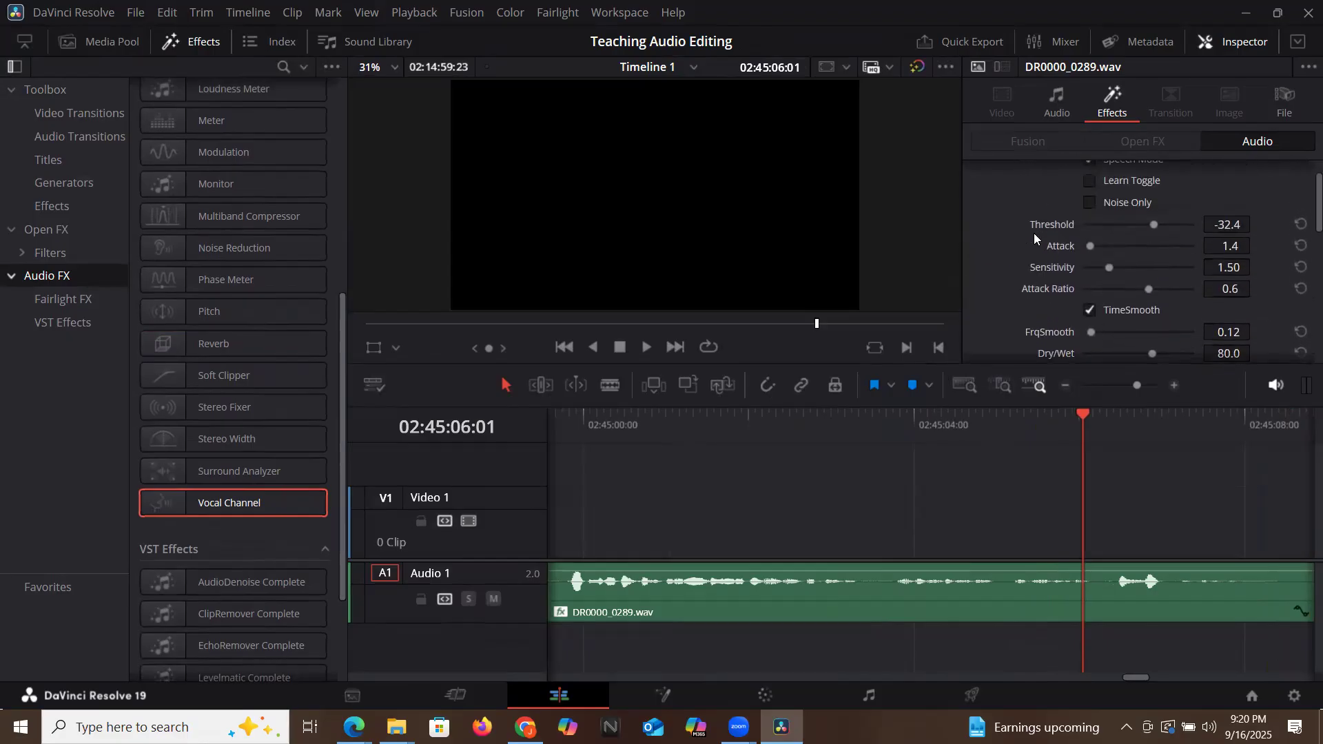
scroll(1034, 233, up, 1)
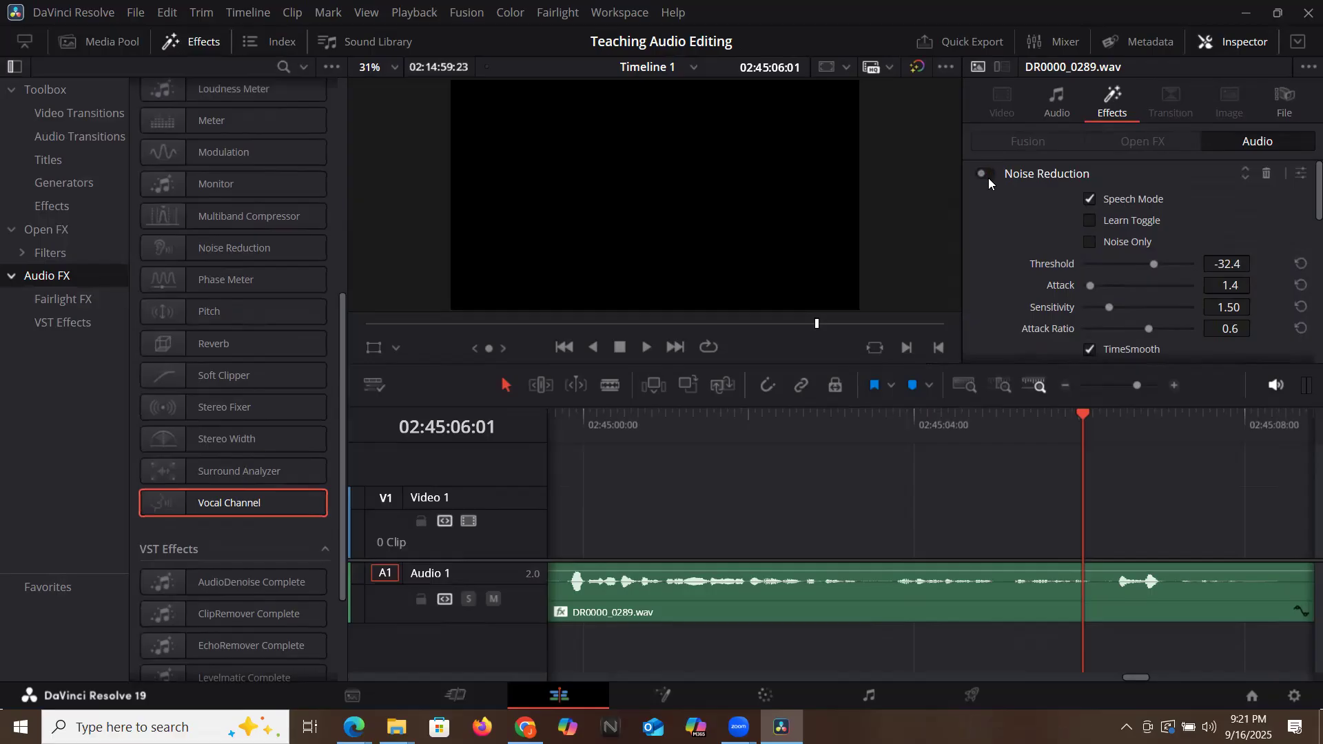
Play the clip from 02:45:06:01 with the Vocal Channel effect on and return the playhead to 02:45:07:06.
scroll(988, 178, down, 5)
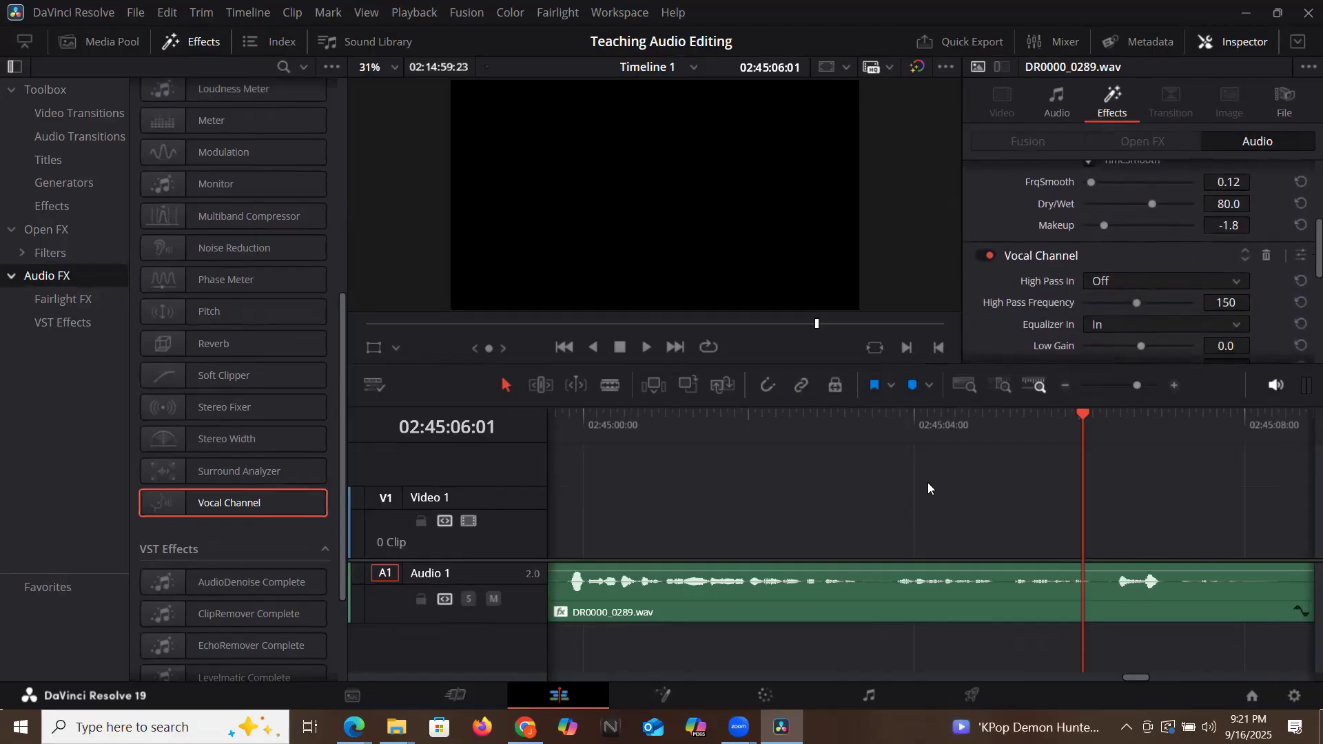
key(space)
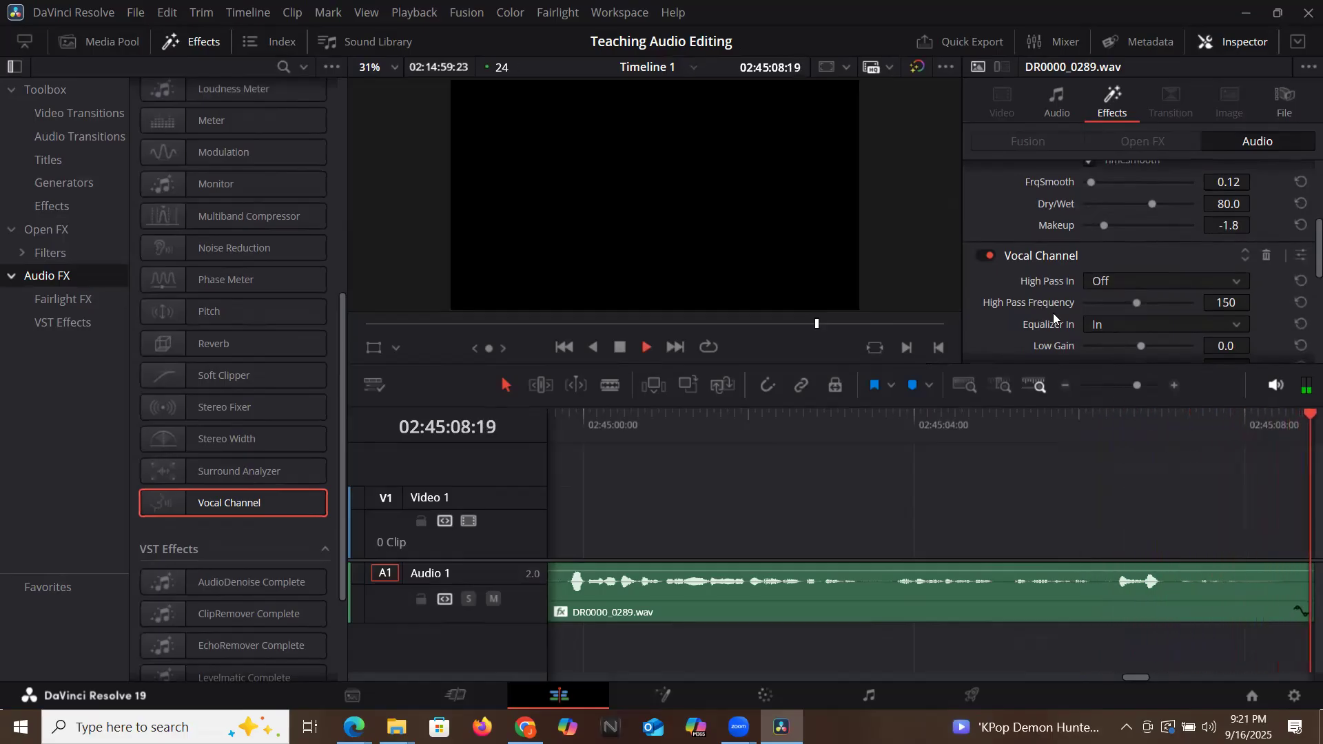
key(space)
click(798, 427)
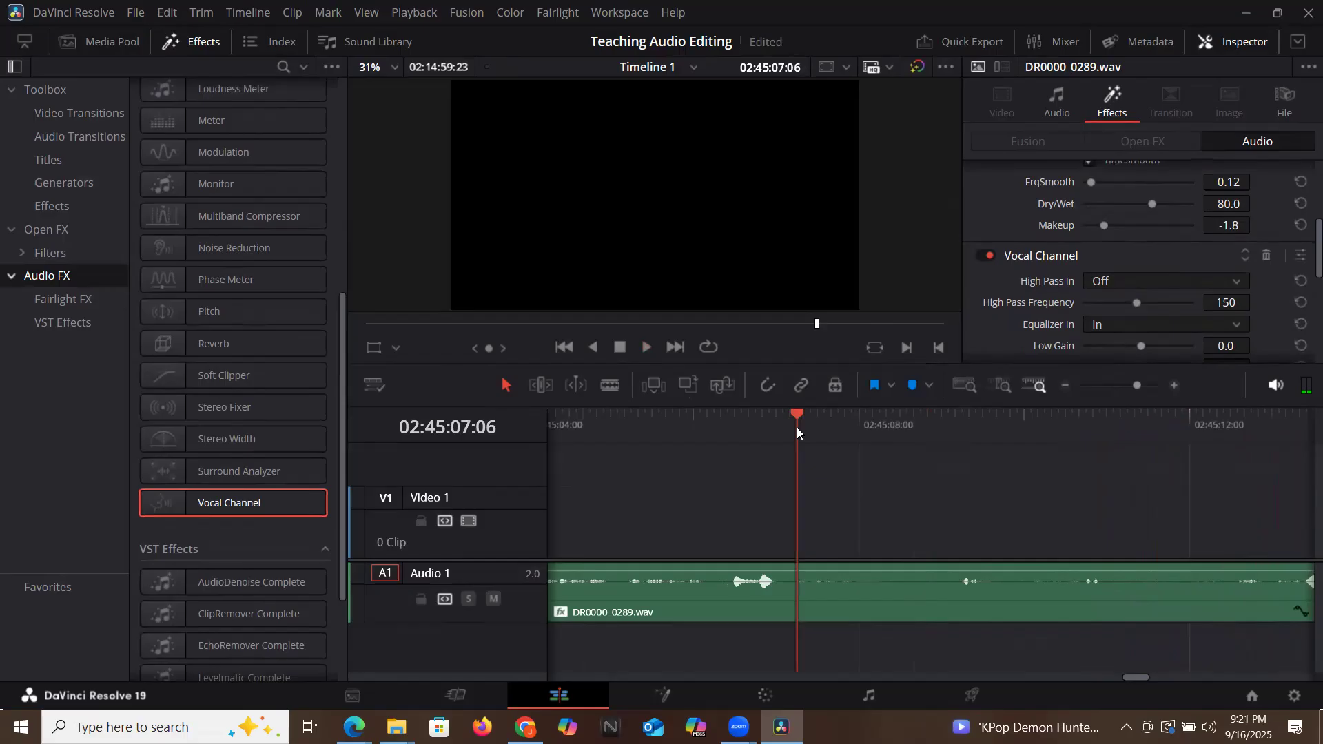
Set the Vocal Channel's Low Gain to -12.2 and Low Freq to 249 during playback, and replay the clip from about 02:45:14.
scroll(1021, 329, down, 1)
scroll(1021, 330, down, 3)
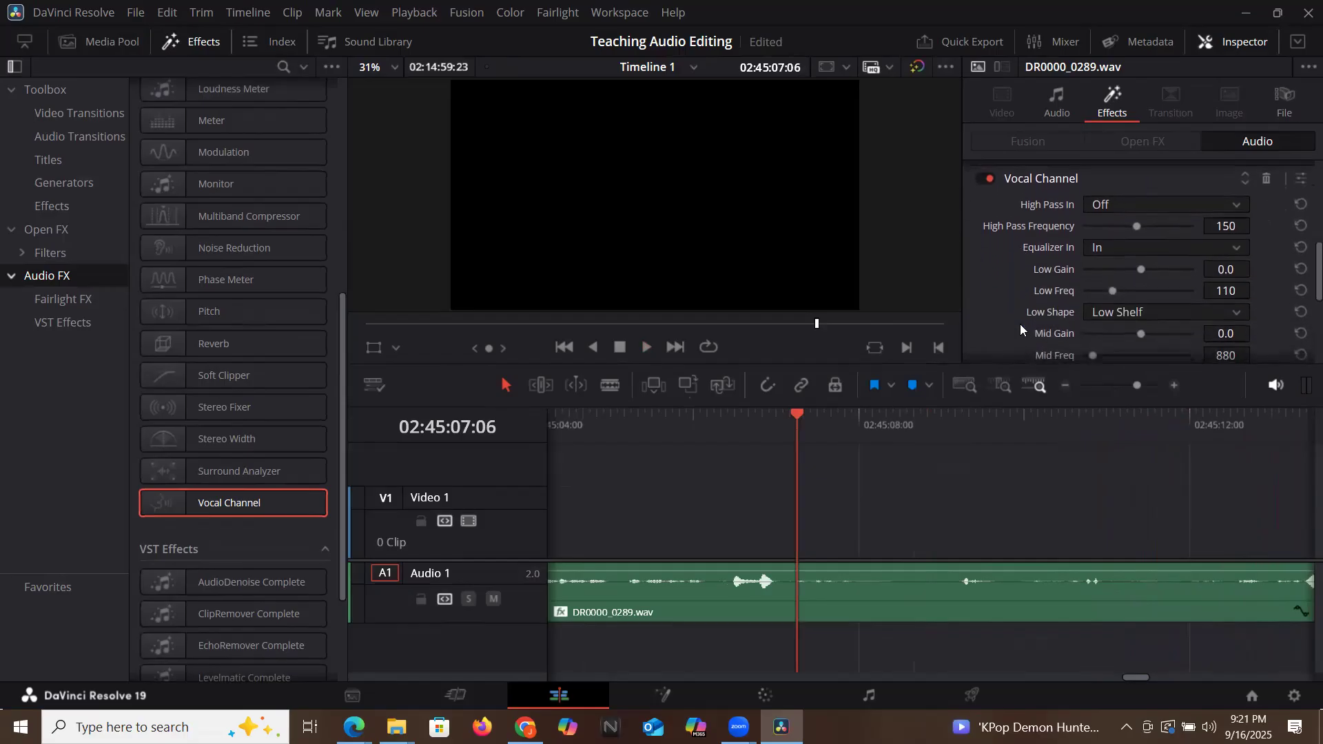
key(space)
drag(1176, 265, 1102, 270)
click(1103, 288)
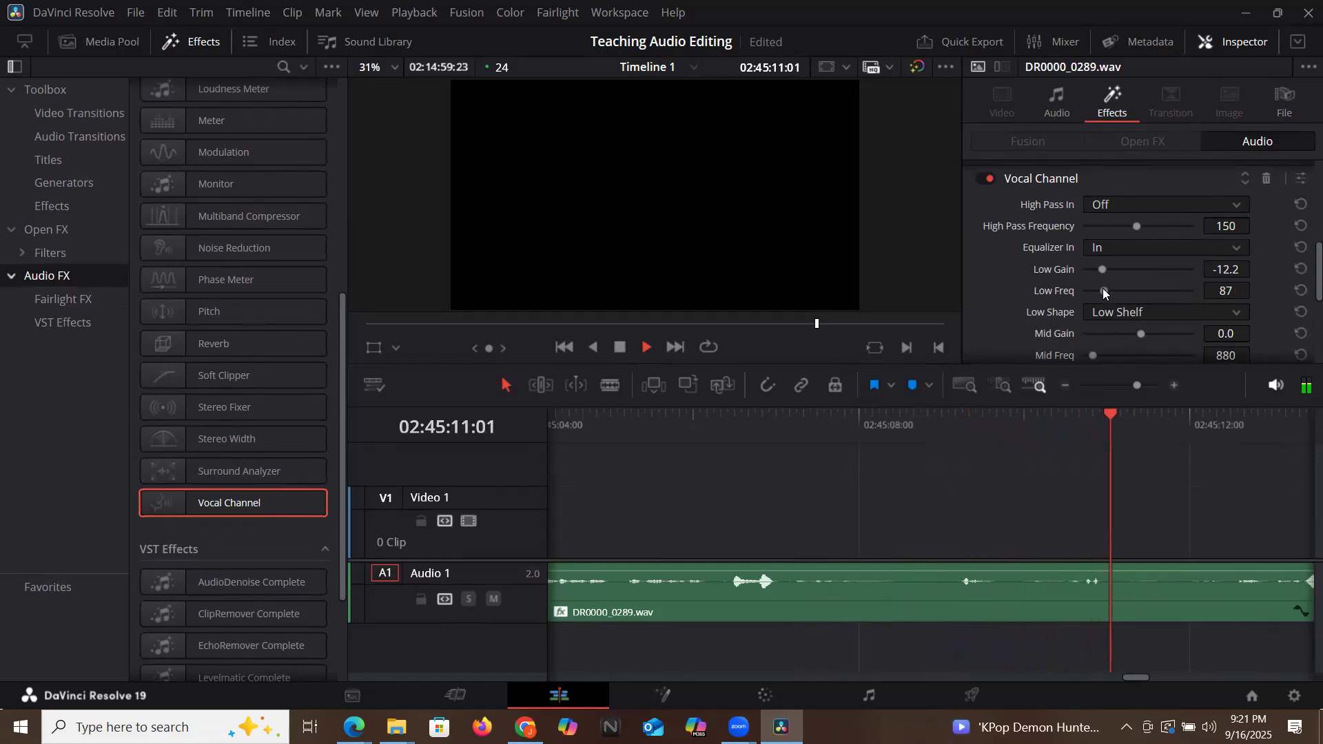
drag(1103, 288, 1166, 295)
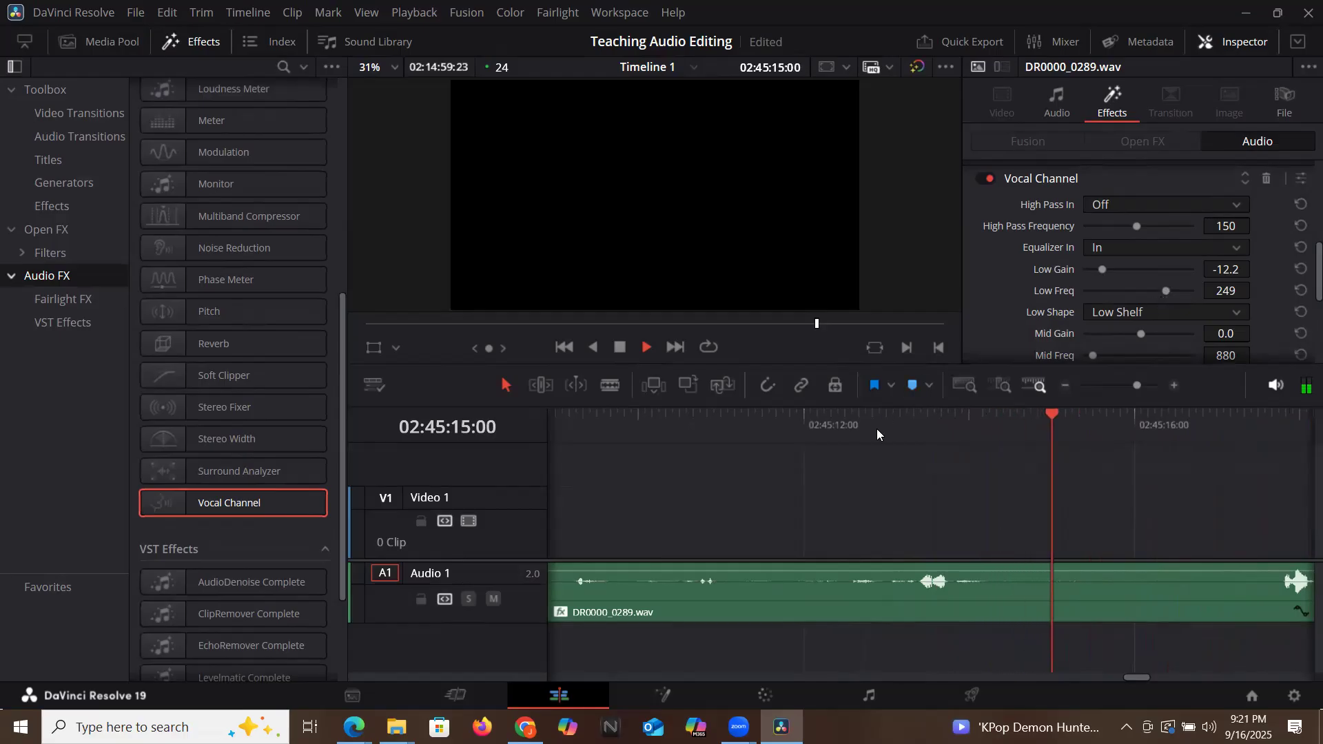
click(1004, 429)
key(space)
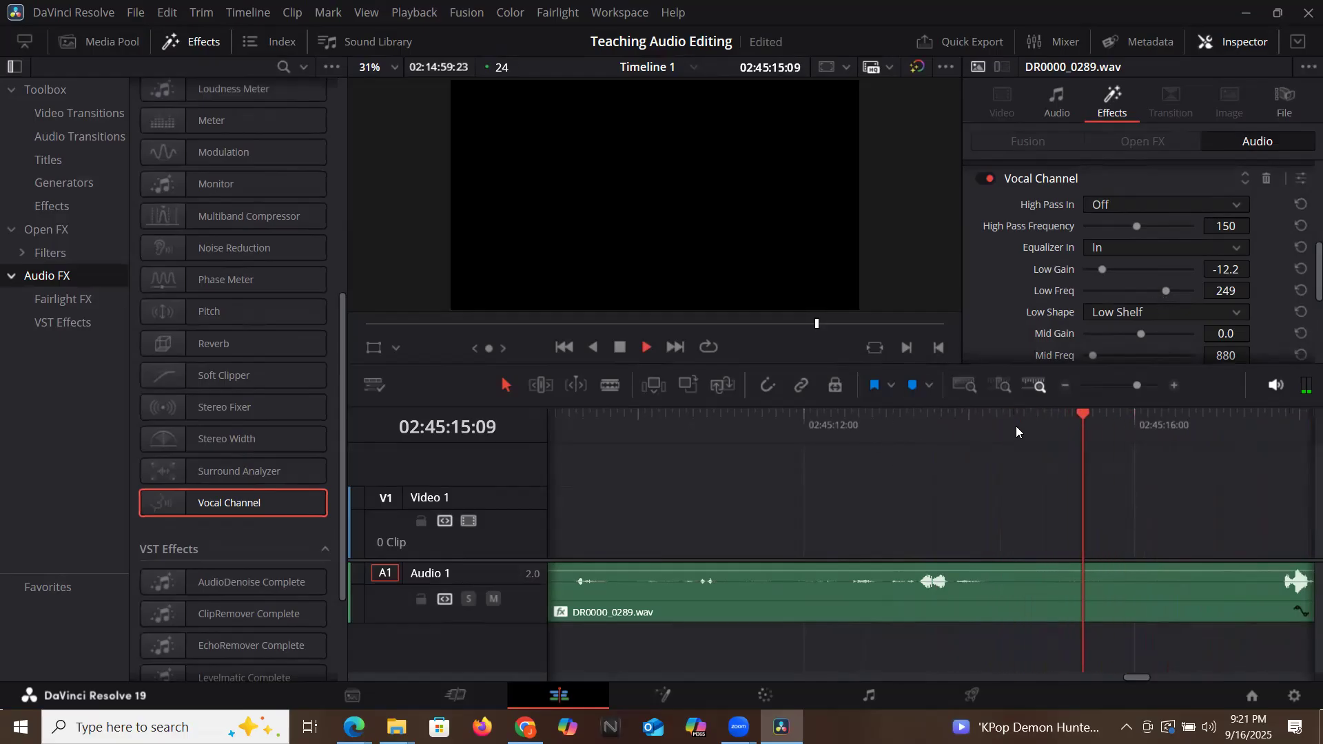
key(space)
scroll(1008, 318, down, 1)
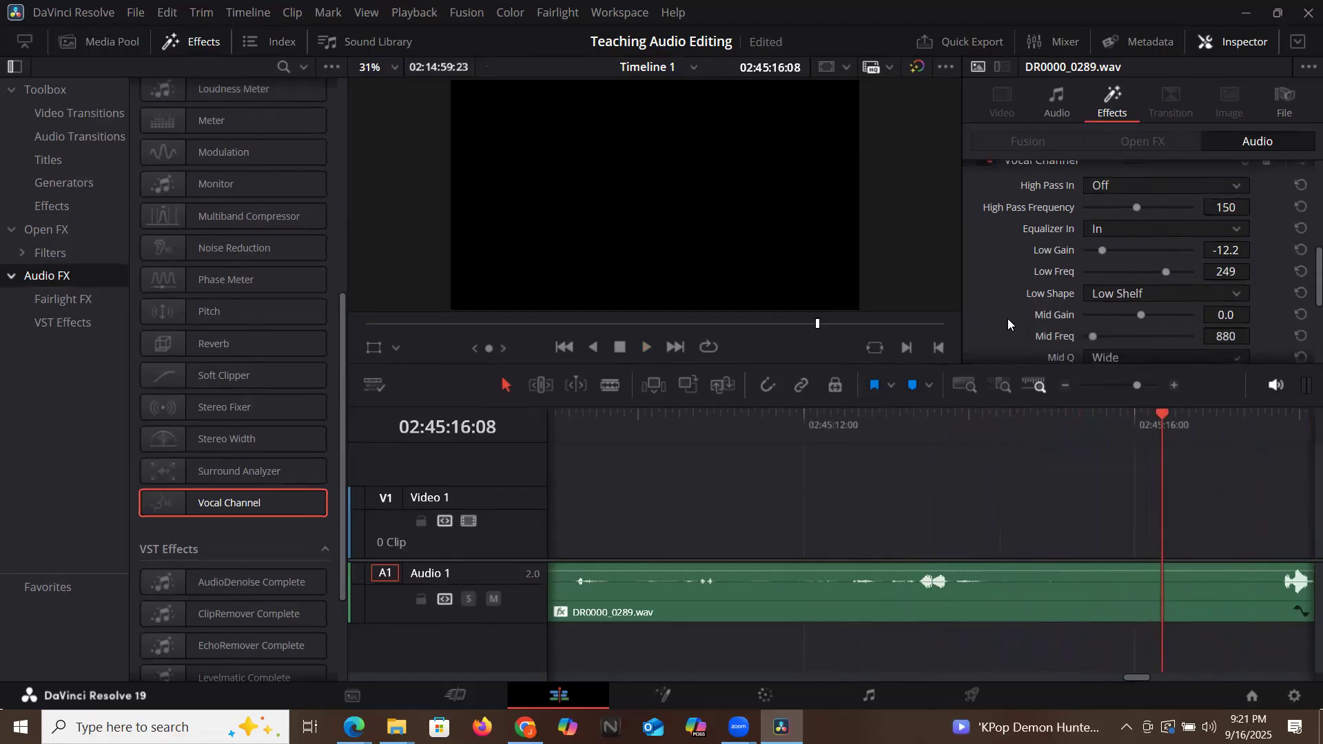
Try the Vocal Channel's Mid Gain at 12.1 while playing the clip from about 02:45:14, and reset it.
click(1002, 429)
key(space)
click(1183, 295)
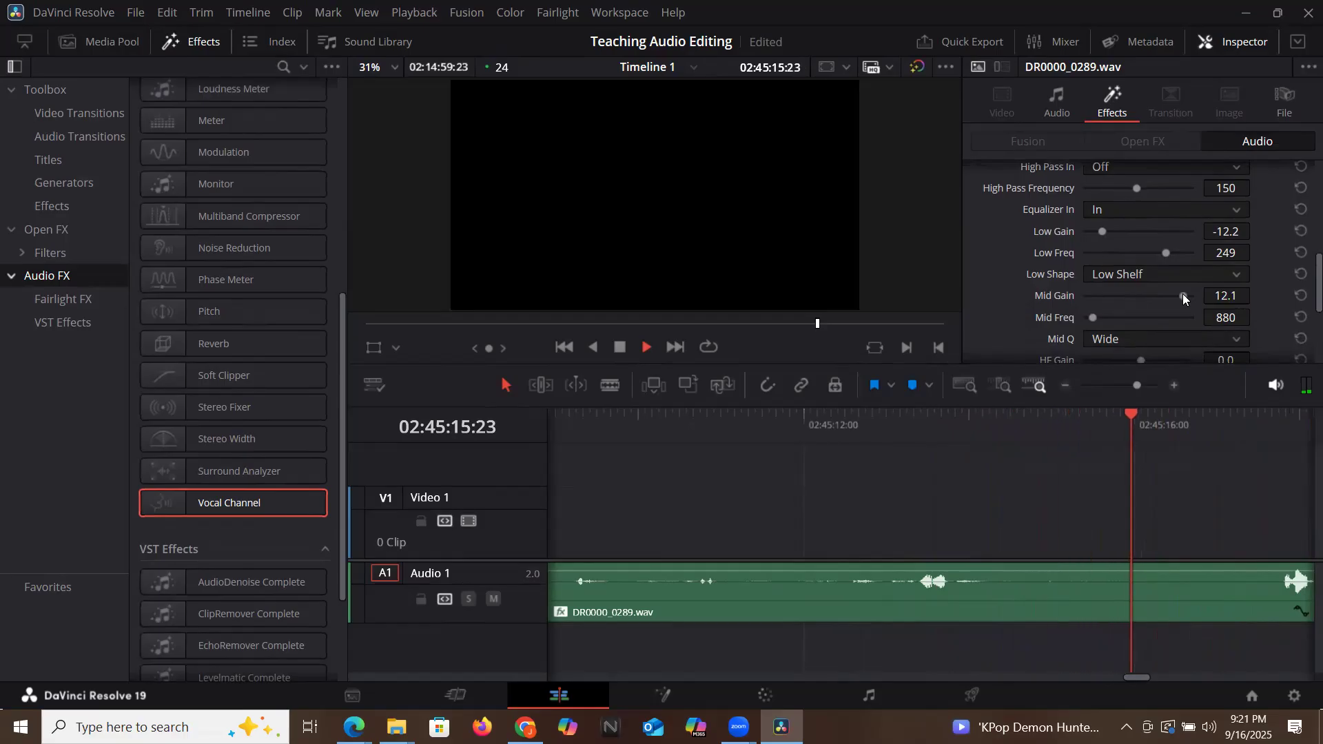
key(space)
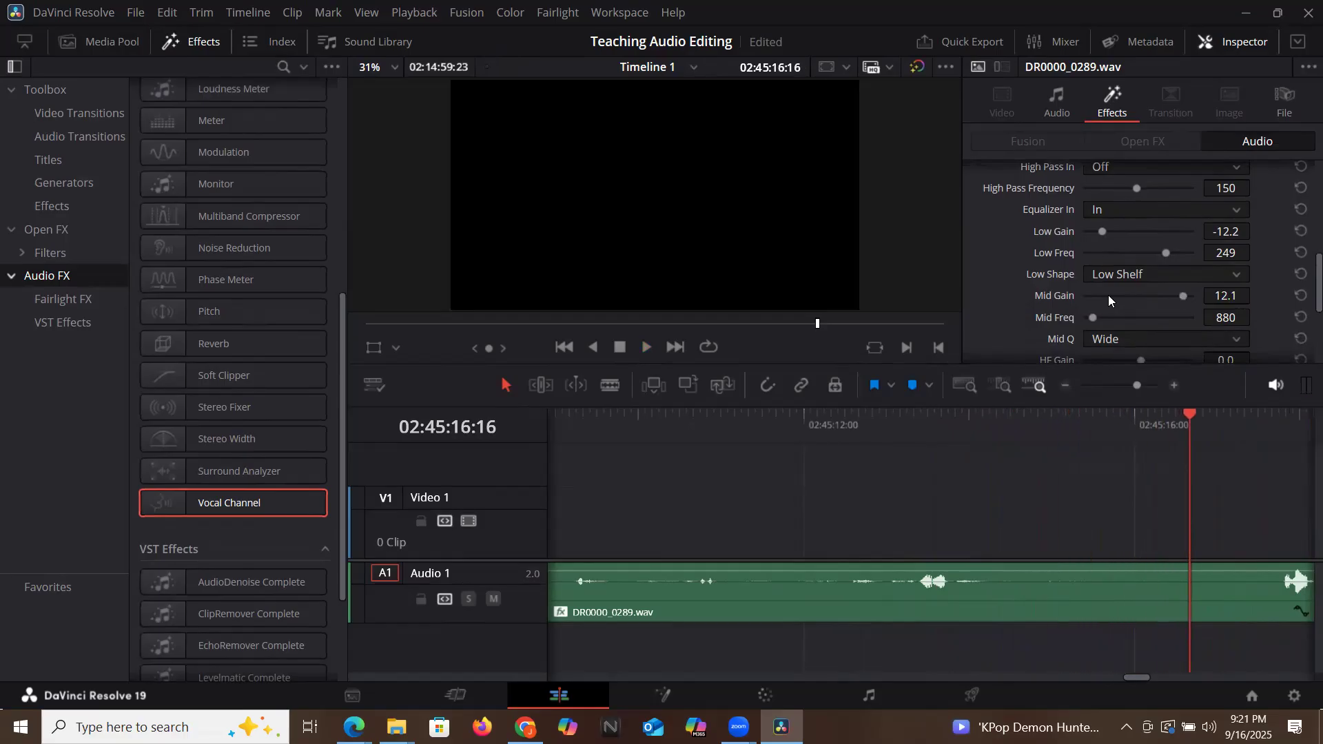
click(1302, 296)
Set the Vocal Channel's Mid Gain to -11.8 and play the clip from about 02:45:14.
click(1098, 296)
click(1003, 420)
key(space)
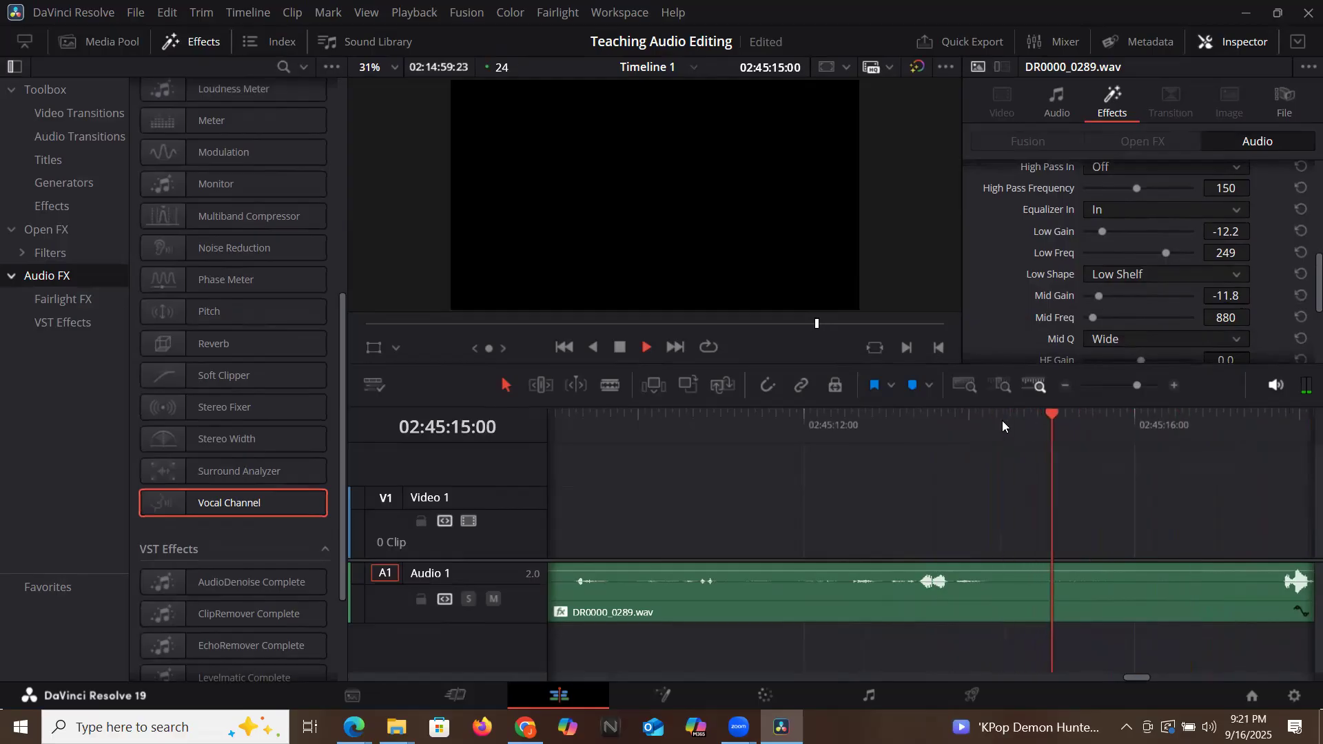
Play the clip from 02:45:14:08 and set the Vocal Channel's HF Gain to -11.7 during playback.
scroll(1024, 327, down, 3)
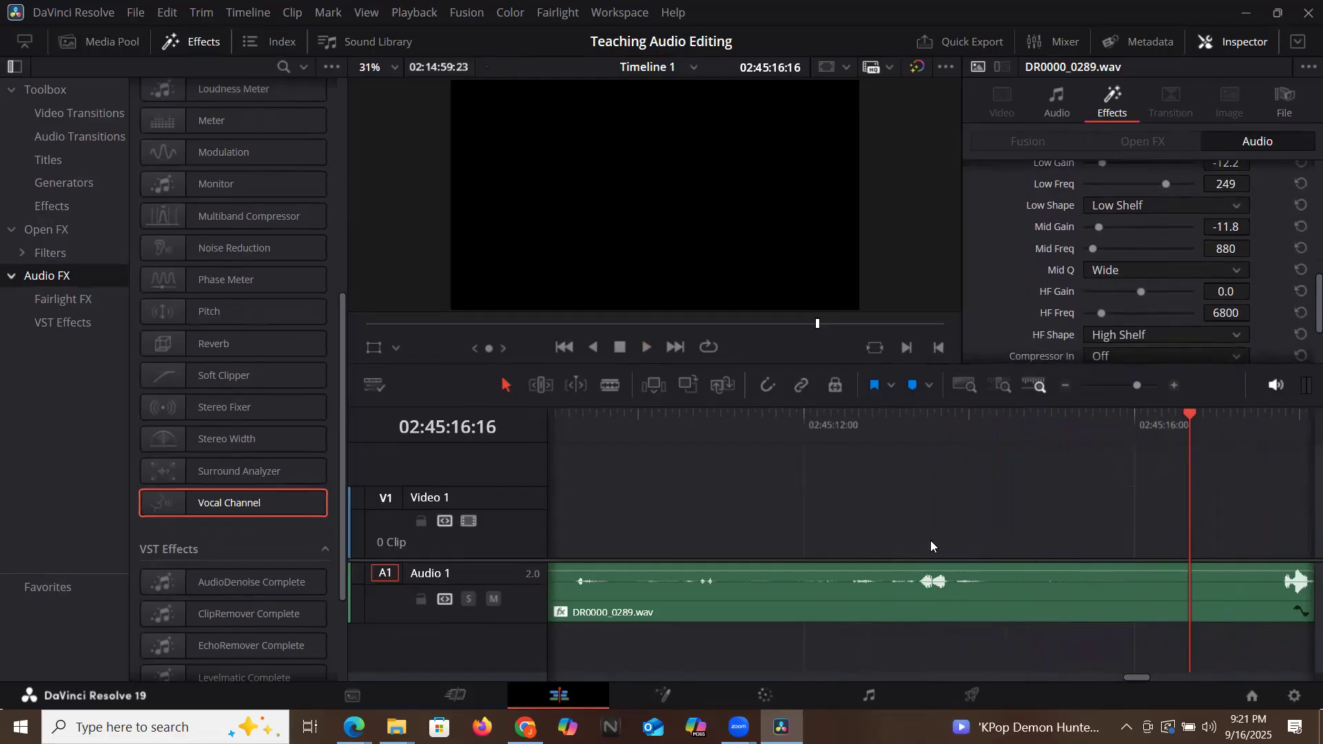
click(997, 427)
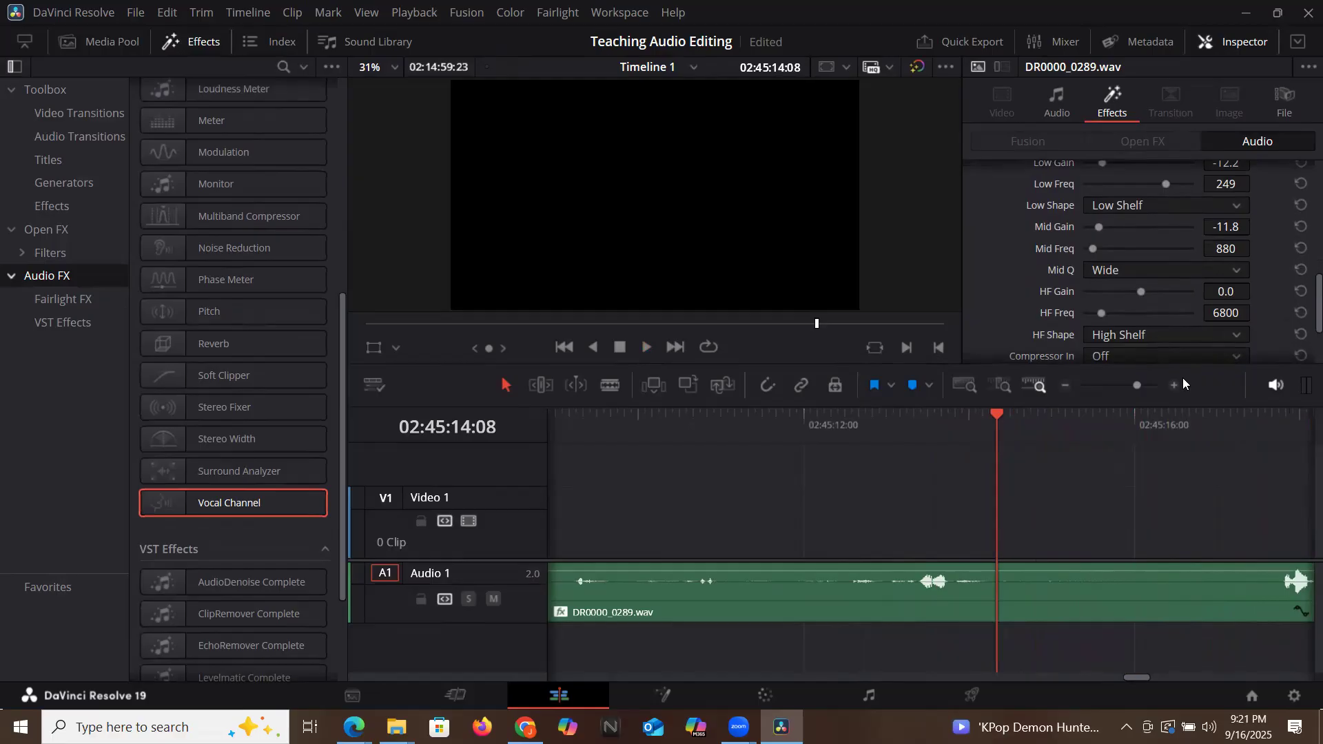
click(1180, 292)
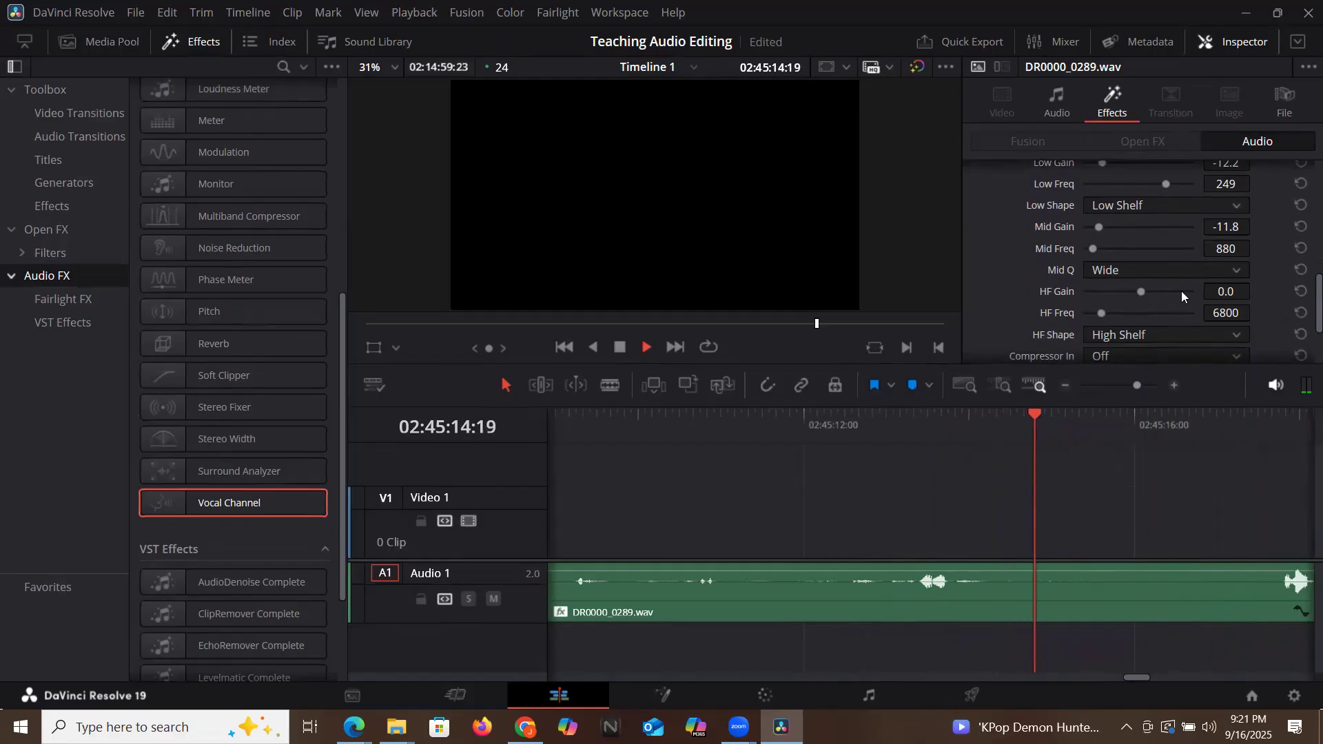
click(1104, 295)
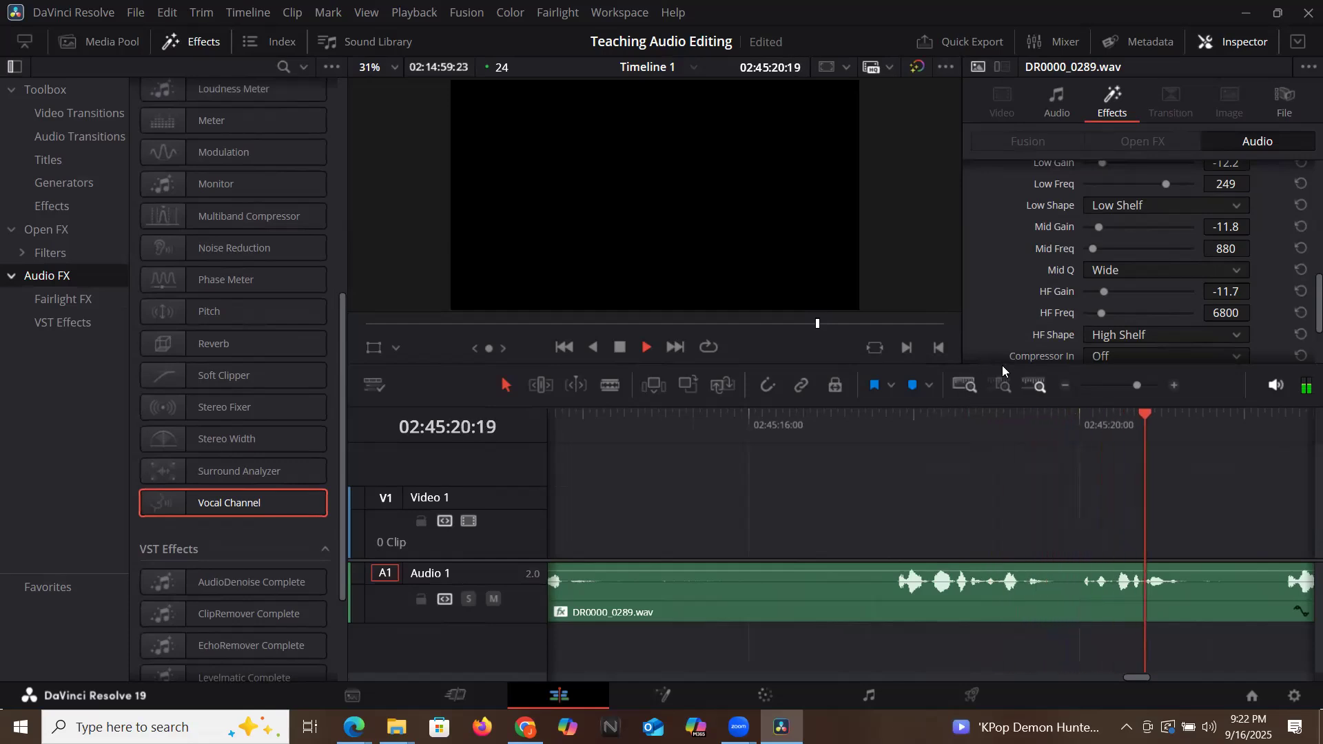
key(space)
scroll(1037, 288, down, 5)
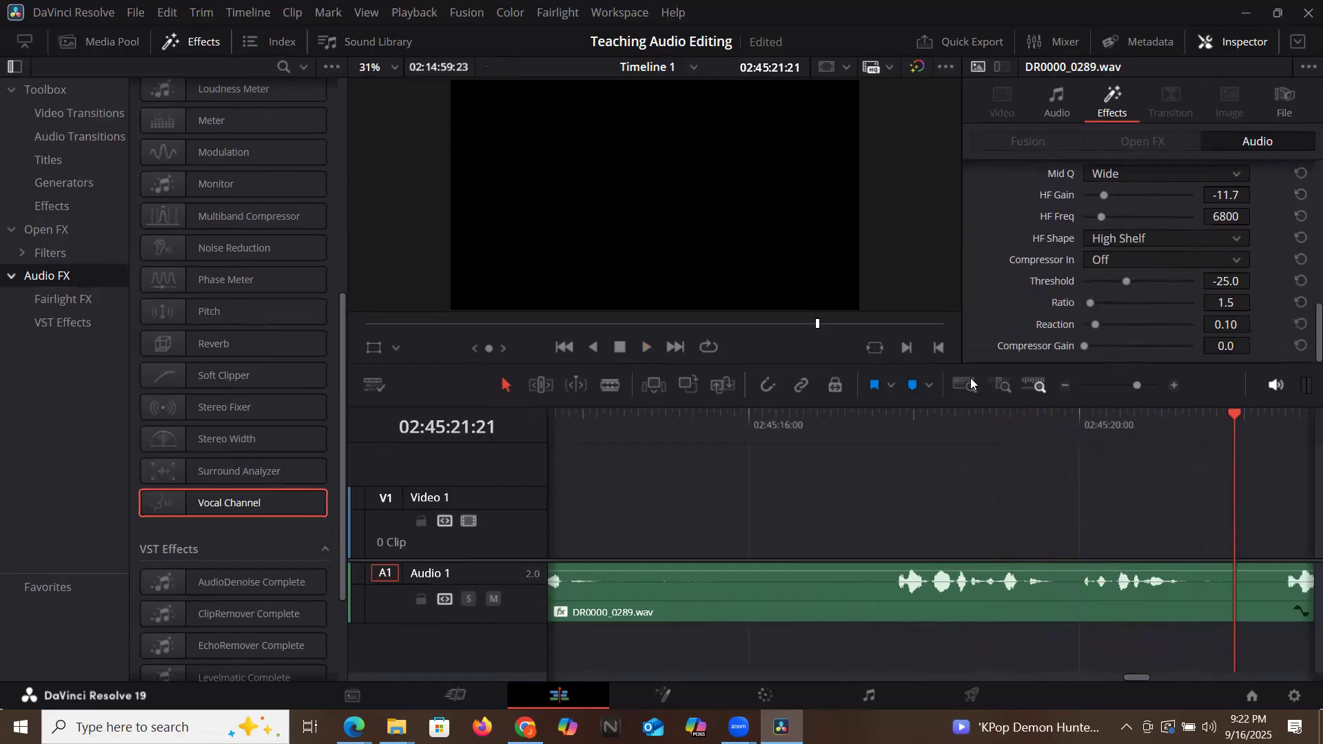
Try the Vocal Channel's Ratio at 6.1 while playing the clip from 02:45:14:21, and reset the Ratio.
click(658, 439)
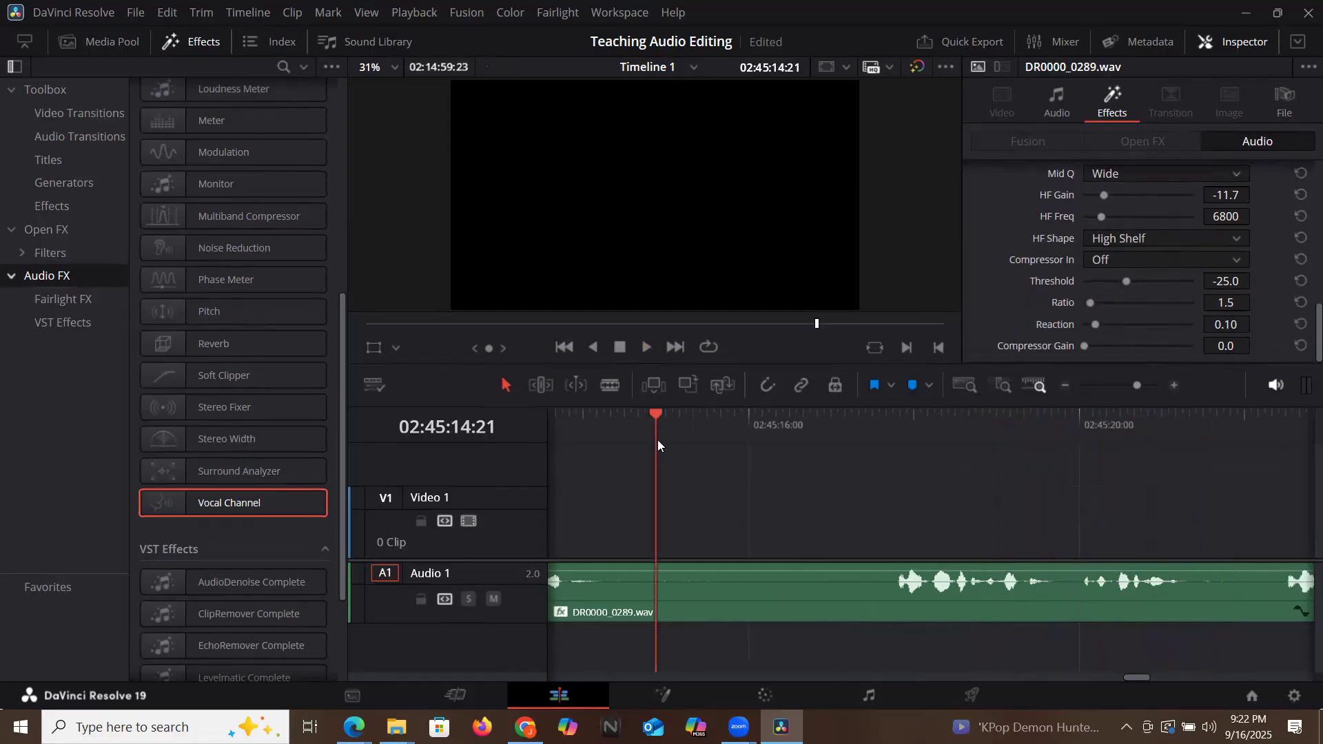
key(space)
click(1180, 304)
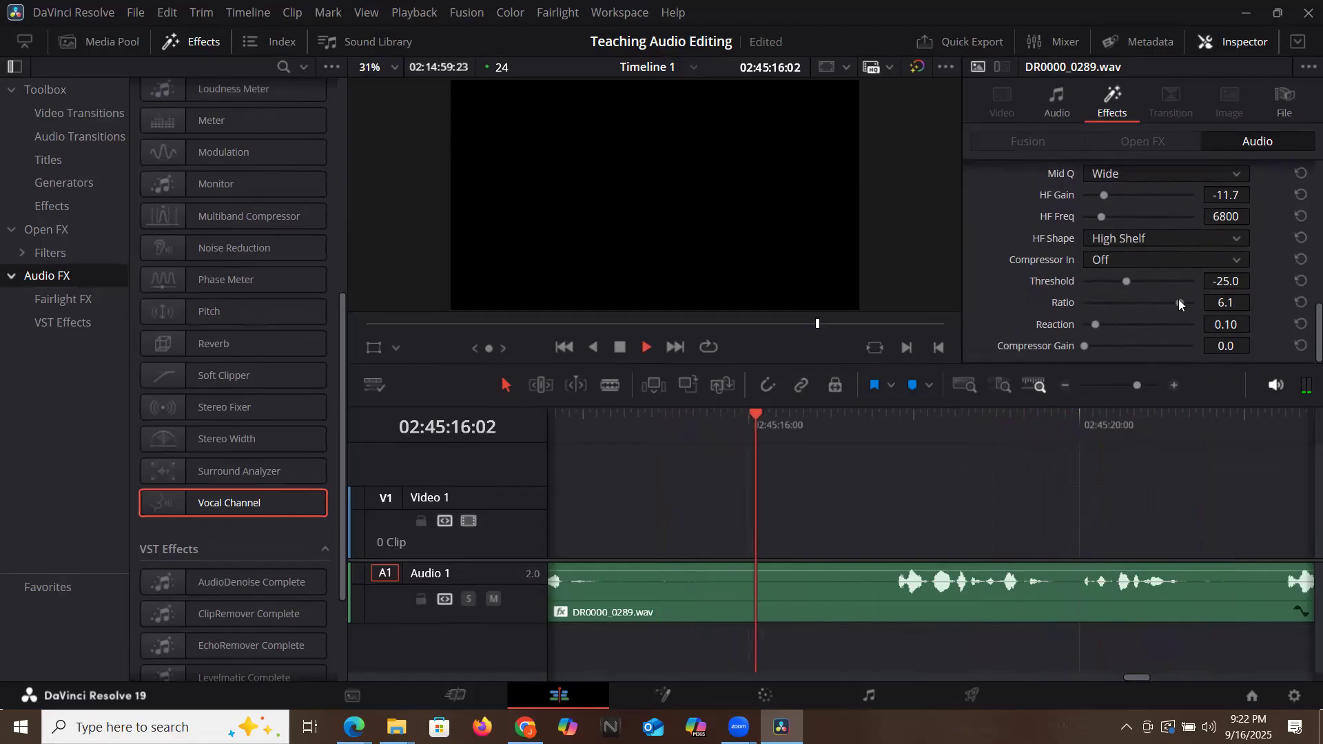
key(space)
click(646, 432)
click(1301, 303)
Try the Vocal Channel's Reaction at 0.75 and at a very low setting during playback, and reset it.
key(space)
click(1169, 325)
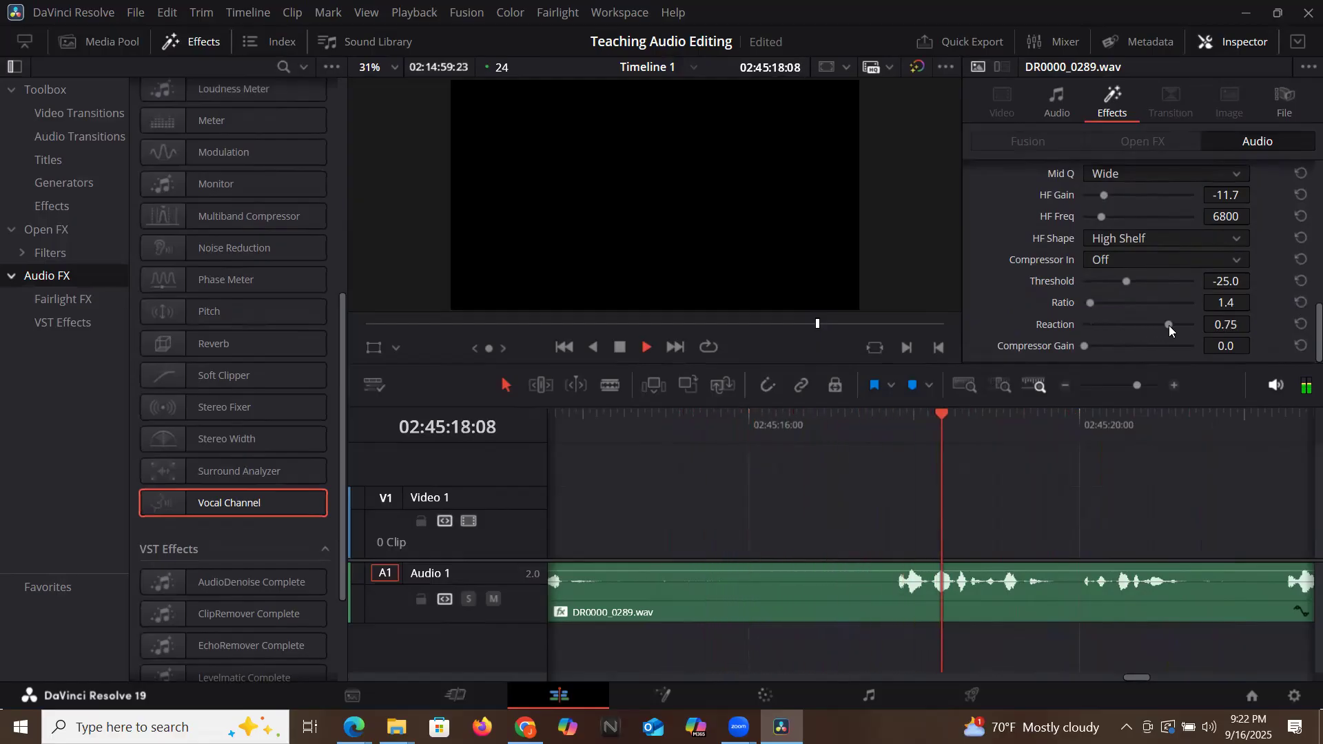
key(space)
click(1089, 324)
click(699, 426)
key(space)
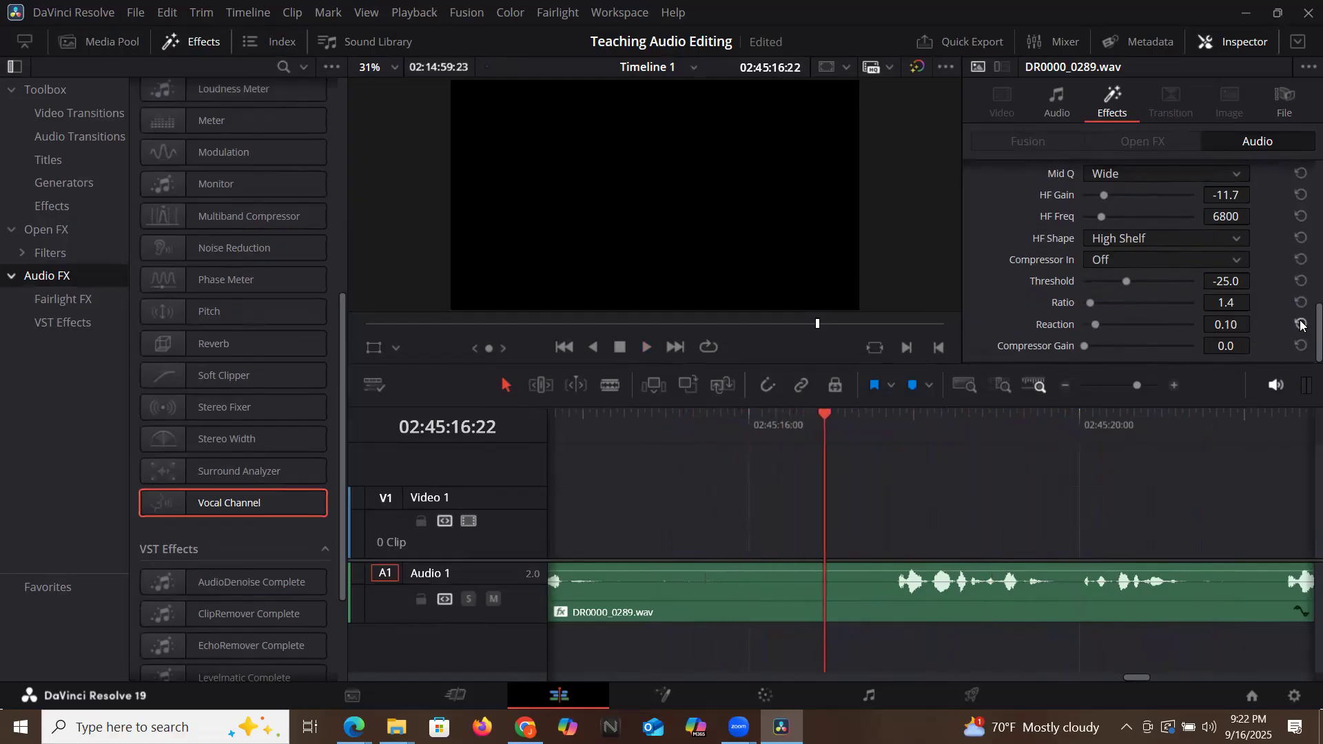
Try the Vocal Channel's Compressor Gain at 15.7, near its minimum and at 19.4 while playing from 02:45:14:16, and reset it.
click(639, 439)
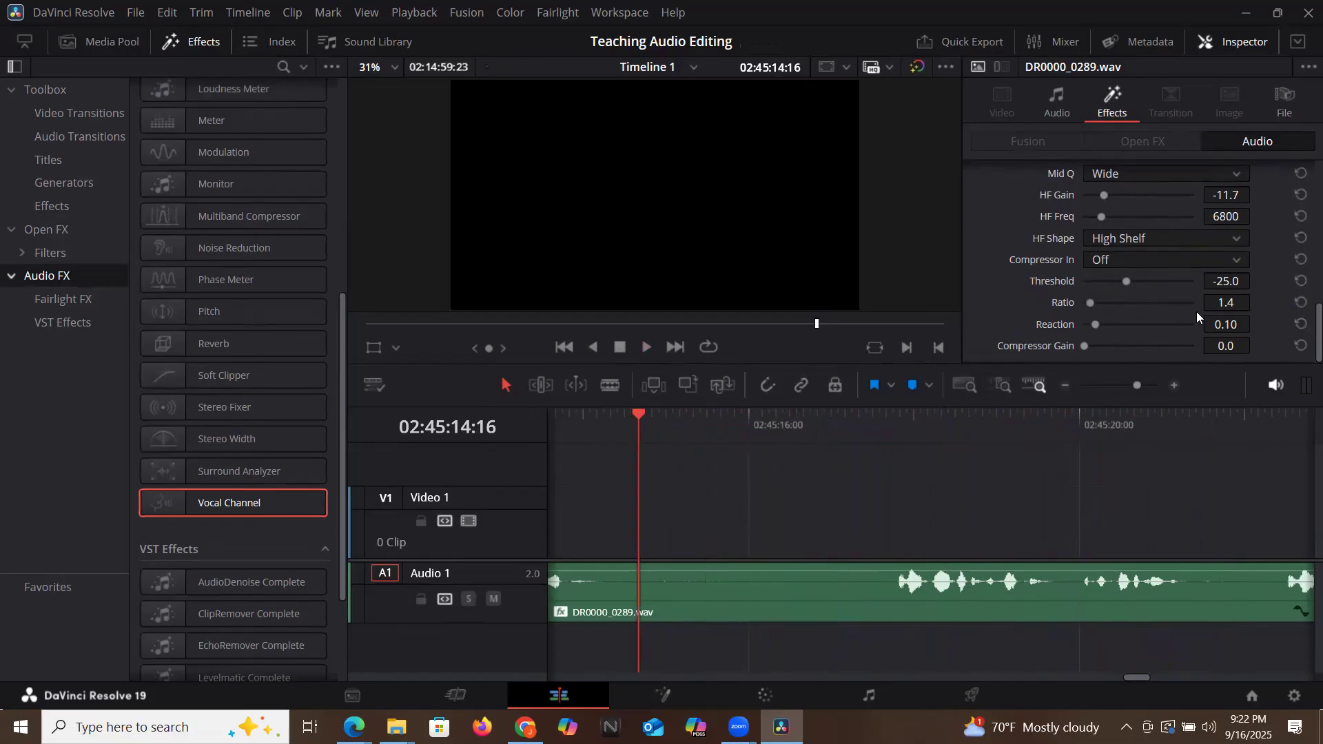
click(1172, 345)
key(space)
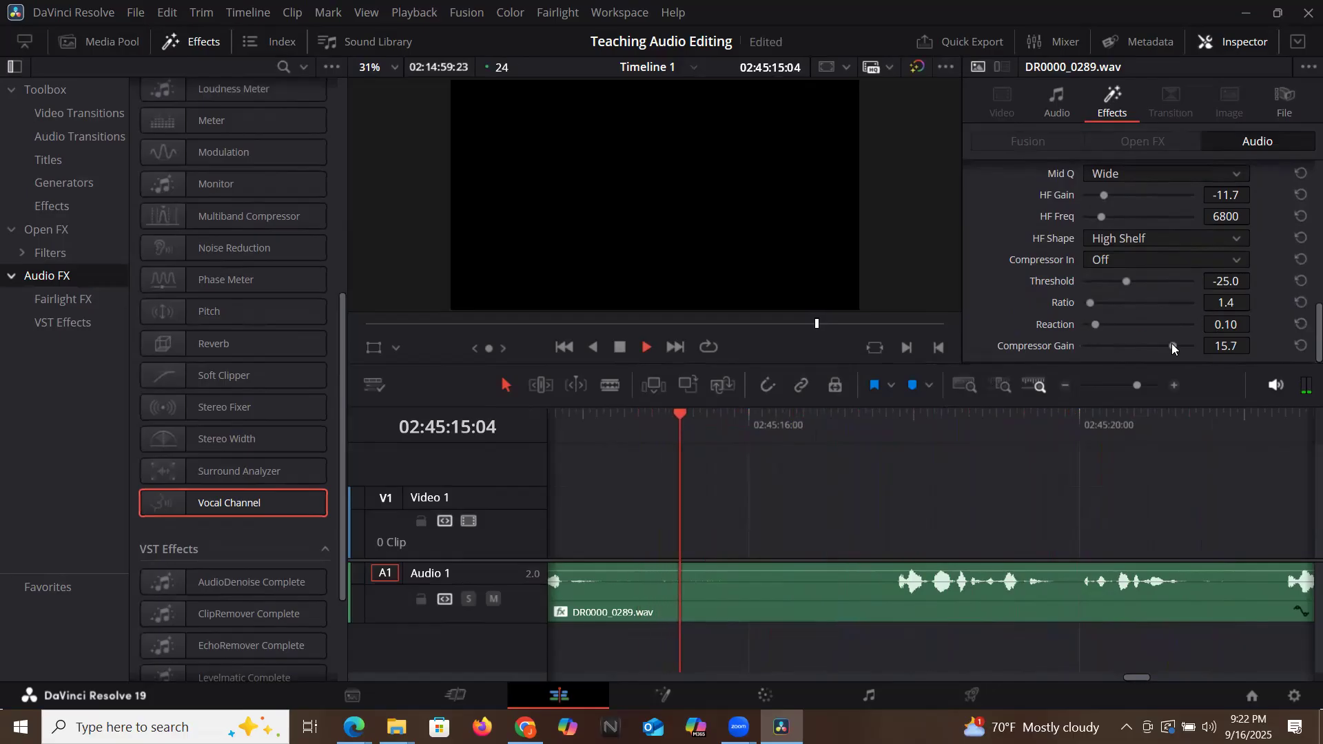
click(1096, 346)
click(1194, 346)
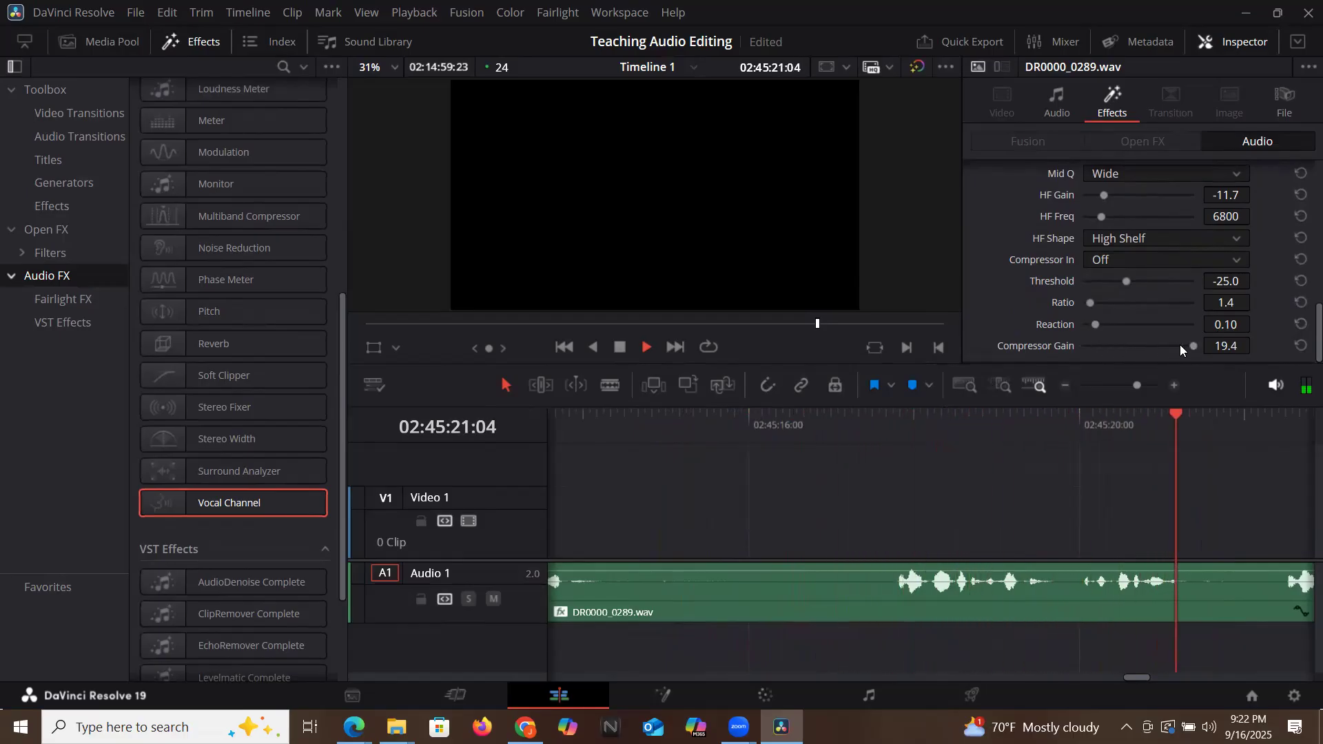
click(1301, 346)
key(space)
Enable the Noise Reduction effect and play the clip from 02:45:14:17.
click(643, 420)
scroll(1012, 225, up, 5)
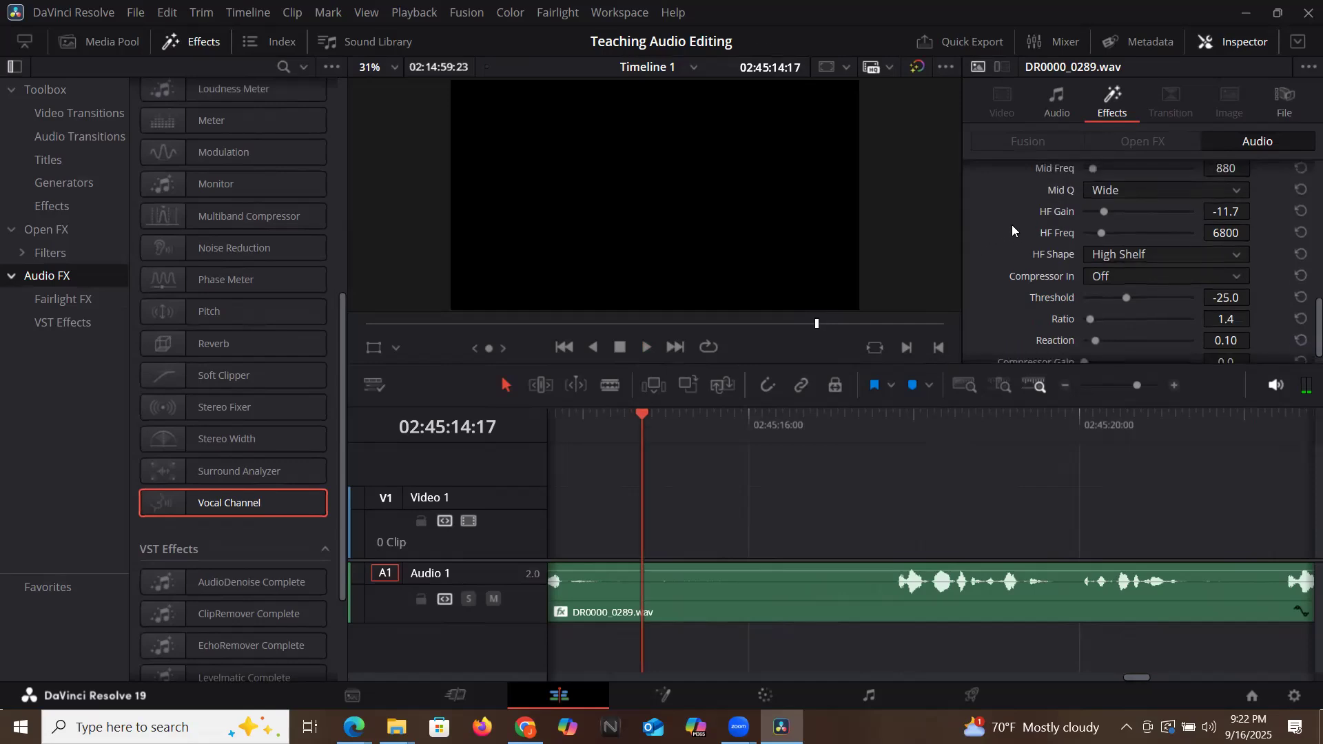
scroll(1012, 225, up, 3)
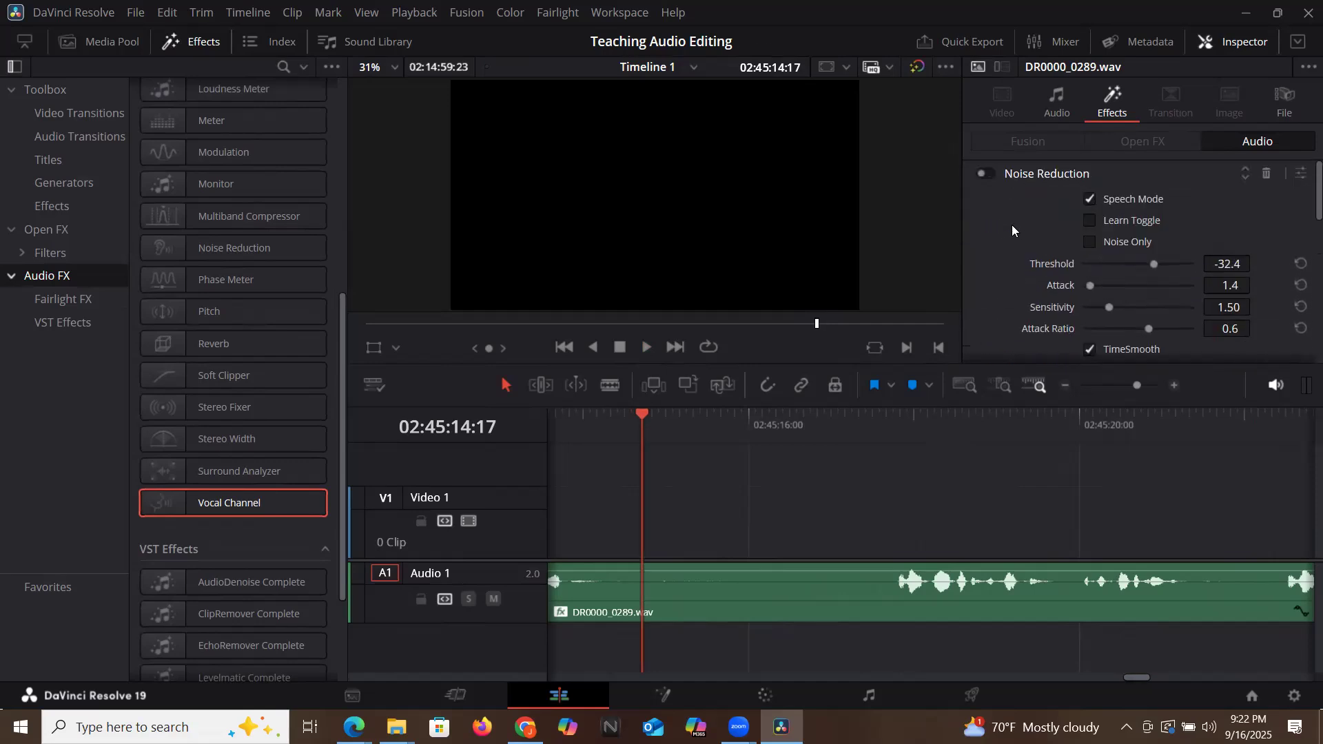
click(993, 175)
key(space)
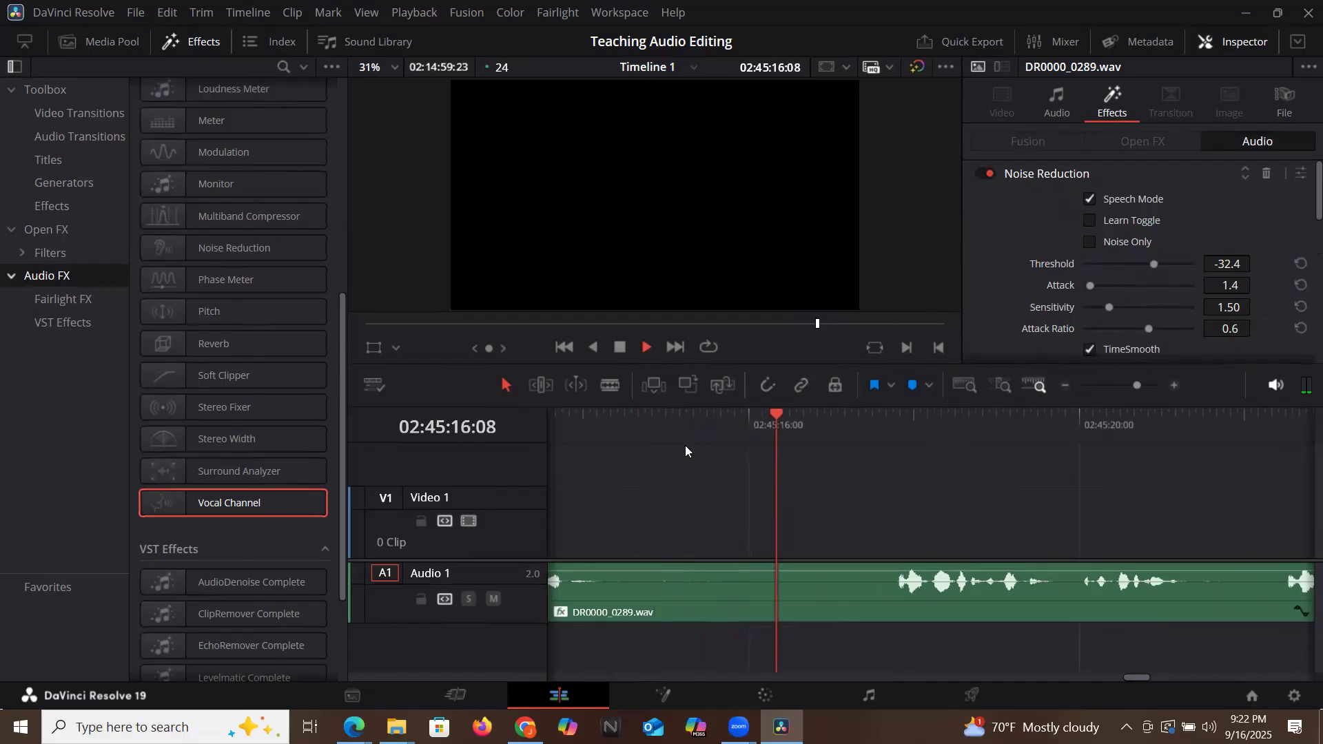
key(space)
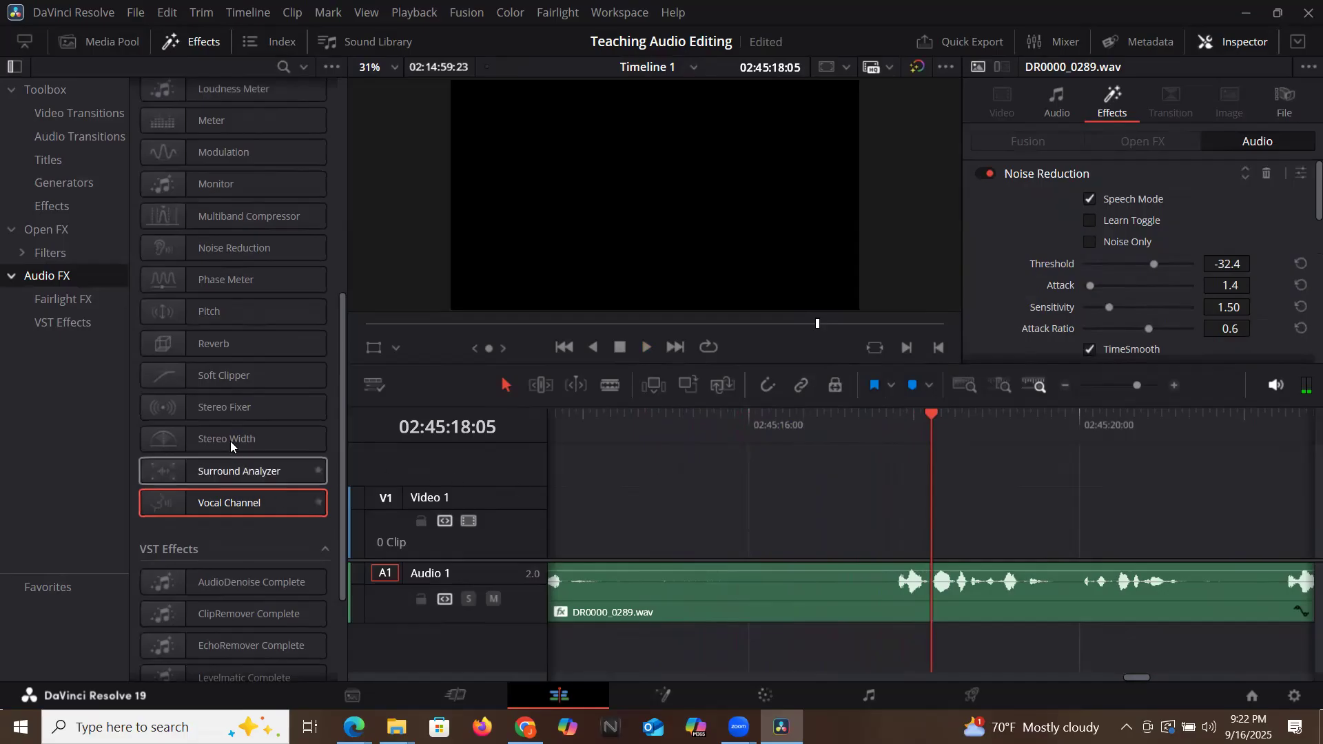
Add the Dialogue Processor effect to the DR0000_0289.wav clip and close its settings window.
scroll(230, 440, up, 3)
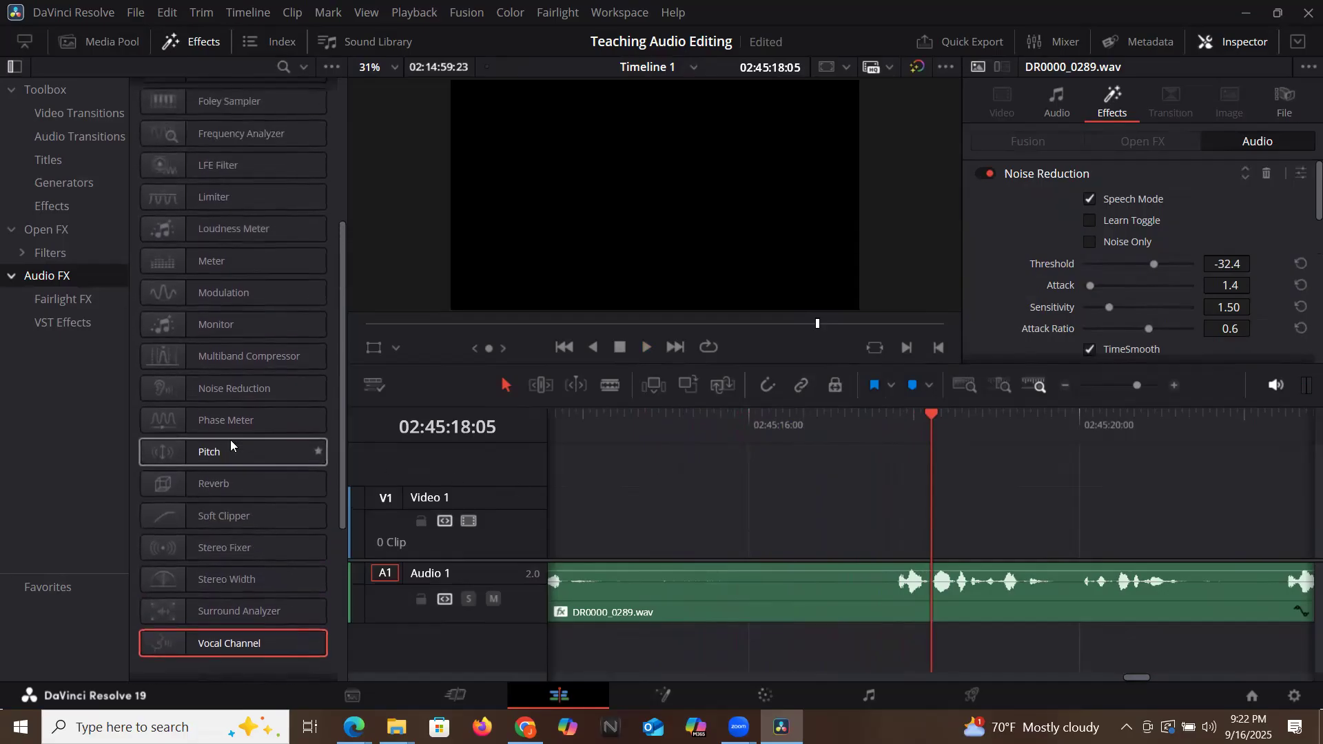
scroll(230, 440, up, 3)
scroll(230, 444, up, 1)
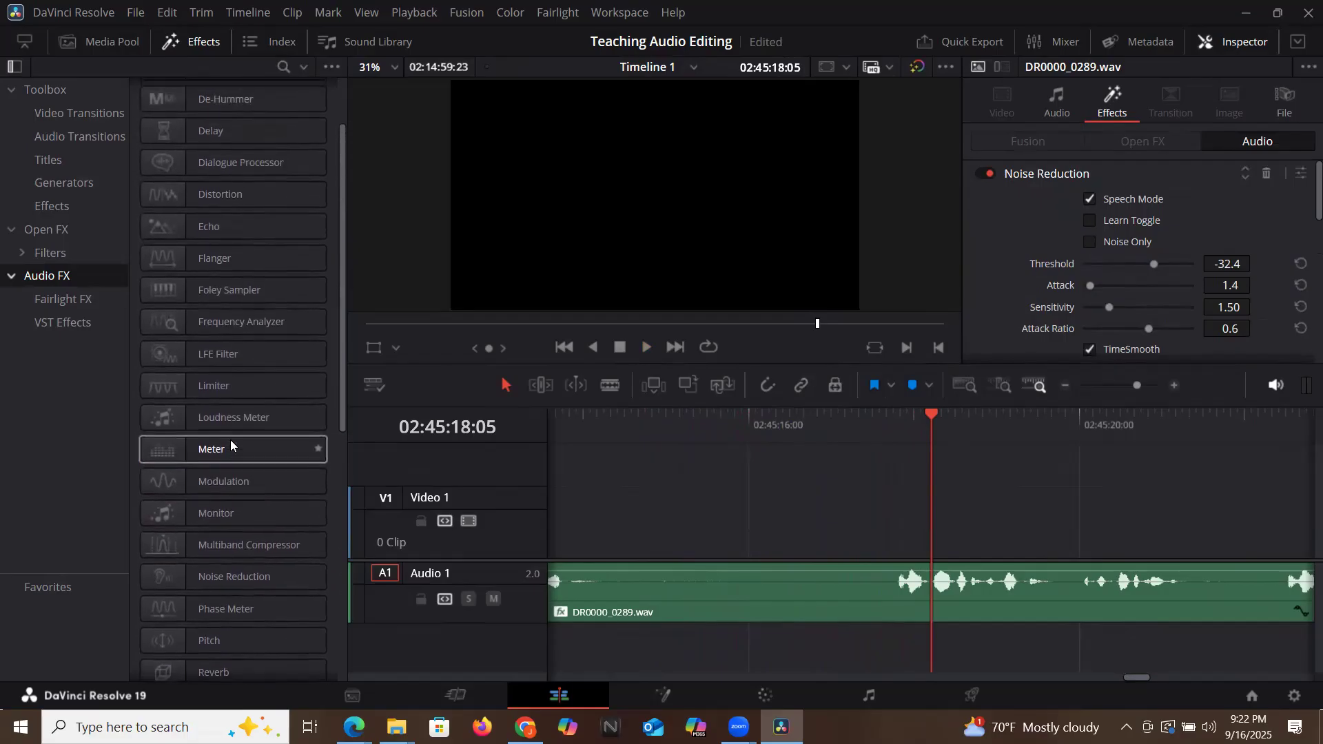
drag(219, 163, 722, 598)
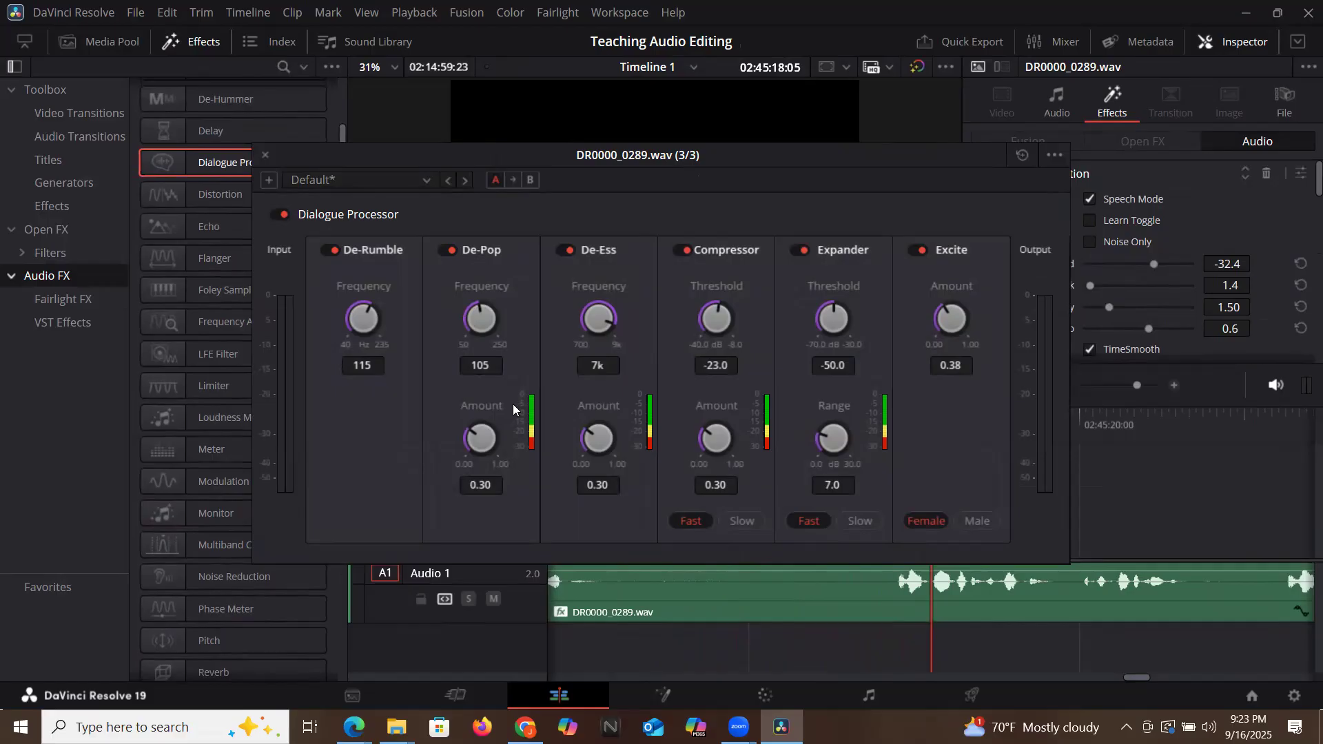
click(265, 157)
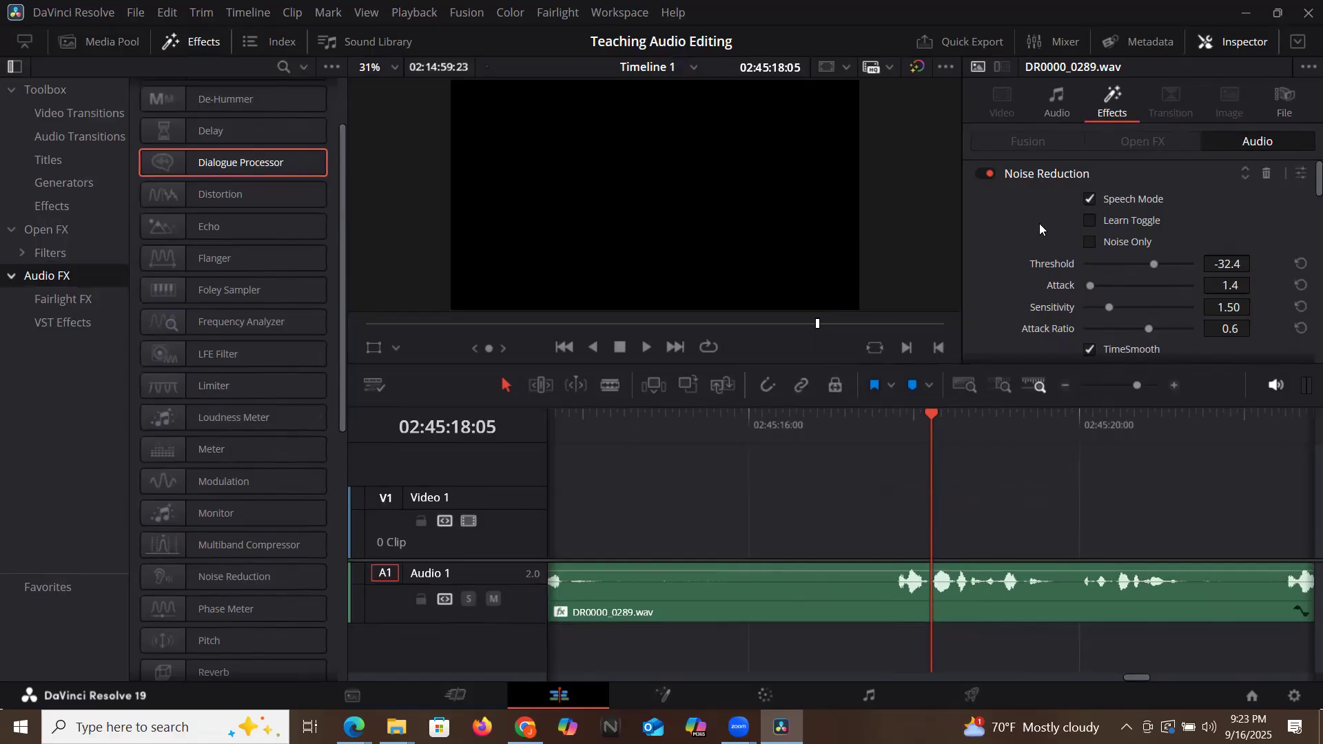
Bring up the Dialogue Processor's settings in the clip's effects and play the clip from about 02:45:14.
scroll(988, 174, down, 5)
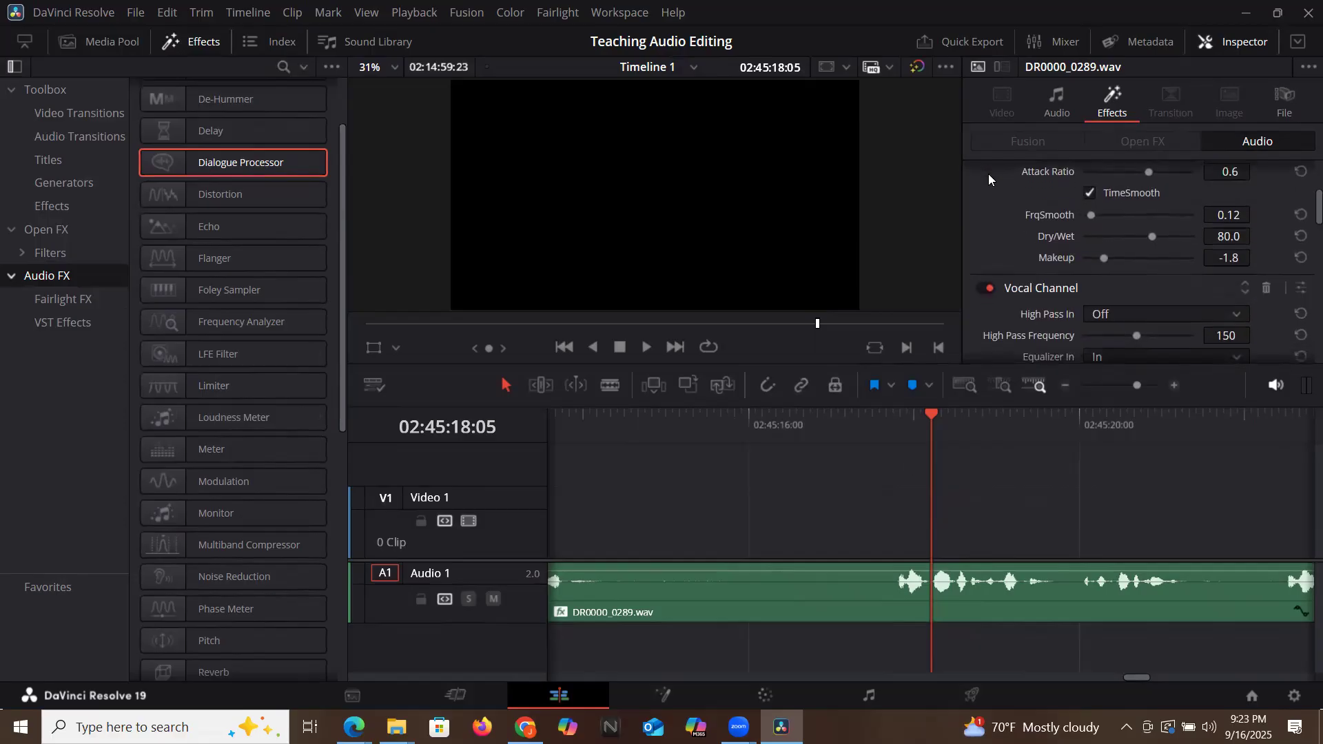
scroll(983, 244, down, 6)
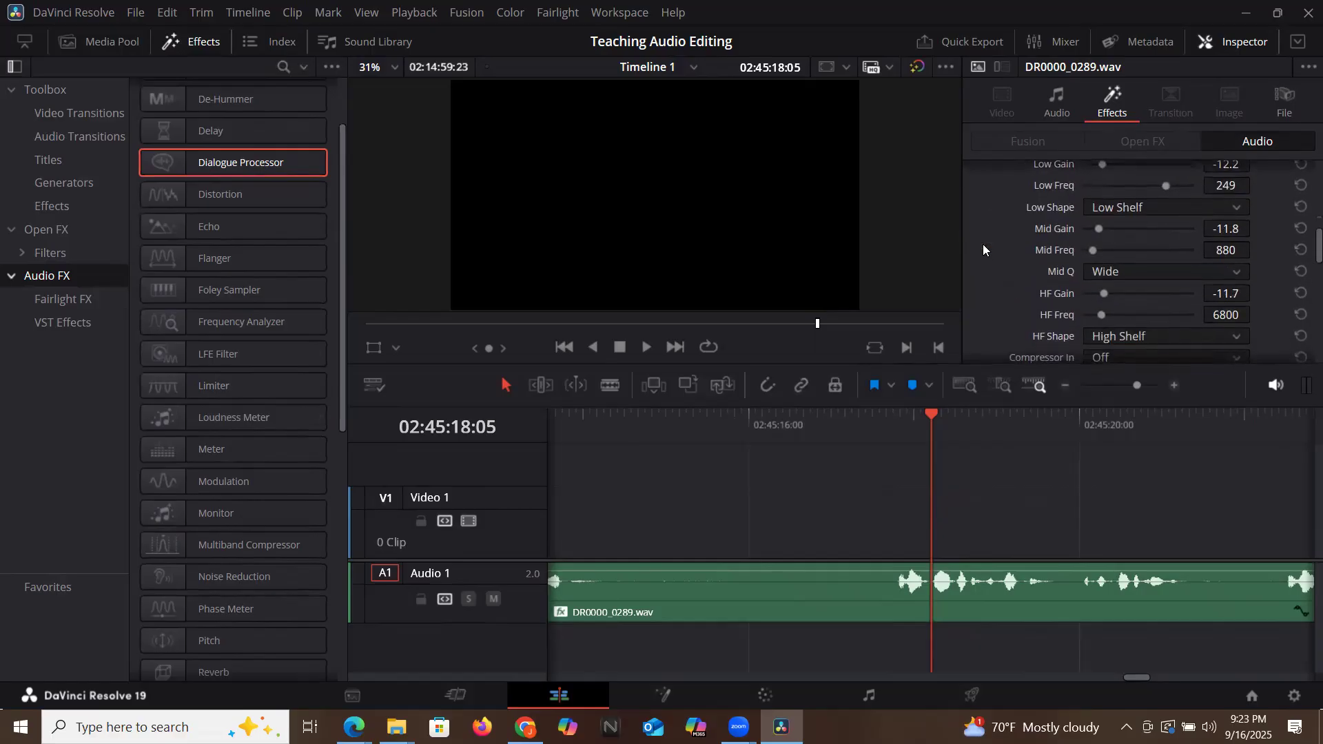
click(603, 422)
key(space)
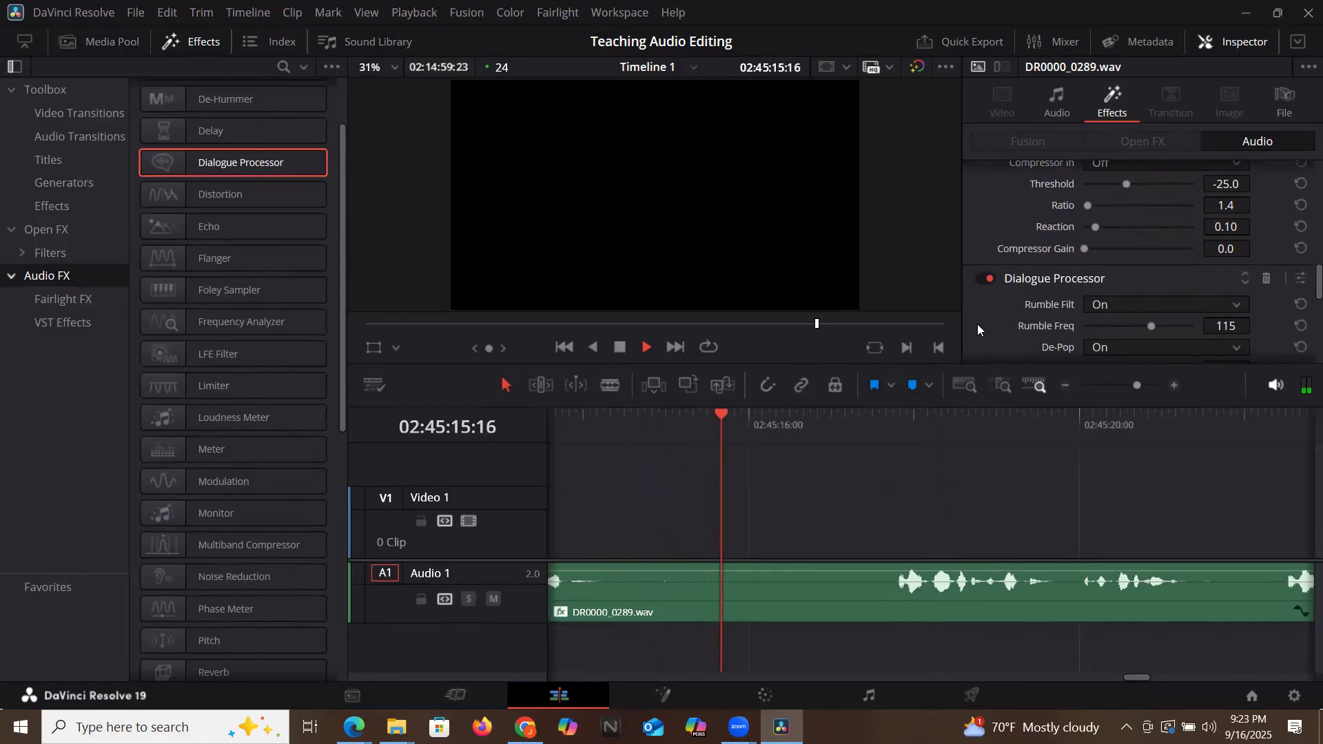
Try the Dialogue Processor's Rumble Freq at 184 and 40 while playing the clip from 02:45:14:06.
click(604, 427)
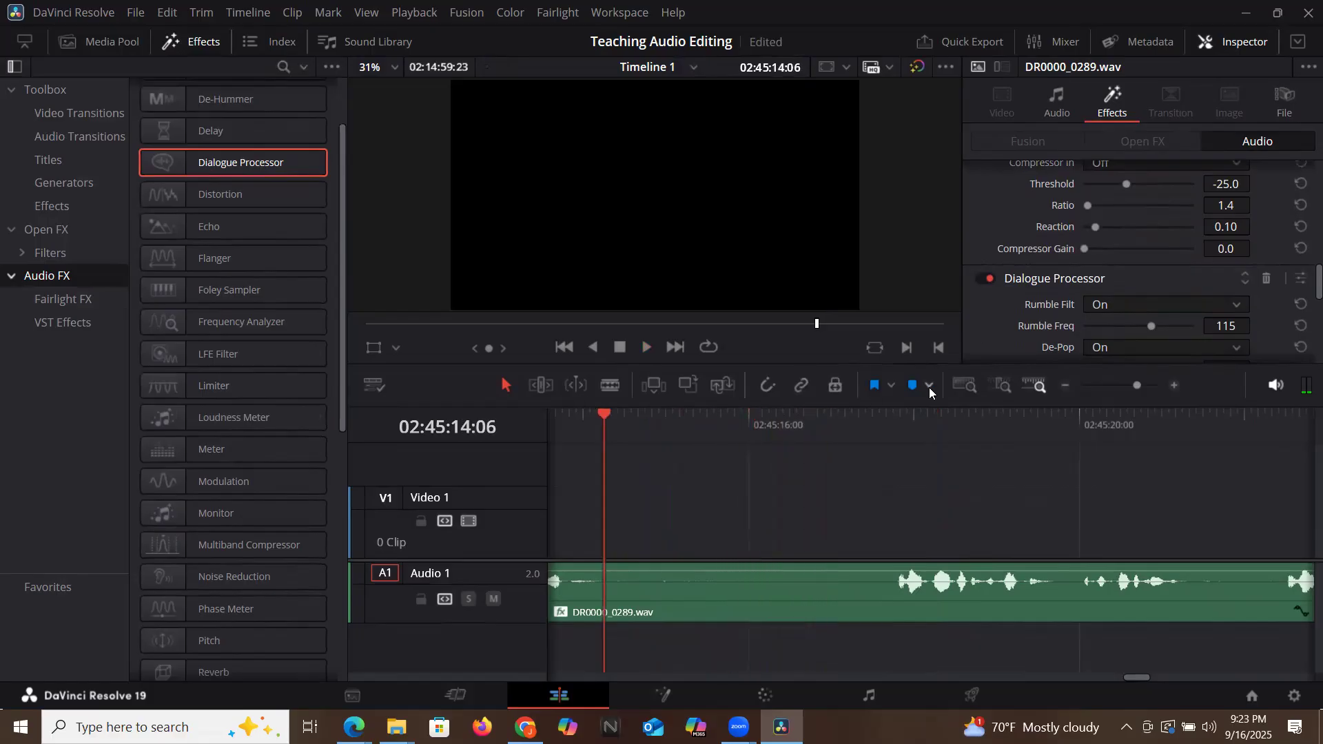
click(1182, 326)
key(space)
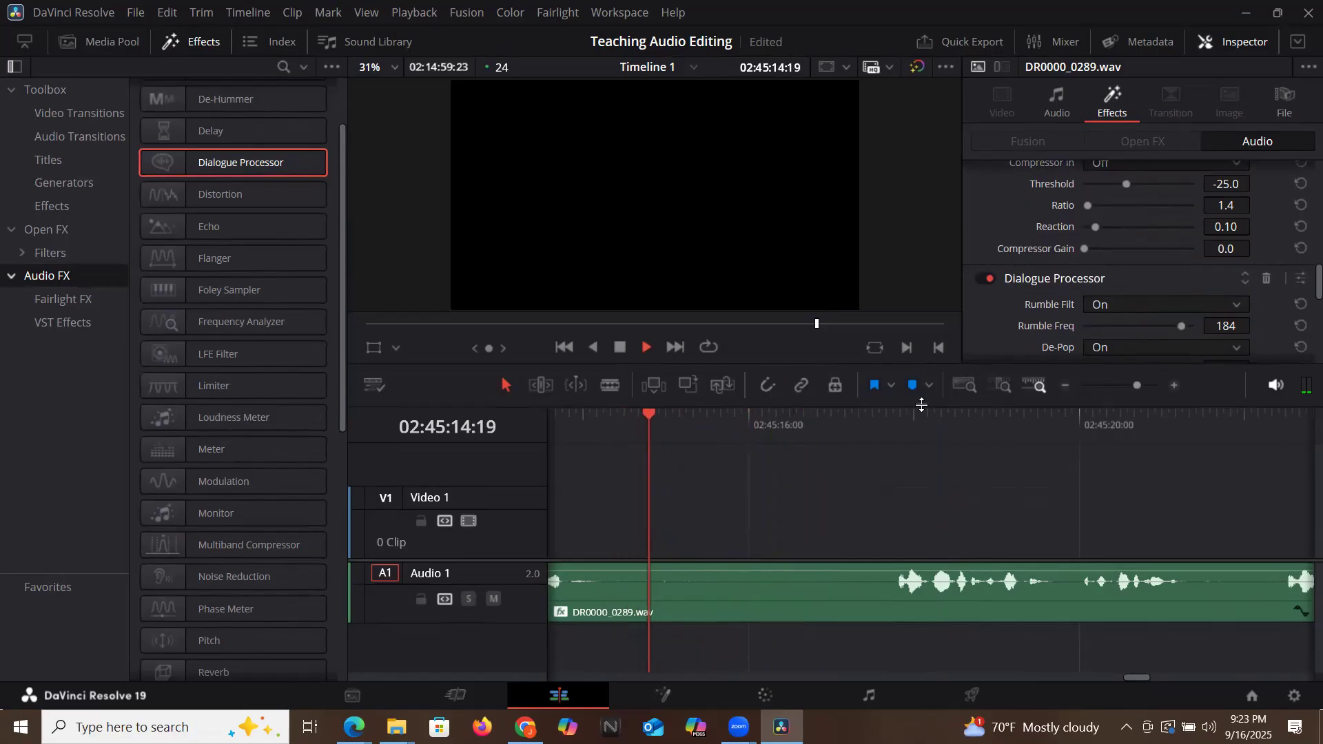
drag(1097, 326, 1081, 328)
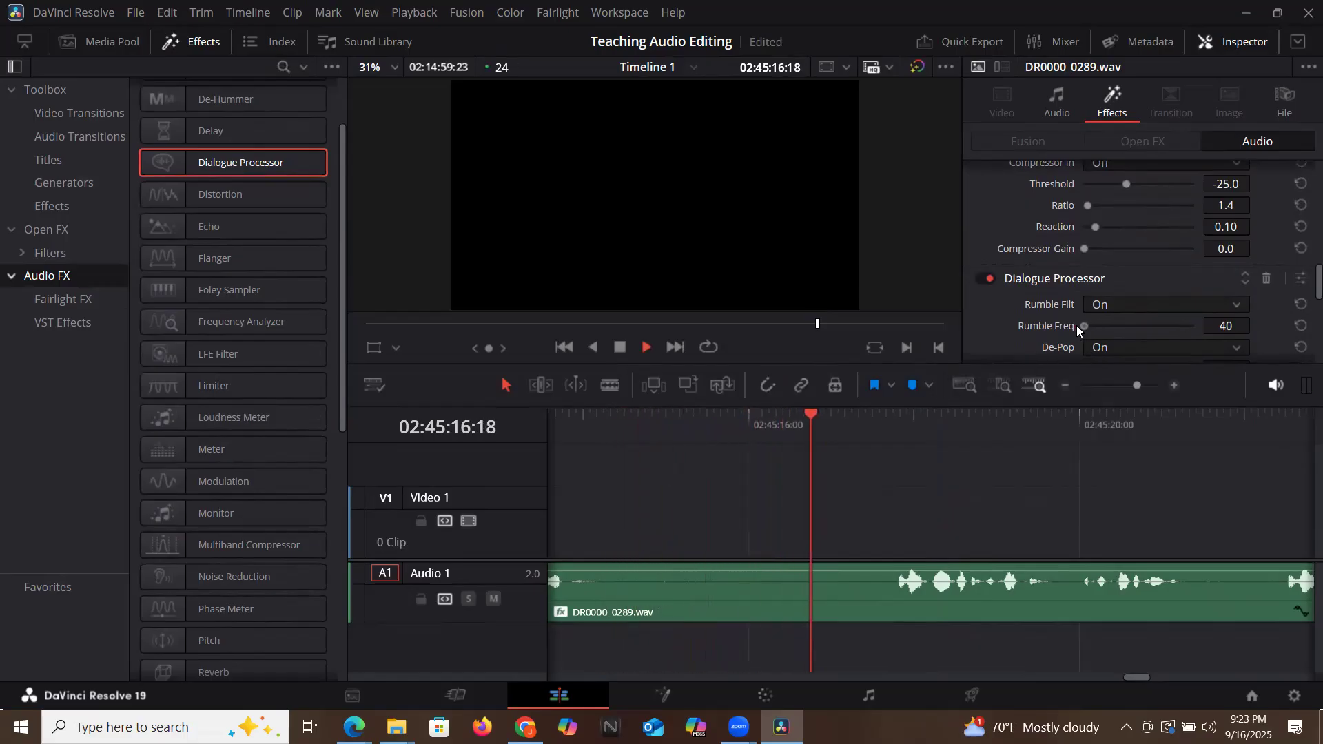
key(space)
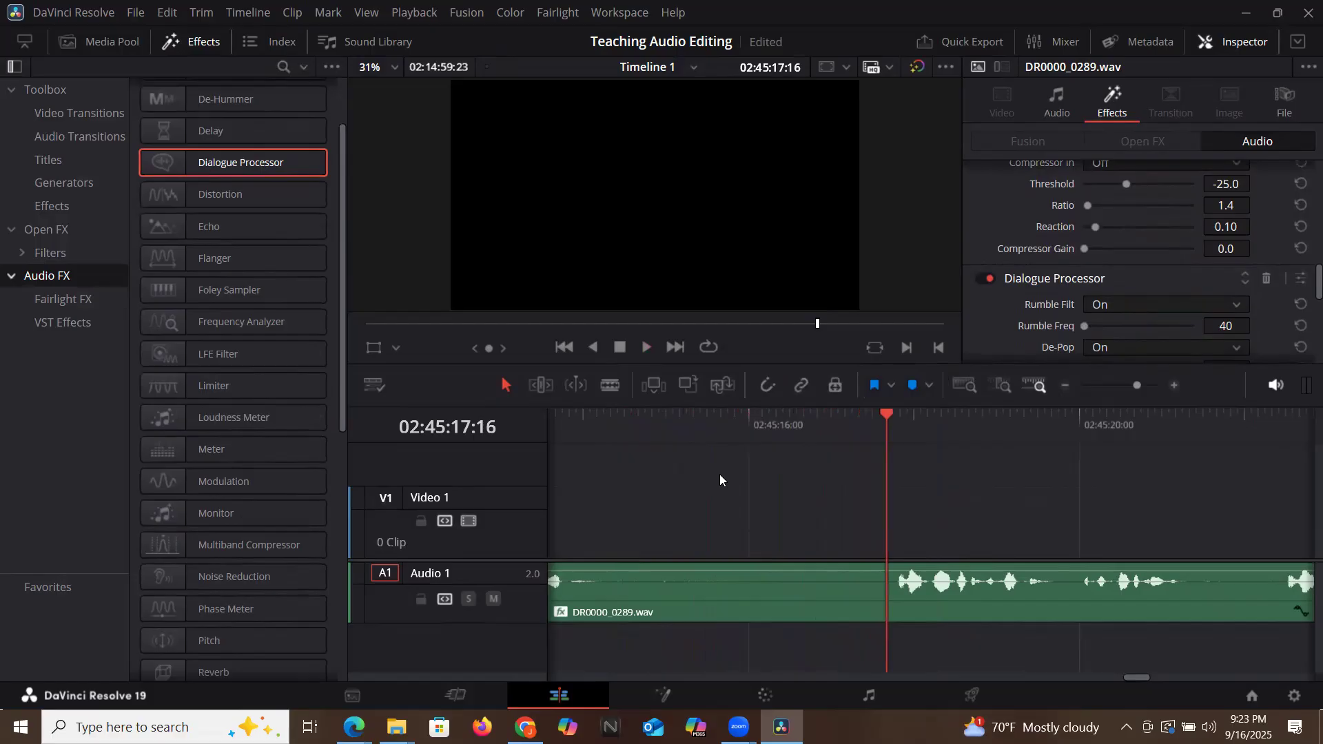
Reset the Dialogue Processor's Rumble Freq, set it to 136, and play the clip from 02:45:15:01.
click(669, 434)
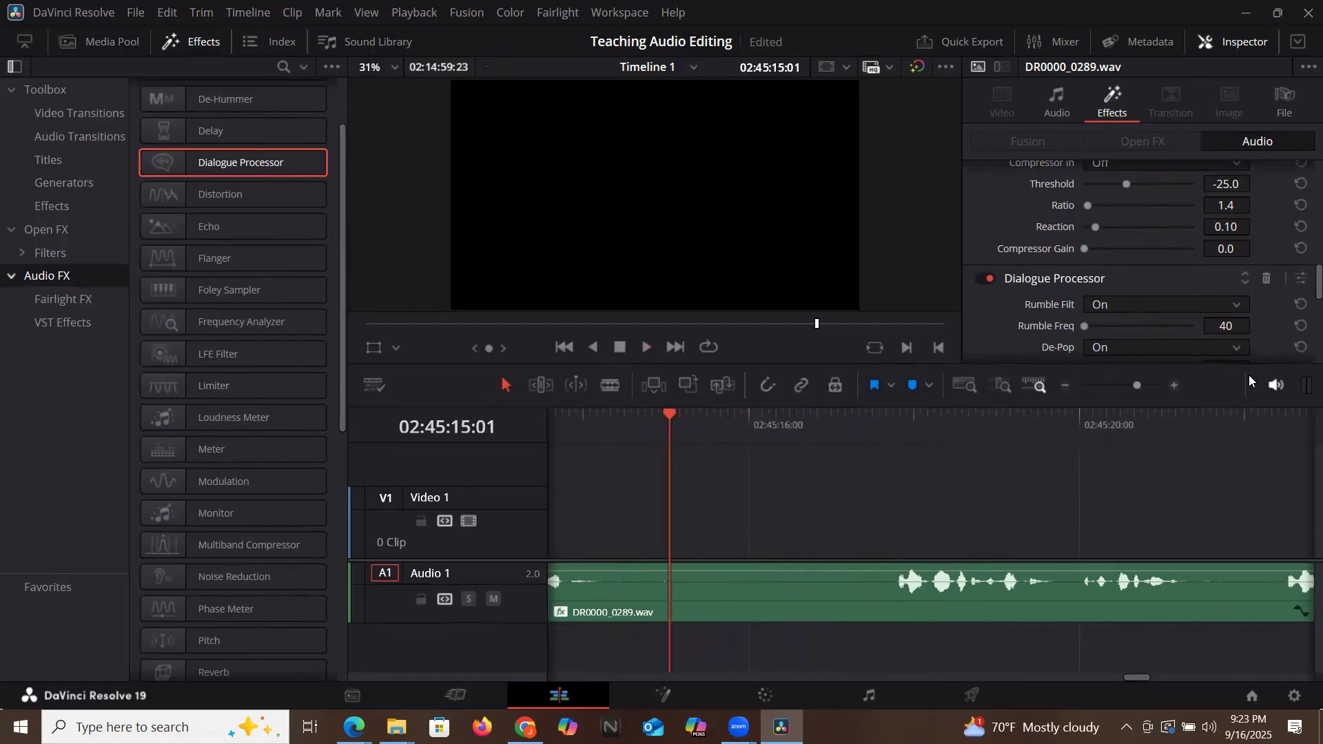
click(1300, 326)
click(1163, 326)
key(space)
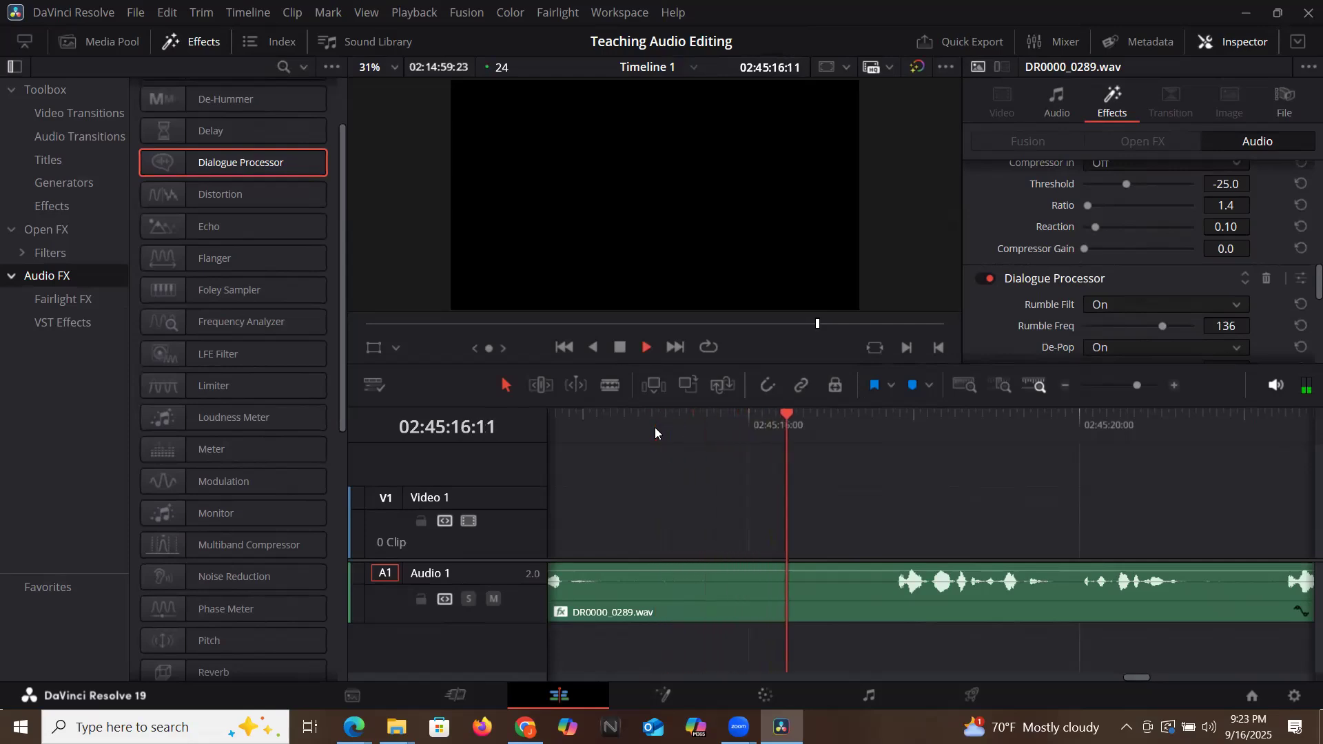
key(space)
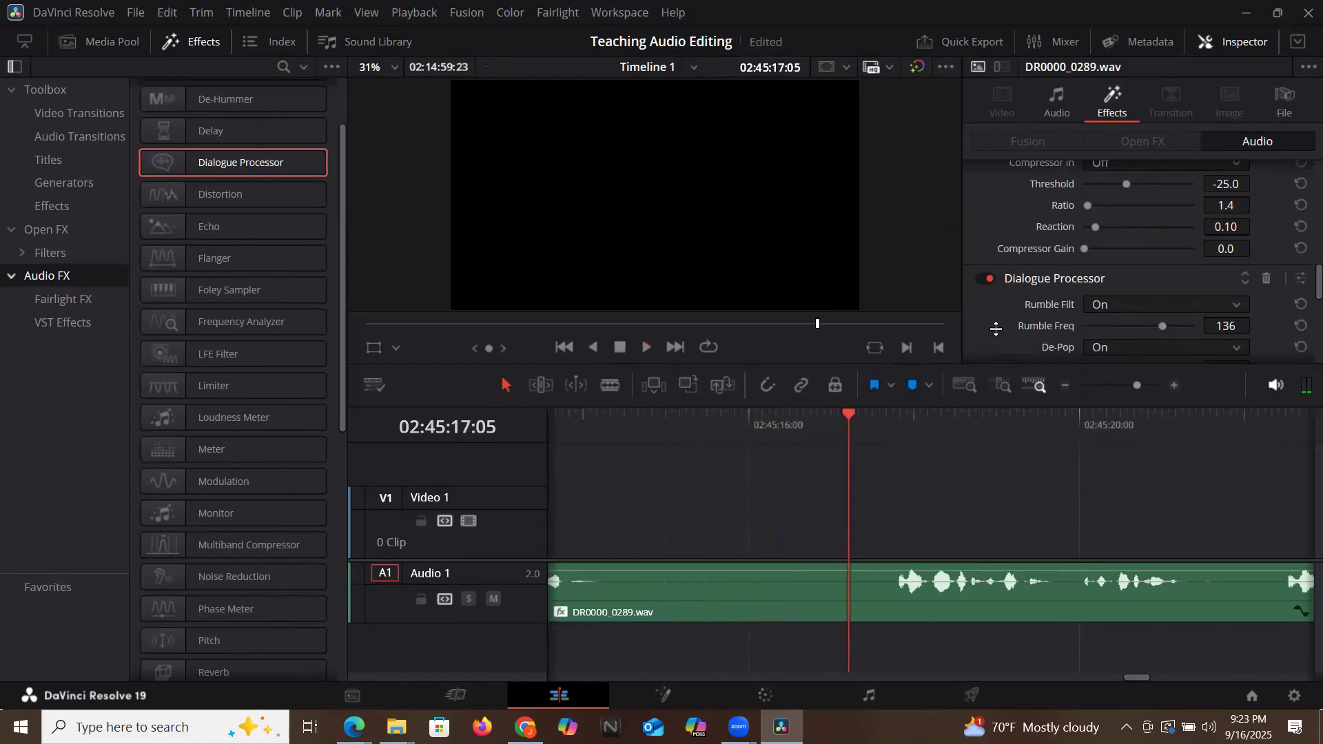
Set the Dialogue Processor's De-Pop Freq to 186 while playing the clip from 02:45:17:05.
scroll(997, 329, down, 4)
scroll(997, 329, down, 1)
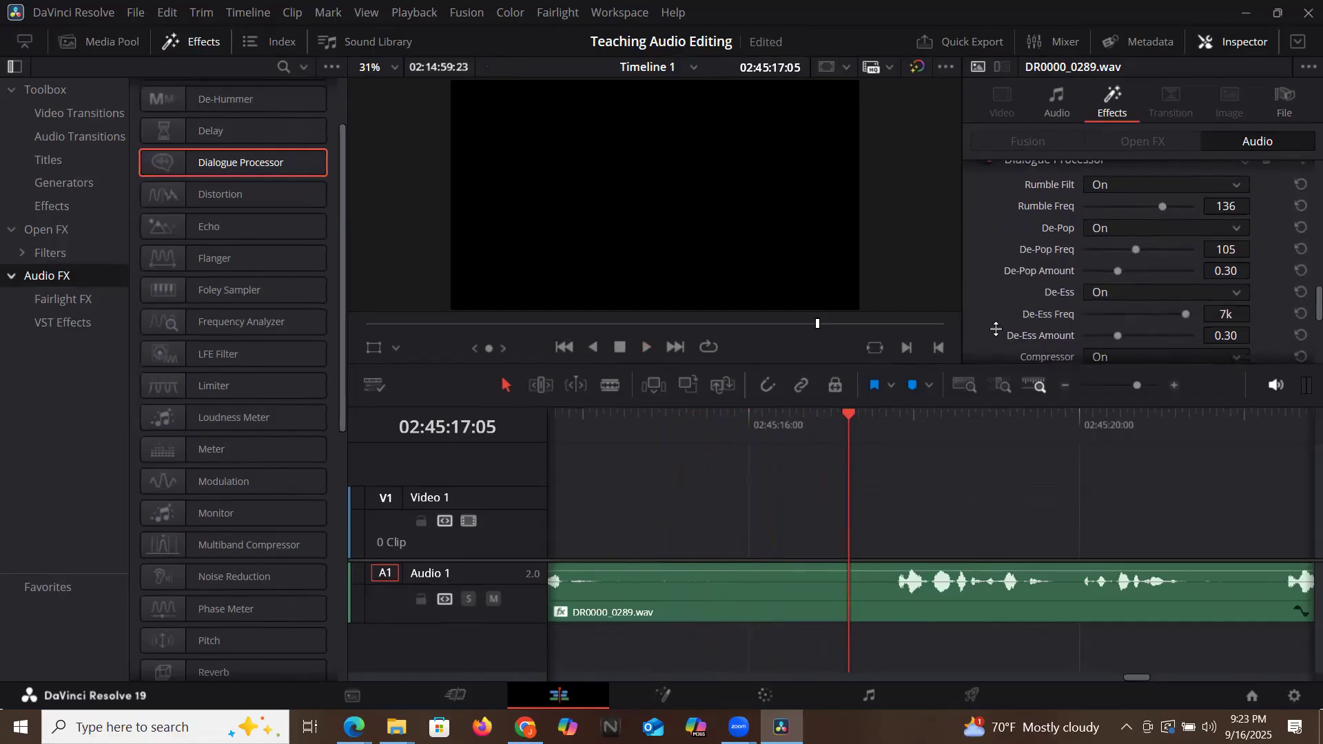
key(space)
drag(1136, 249, 1177, 249)
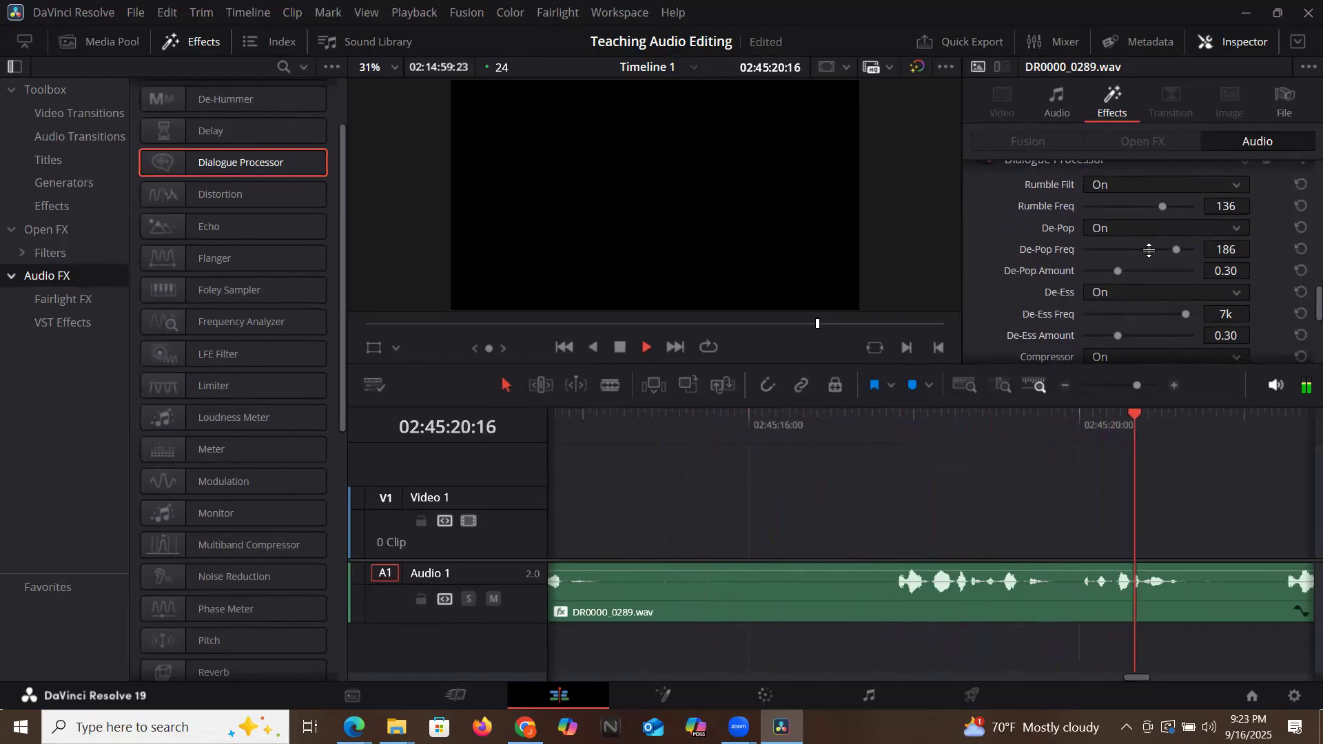
key(space)
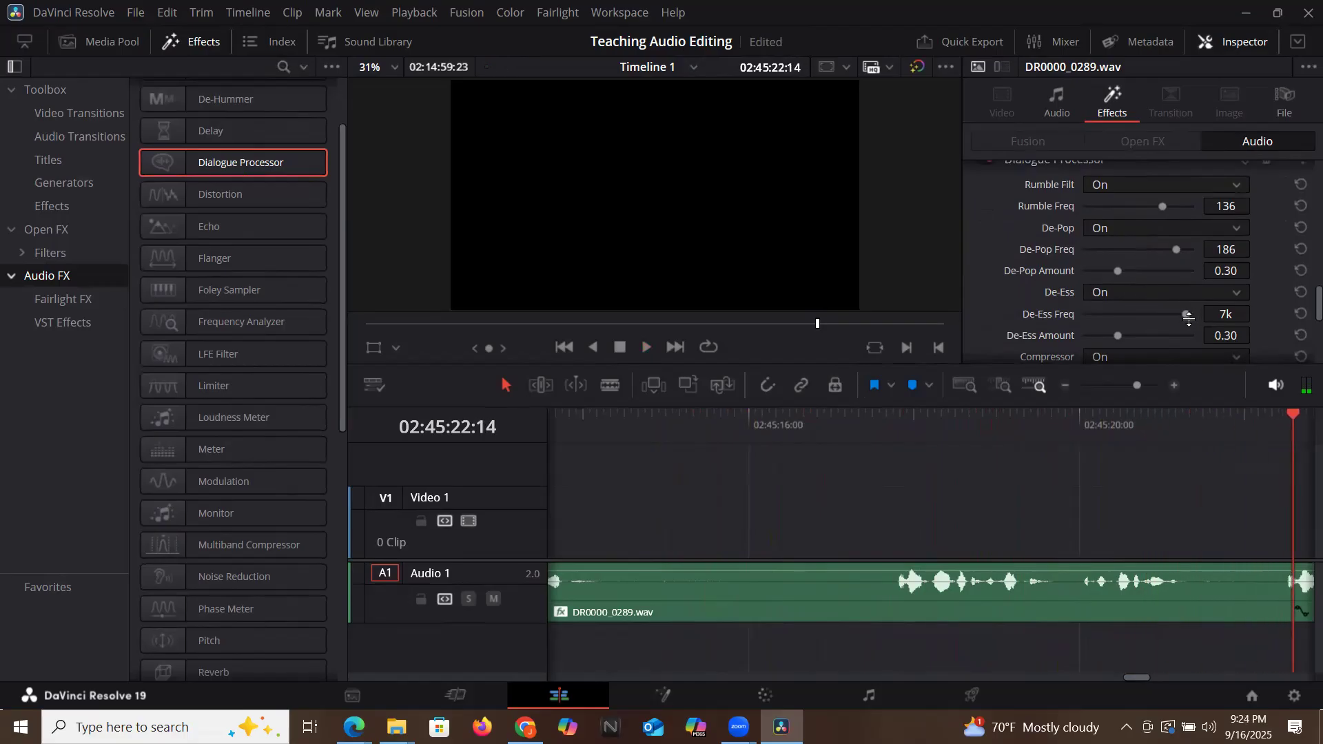
Try the Dialogue Processor's Comp Thres at -10.7 and -37.6 while playing the clip from about 02:45:14, and reset it.
scroll(1139, 256, down, 5)
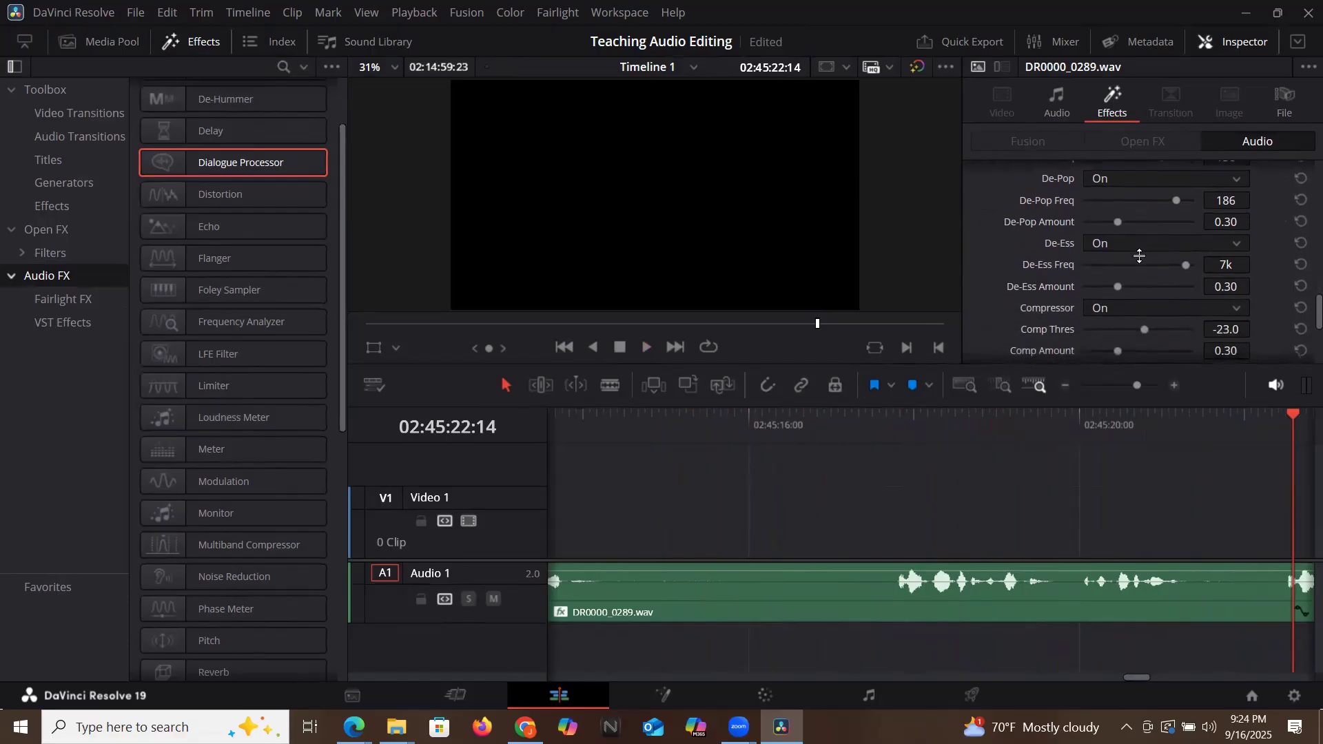
click(611, 420)
key(space)
drag(1142, 271, 1187, 265)
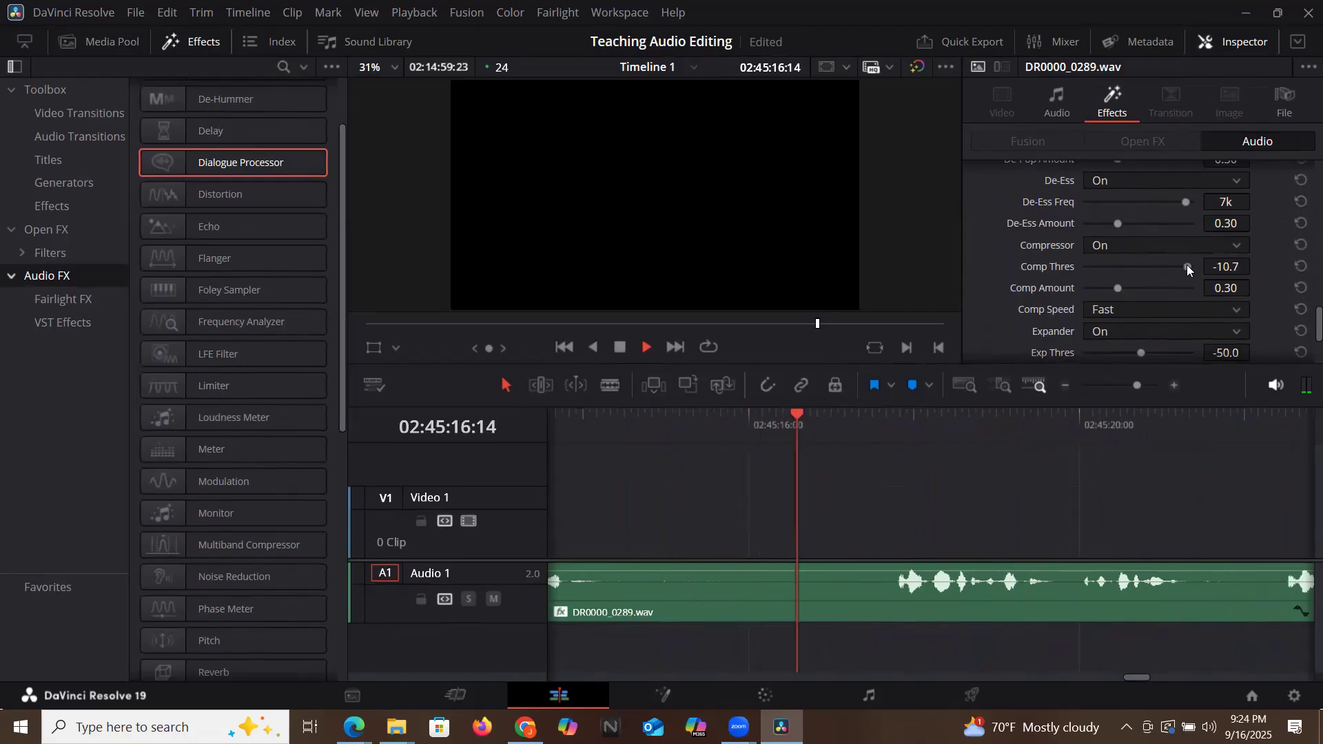
click(1094, 268)
key(space)
click(632, 422)
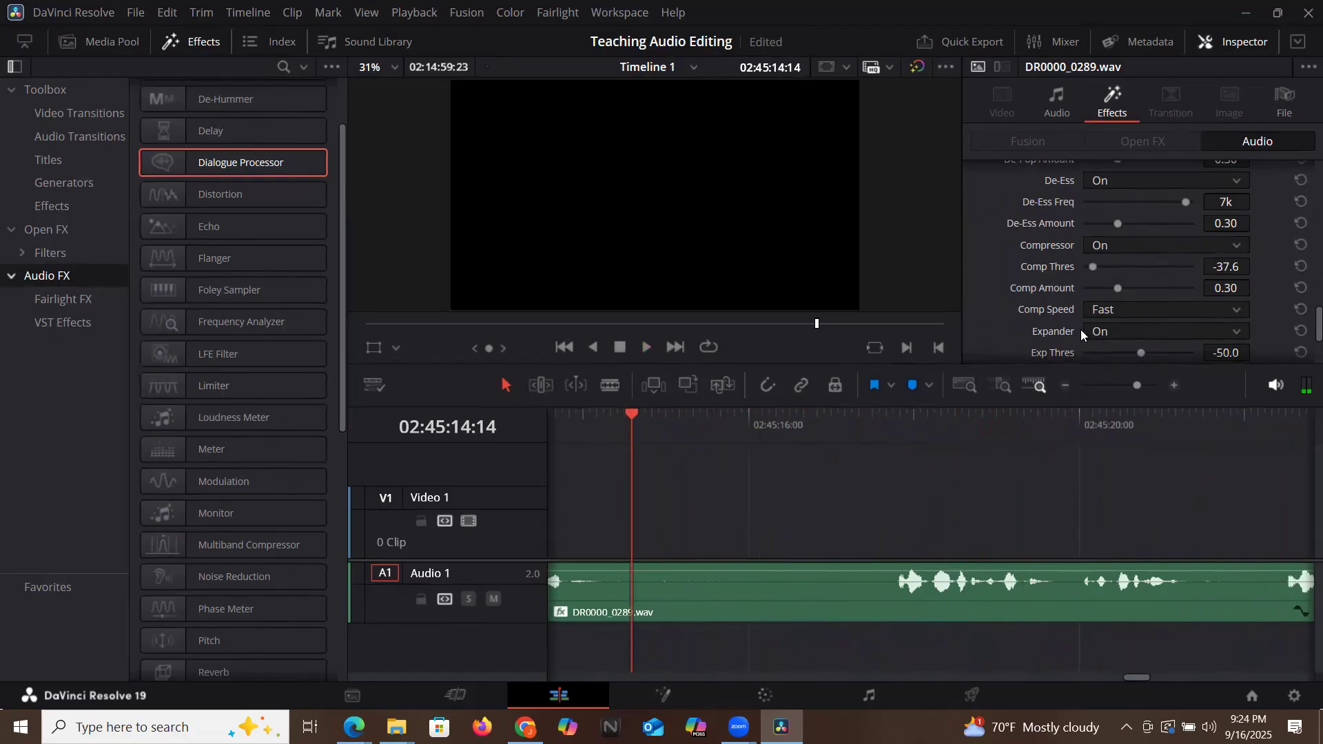
key(space)
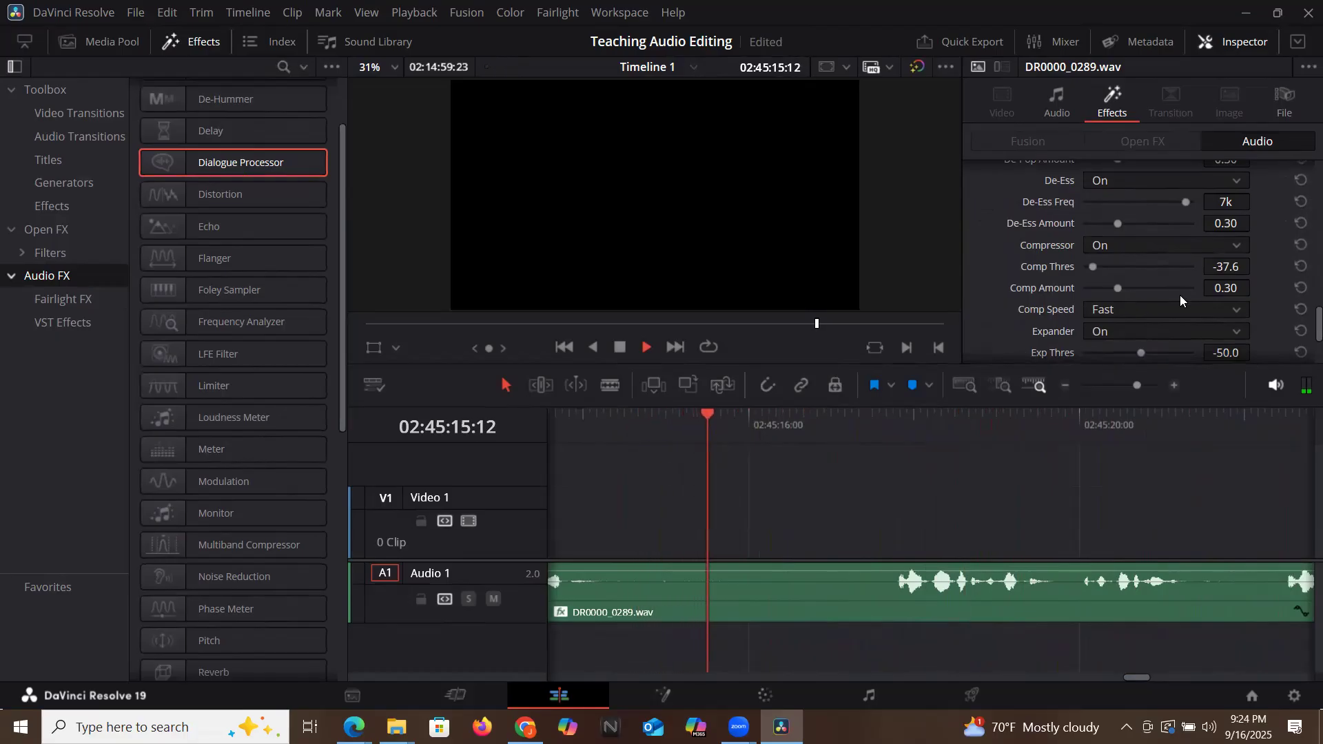
click(1299, 268)
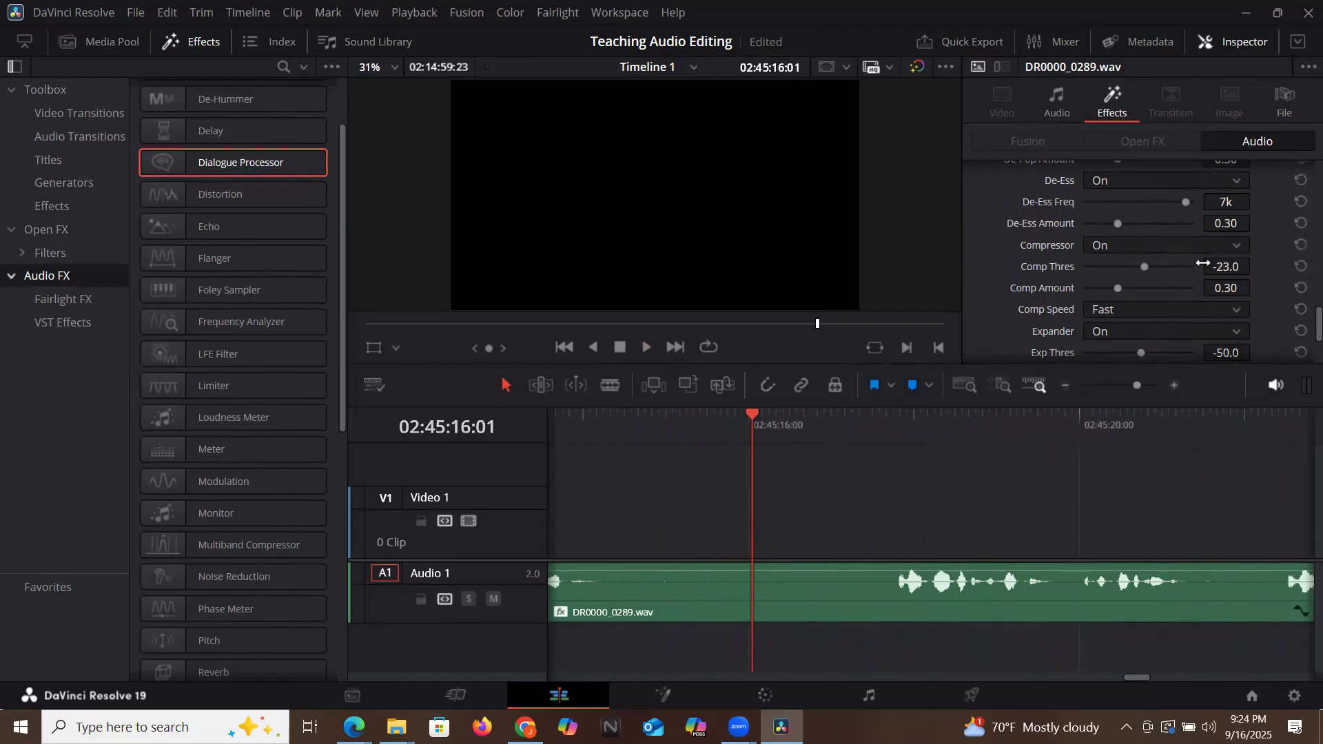
Set the Dialogue Processor's Comp Thres to -18.7 and try Exciter Amount at 0.91 while playing the clip from 02:45:14:08.
click(1161, 267)
scroll(1023, 280, down, 2)
scroll(1022, 279, down, 3)
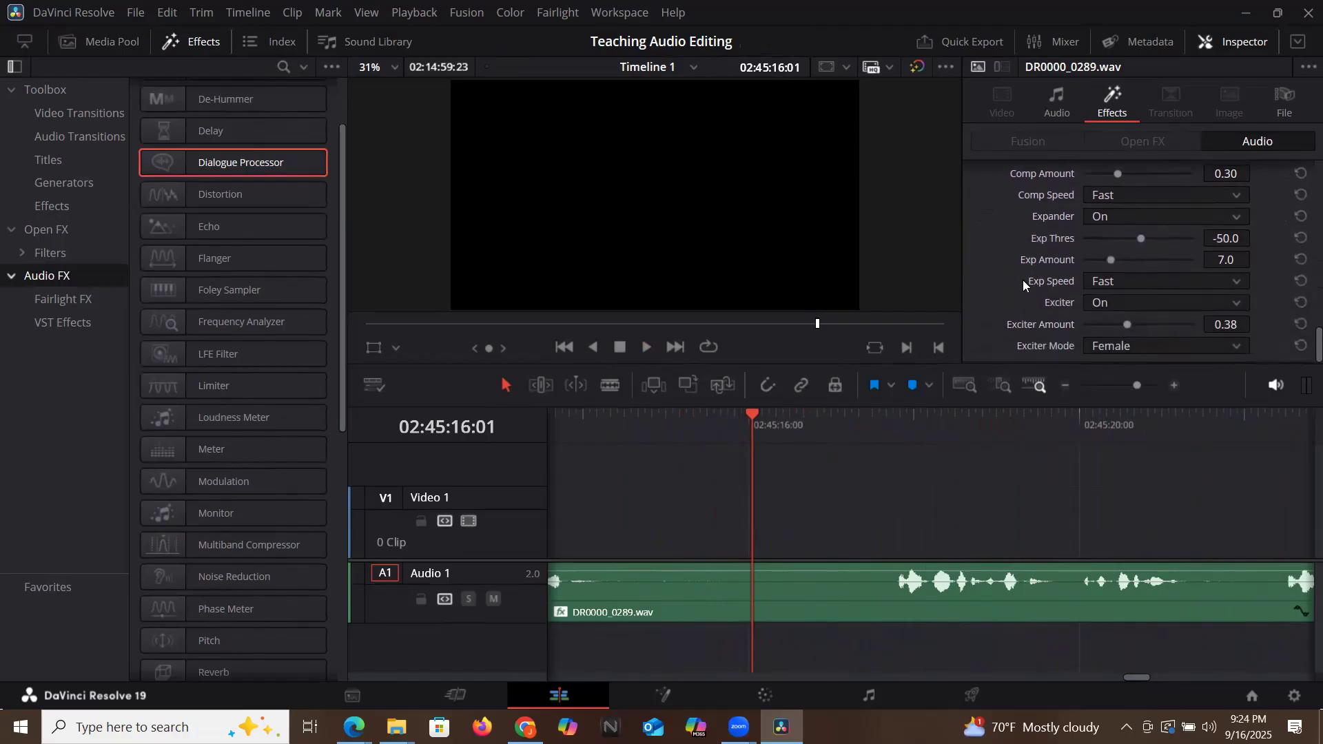
click(612, 417)
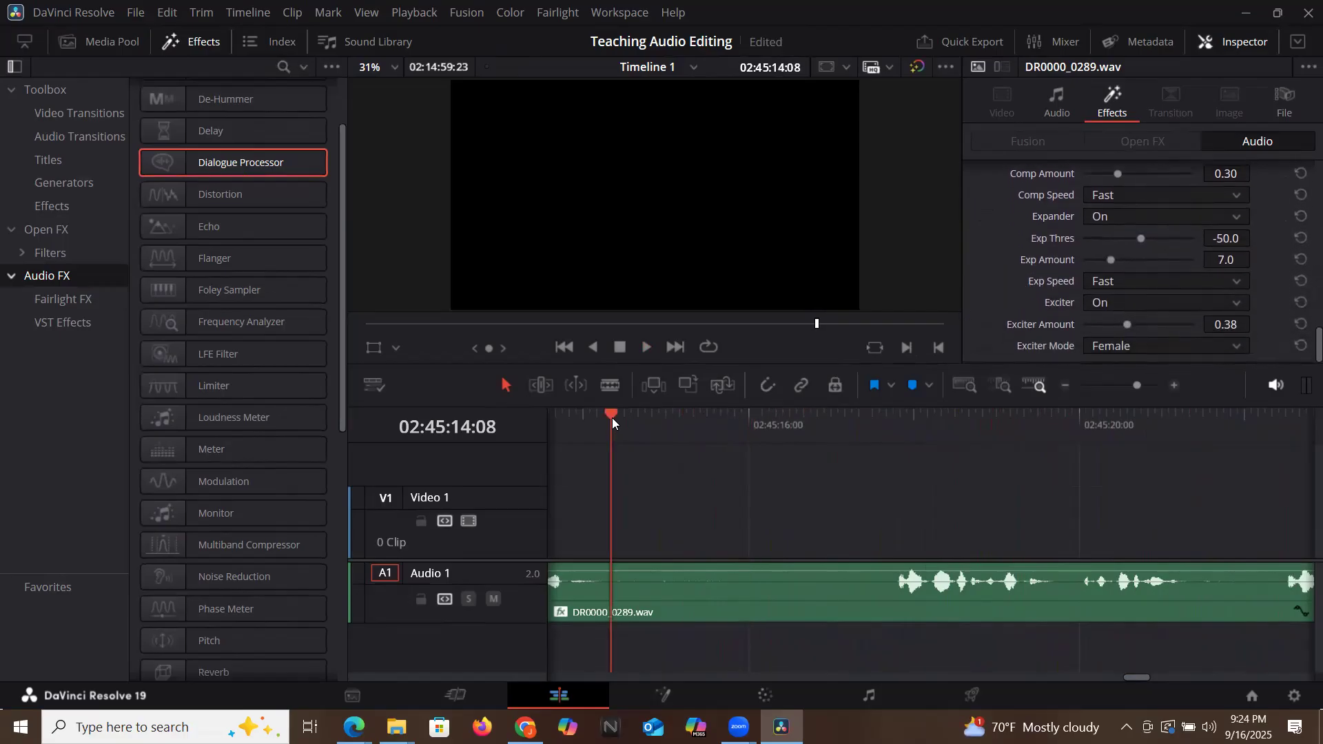
key(space)
drag(1114, 329, 1187, 321)
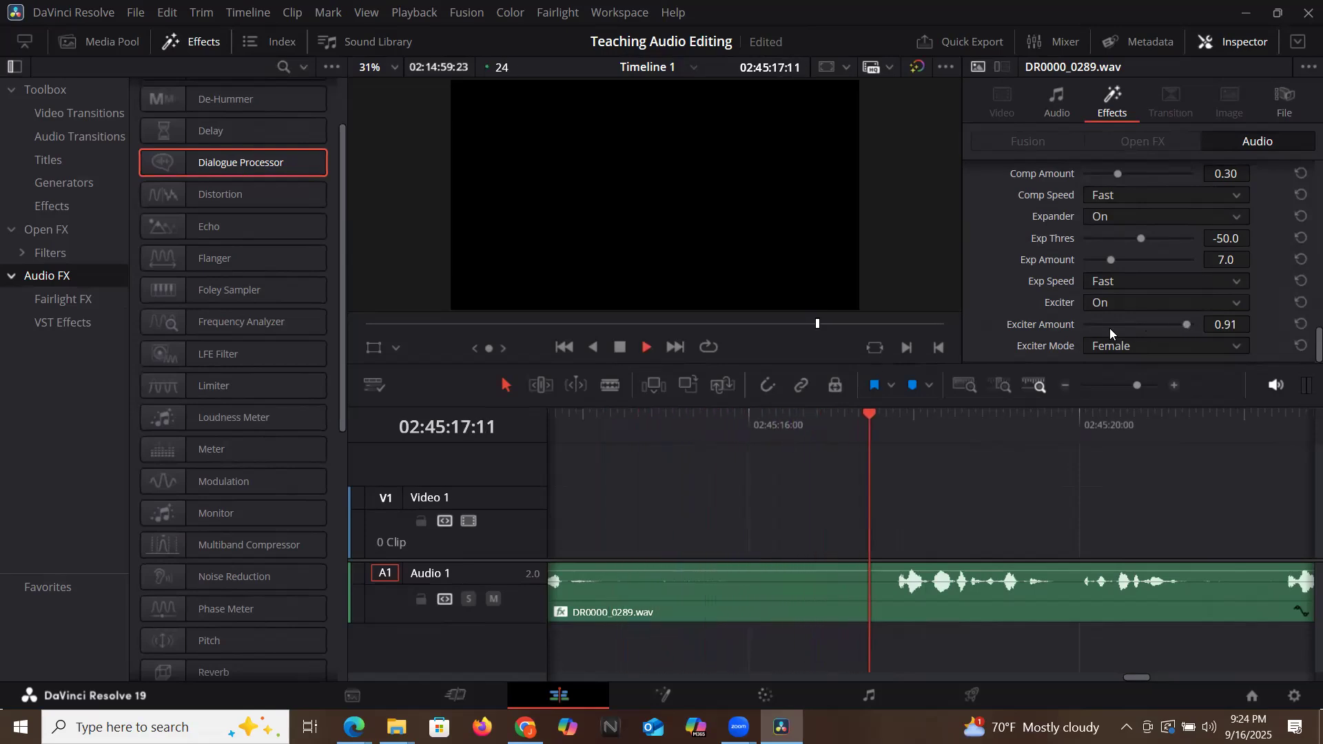
click(632, 415)
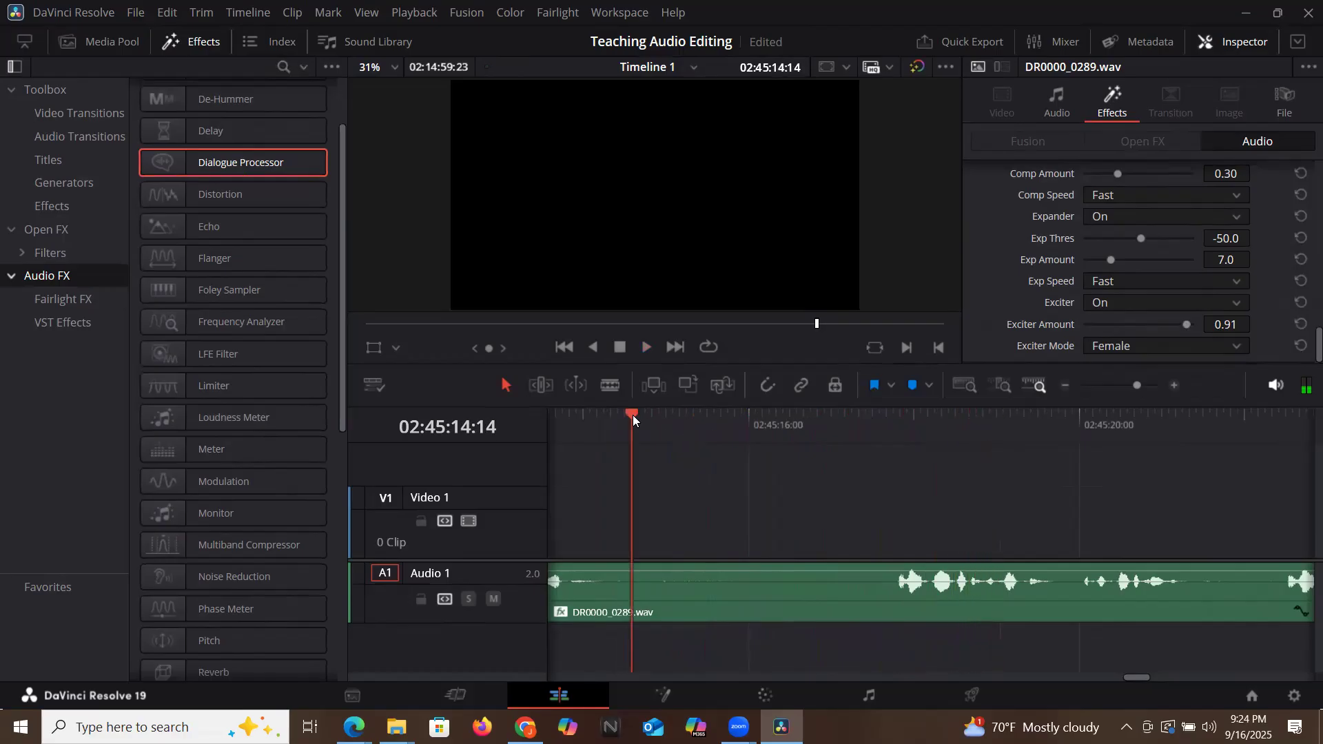
Set the Dialogue Processor's Exciter Mode to Male and try Exciter Amount at 0.13 while playing the clip from about 02:45:14.
click(1102, 348)
click(1102, 375)
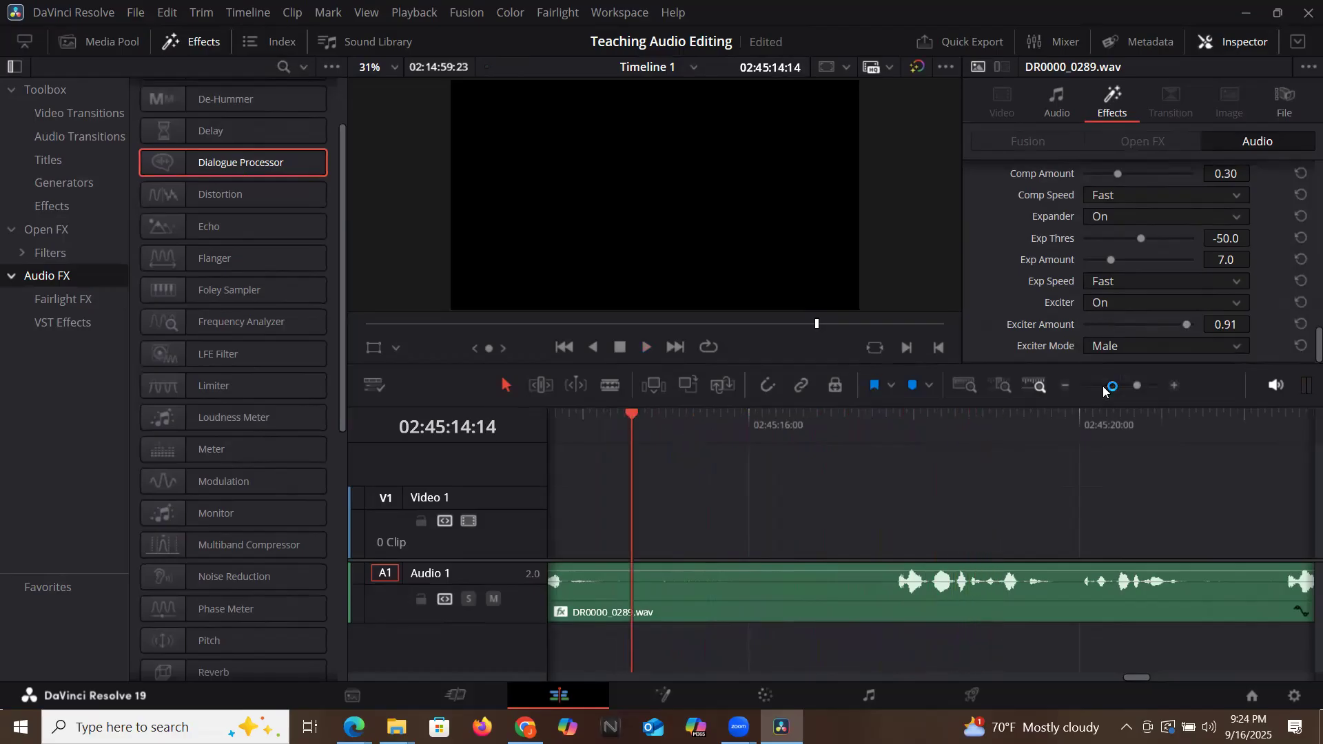
click(1100, 325)
click(608, 416)
key(space)
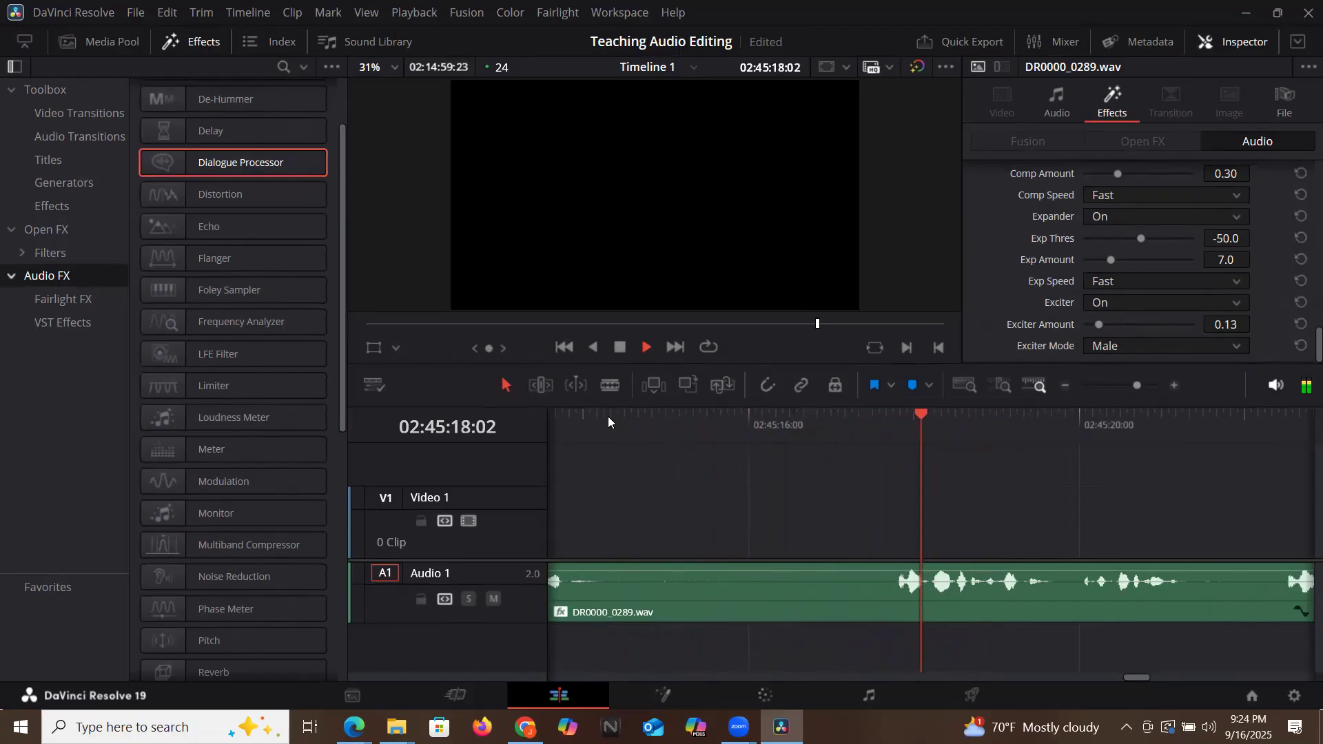
Set the Dialogue Processor's Exciter Amount to 0.33 and play the clip from about 02:45:14.
key(space)
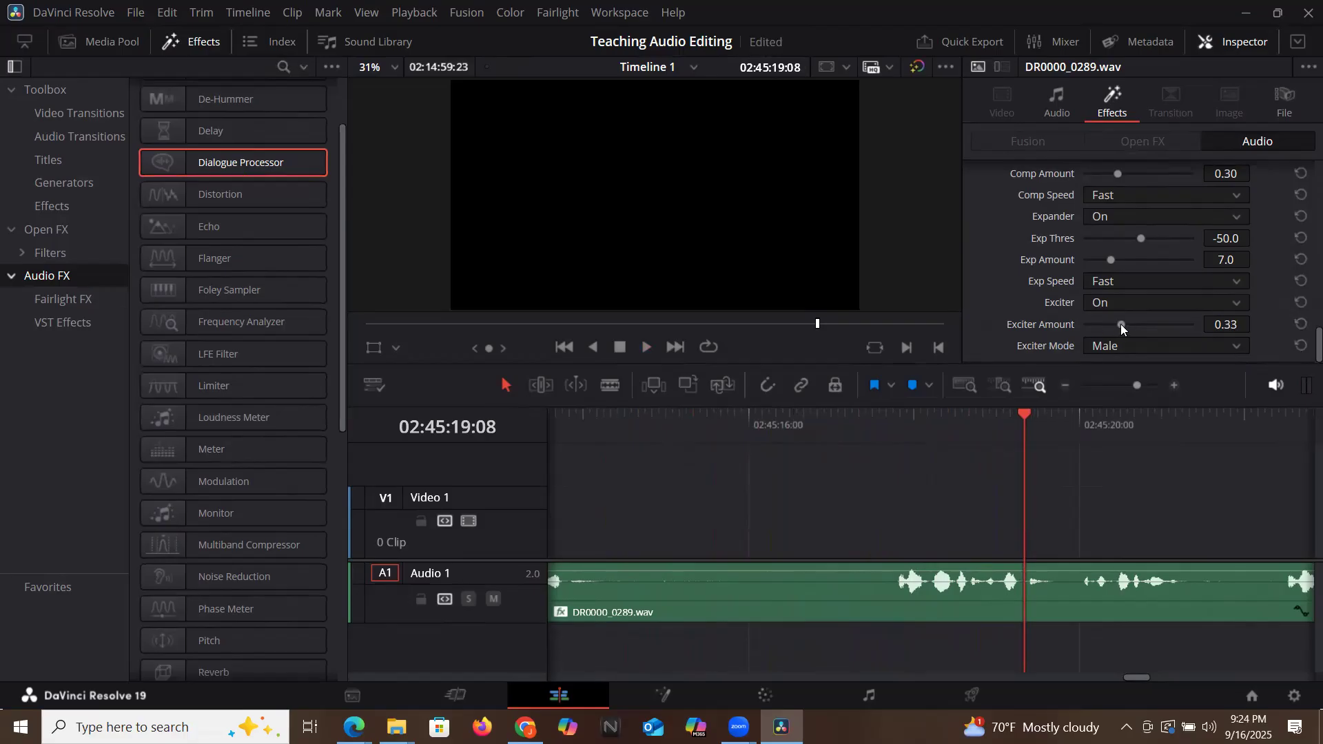
click(622, 429)
key(space)
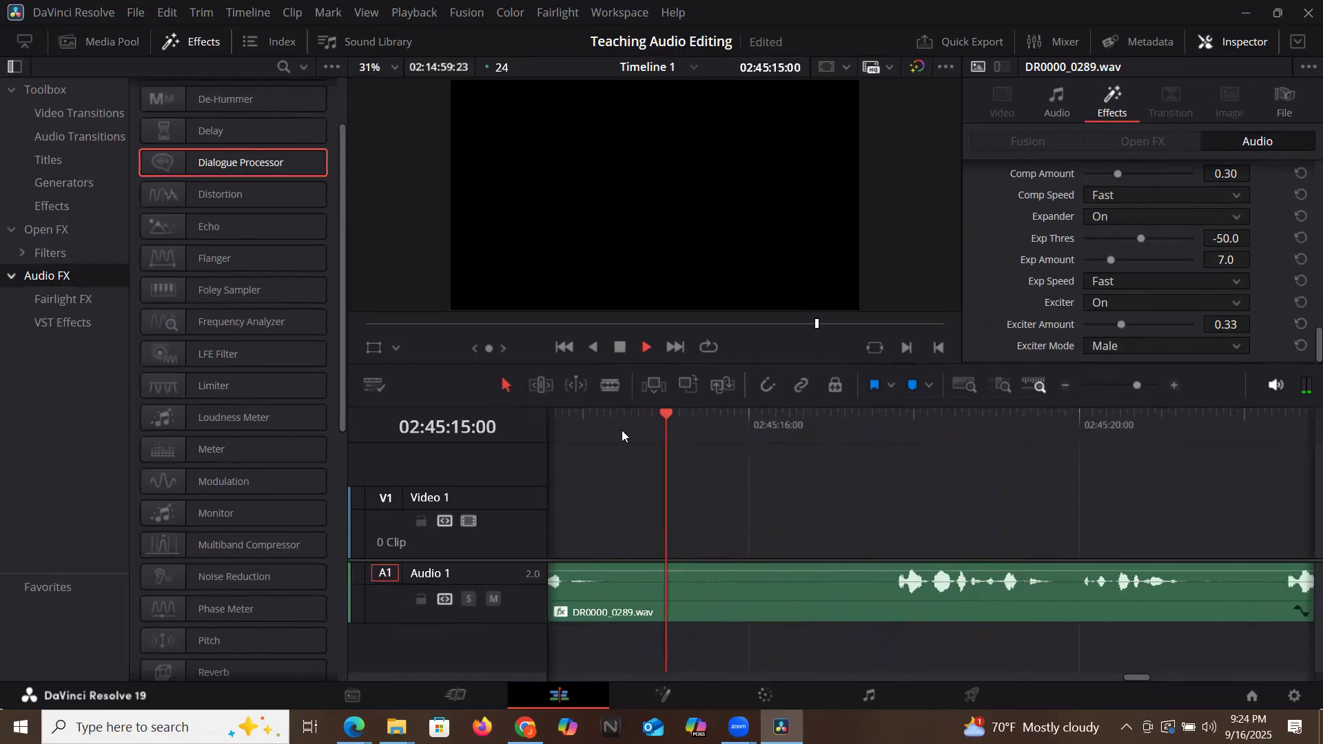
key(space)
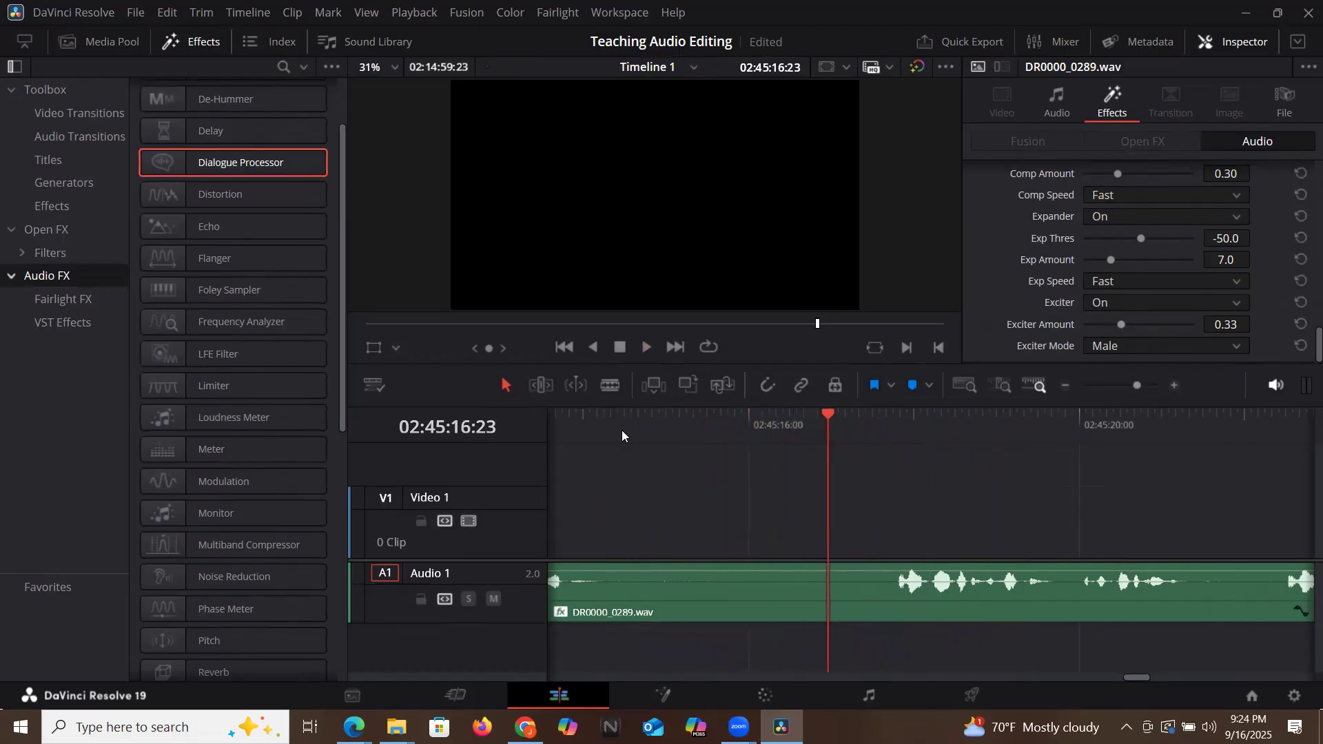
Review the applied effects back to the Vocal Channel settings and play the clip from about 02:45:14.
scroll(1023, 269, up, 10)
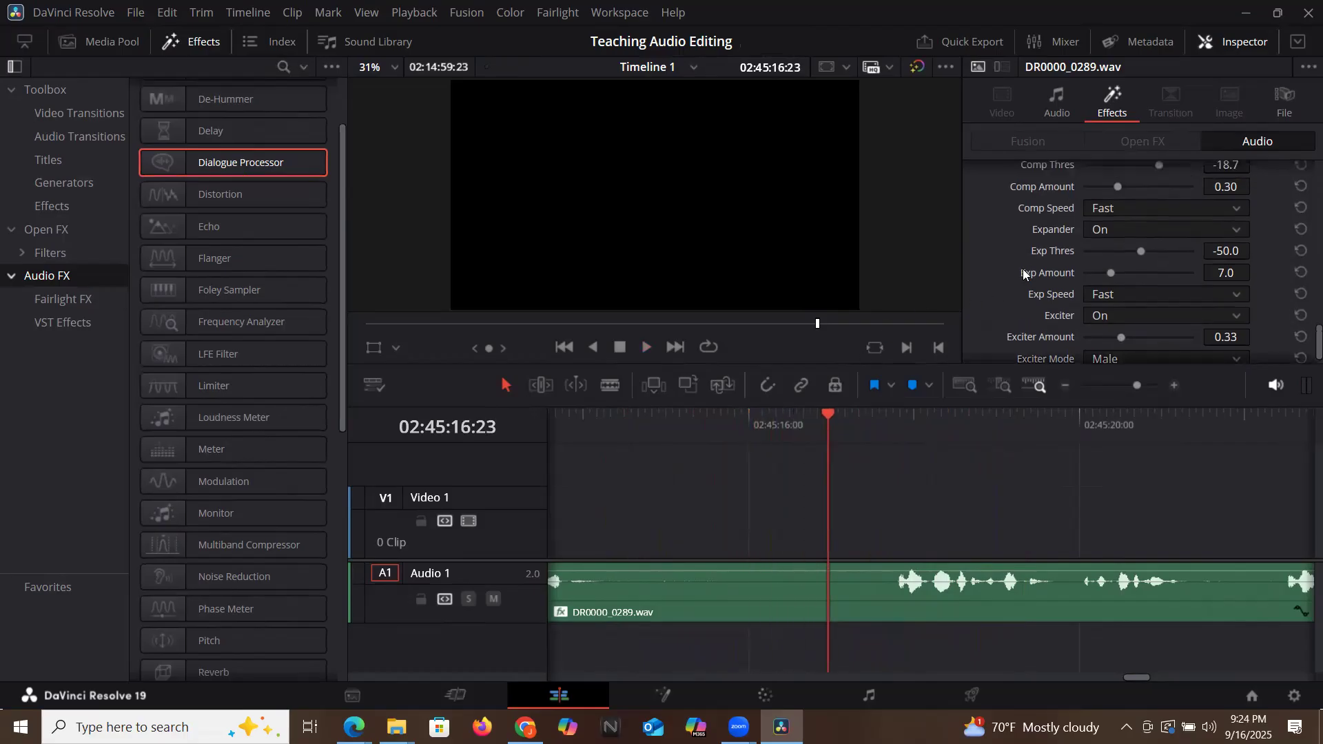
scroll(1023, 268, down, 4)
scroll(1023, 269, up, 5)
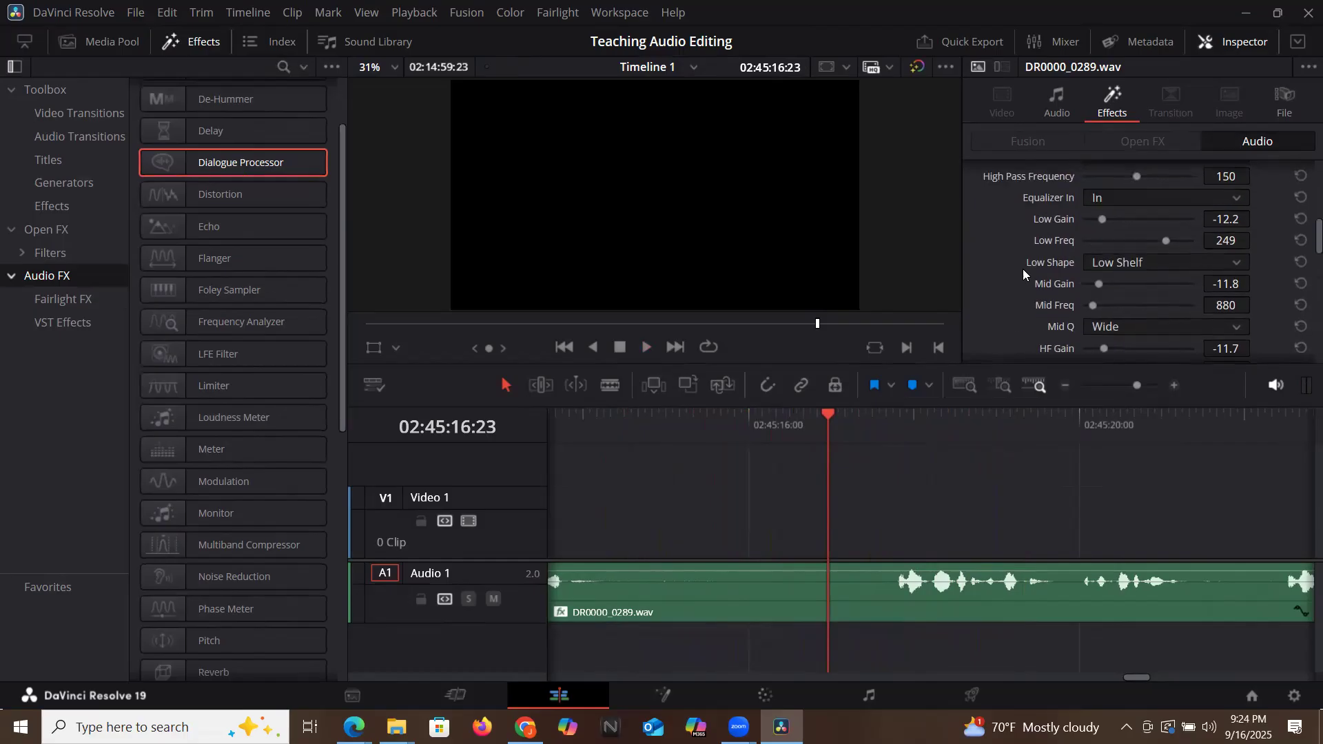
click(624, 429)
key(space)
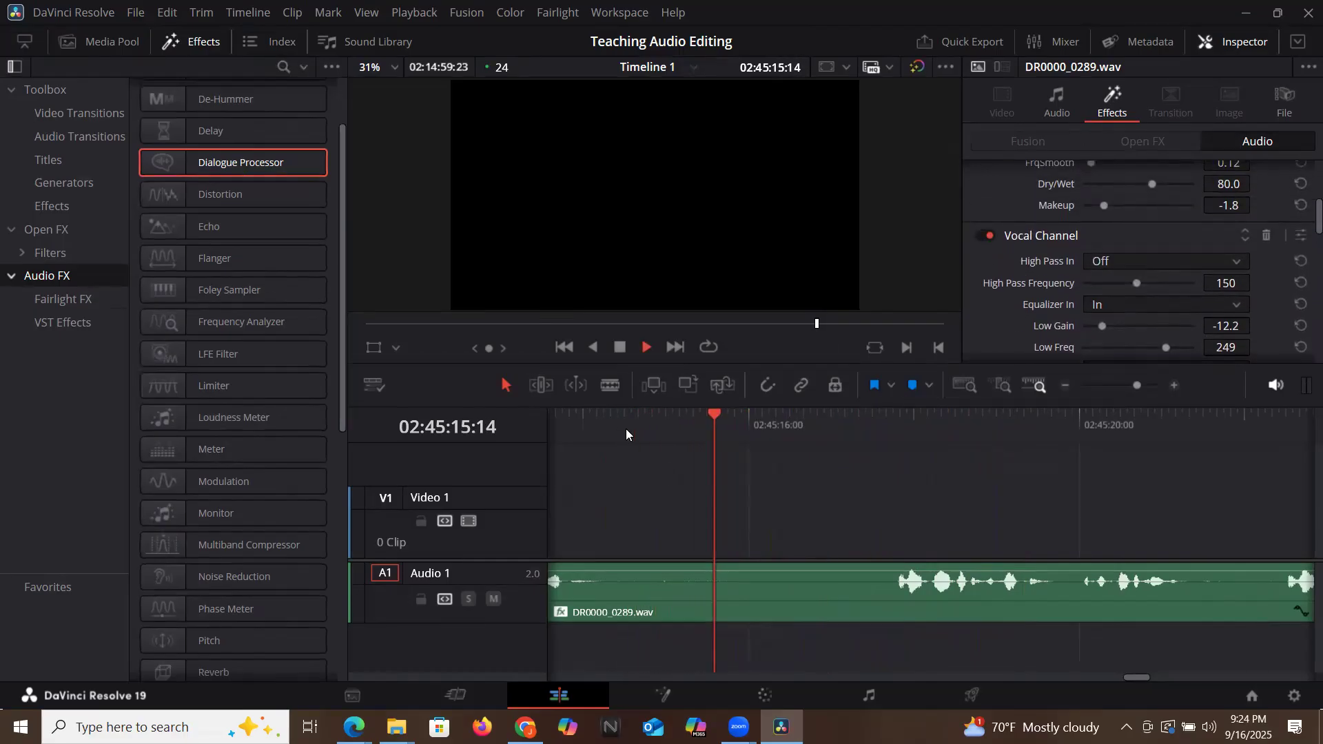
key(space)
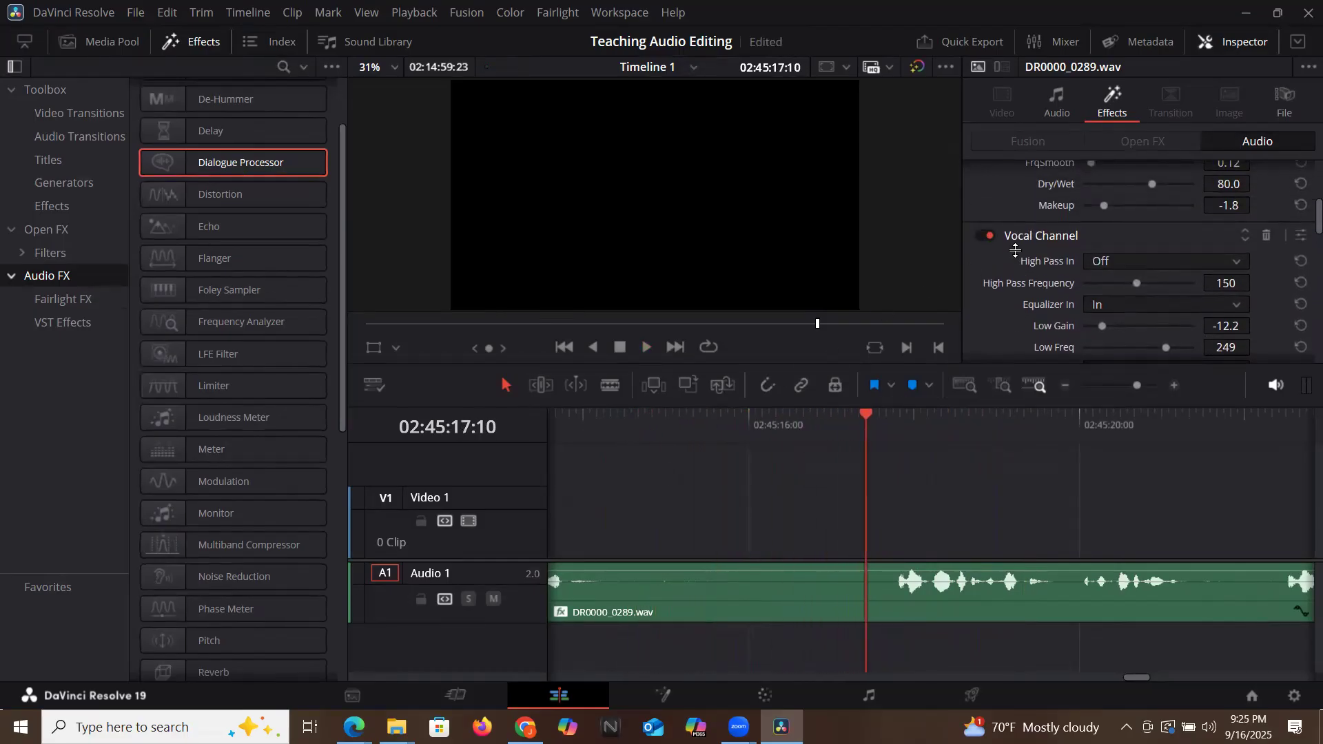
Review the Noise Reduction settings with the effect switched on and play the clip from about 02:45:14.
scroll(1016, 250, up, 5)
click(987, 174)
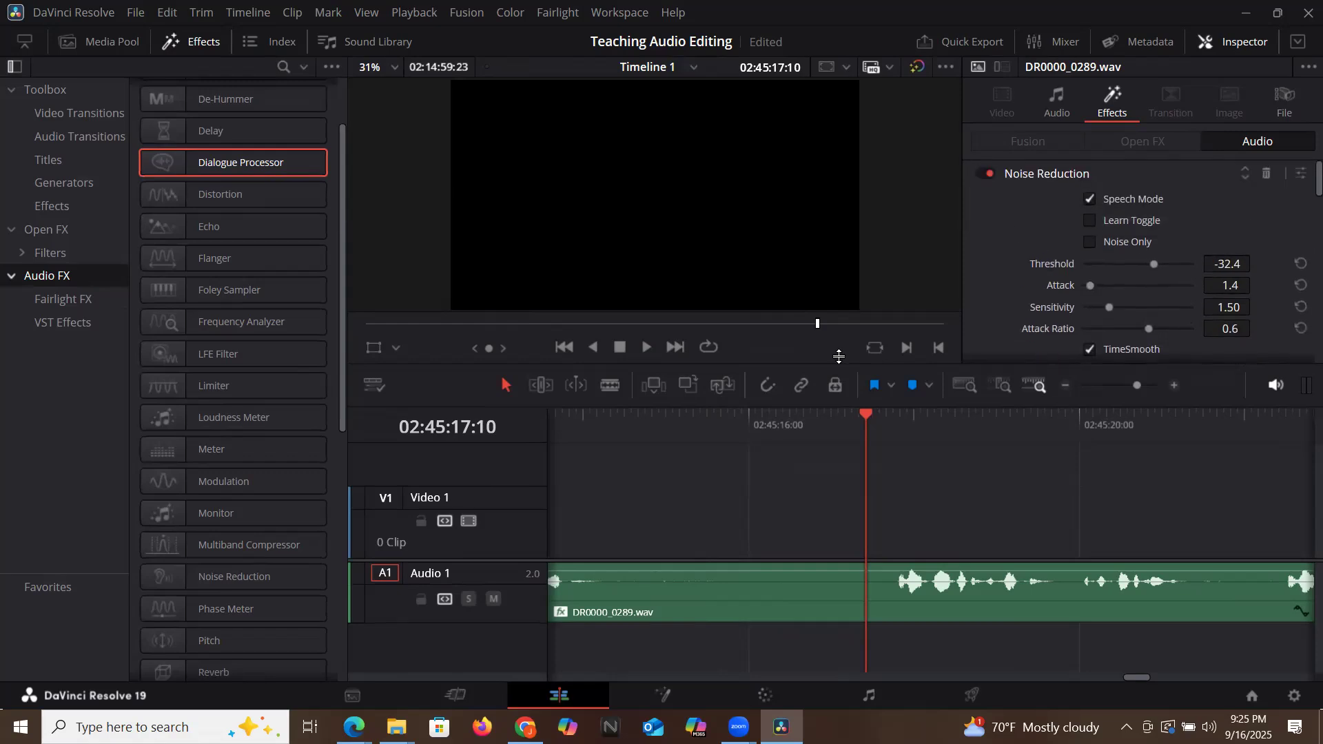
click(627, 430)
key(space)
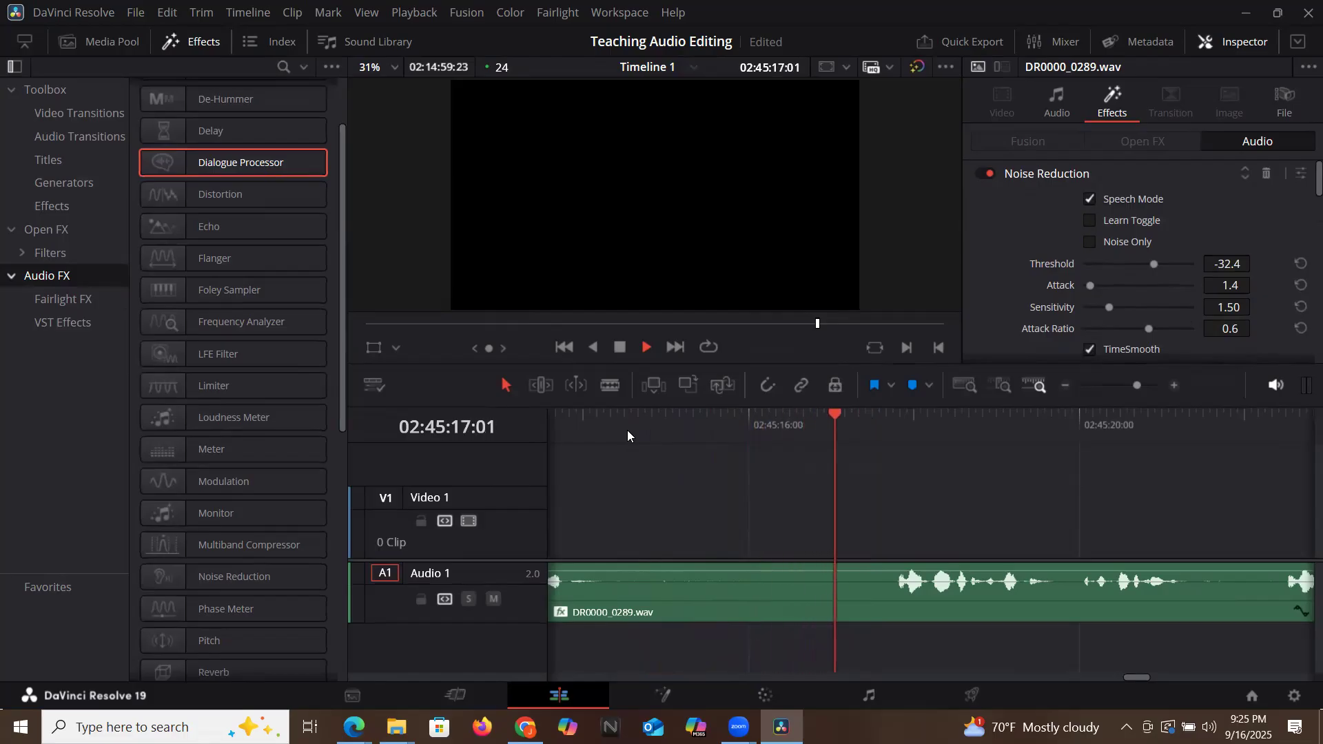
key(space)
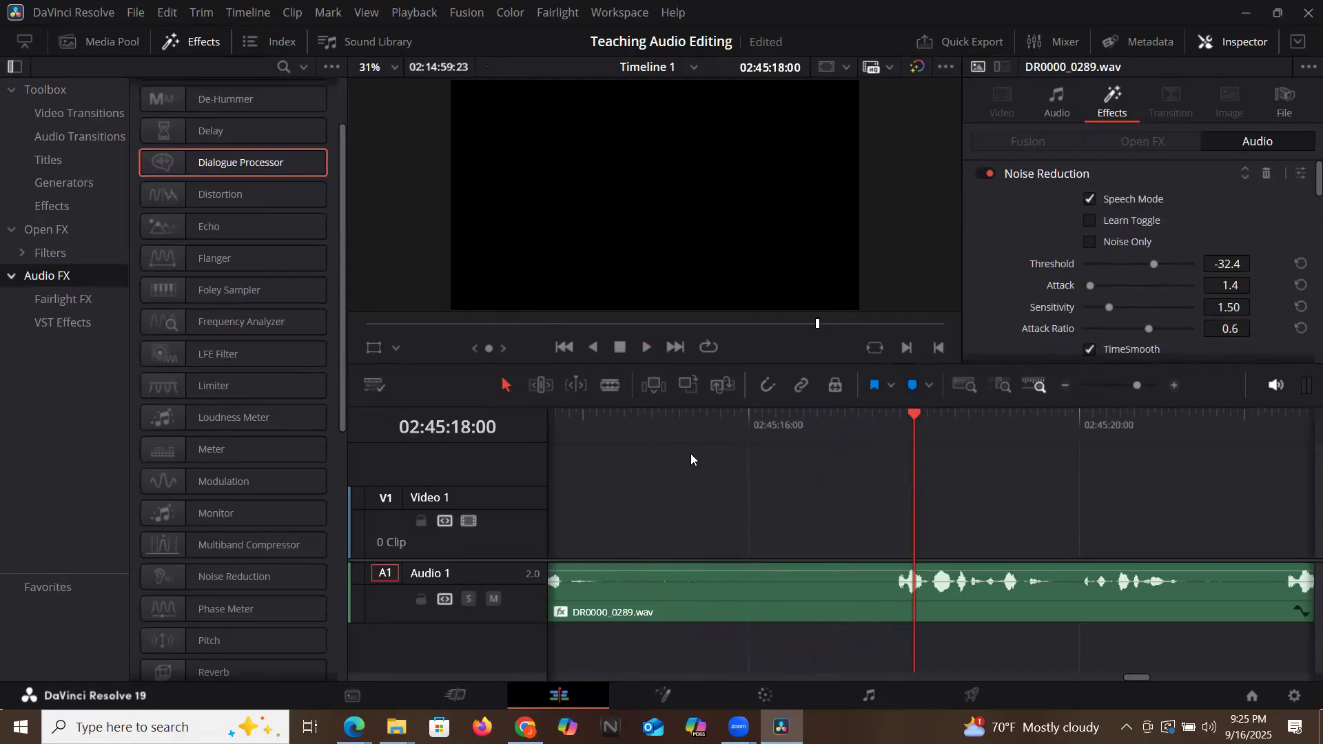
Replay the clip from about 02:45:14 and from about 02:45:15 to check the audio level and the quiet passage.
click(629, 429)
key(space)
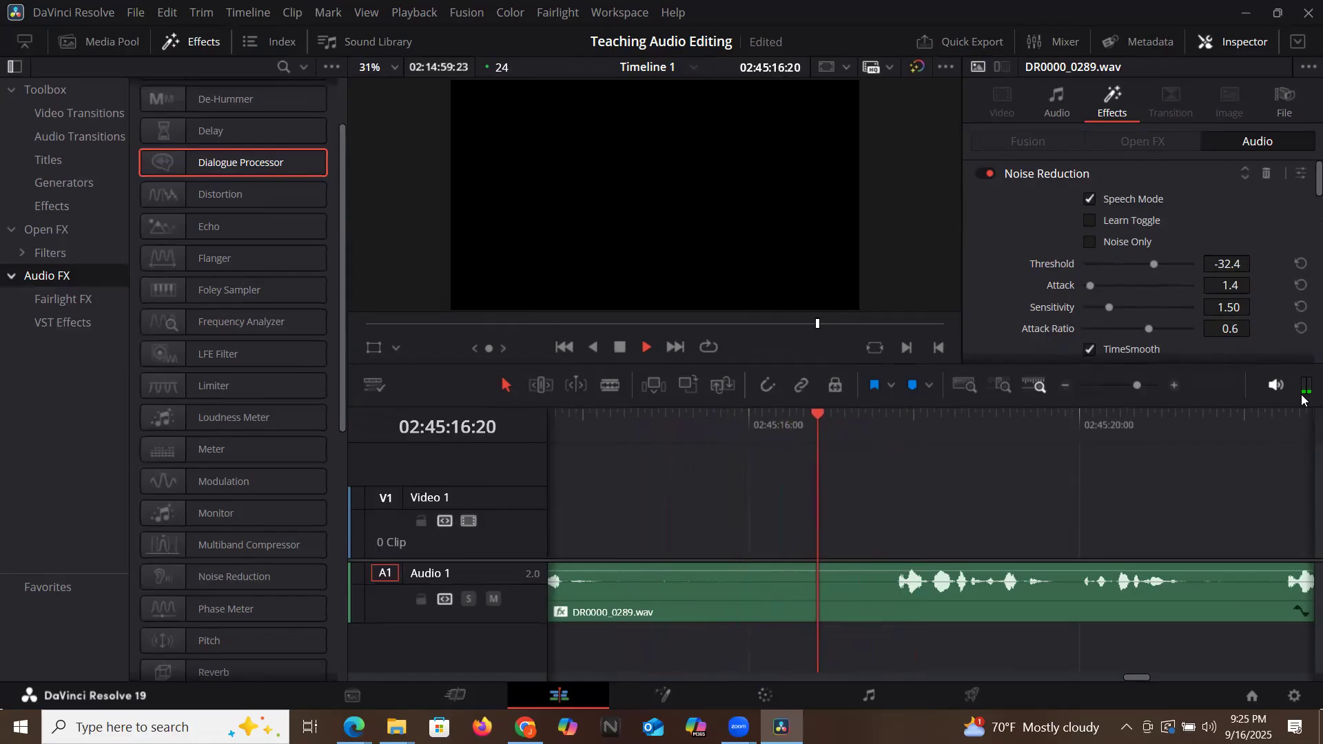
key(space)
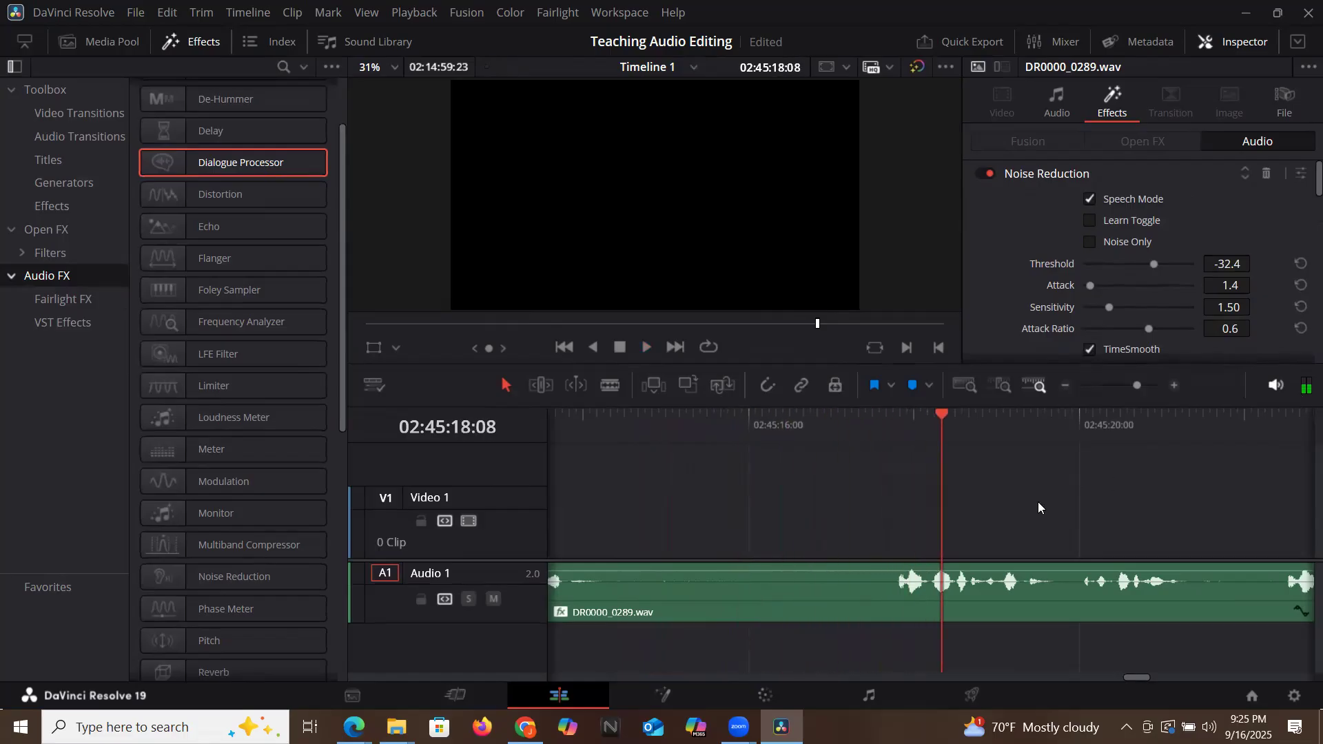
click(703, 423)
key(space)
key(space)
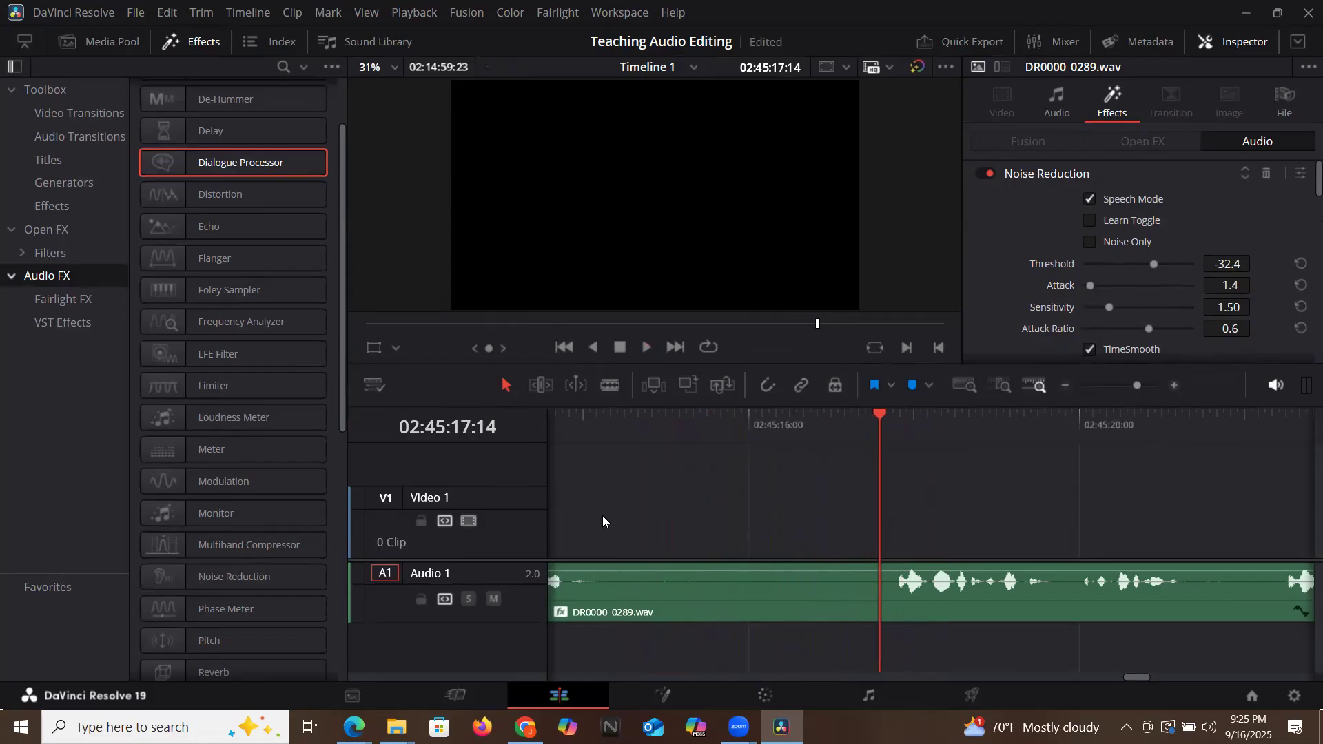
Play another passage of the clip from about 02:45:34 to 02:45:41.
click(1067, 387)
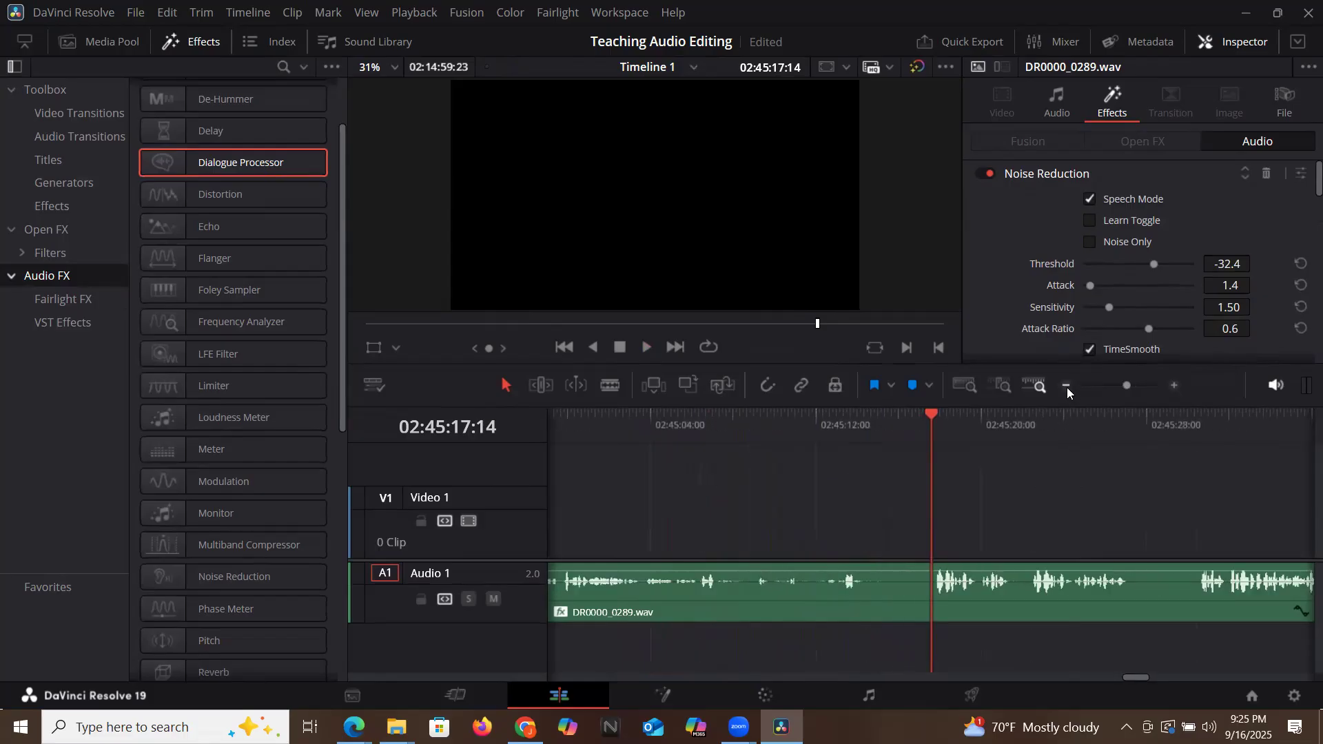
click(1066, 387)
click(1067, 388)
click(1067, 387)
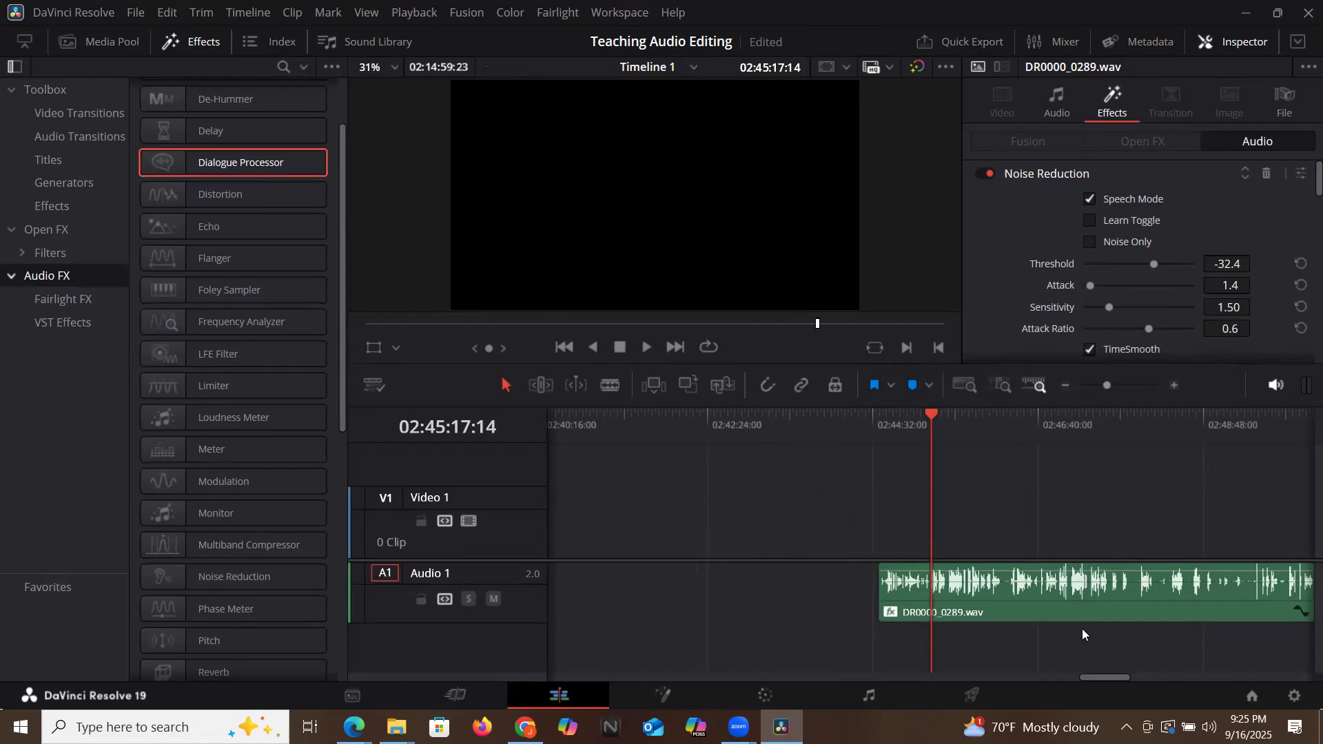
click(954, 435)
key(space)
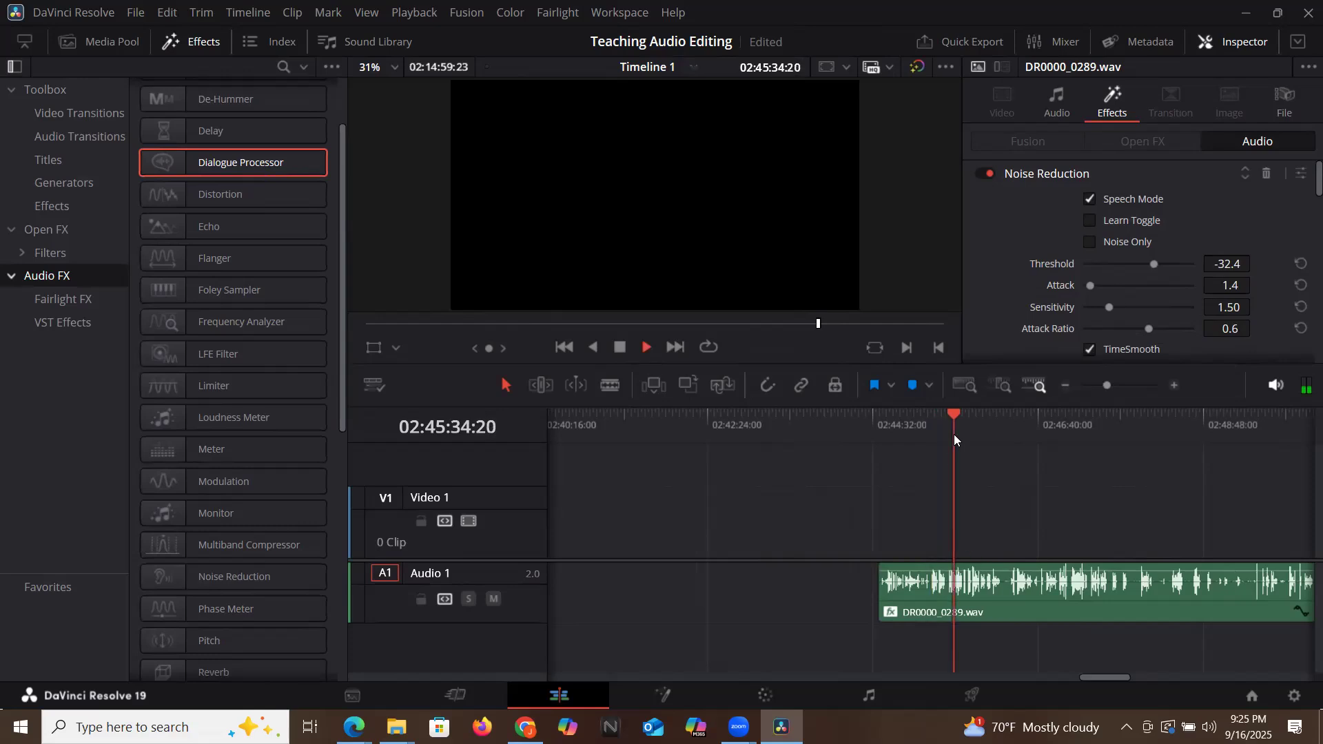
click(1174, 386)
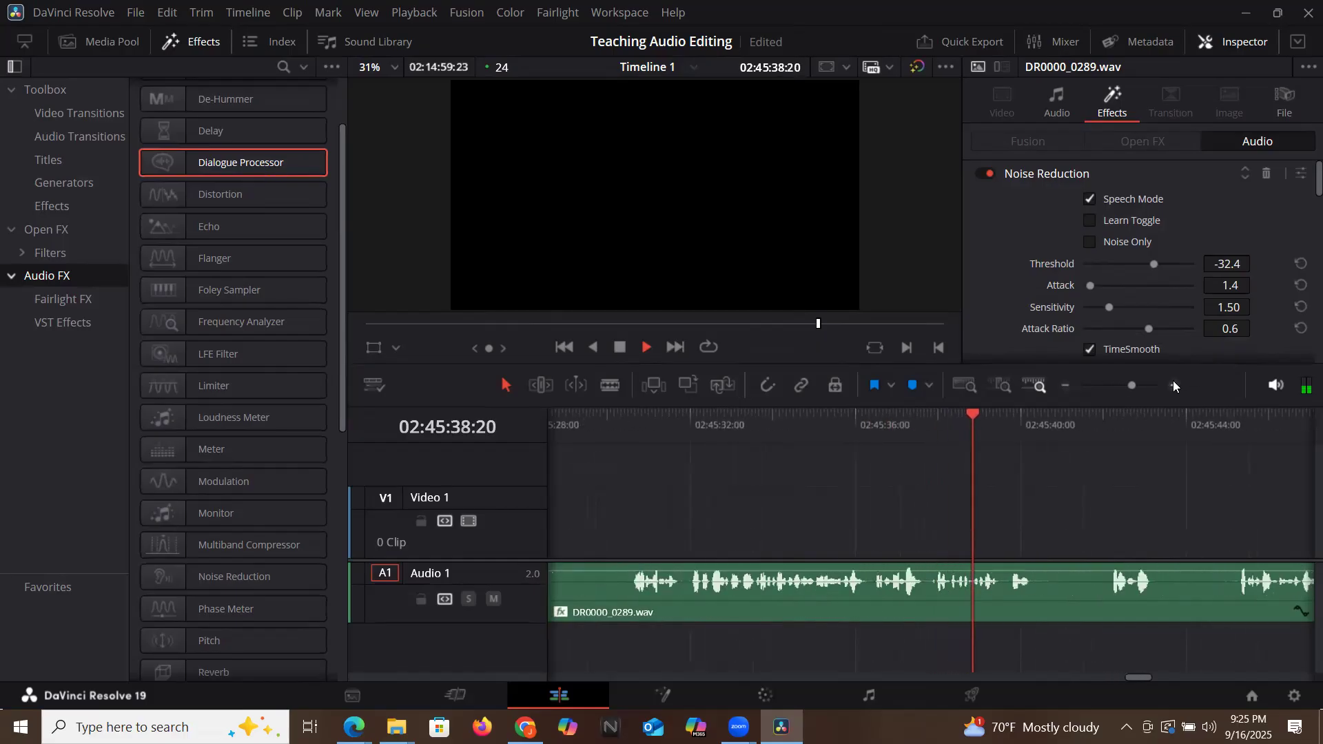
key(space)
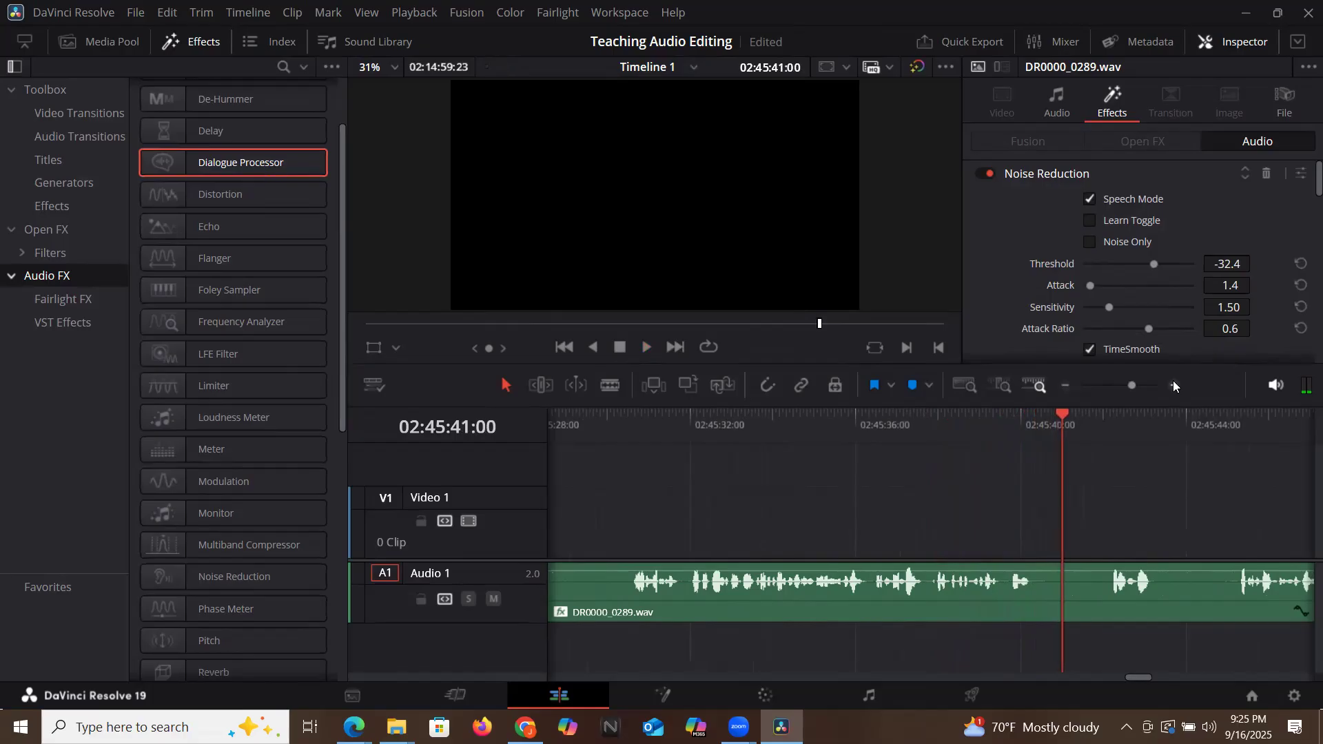
Set the clip's volume to 16.0.
click(1065, 105)
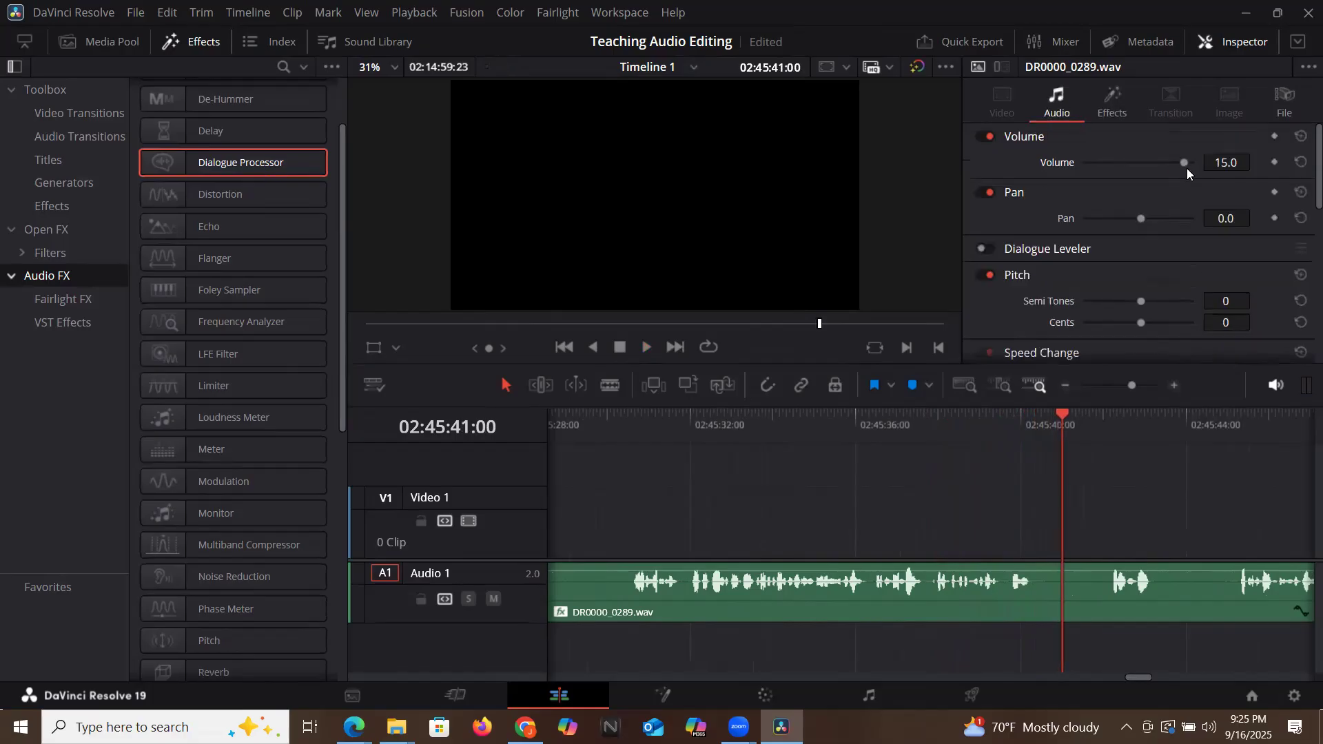
click(1228, 161)
text(16)
key(Return)
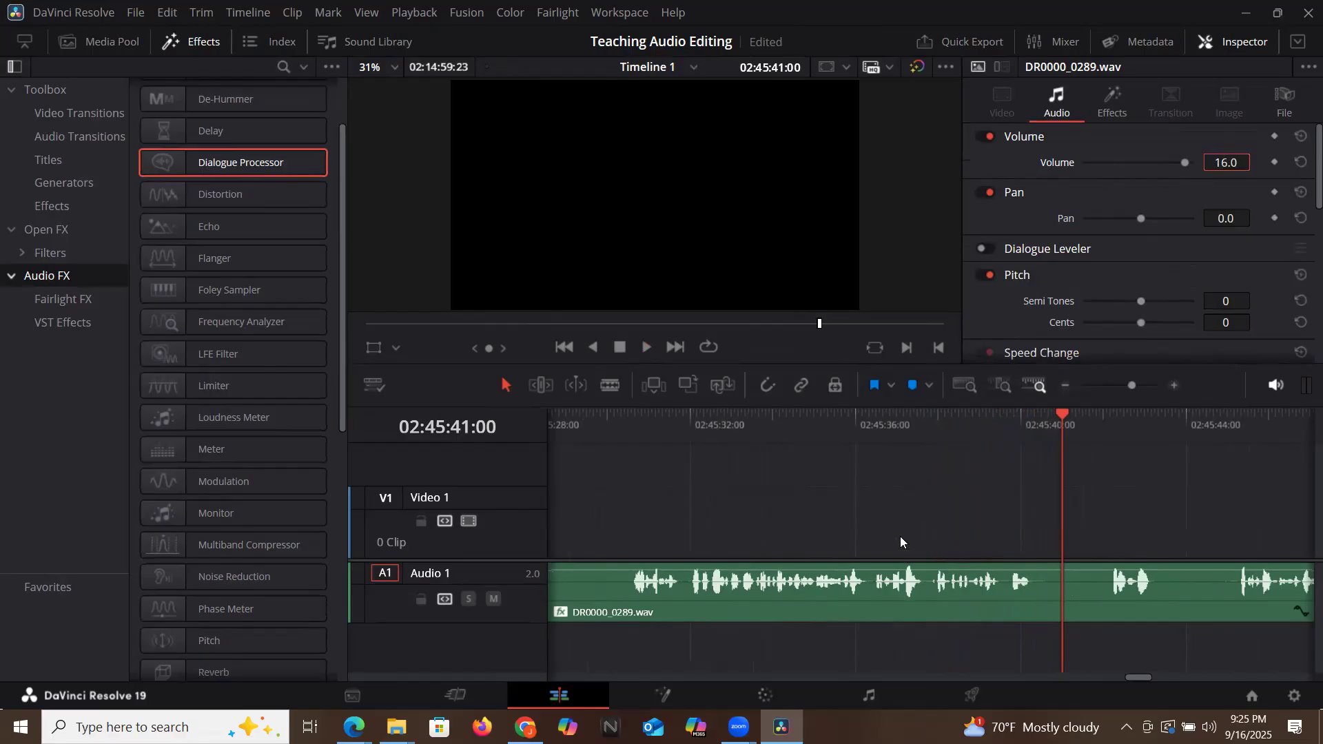
Play the clip from about 02:45:36, and from about 02:45:45 to 02:45:54.
click(876, 425)
key(space)
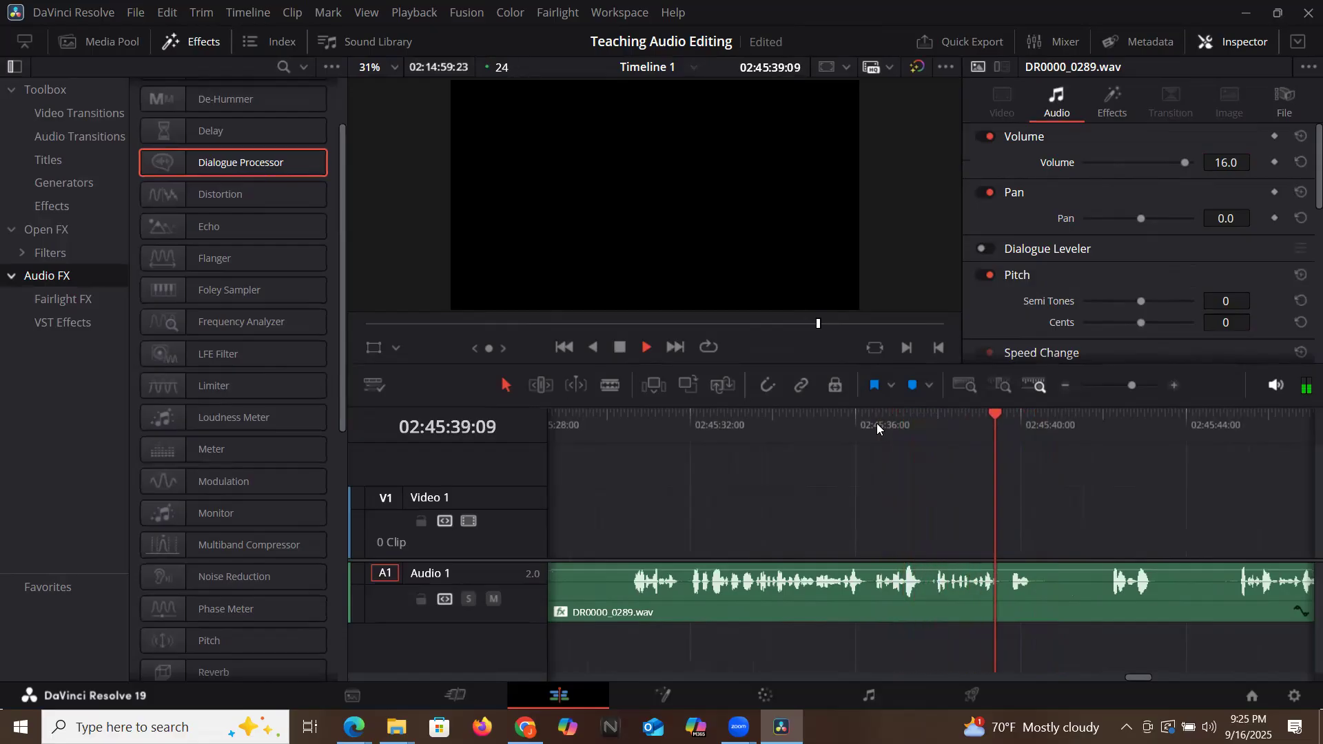
click(1234, 426)
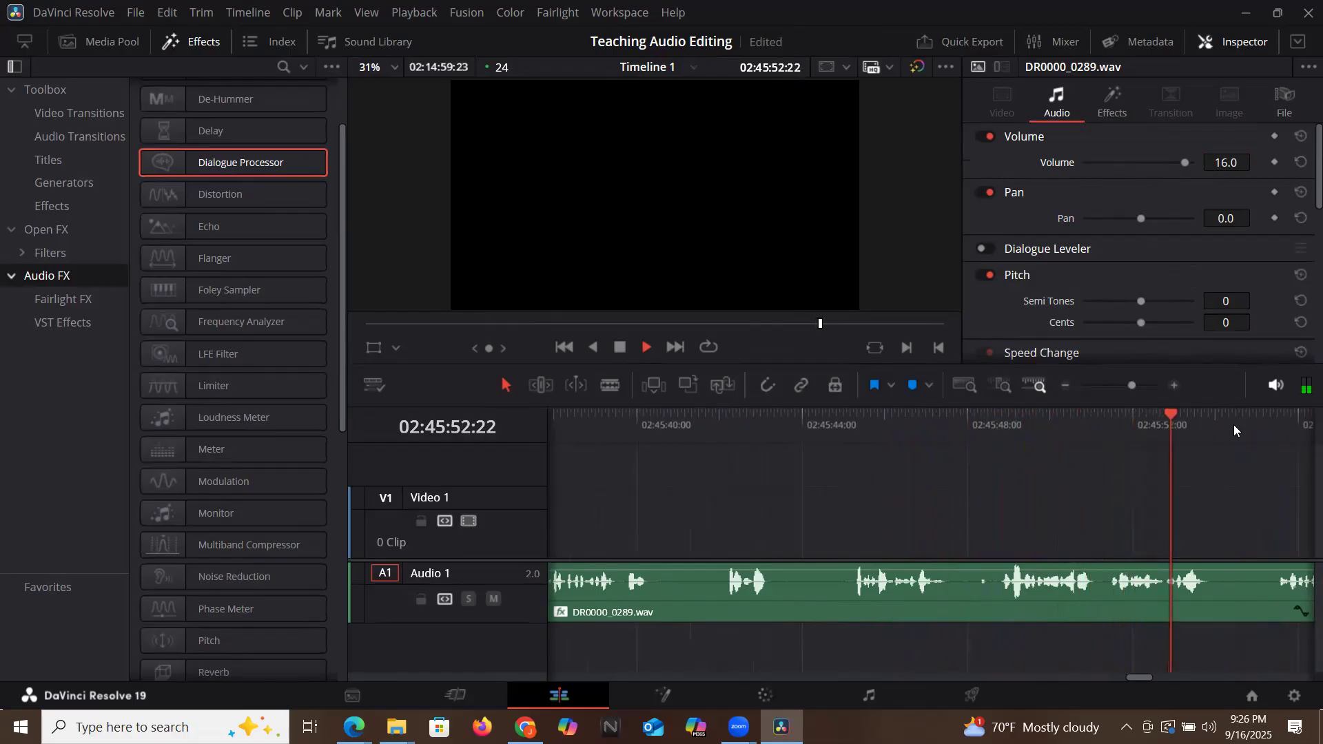
key(space)
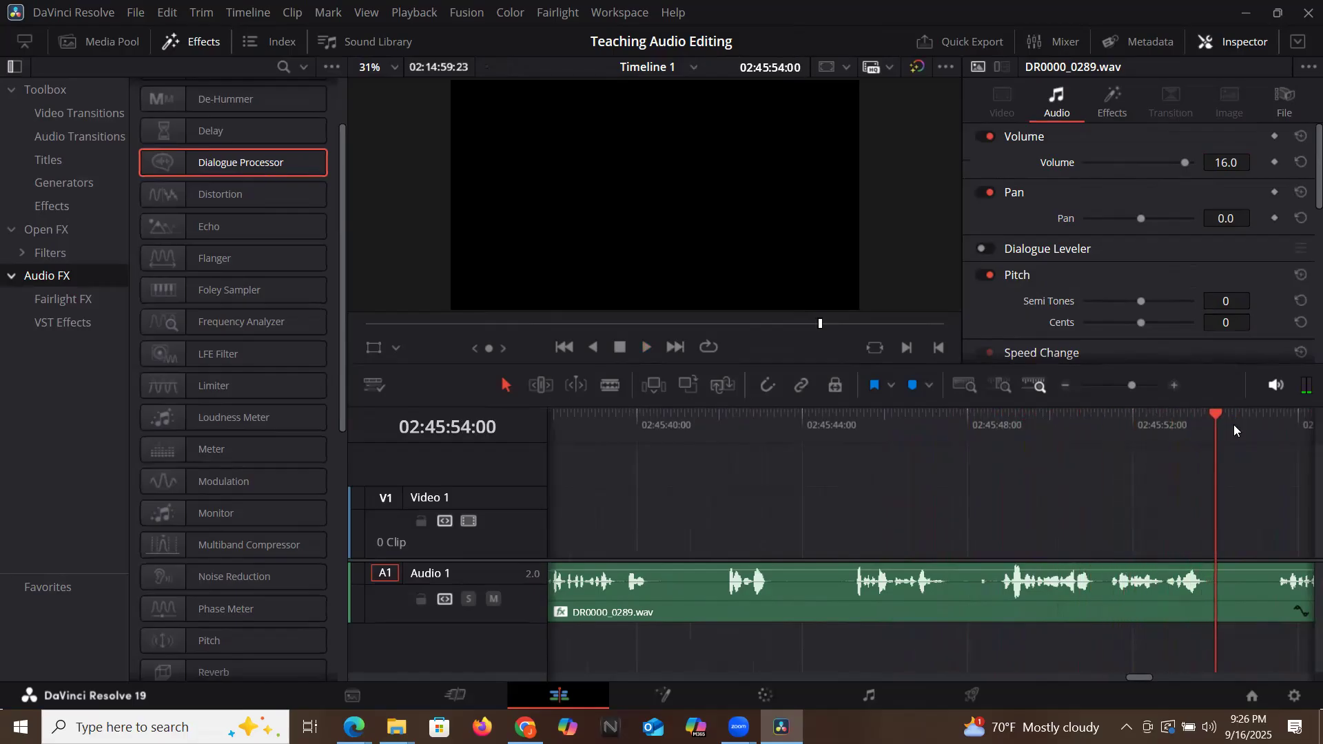
Look over the whole clip's waveform, play it from about 02:45:17, and place the playhead at 02:45:21:21.
click(1065, 385)
click(1066, 385)
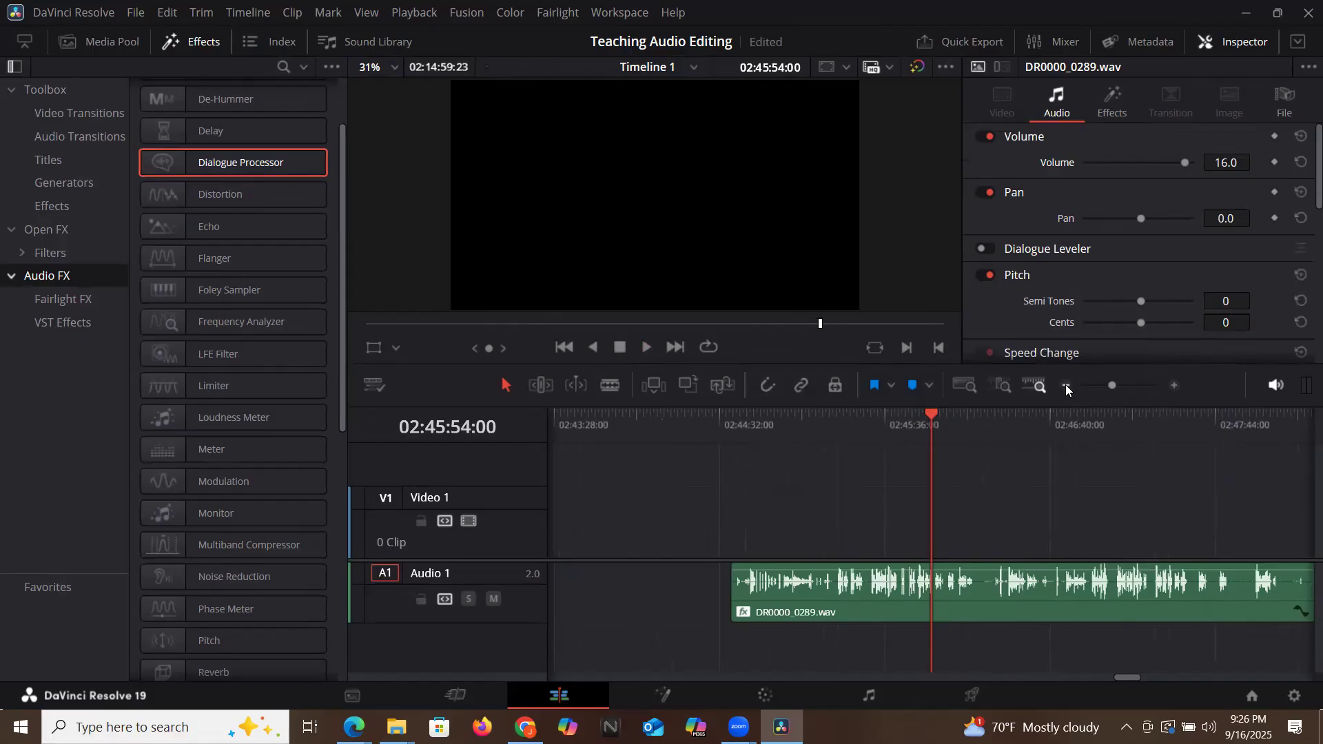
click(1065, 385)
click(1065, 385)
click(1066, 384)
click(1065, 385)
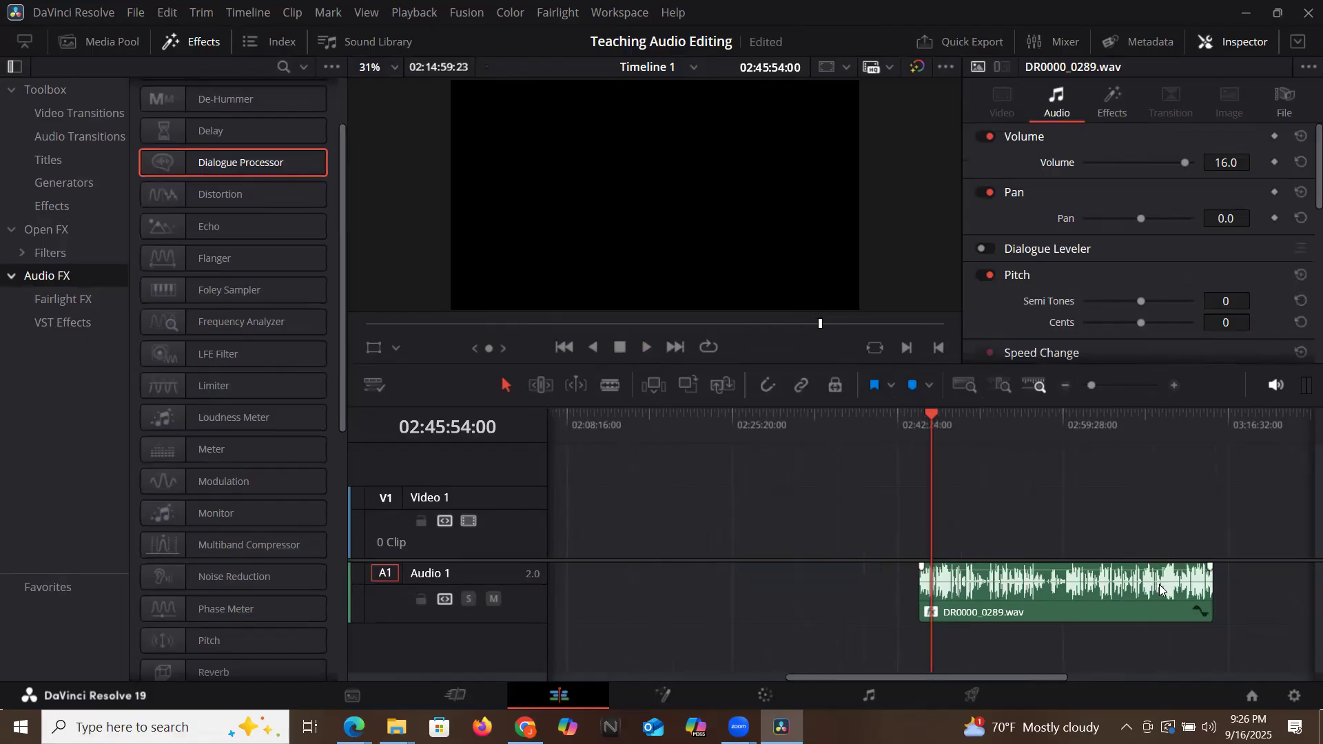
click(1175, 386)
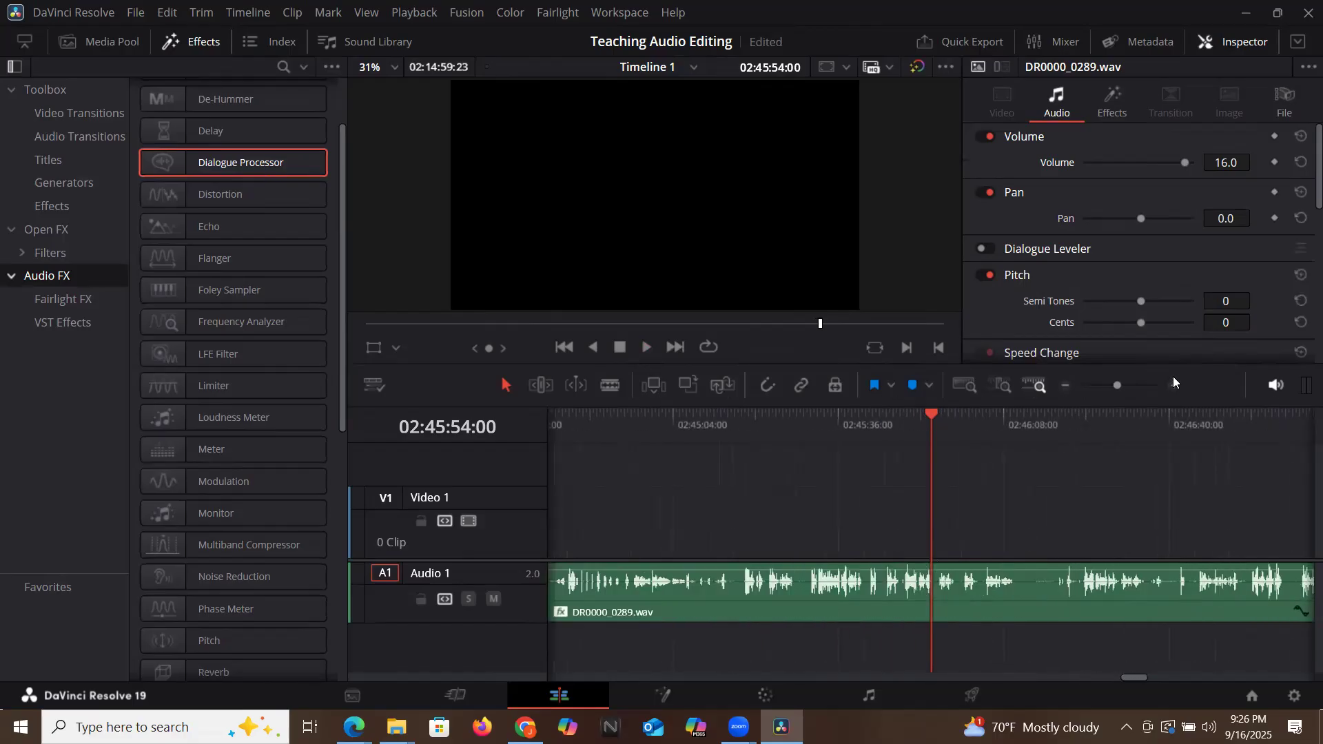
click(741, 419)
key(space)
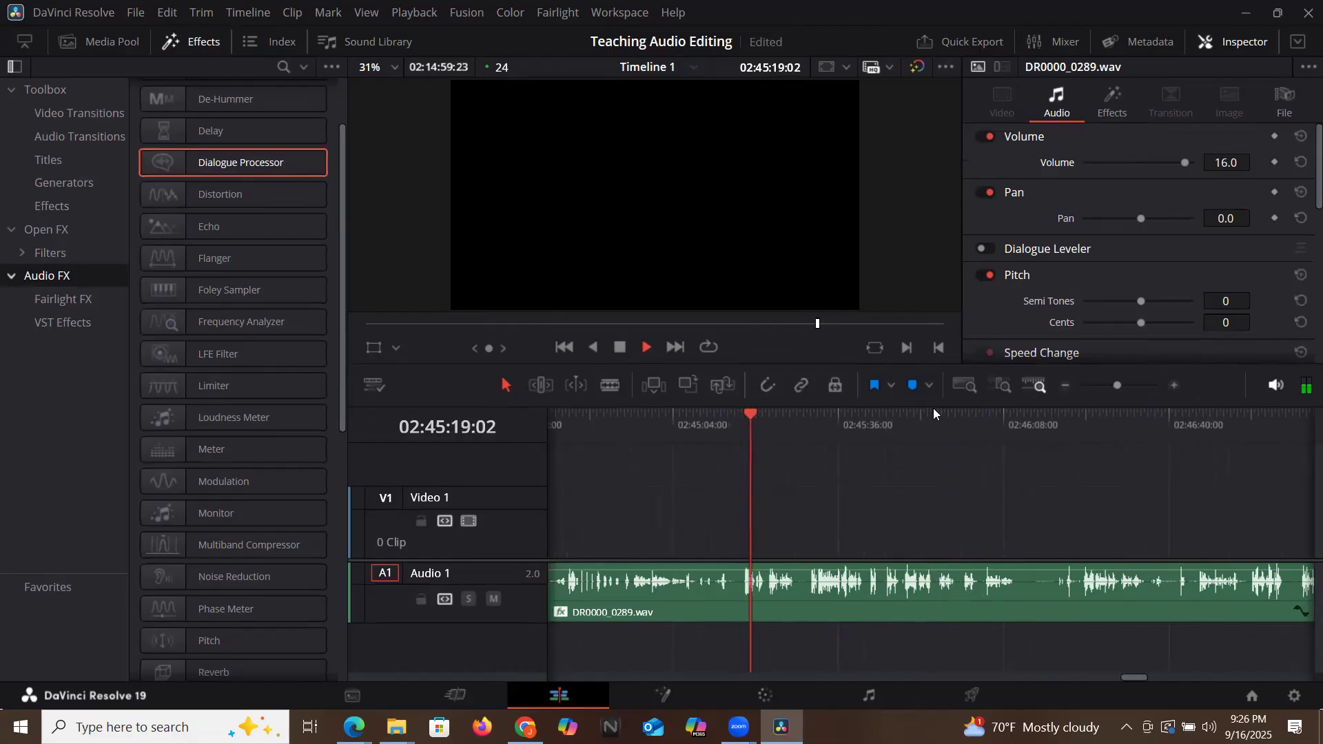
click(1175, 386)
click(1175, 386)
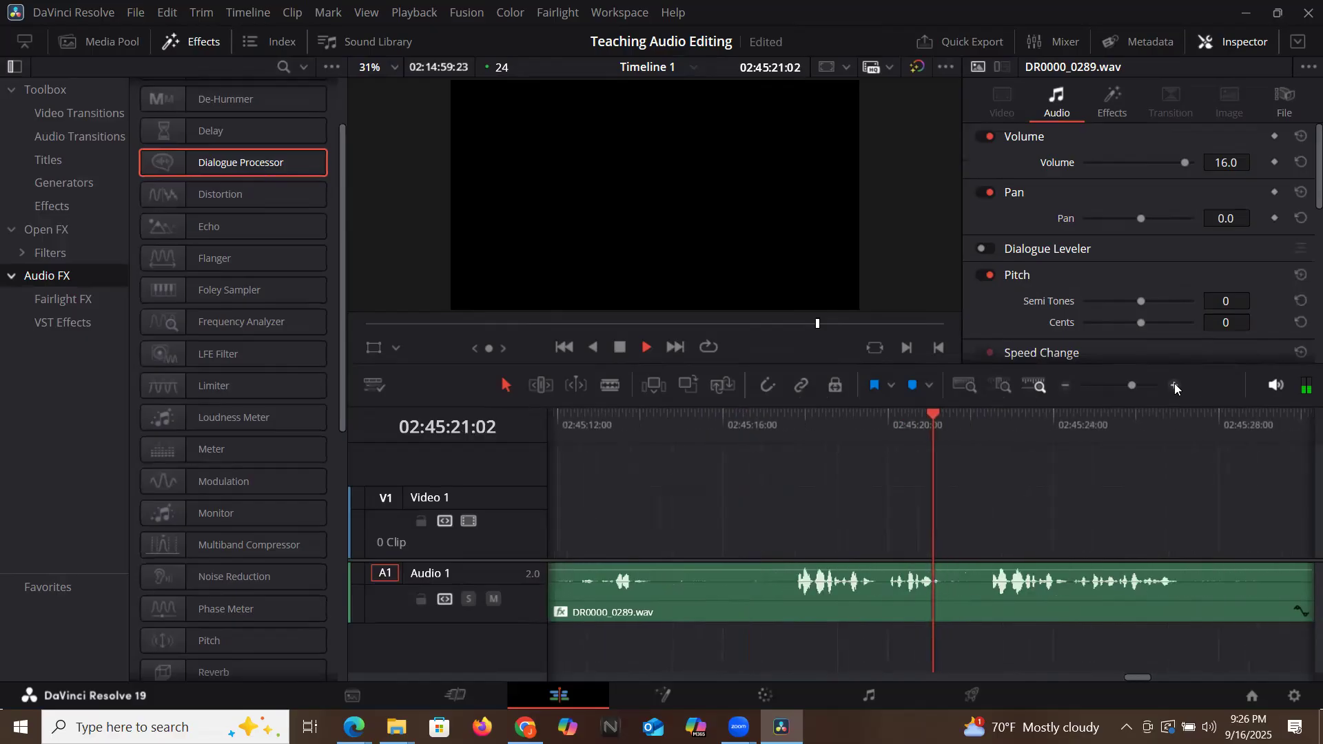
click(966, 417)
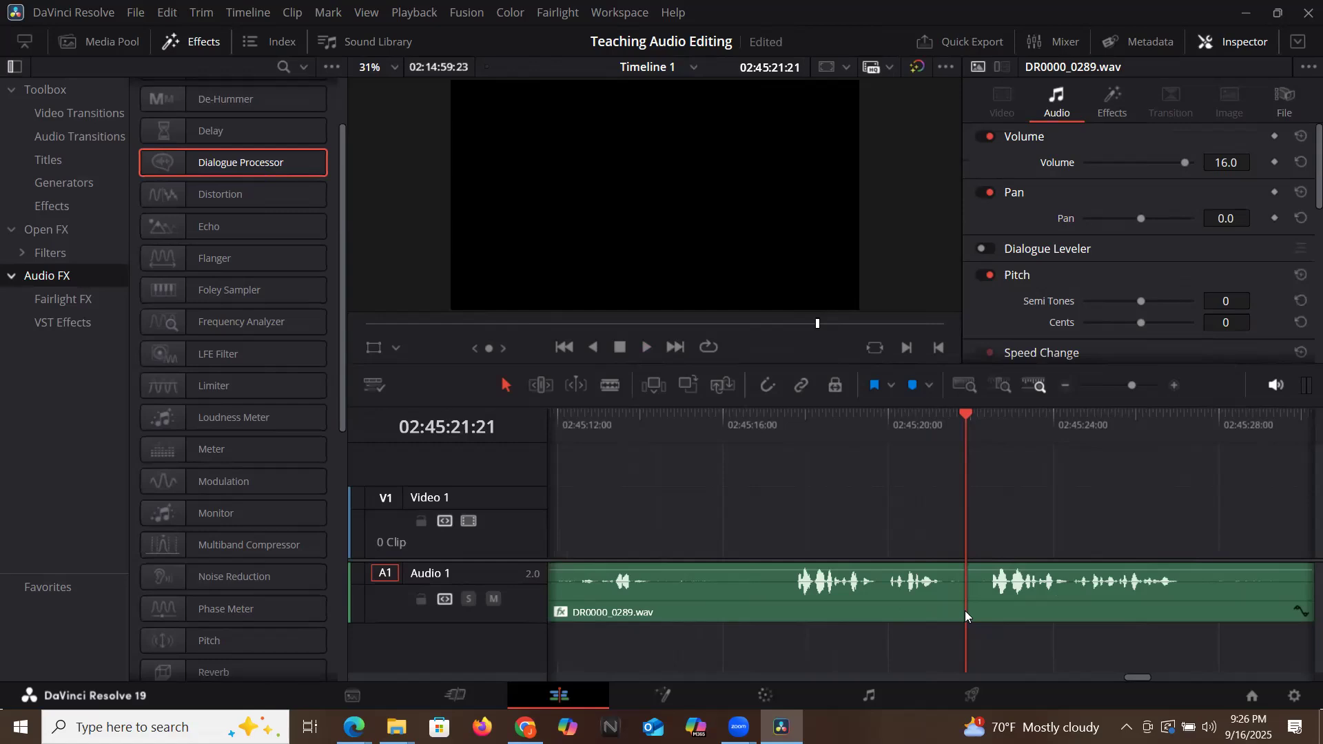
Split the audio clip at 02:45:21:21 and delete the section before the cut.
key(b)
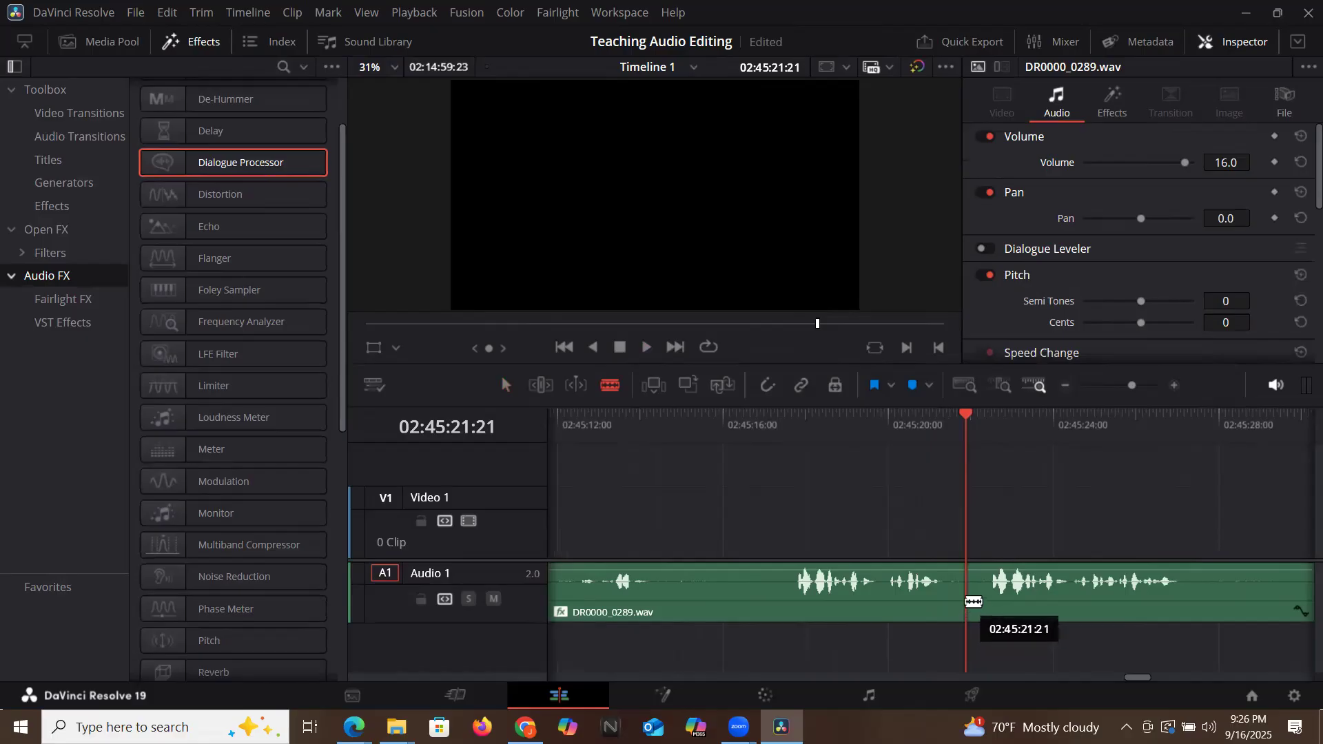
click(974, 602)
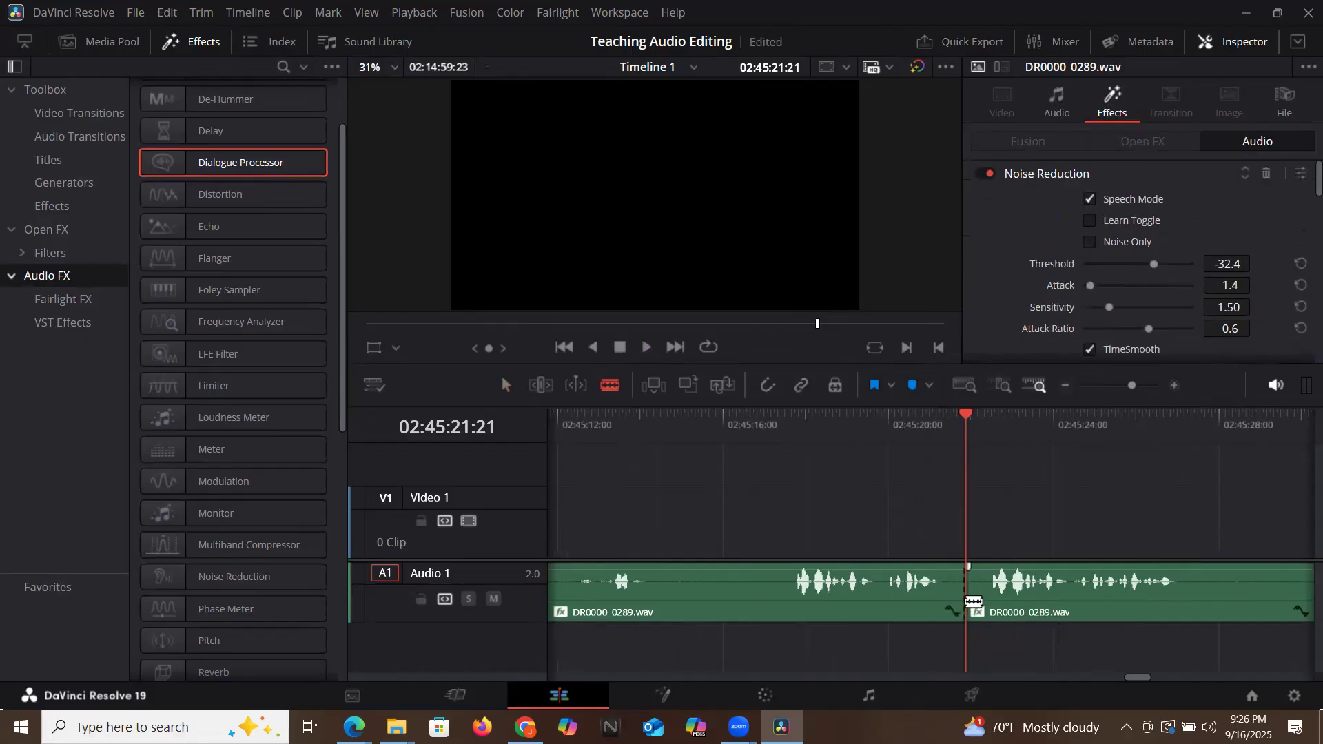
key(a)
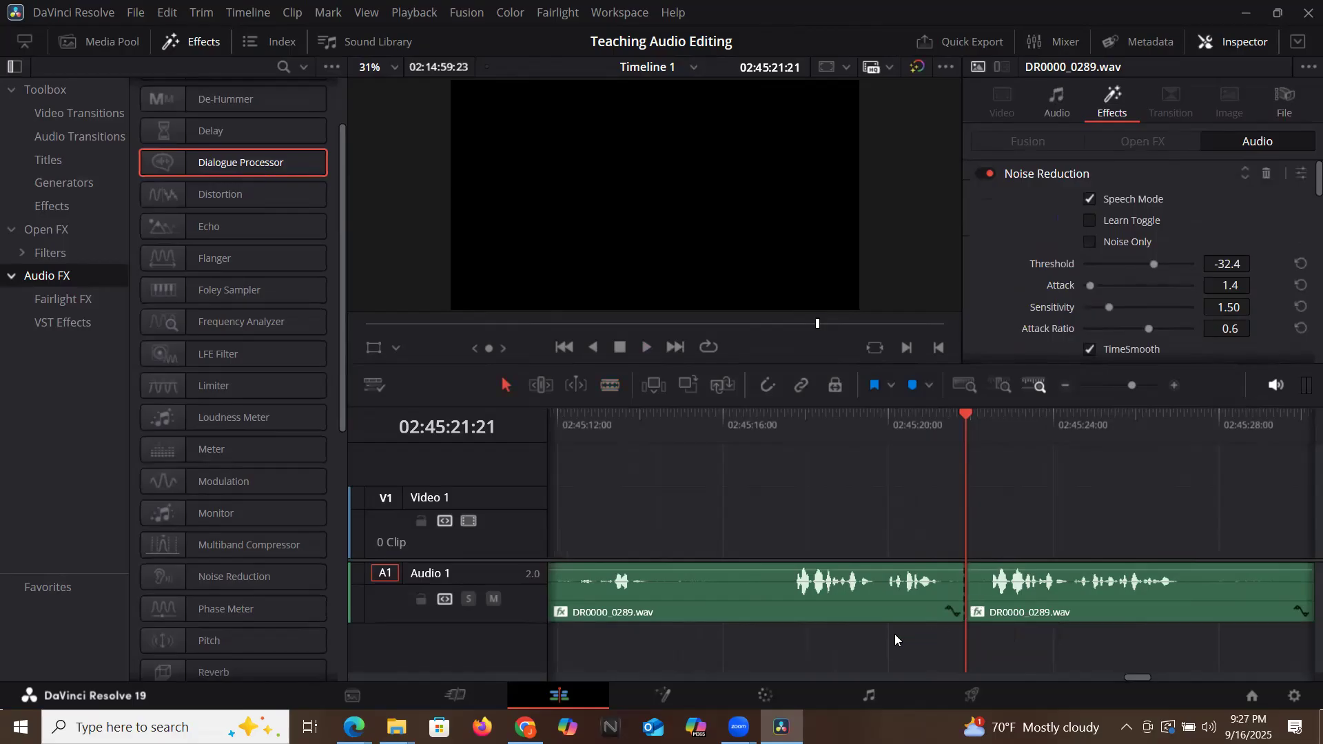
click(1067, 386)
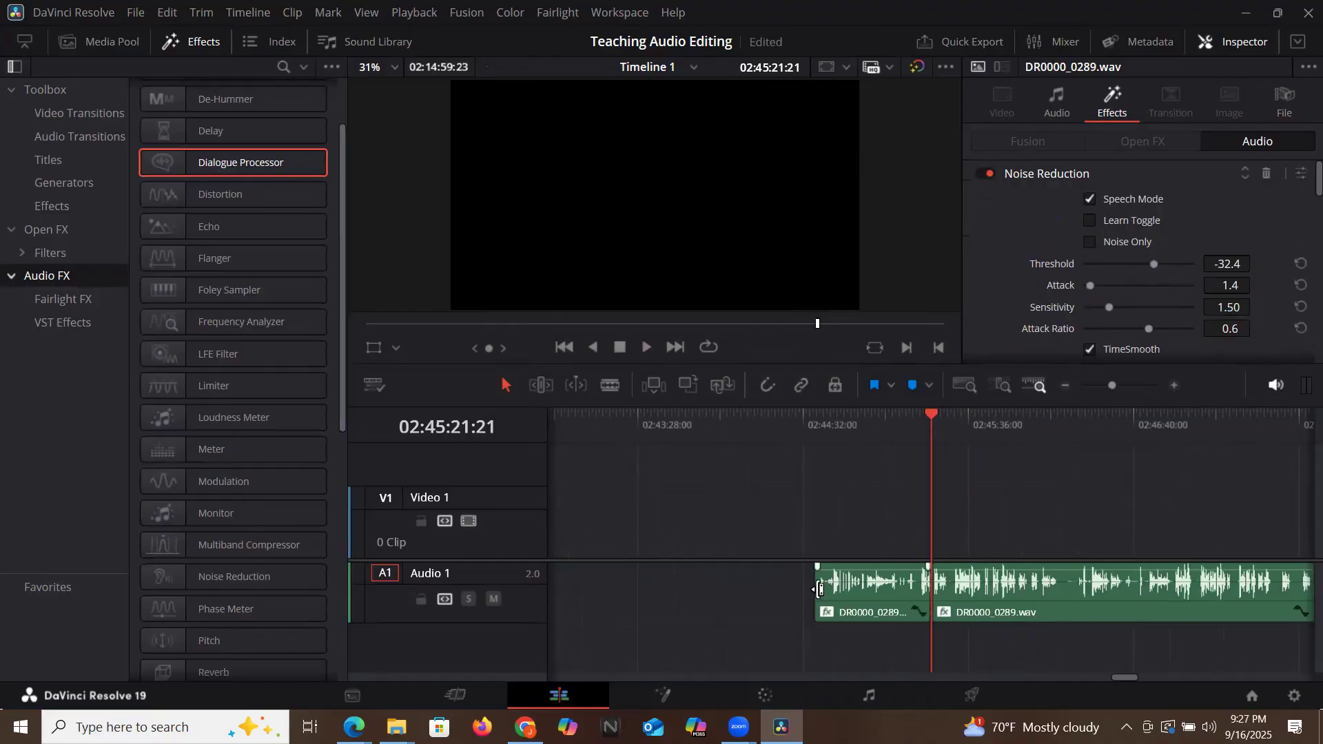
click(884, 600)
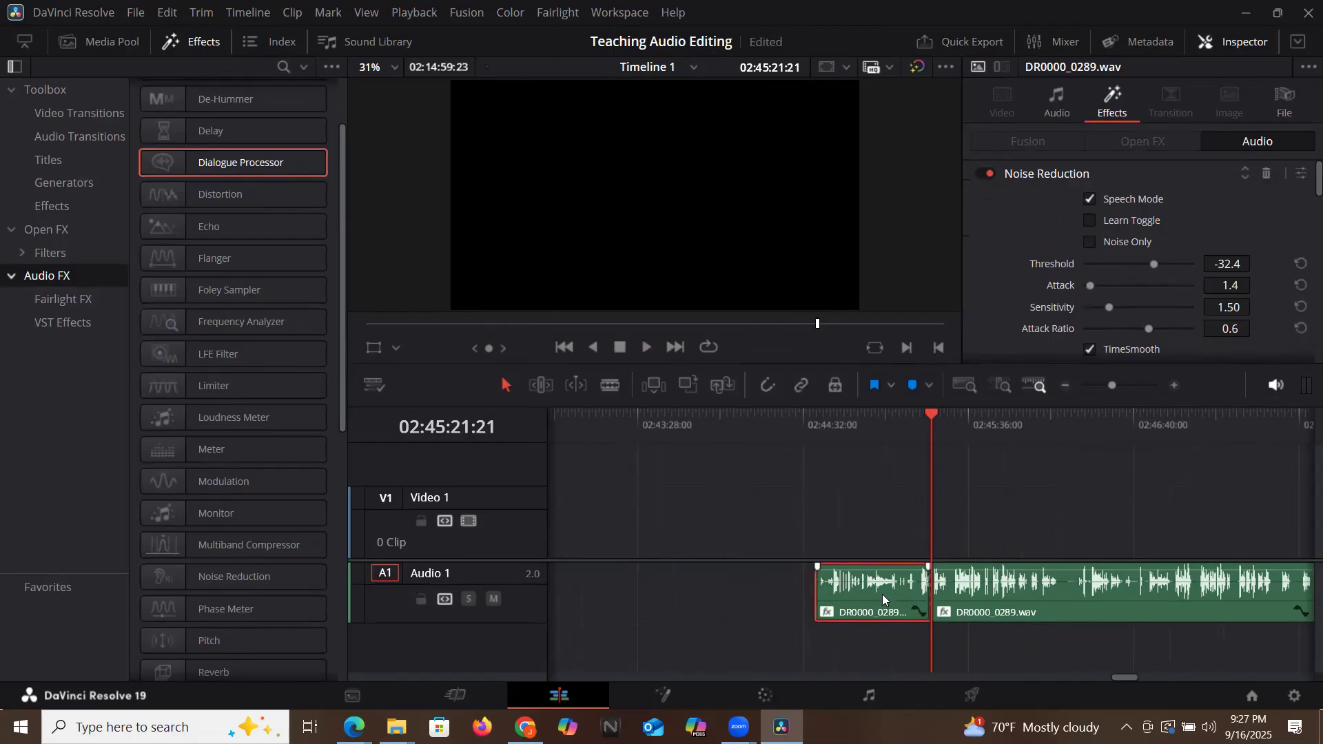
right_click(883, 598)
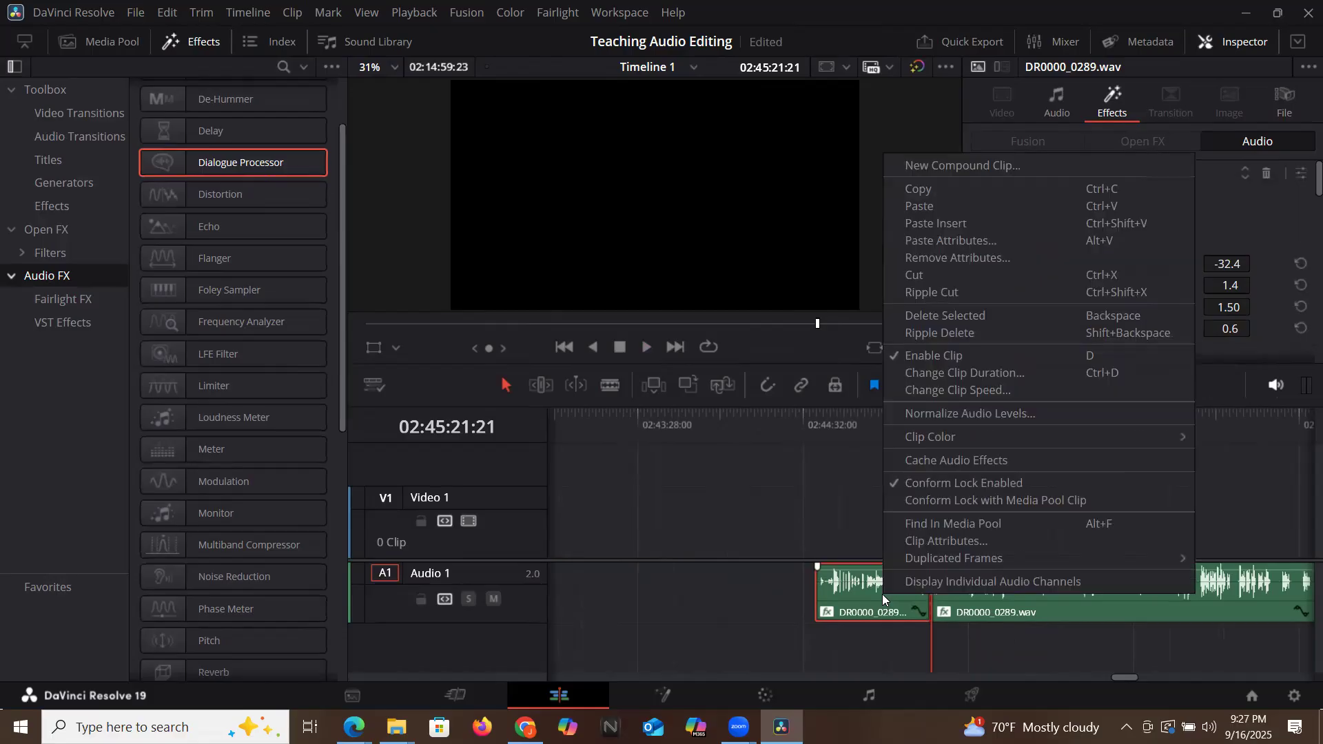
click(846, 611)
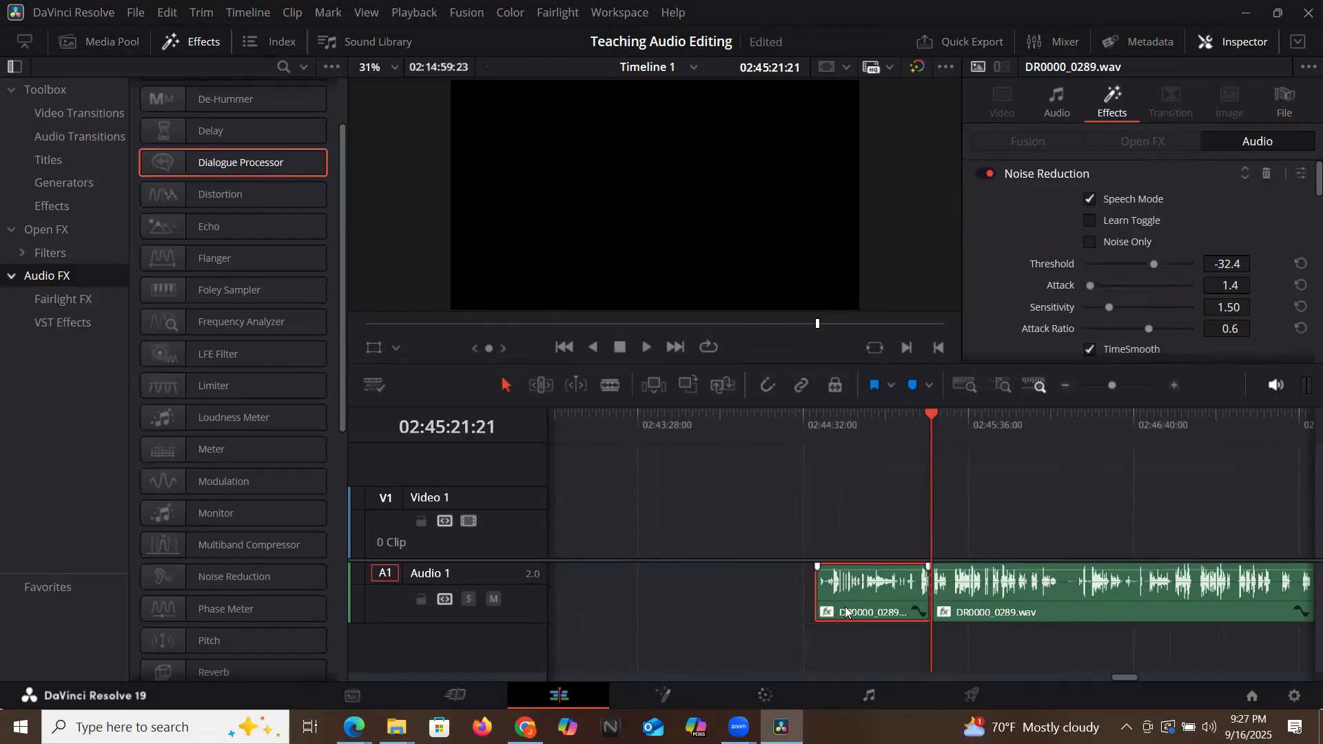
key(BackSpace)
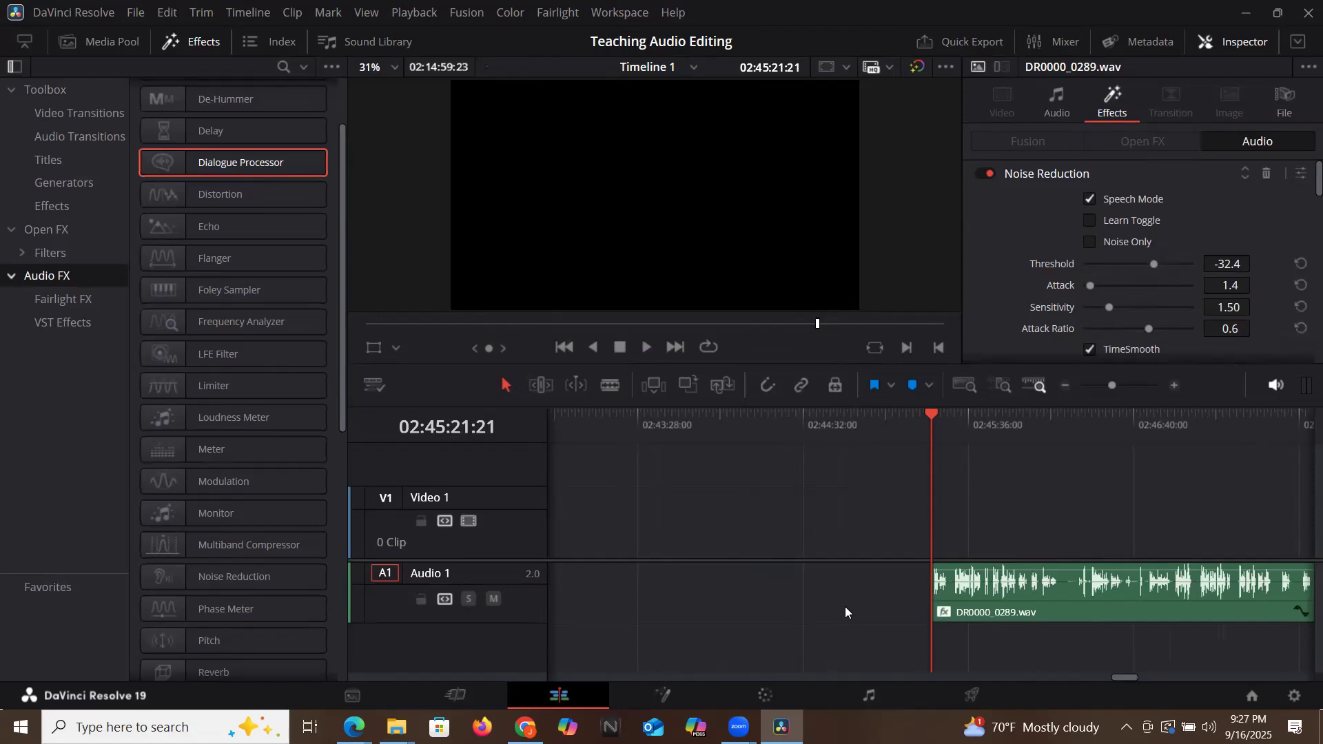
Split the remaining clip at 02:45:28:12 and move the short first piece earlier, to start at about 02:45:16.
click(1176, 383)
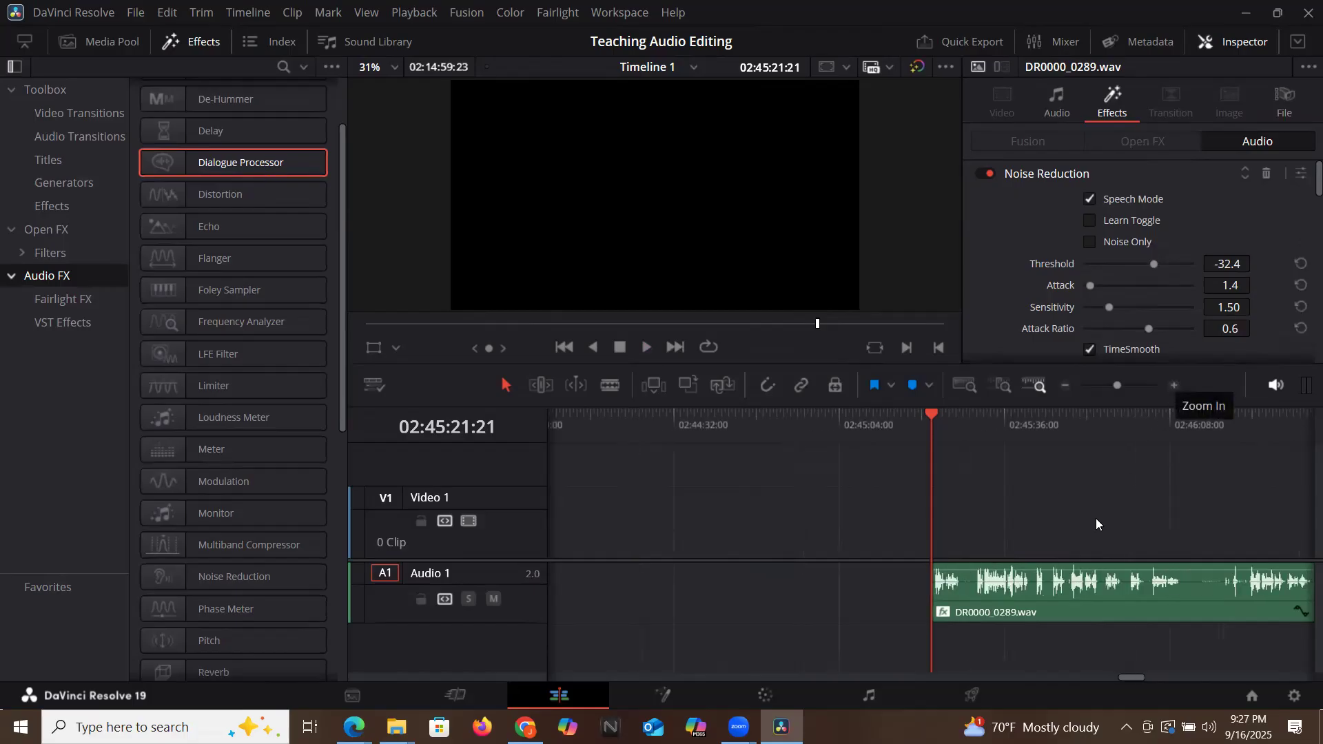
click(964, 426)
click(965, 422)
key(b)
click(963, 613)
key(a)
drag(946, 596, 918, 597)
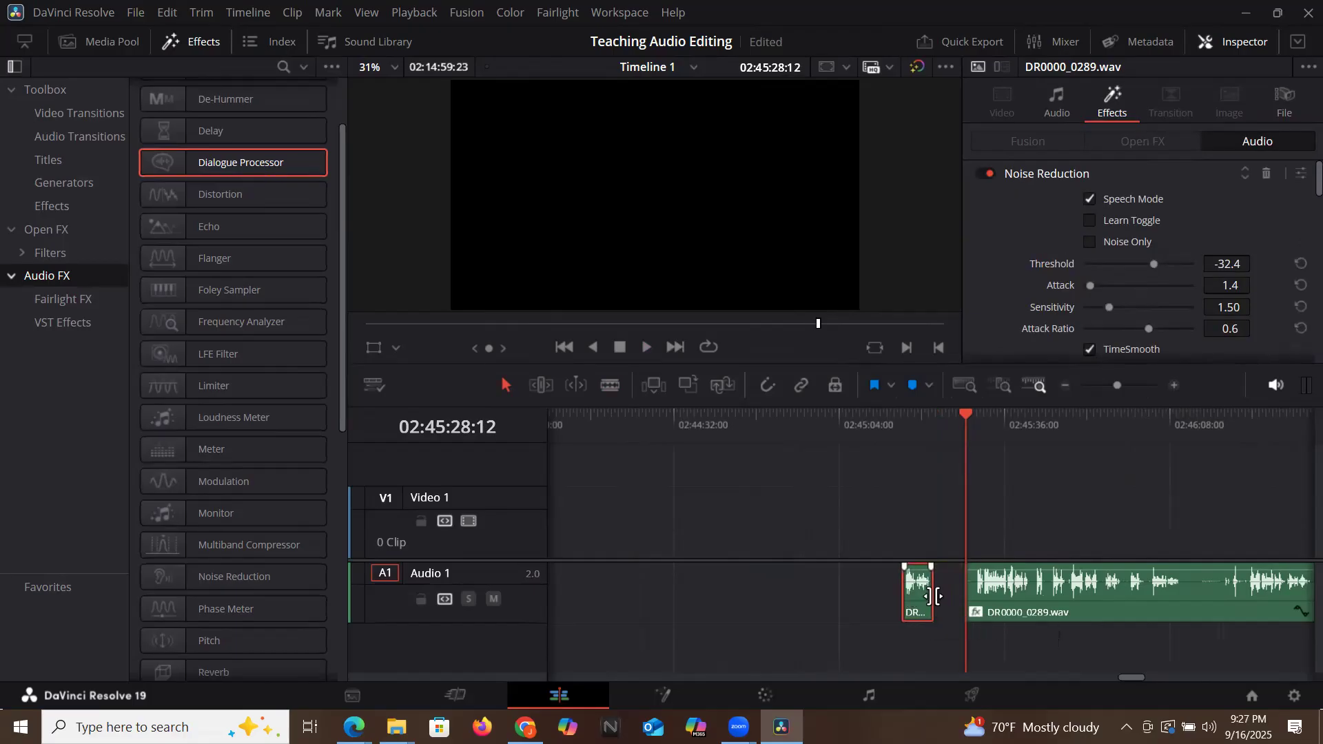
Trim the start of the longer clip to about 02:46:21, playing its beginning to find the trim point.
click(970, 593)
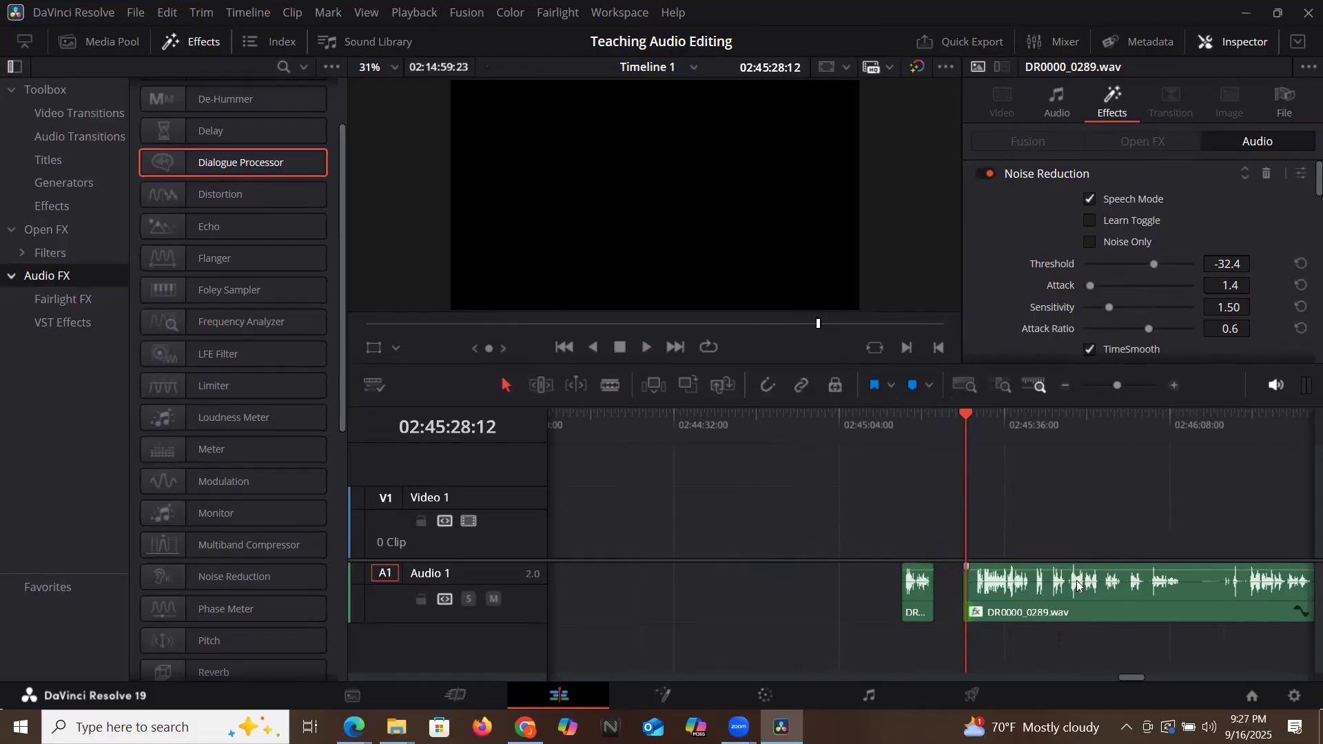
drag(967, 592, 1226, 608)
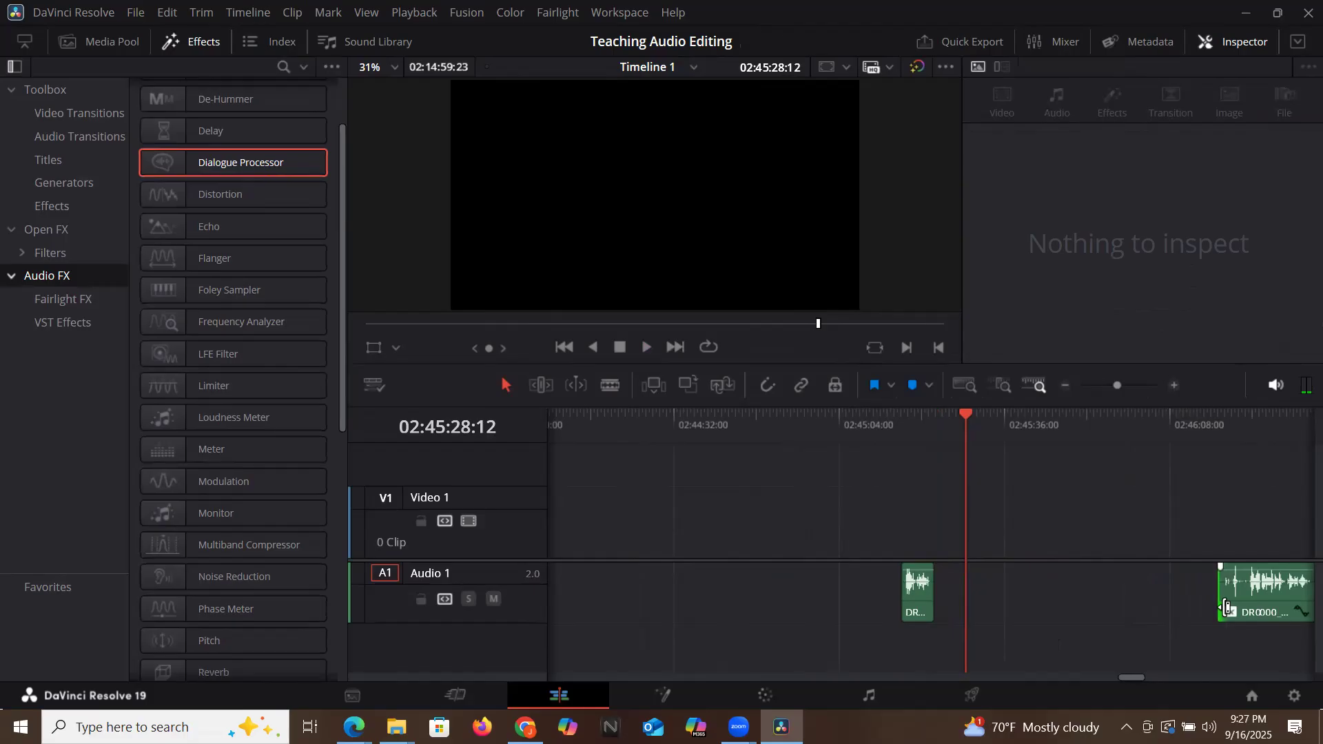
click(1216, 422)
key(space)
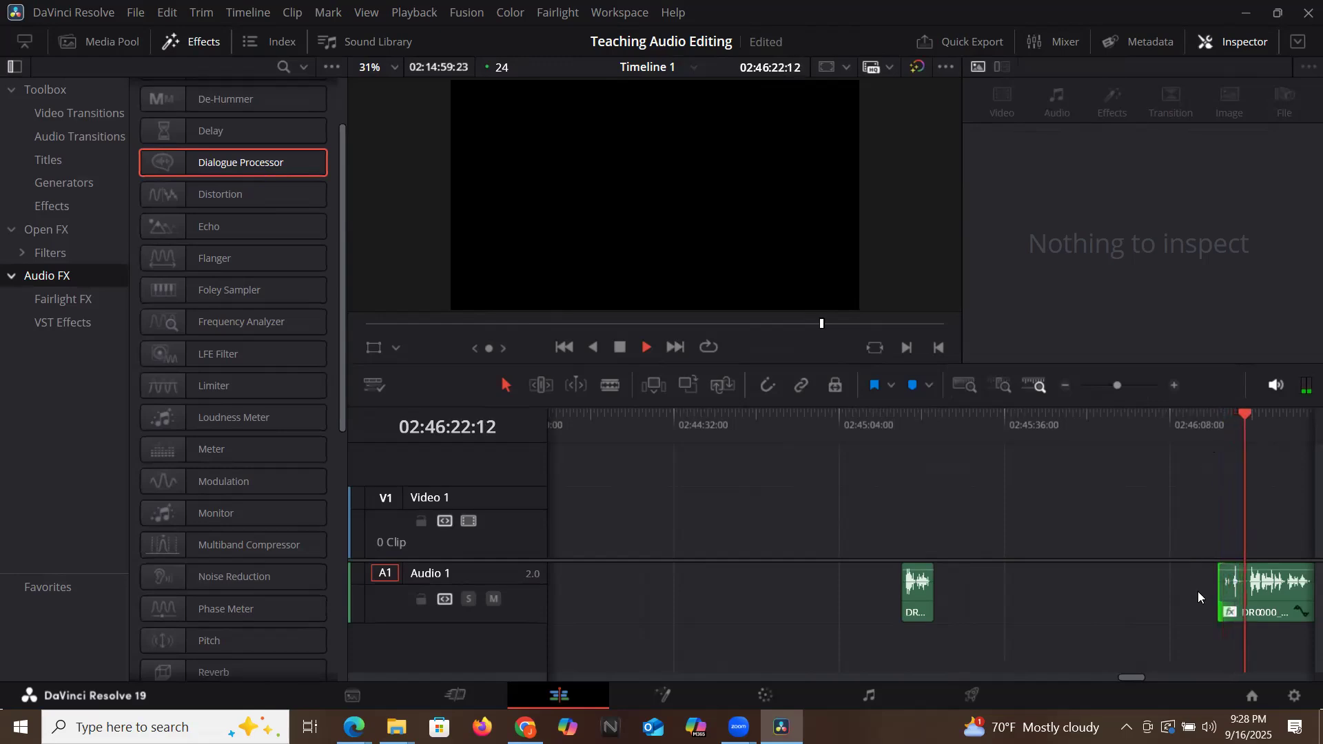
drag(1224, 600, 1246, 602)
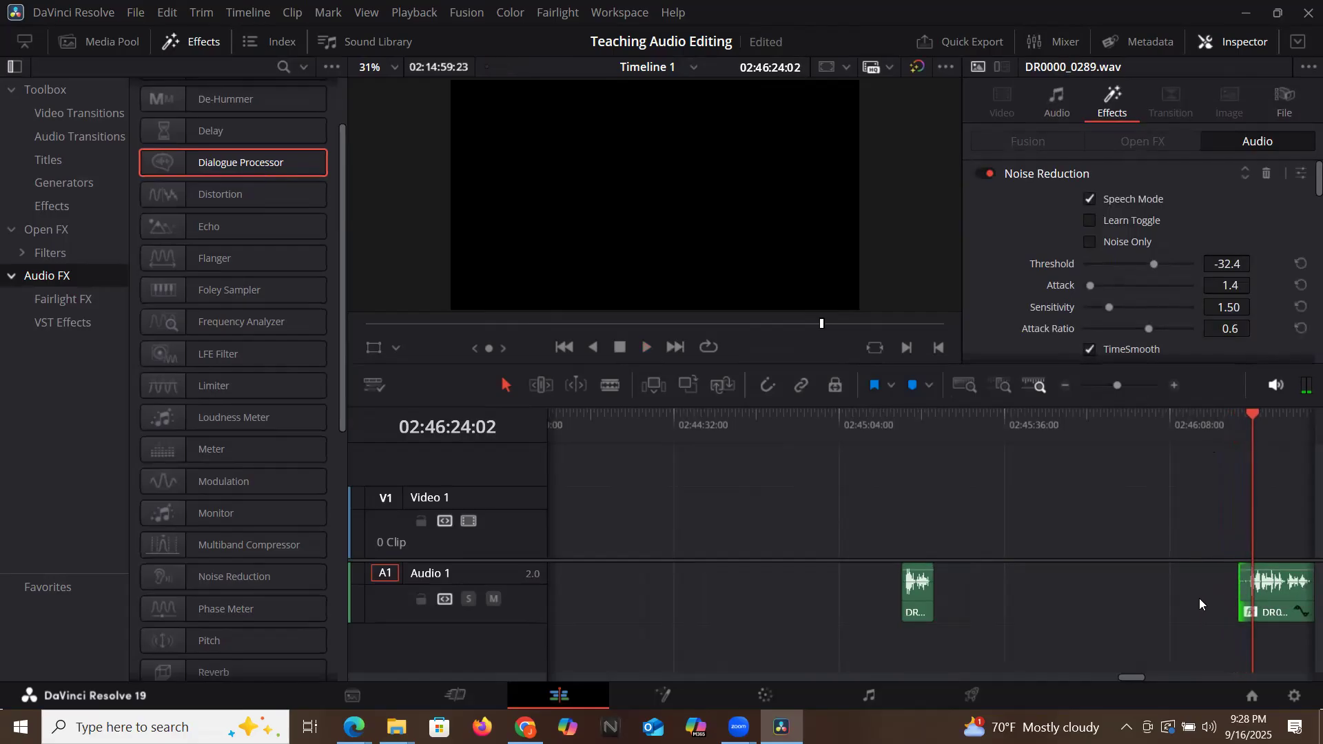
Delete the empty gap between the two audio clips, and undo the deletion.
click(1149, 592)
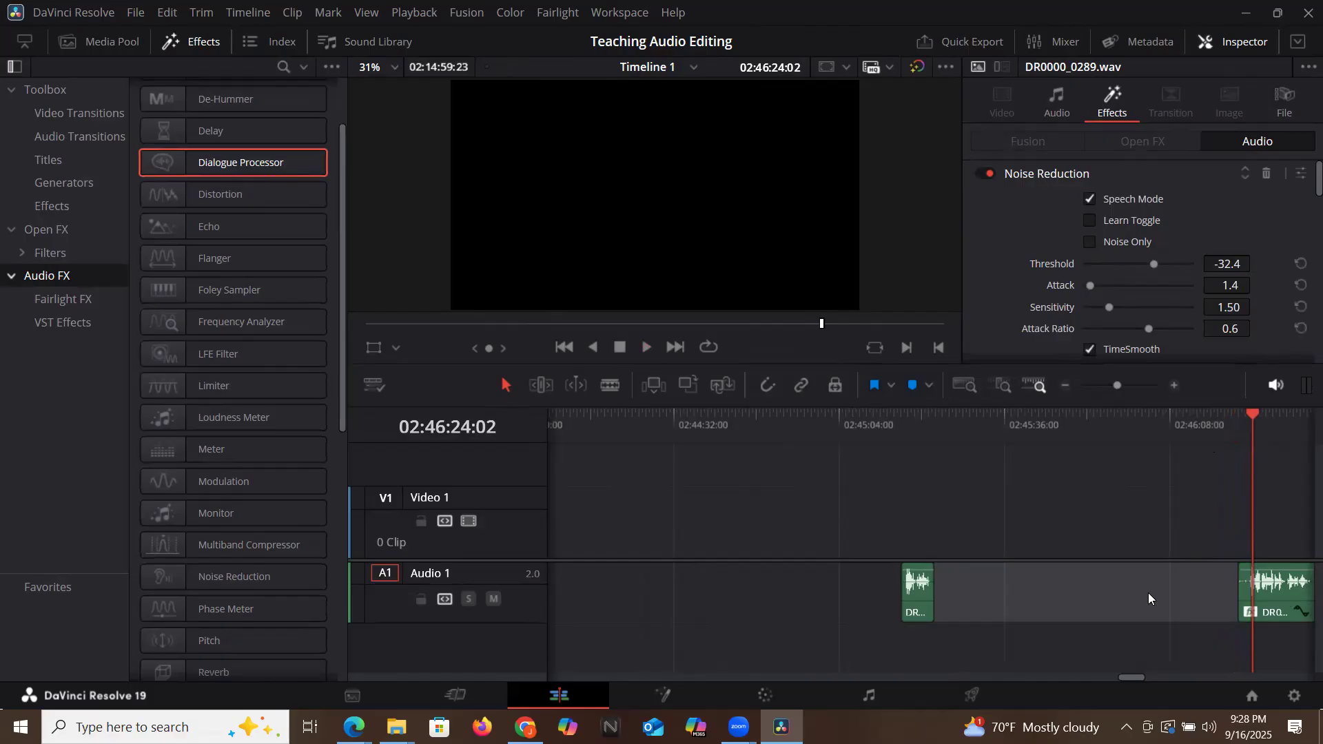
key(Delete)
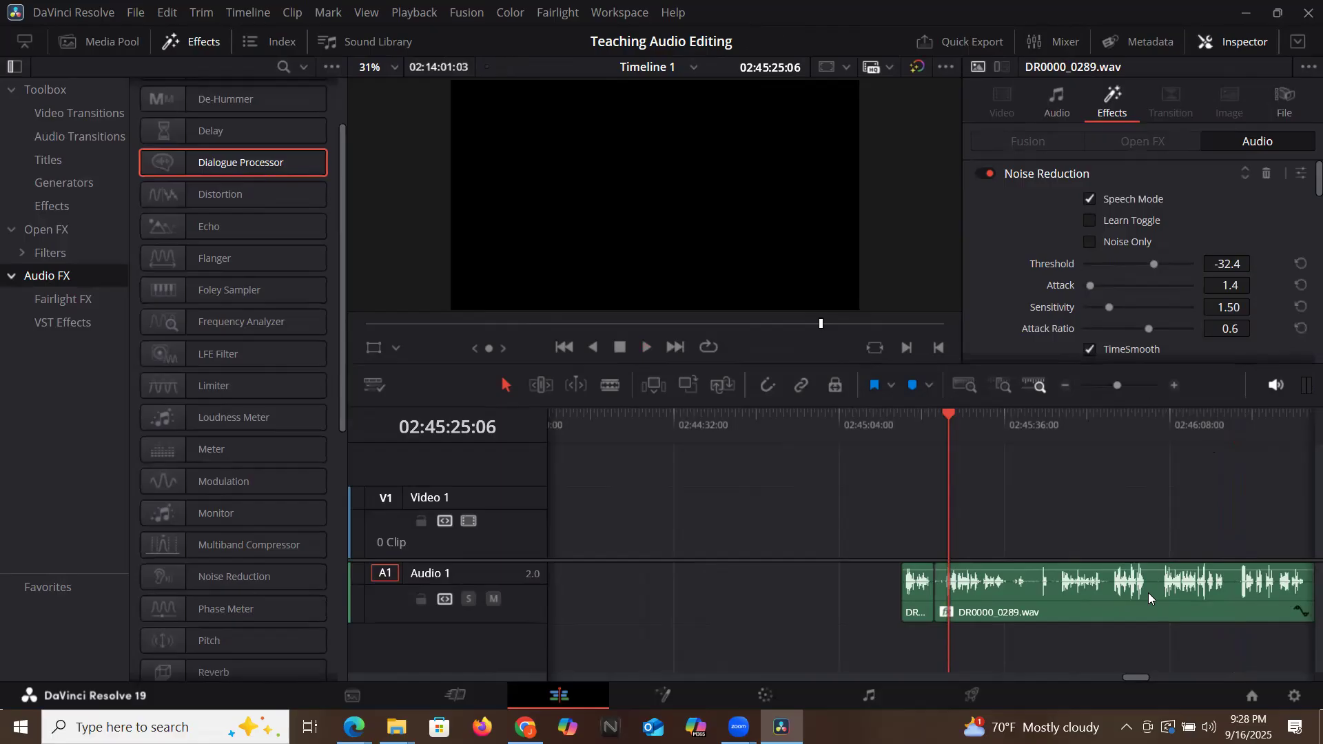
key(ctrl+z)
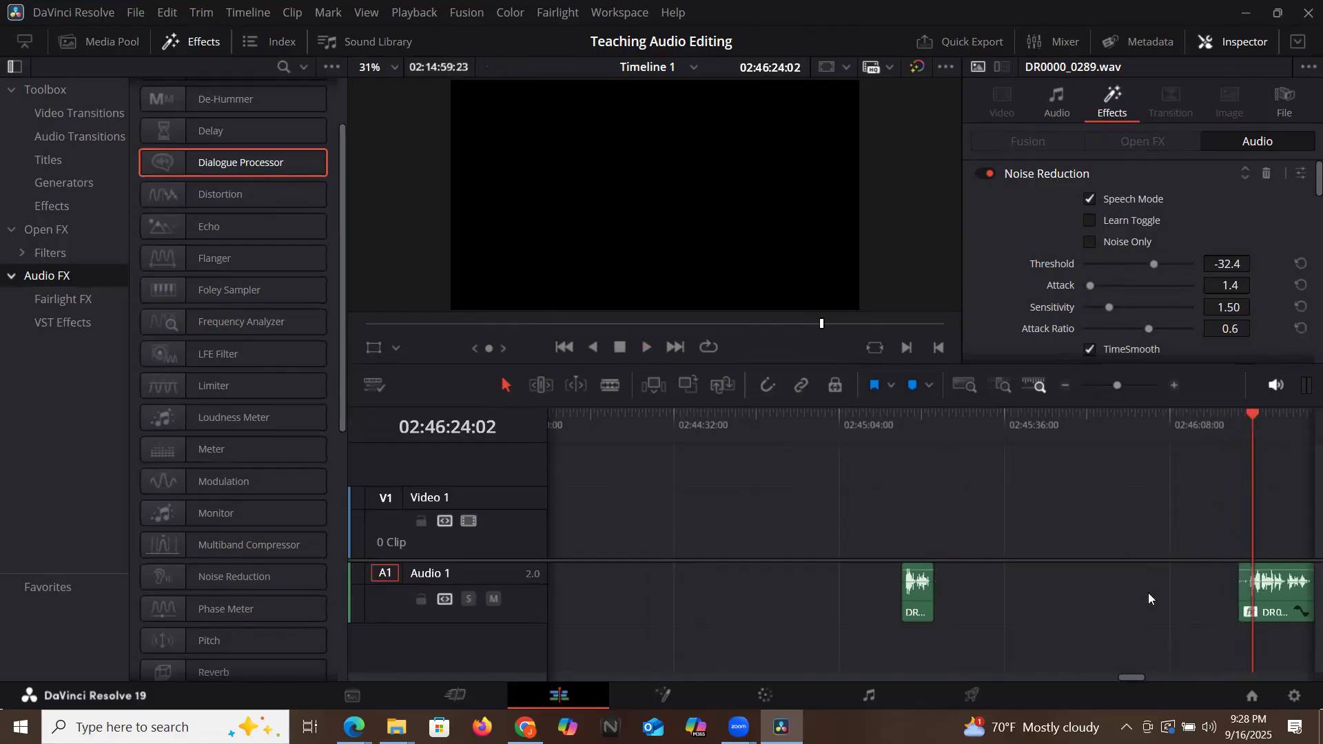
Move the longer clip onto a new Audio 2 track so it starts at the end of the short Audio 1 clip.
drag(1273, 610, 967, 640)
click(918, 423)
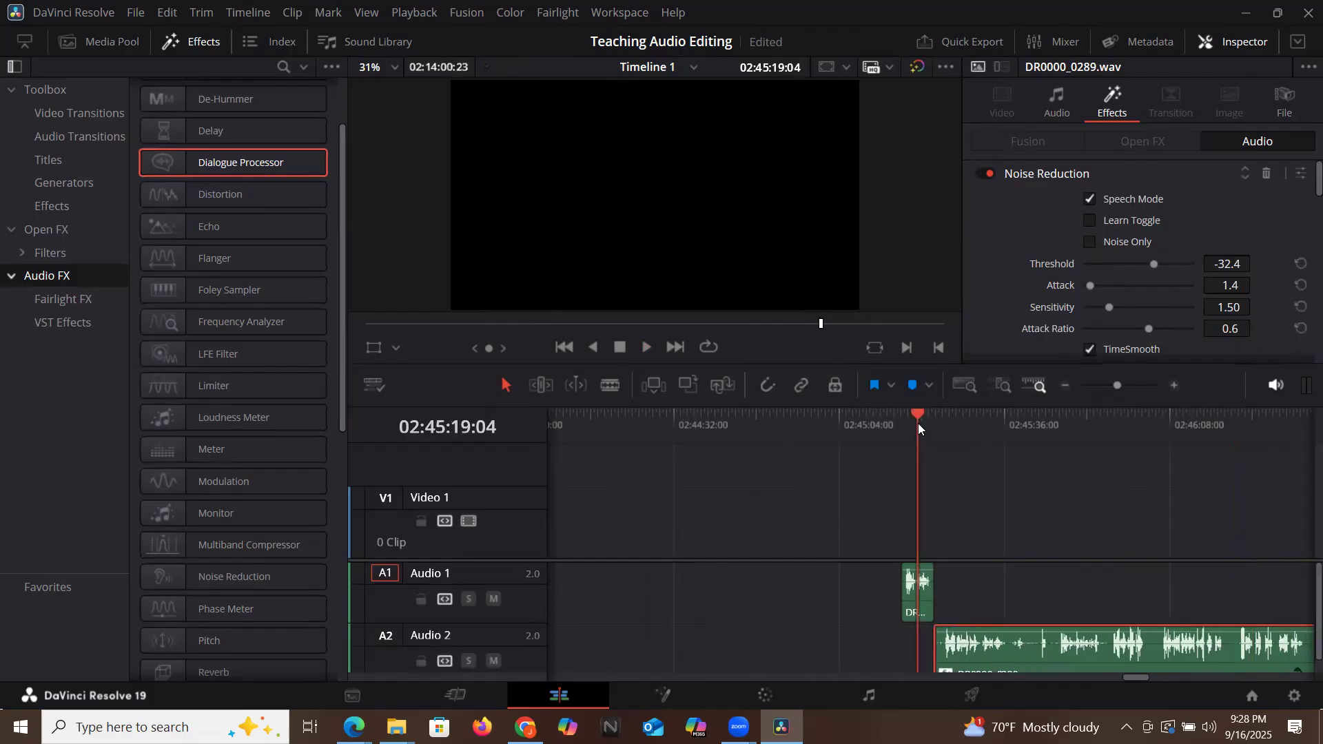
click(1175, 385)
click(1175, 384)
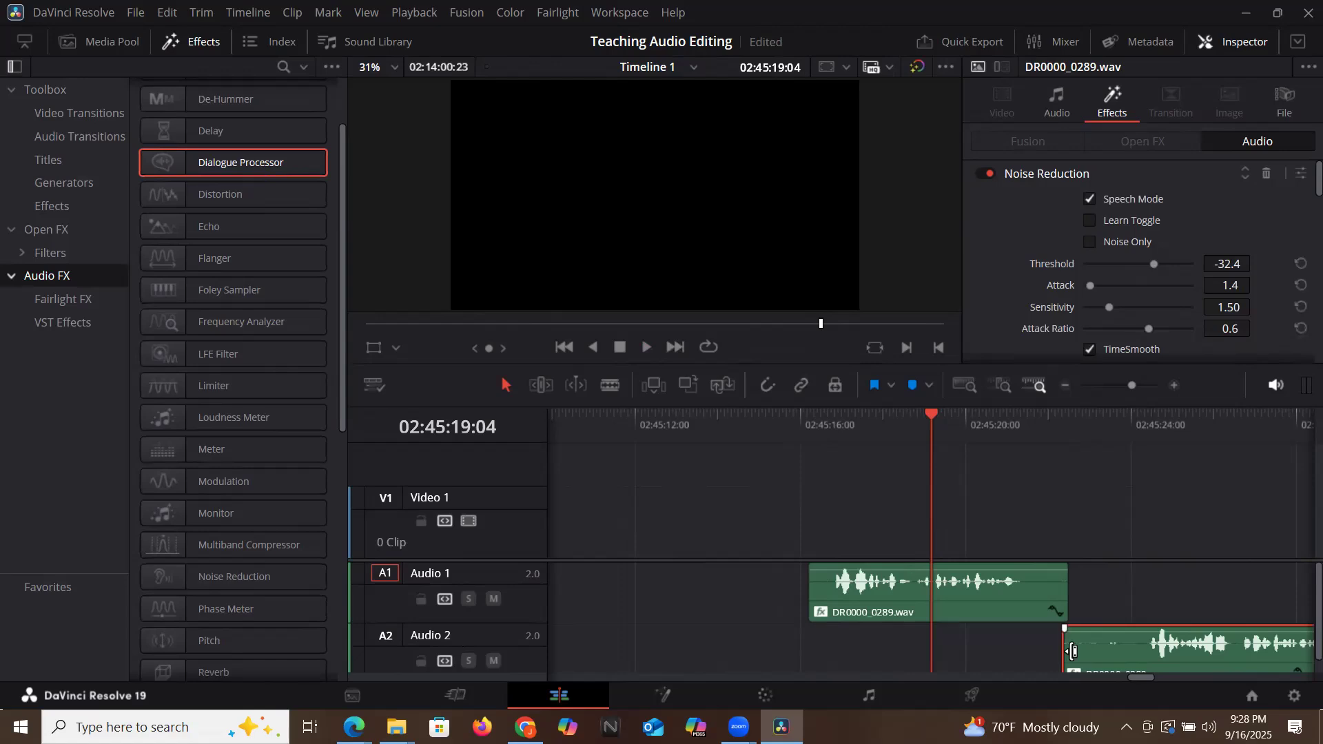
Trim the start of the Audio 2 clip, shift it to about 02:45:21 so it overlaps the Audio 1 clip, and play it.
mouse_move(1072, 652)
mouse_down()
mouse_move(1177, 653)
mouse_move(1083, 649)
mouse_up()
click(1193, 653)
key(space)
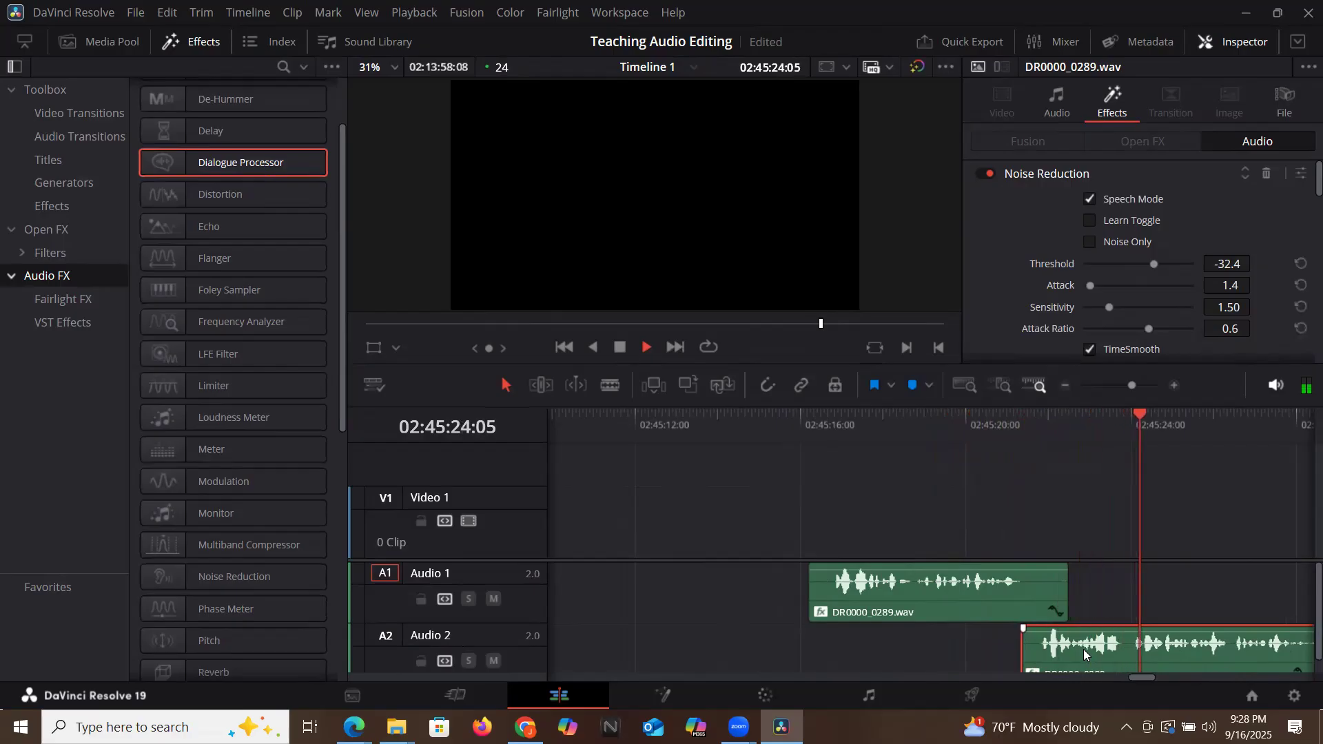
key(ctrl+s)
Trim about half a second off the end of the Audio 1 clip, play the overlap from 02:45:21:01, and save the project.
click(1011, 431)
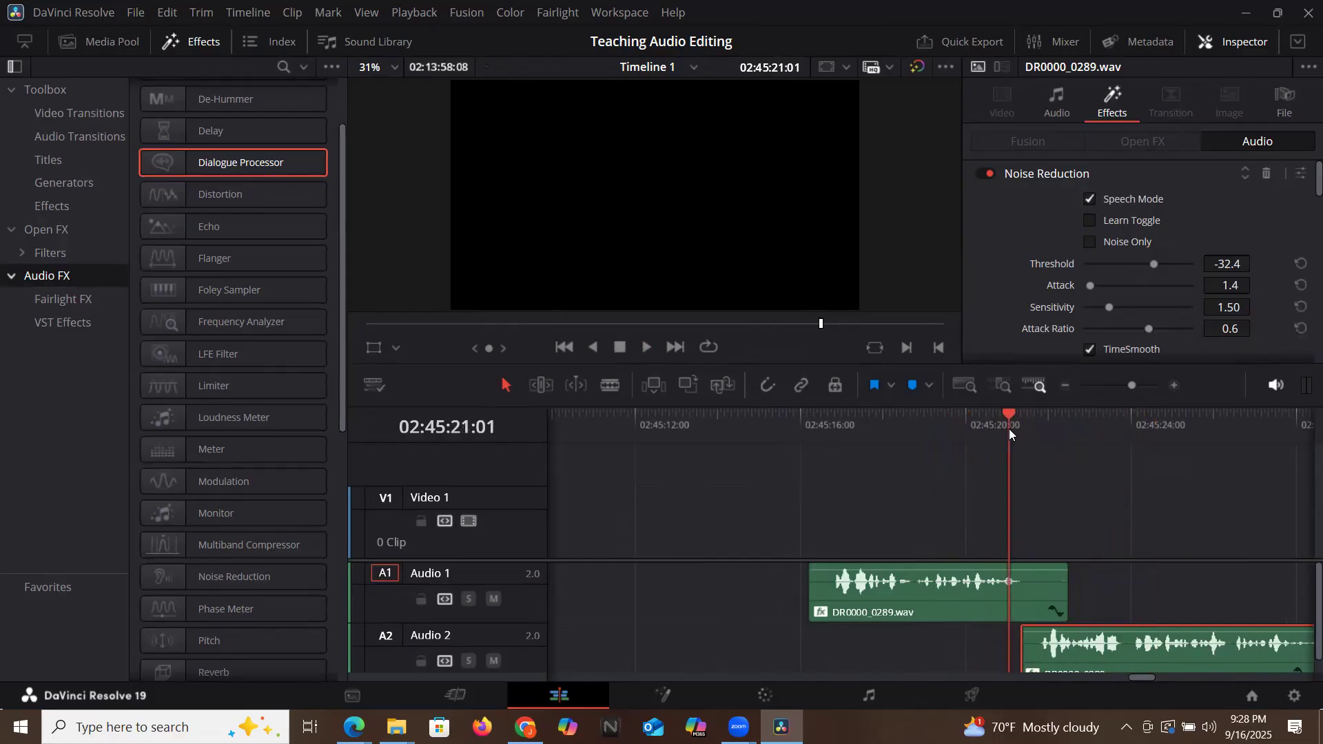
click(1056, 583)
drag(1056, 584, 1036, 590)
key(space)
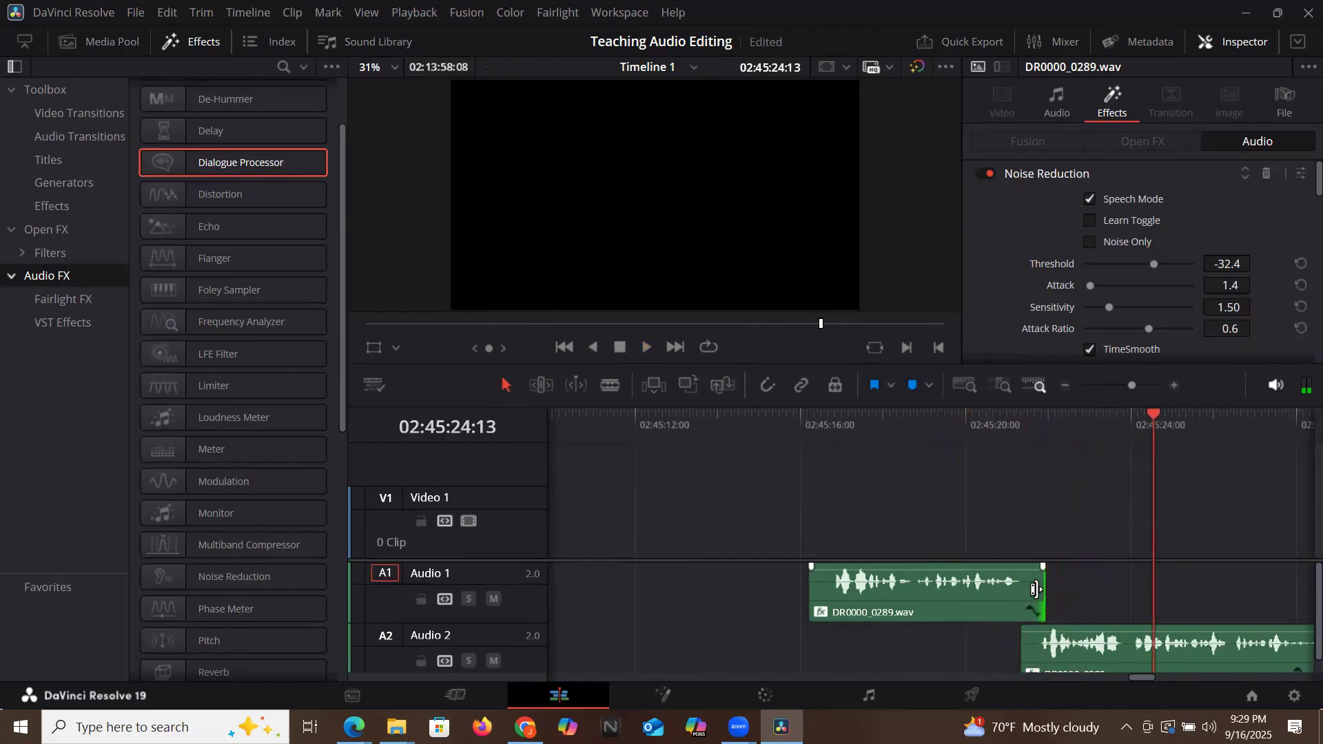
key(ctrl+s)
click(135, 13)
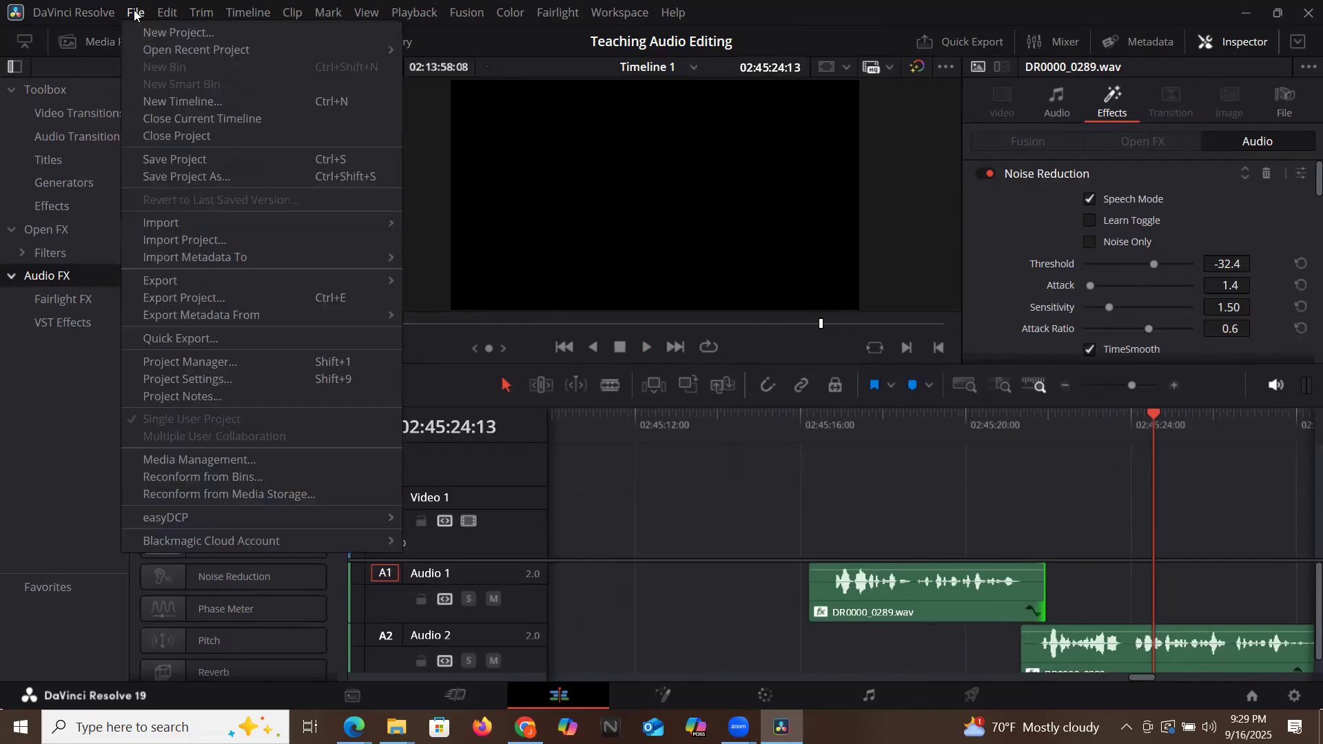
click(186, 176)
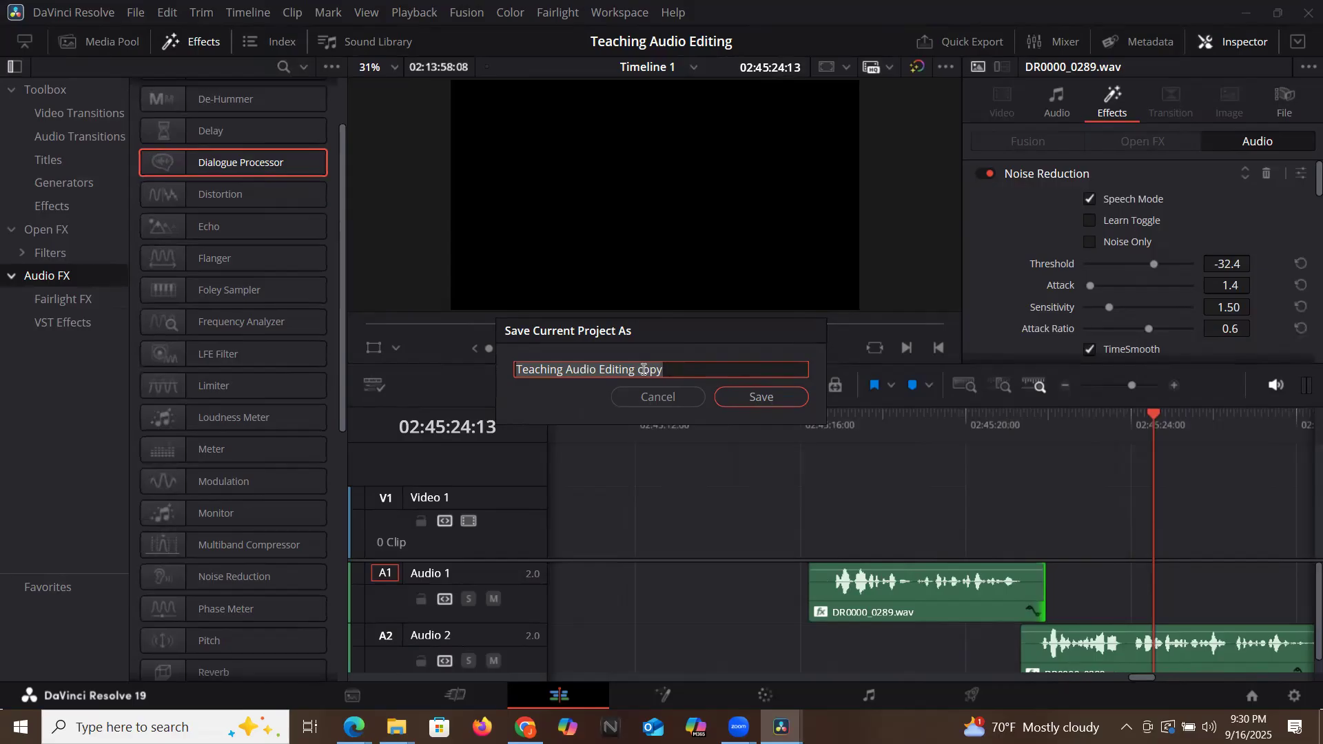
click(659, 396)
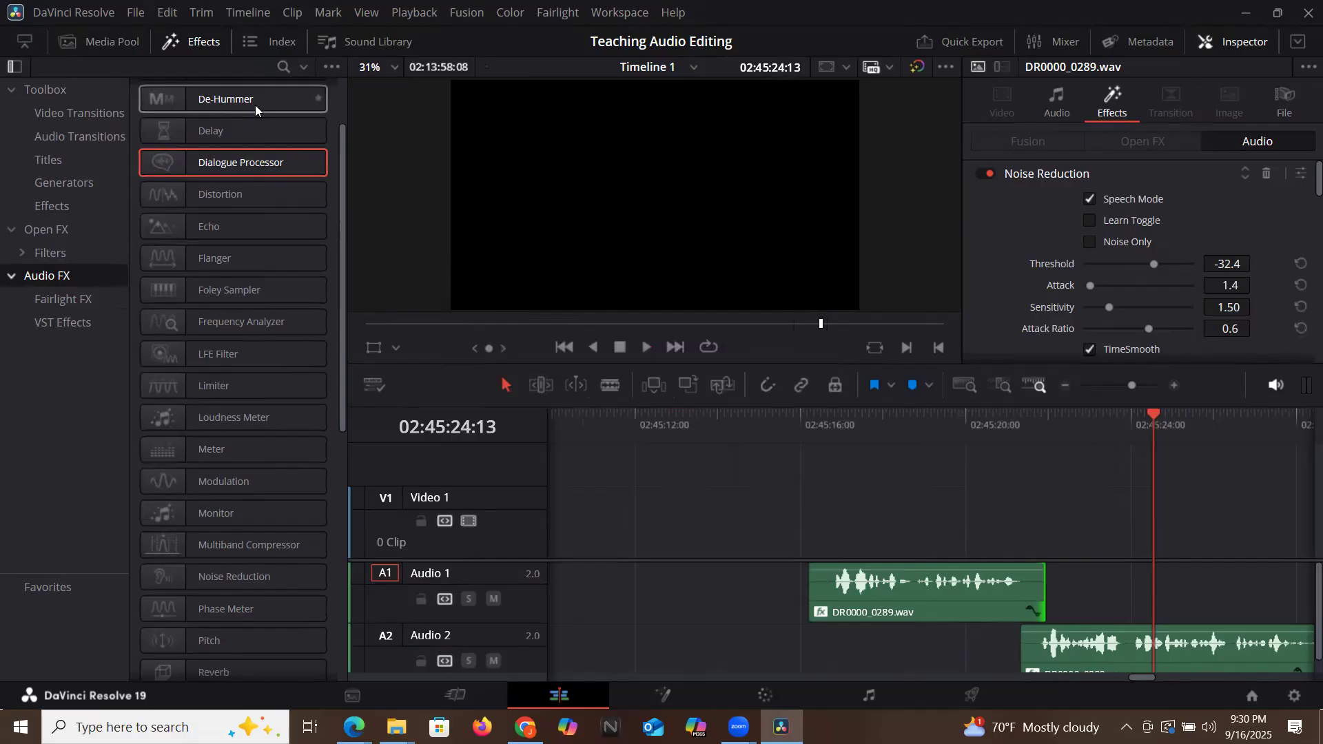
Save the project under its existing name and display the clip's audio settings.
click(136, 13)
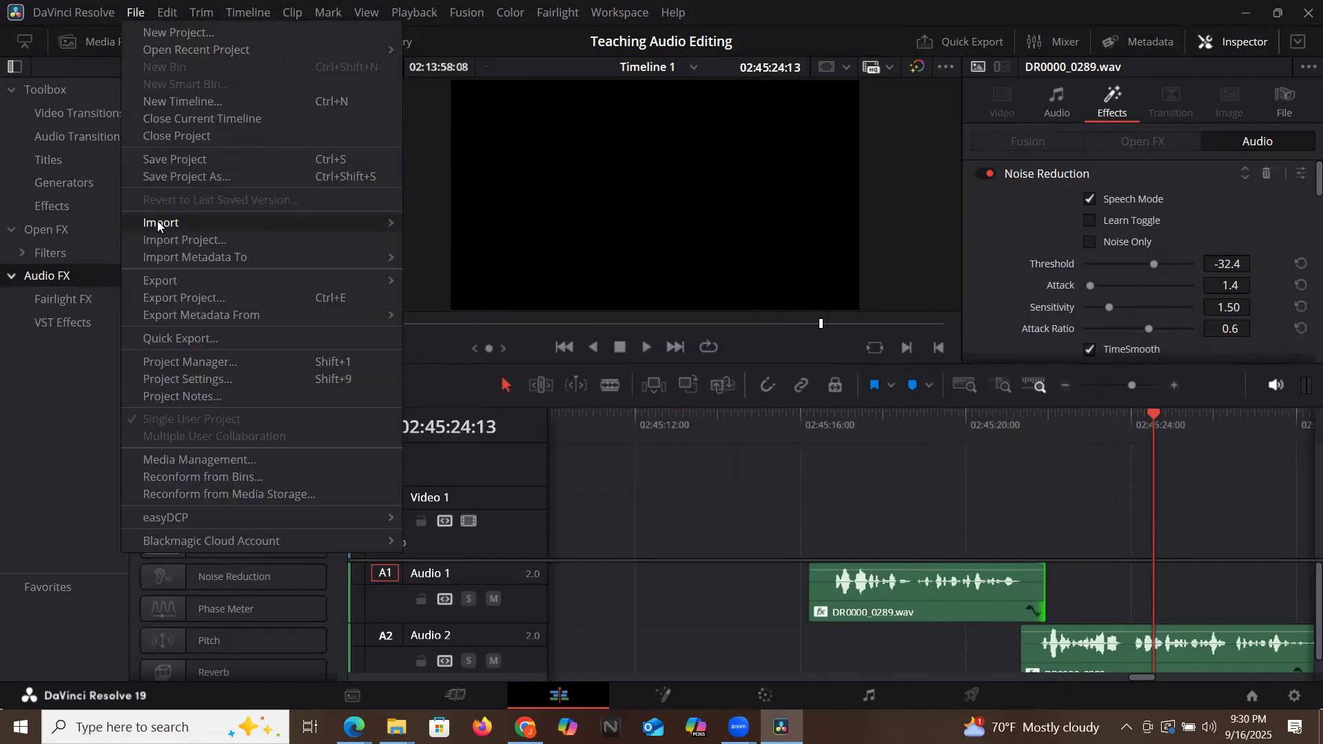
click(160, 163)
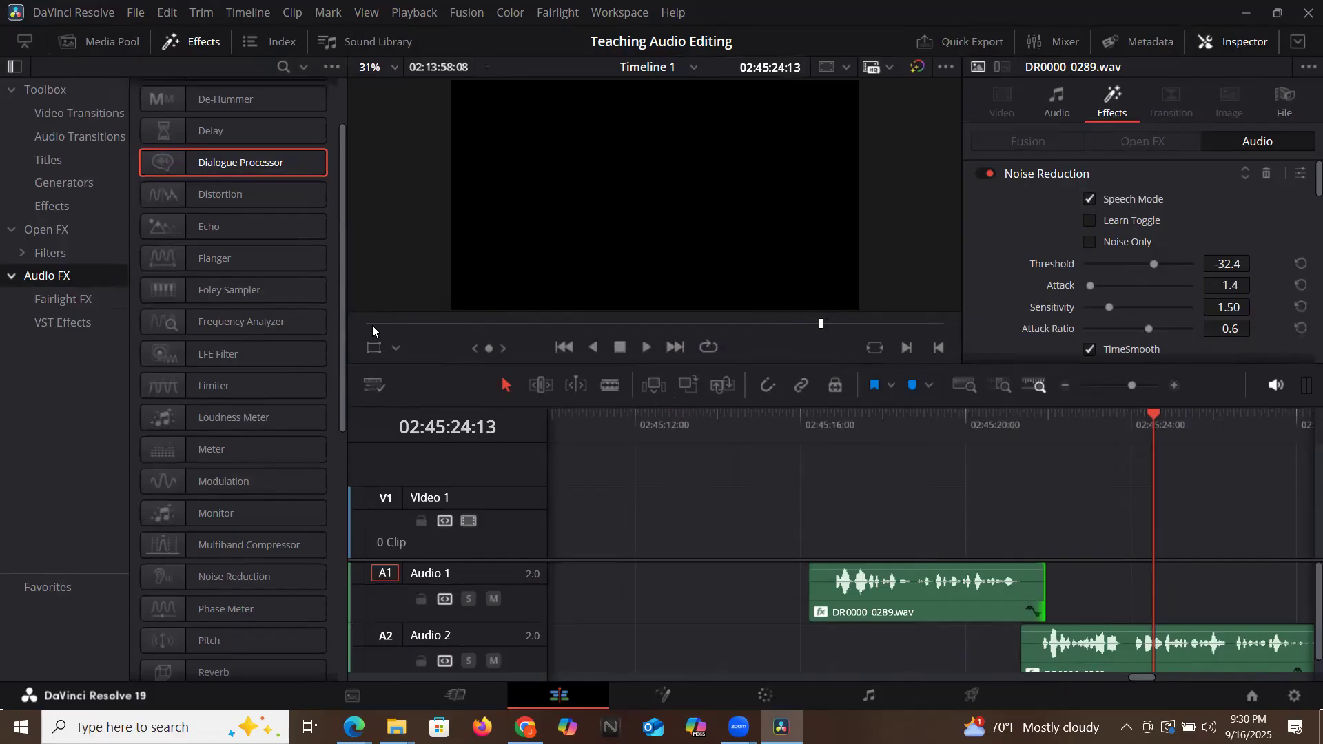
click(131, 13)
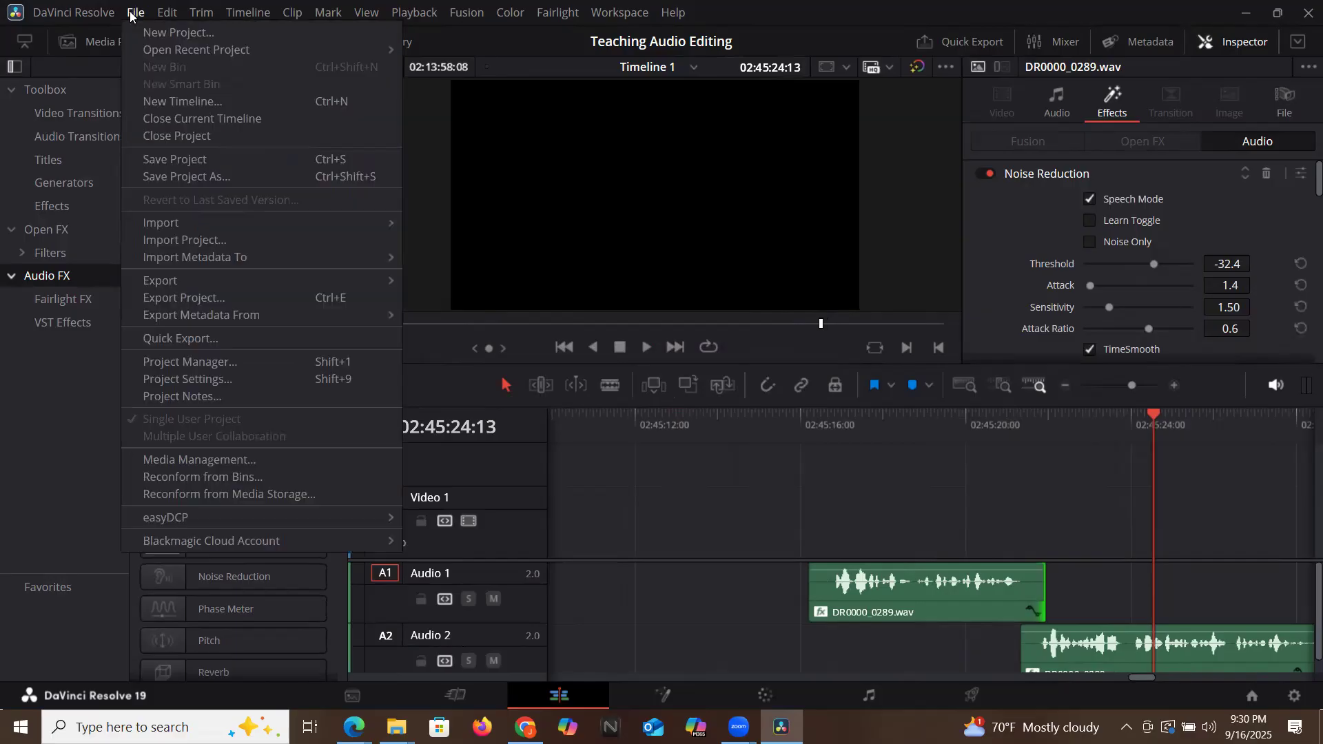
click(195, 160)
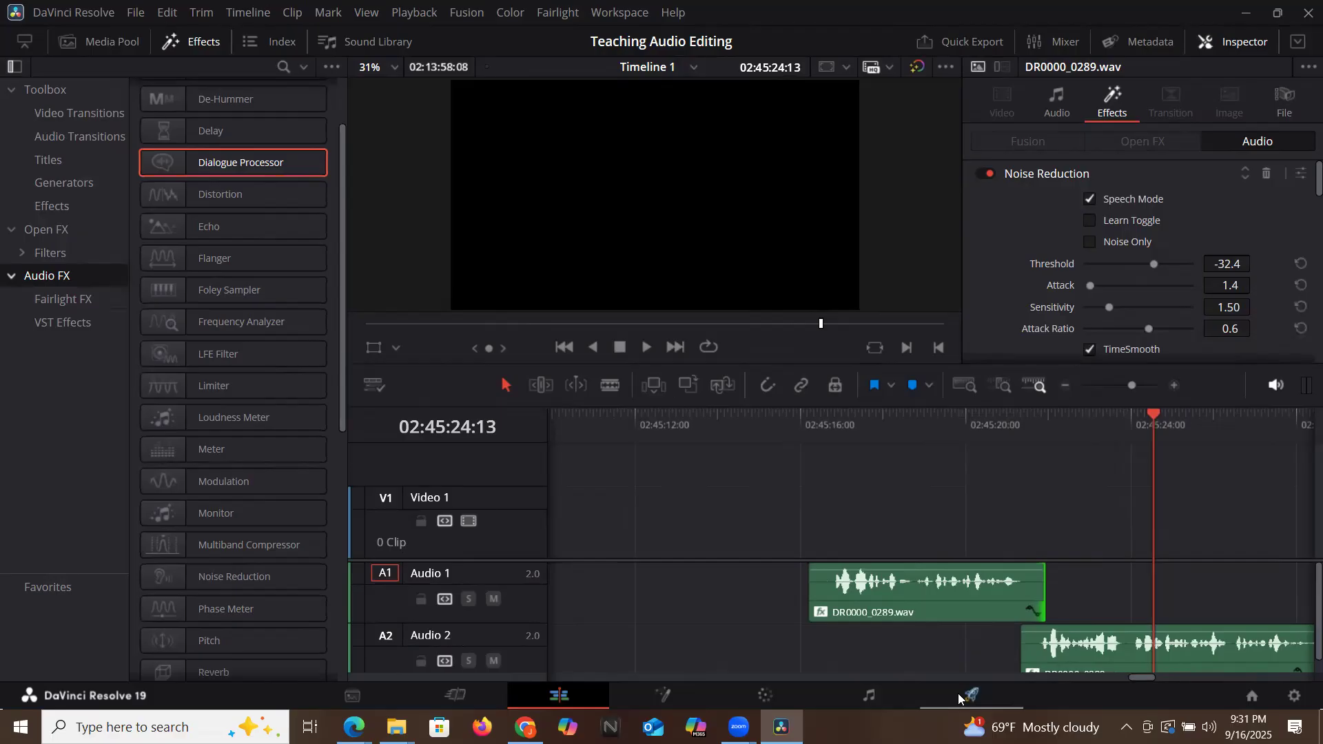
click(1051, 114)
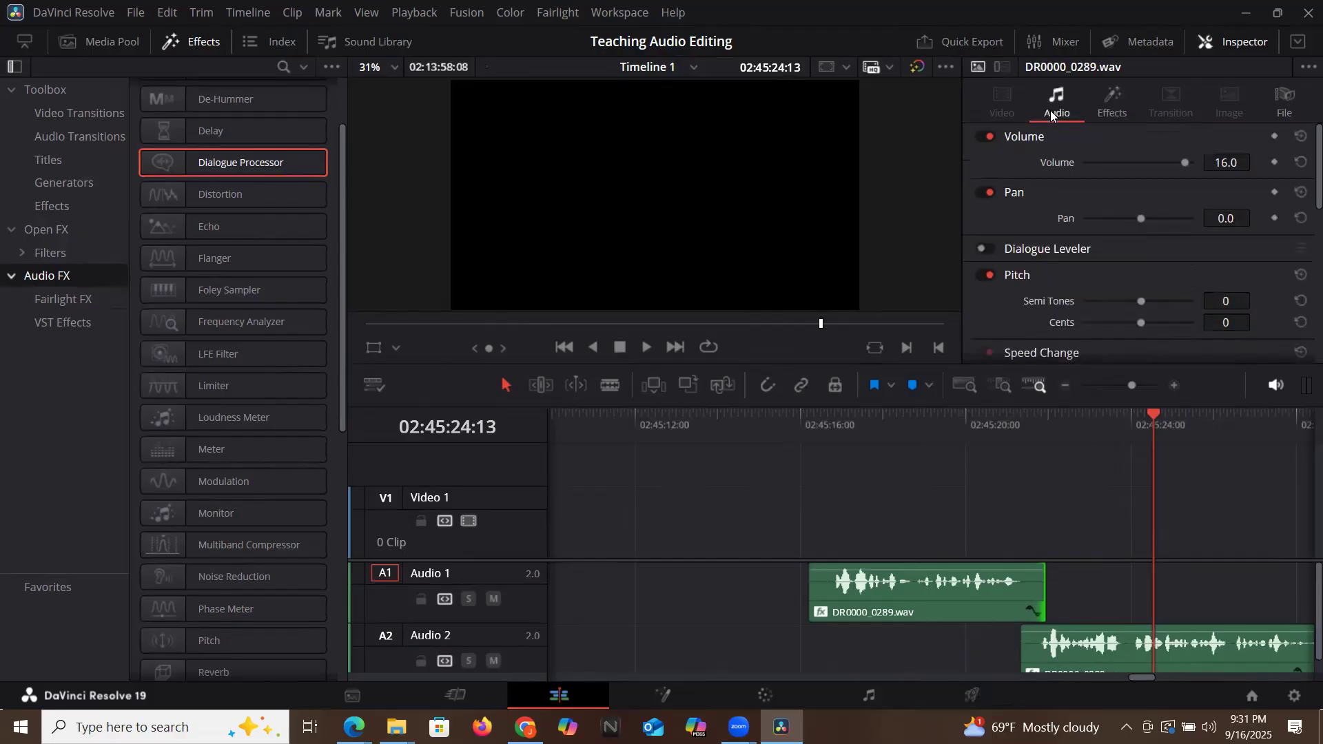